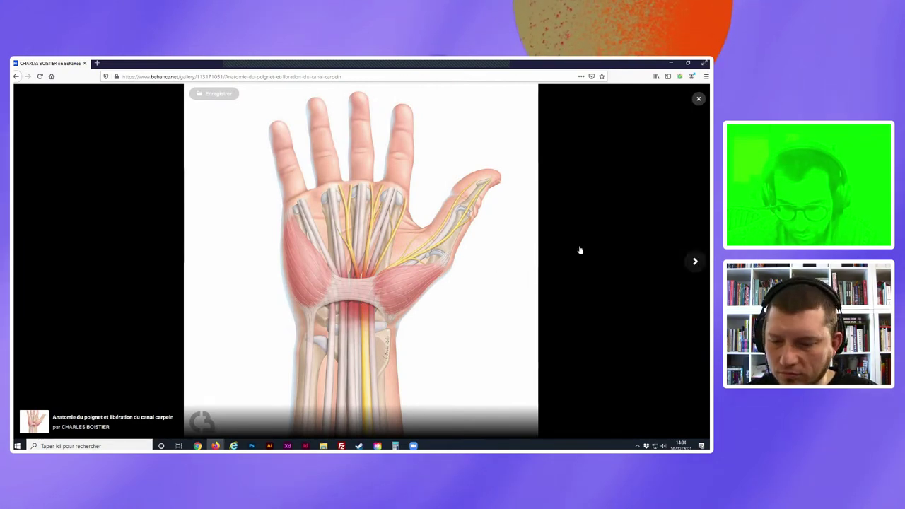
- Advance through the carpal tunnel release images to the full palm anatomy view
left_click(697, 262)
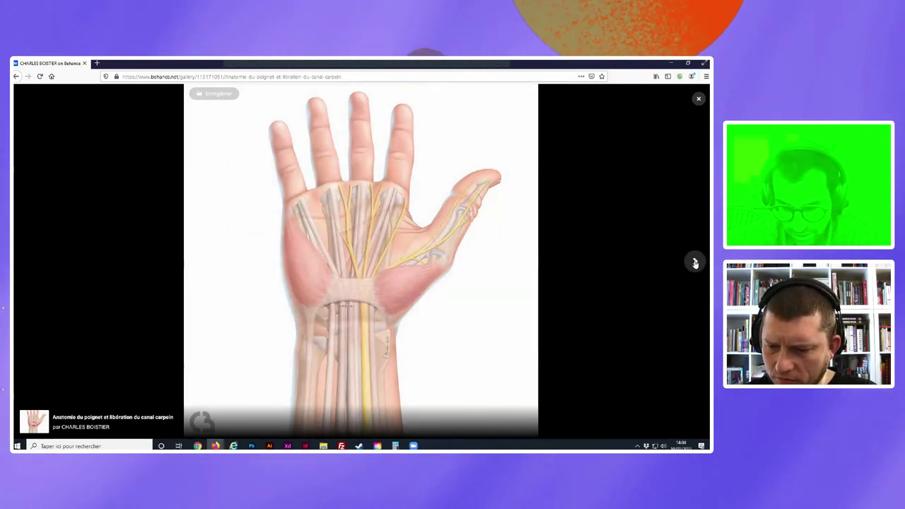
left_click(695, 263)
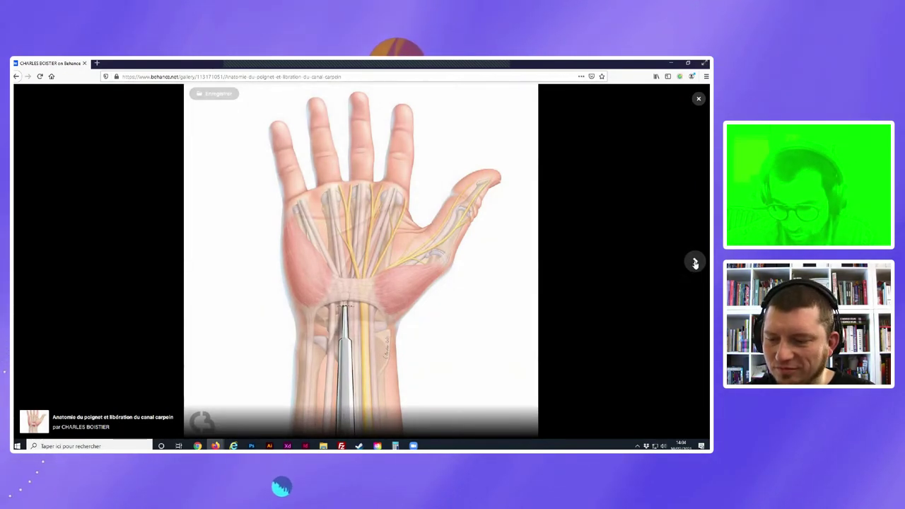
left_click(695, 263)
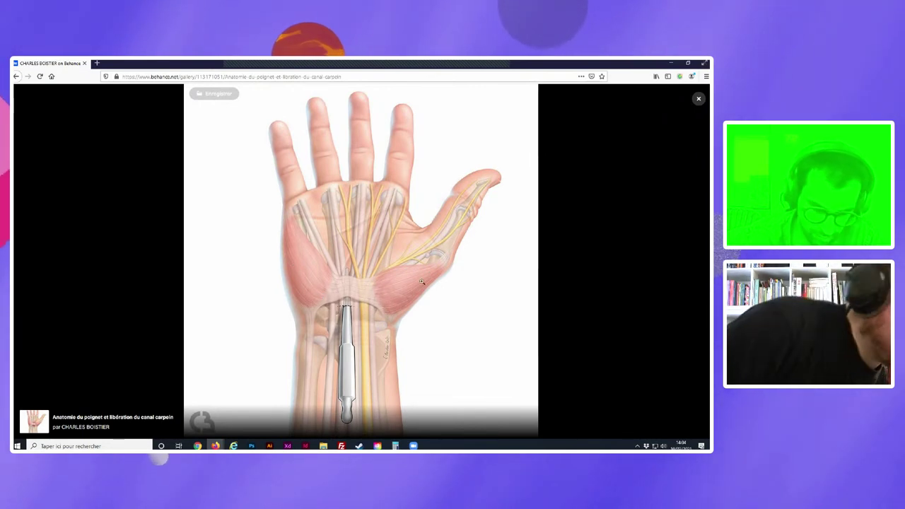
left_click(695, 261)
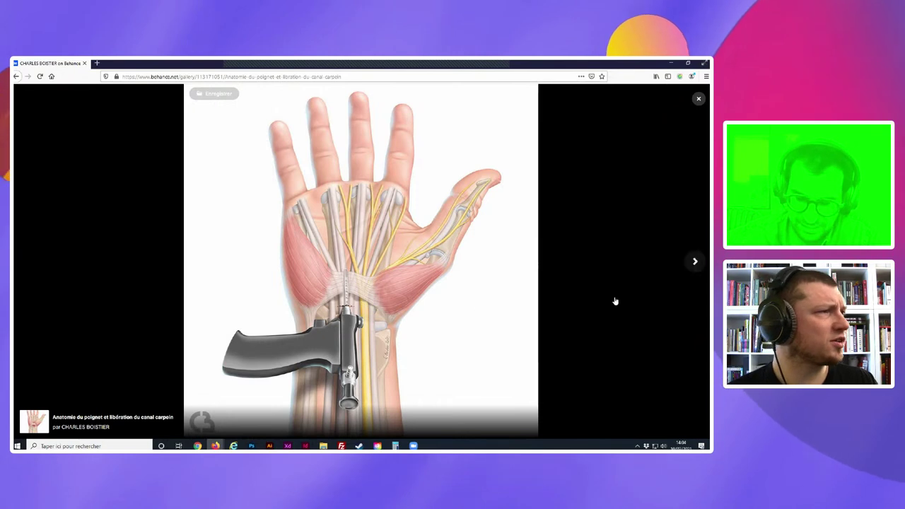
left_click(695, 262)
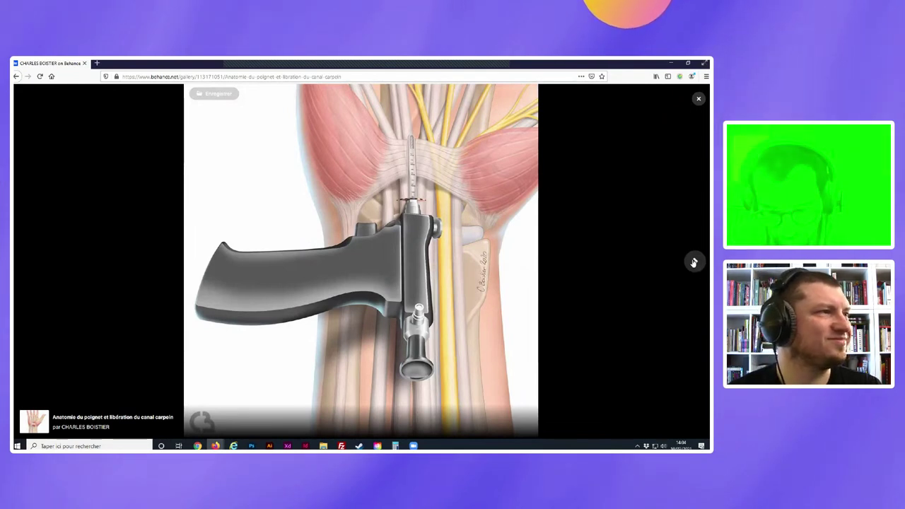
left_click(694, 262)
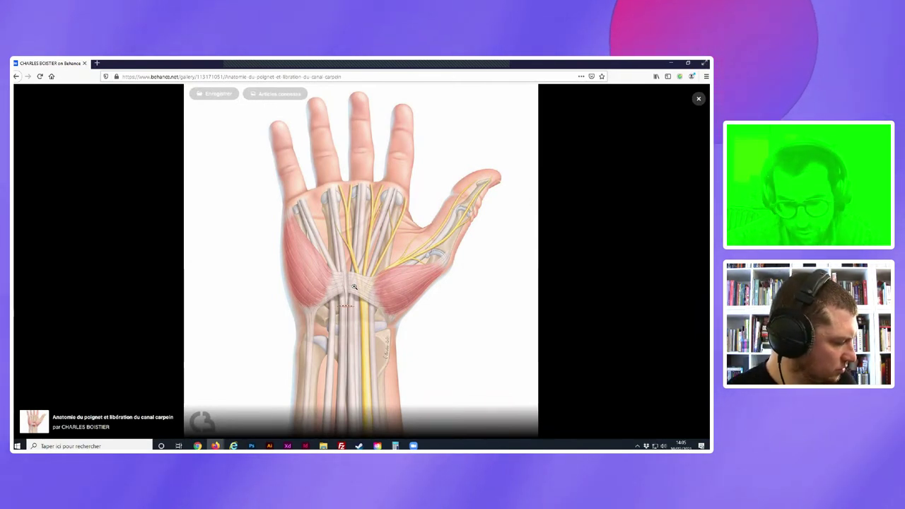
- Step back to the hand with the longer probe inserted into the wrist
left_click(29, 262)
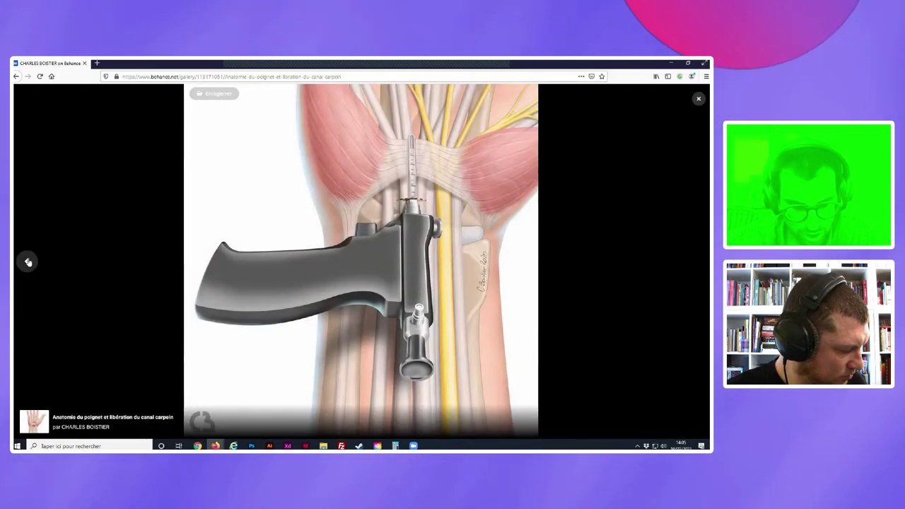
left_click(28, 262)
left_click(28, 262)
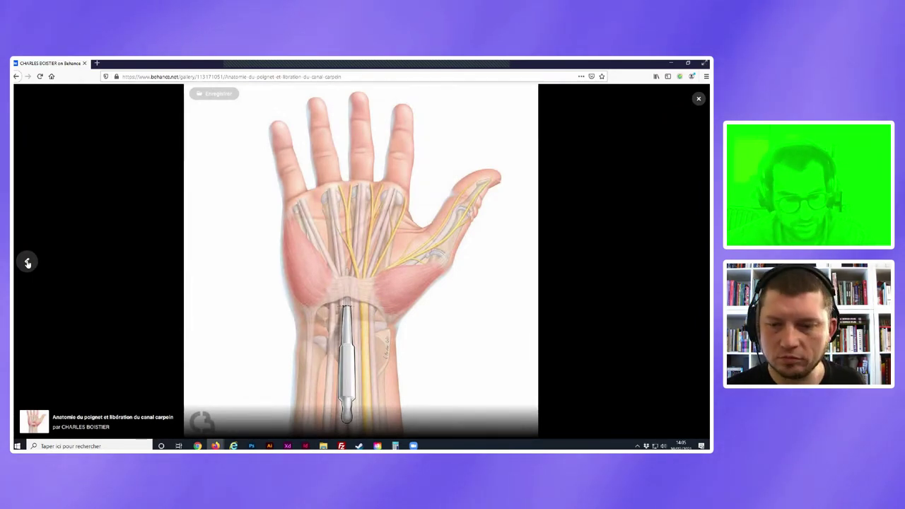
left_click(28, 263)
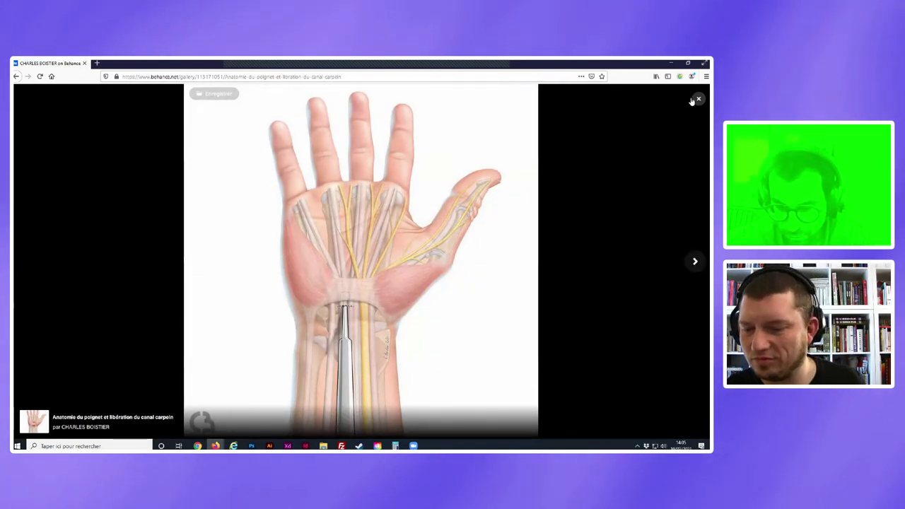
- Close the lightbox, view a hand illustration, then exit the carpal tunnel project to the grid
left_click(697, 98)
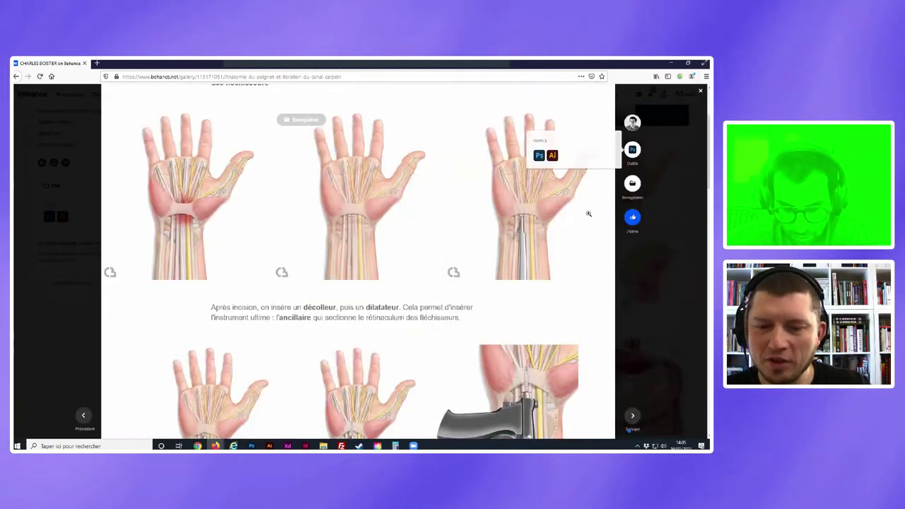
scroll(362, 230, "down", 4)
scroll(363, 230, "up", 1)
left_click(360, 233)
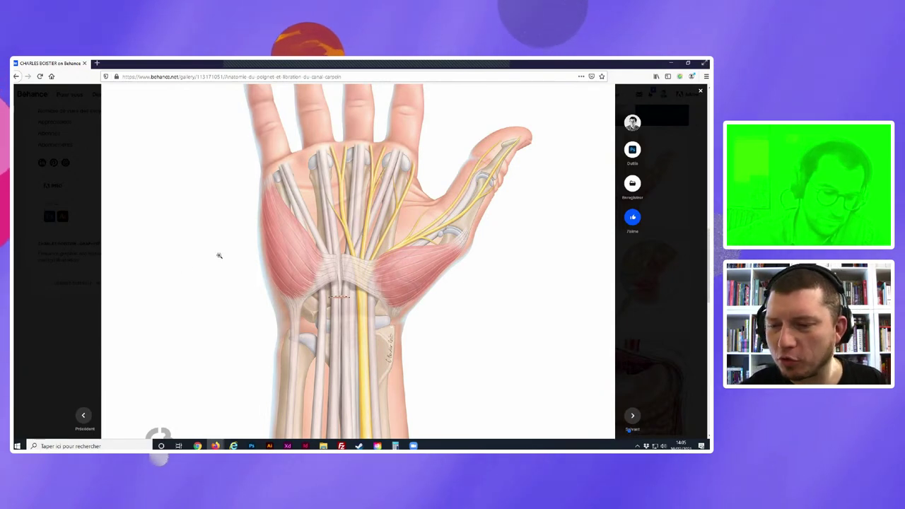
left_click(75, 191)
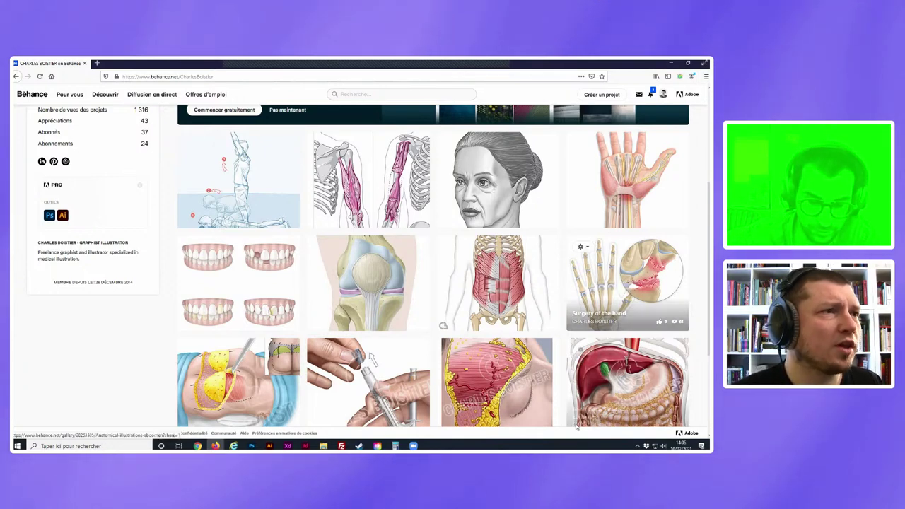
- Open the 'Anatomical illustrations of the knee' project from the gallery grid
left_click(369, 276)
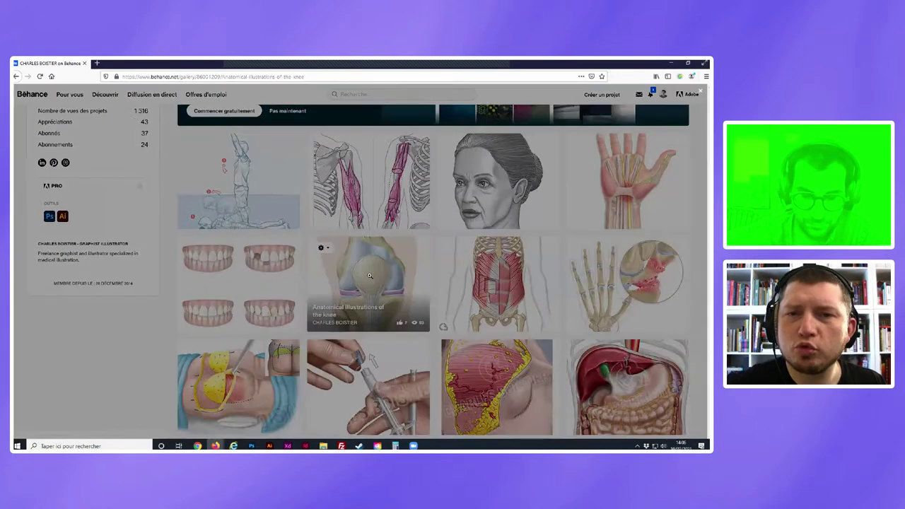
scroll(373, 272, "down", 3)
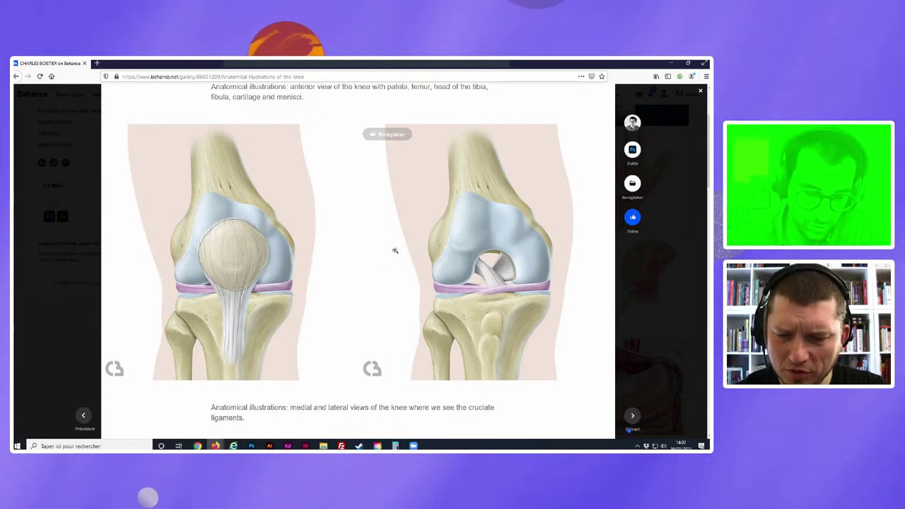
- Scroll past the cruciate ligament views down to the ACL reconstruction and meniscus illustrations
scroll(394, 234, "down", 2)
scroll(396, 233, "up", 3)
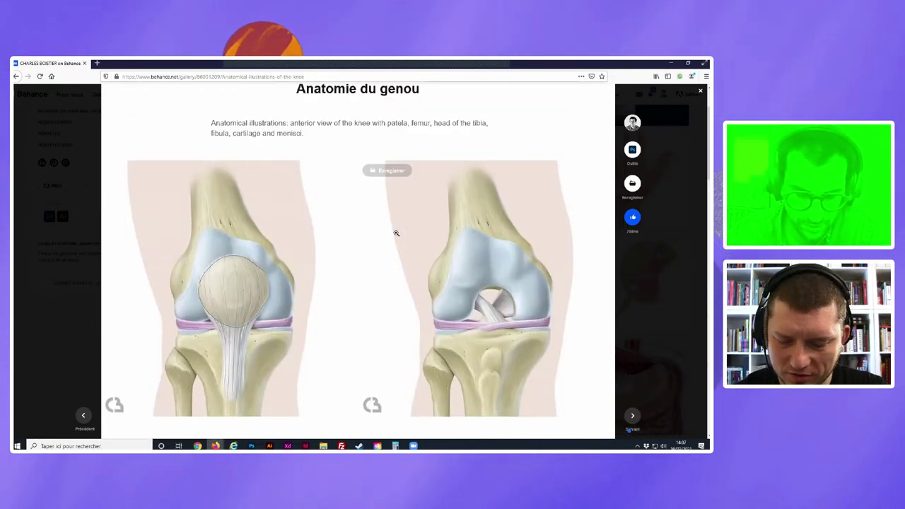
scroll(396, 233, "down", 1)
scroll(396, 232, "down", 1)
scroll(396, 232, "up", 1)
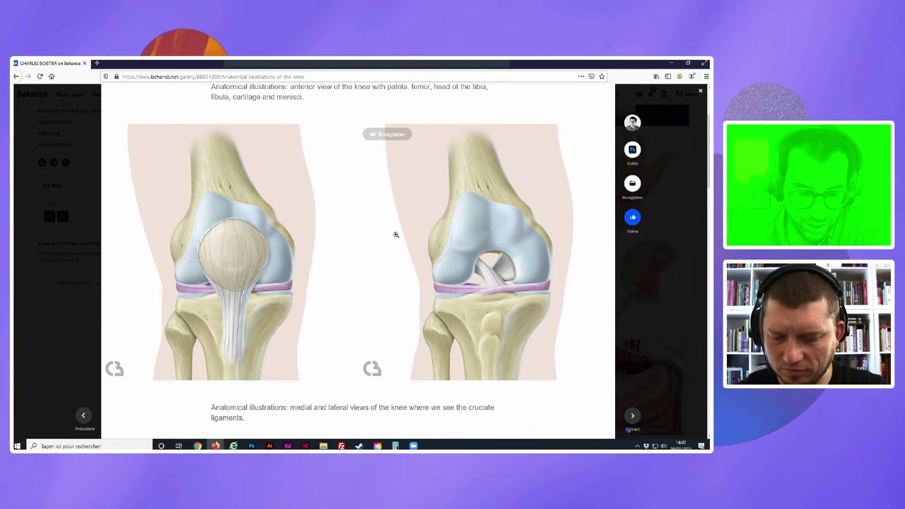
scroll(408, 210, "down", 1)
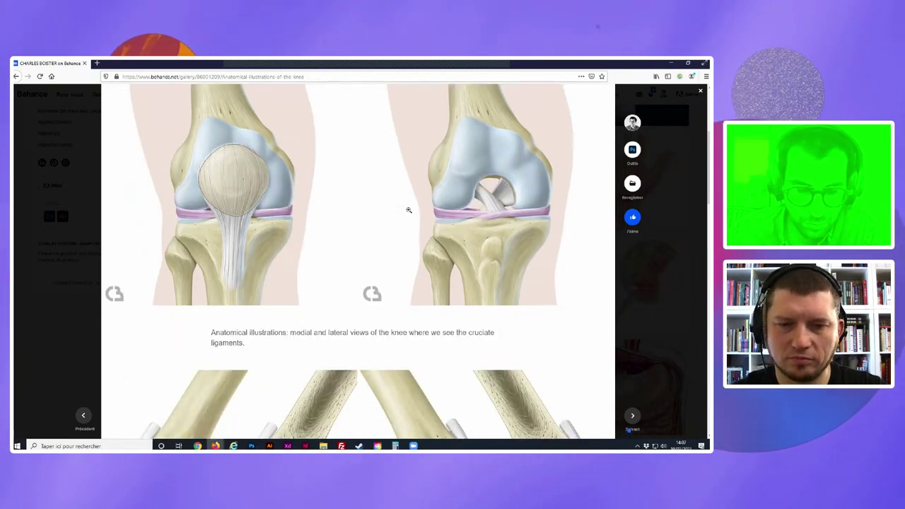
scroll(409, 210, "up", 1)
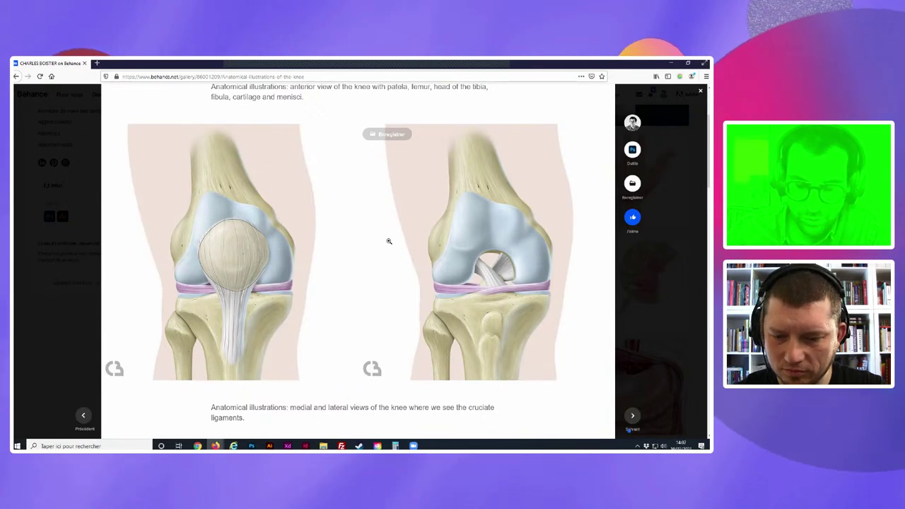
scroll(389, 237, "down", 2)
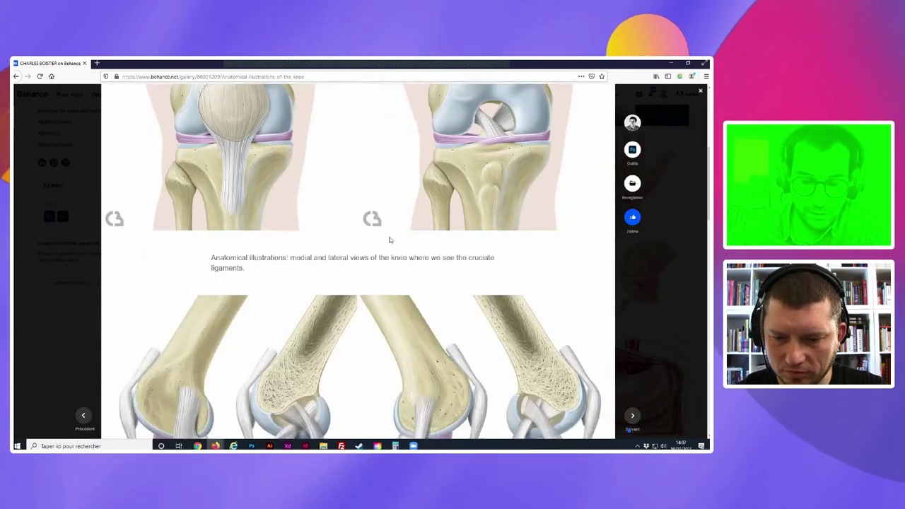
scroll(389, 236, "down", 2)
scroll(389, 237, "down", 1)
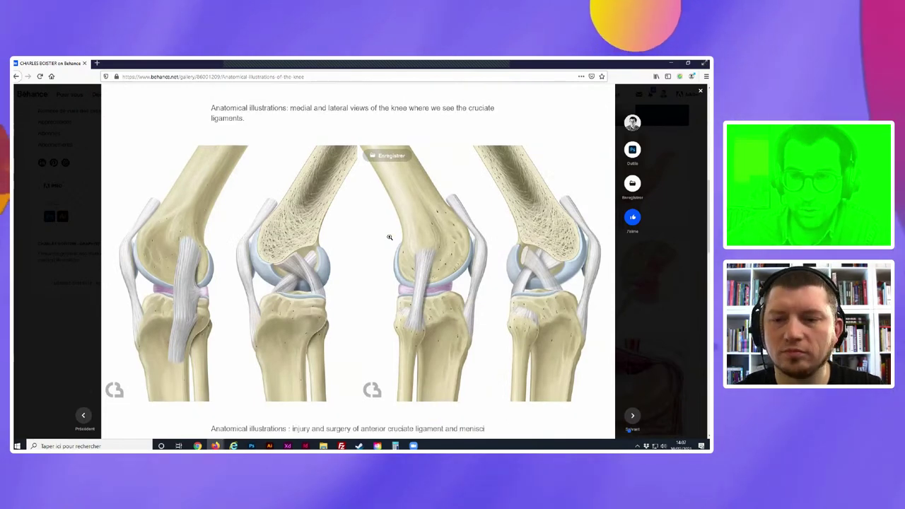
mouse_move(352, 273)
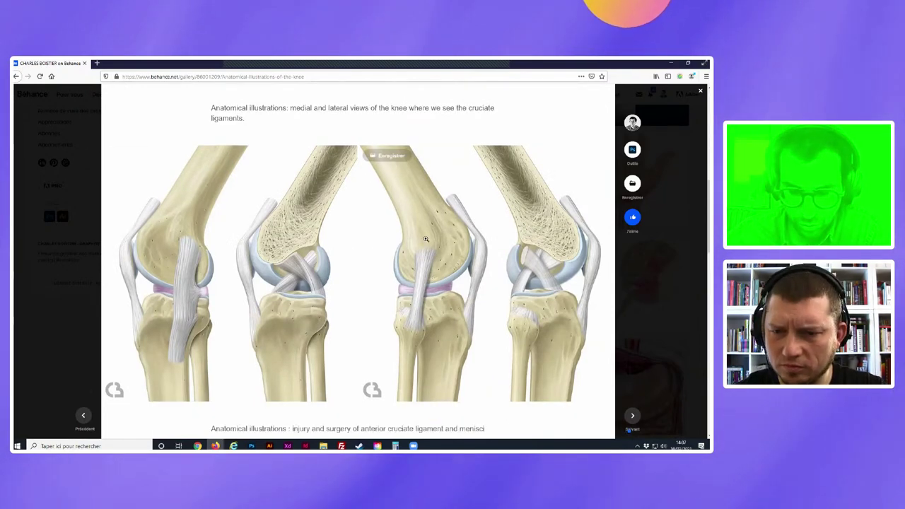
scroll(392, 243, "down", 1)
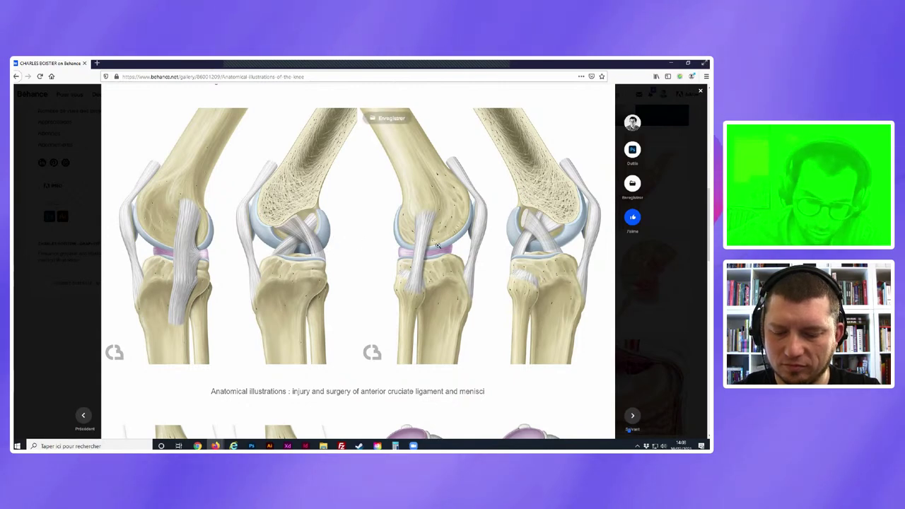
scroll(434, 256, "down", 3)
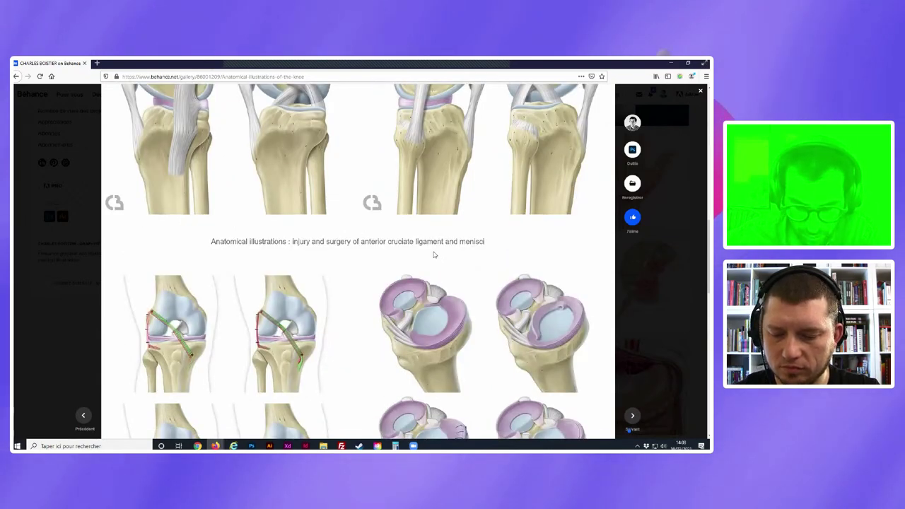
scroll(434, 253, "down", 2)
scroll(303, 238, "down", 2)
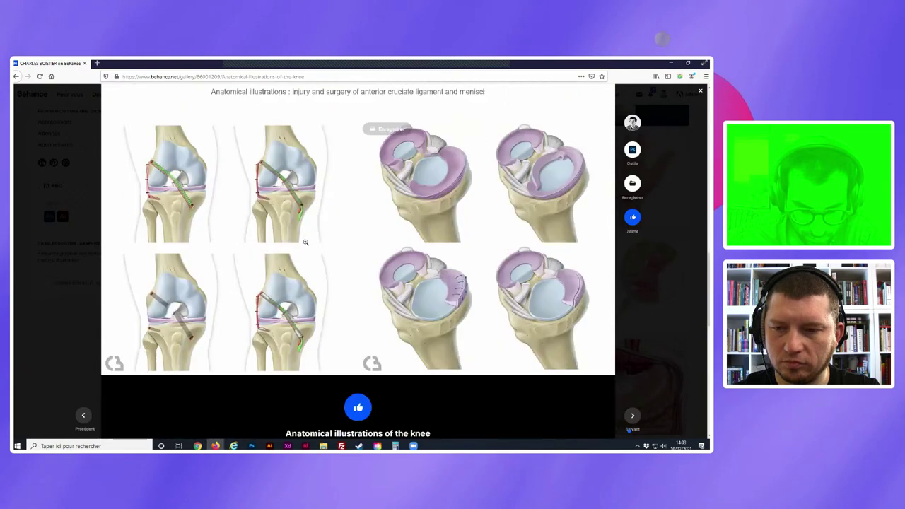
- Enlarge the four-panel knee ligament illustration and zoom in on it
left_click(276, 216)
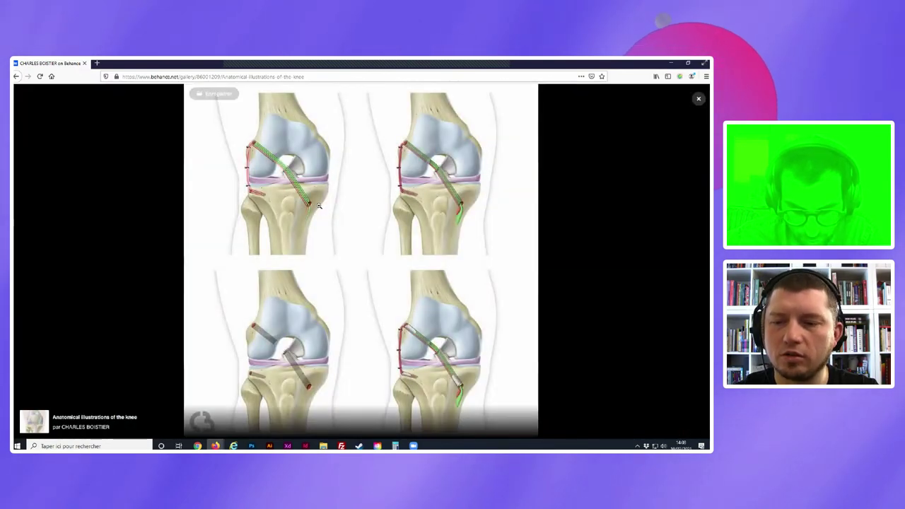
left_click(286, 183)
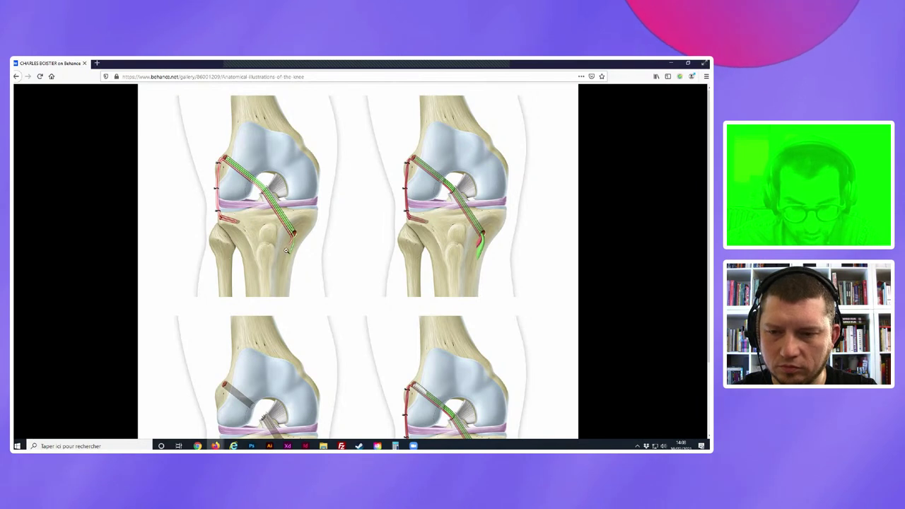
scroll(321, 241, "down", 2)
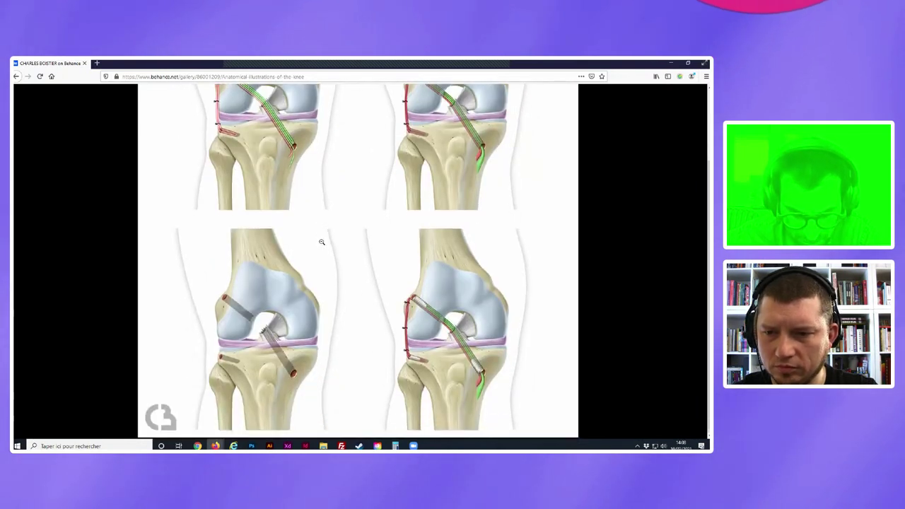
- Reopen the ACL graft illustration full-size, zooming in, out, and back to fit
left_click(340, 239)
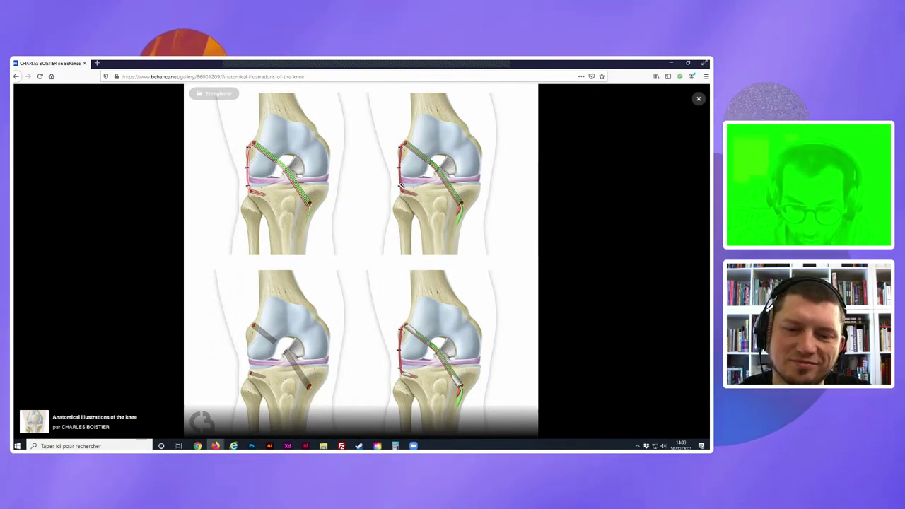
left_click(437, 174)
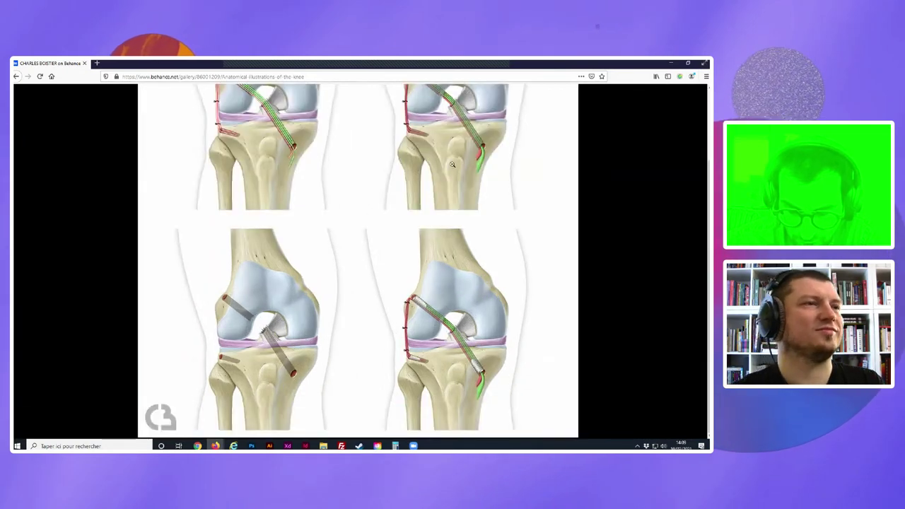
left_click(439, 173)
left_click(442, 175)
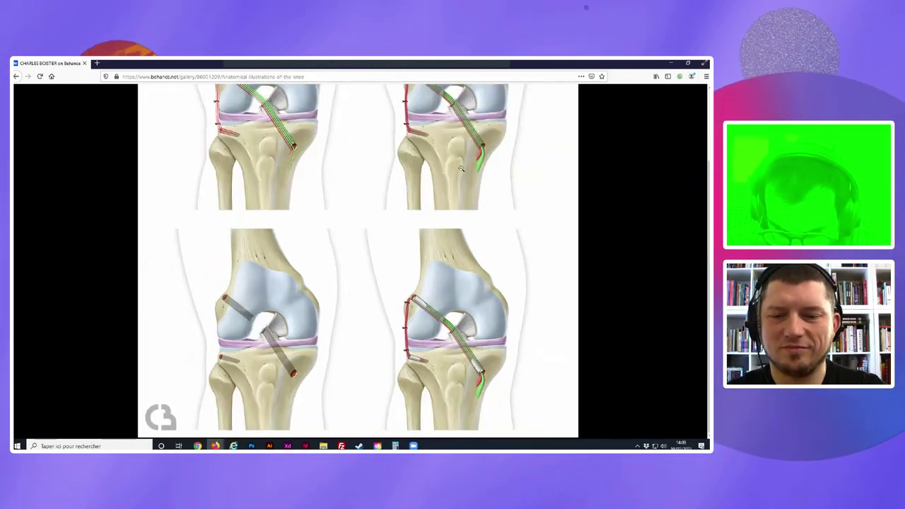
scroll(536, 188, "up", 3)
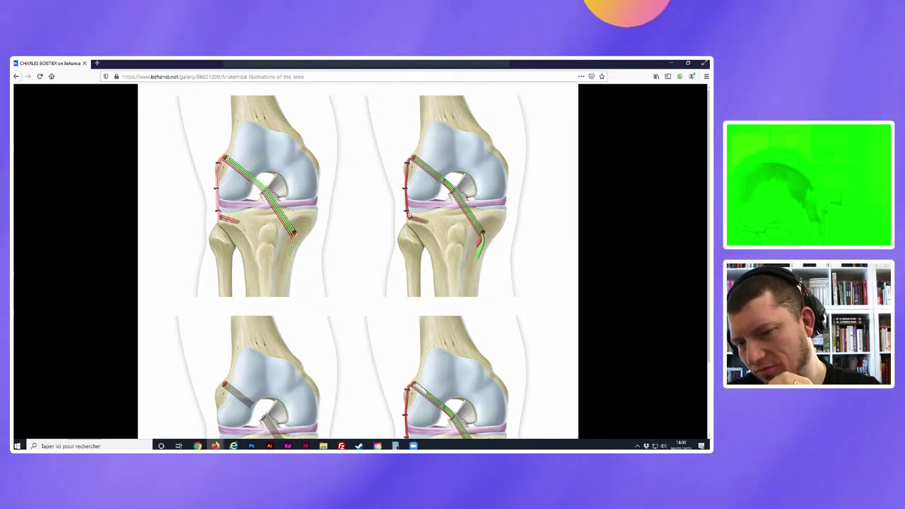
left_click(369, 228)
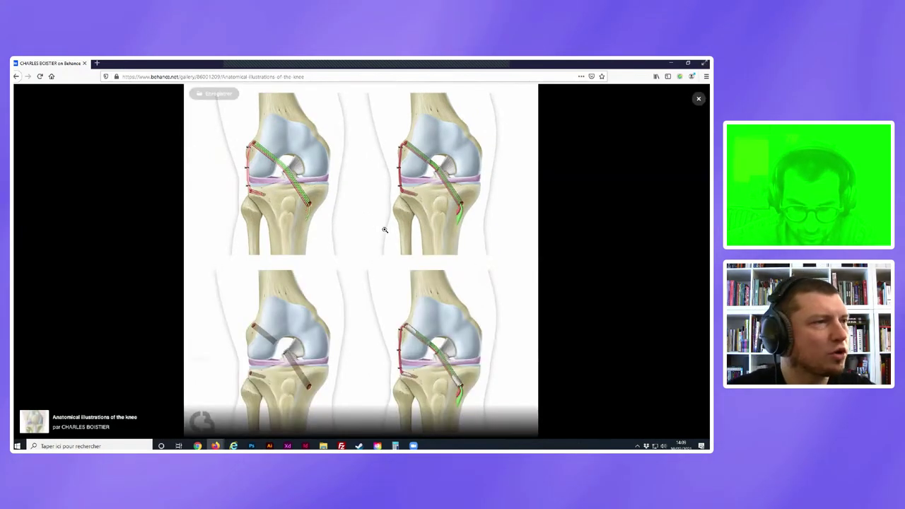
- Peek at the next meniscus image, then return to the four-panel ACL graft view
left_click(695, 261)
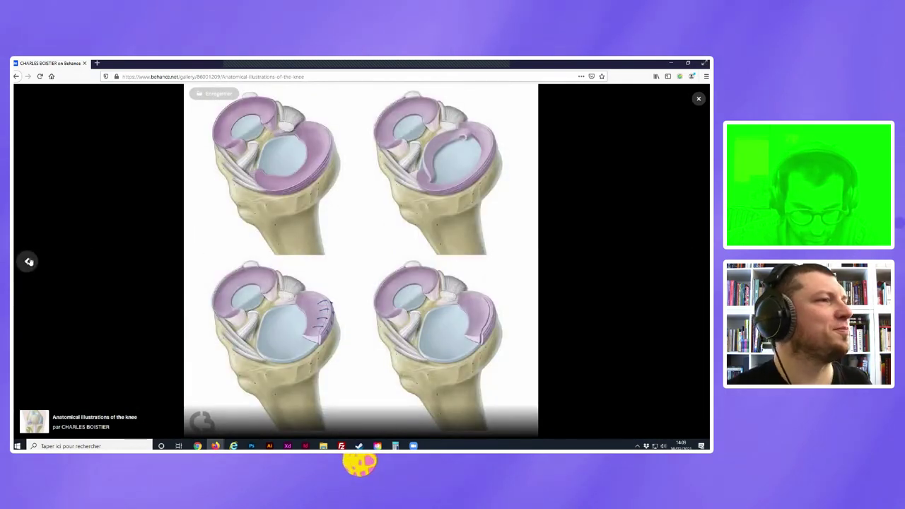
left_click(29, 262)
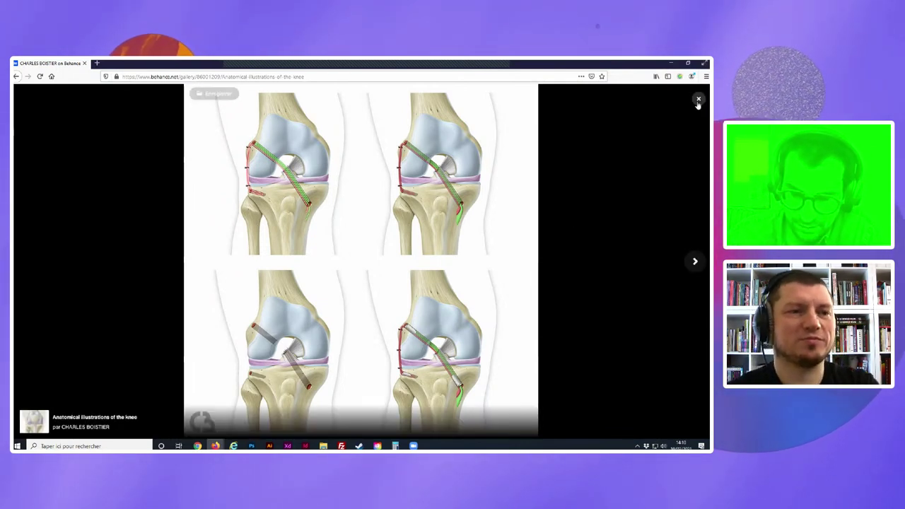
- Close the lightbox to see the ACL graft and meniscus illustrations side by side
left_click(636, 123)
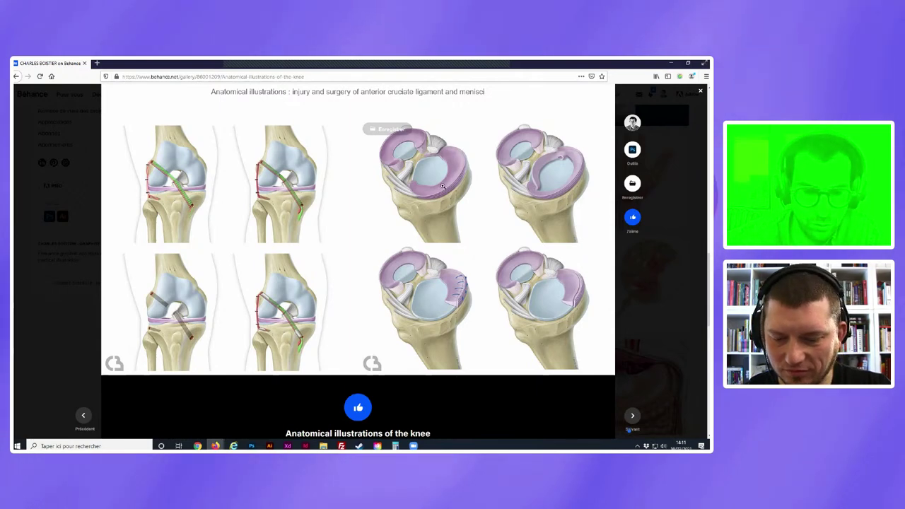
- Open the layered shoulder file fond-epaule-3-4.psd from the shoulder project folder
left_click(323, 445)
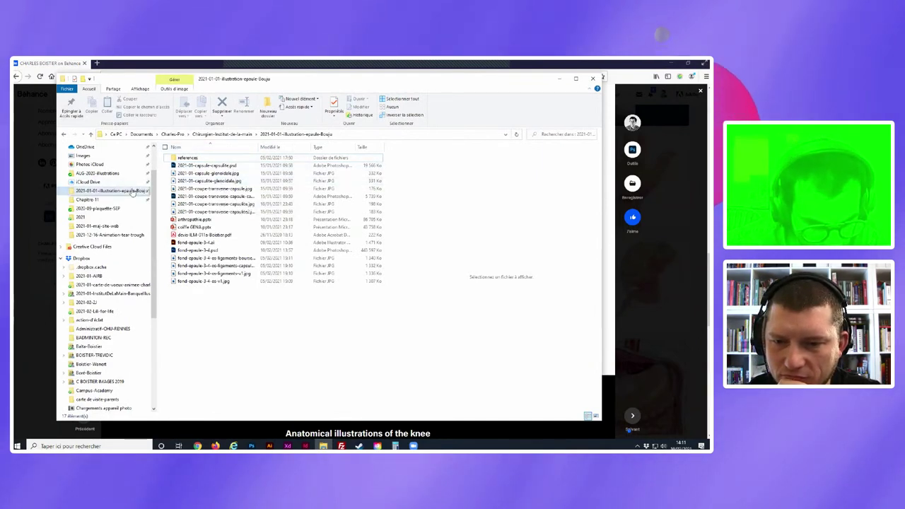
left_click(191, 260)
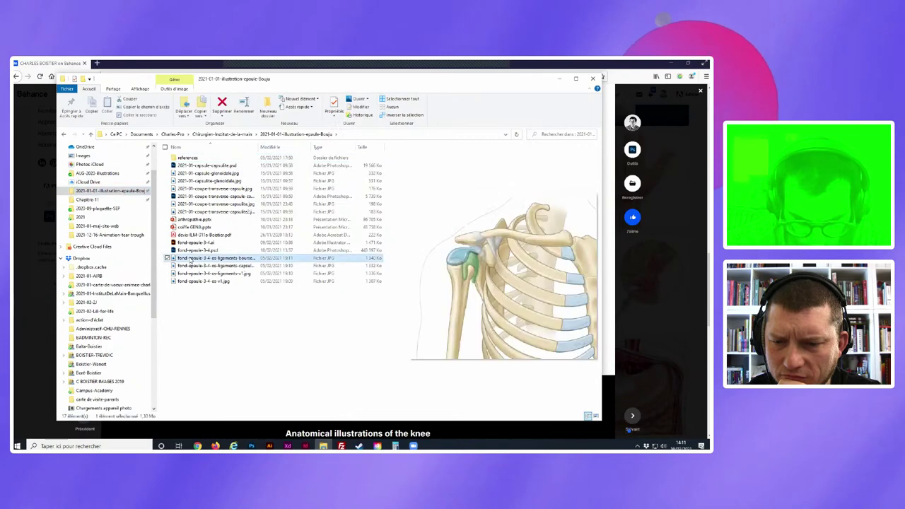
left_click(188, 251)
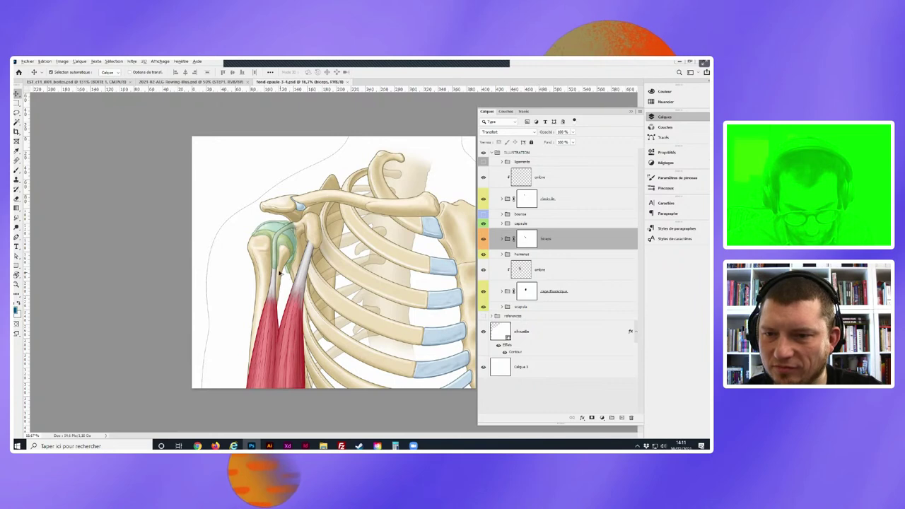
- Zoom into the shoulder and hide the joint capsule and biceps layers
scroll(283, 304, "up", 2)
scroll(255, 266, "up", 1)
scroll(255, 265, "up", 1)
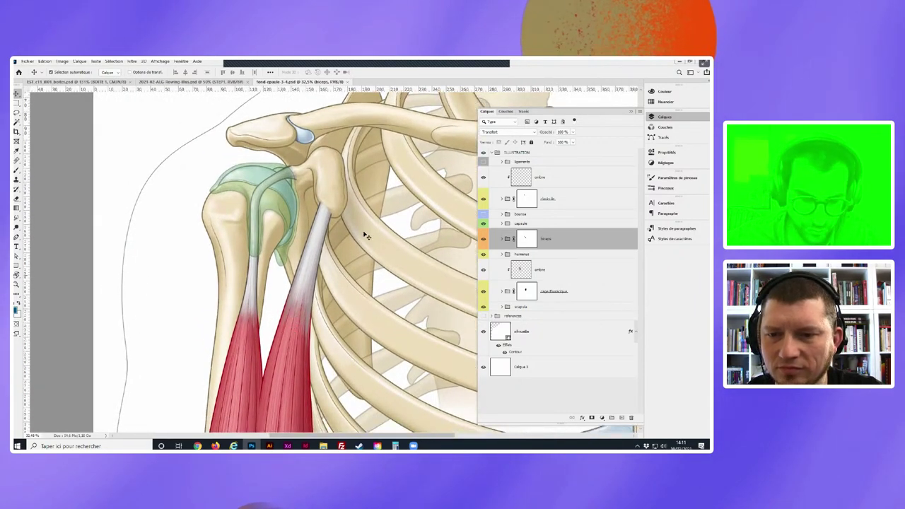
left_click(484, 224)
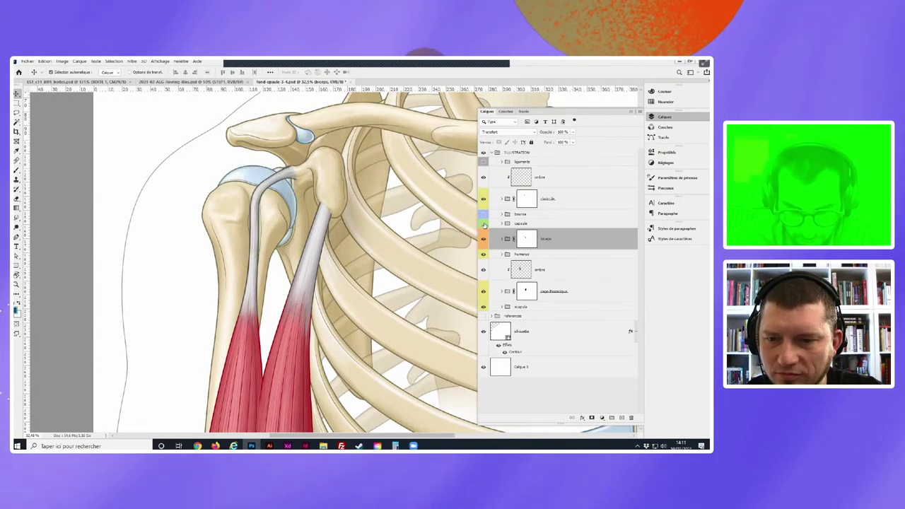
left_click(483, 239)
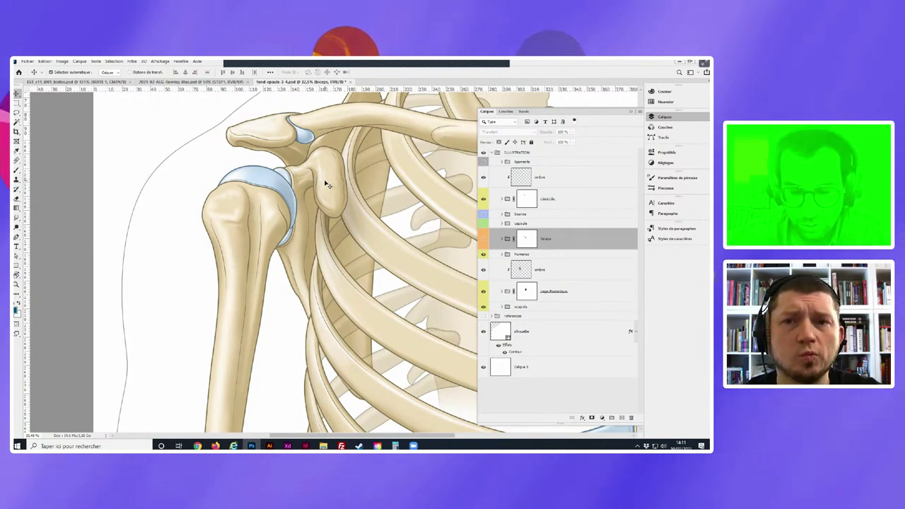
scroll(353, 244, "up", 3)
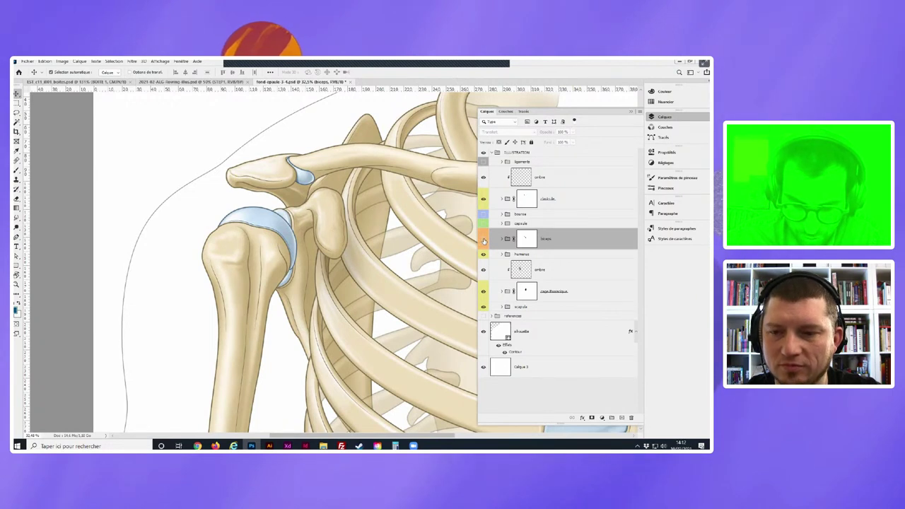
- Show the biceps layer briefly, then hide it again to expose the humerus and cartilage
left_click(484, 239)
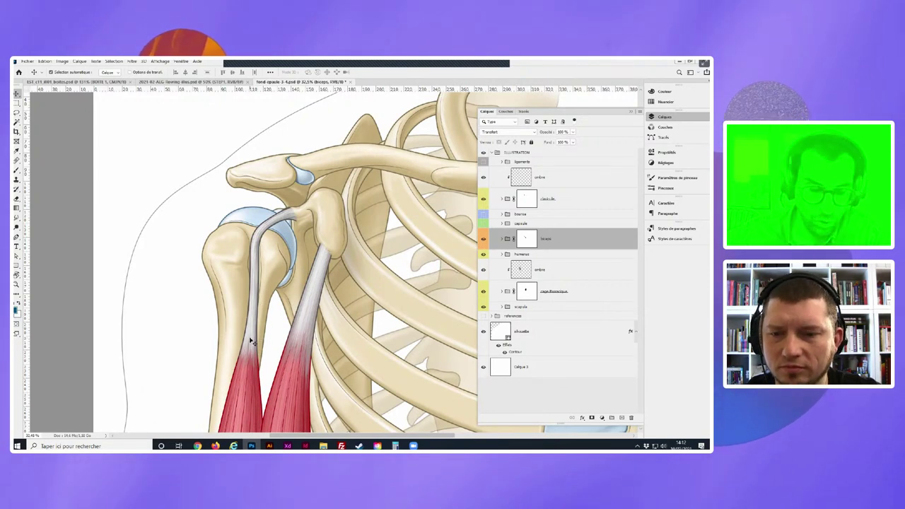
left_click_drag(251, 341, 255, 309)
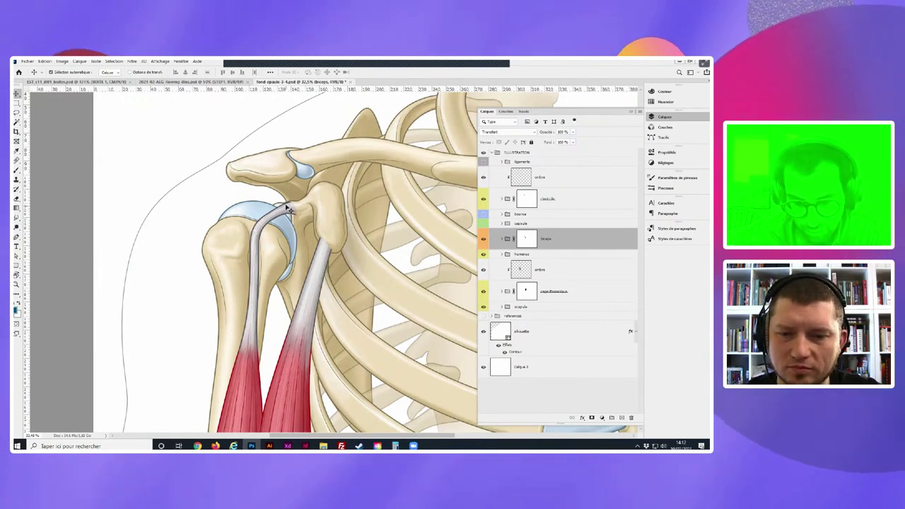
scroll(289, 248, "down", 1)
scroll(289, 297, "down", 1)
scroll(289, 340, "down", 1)
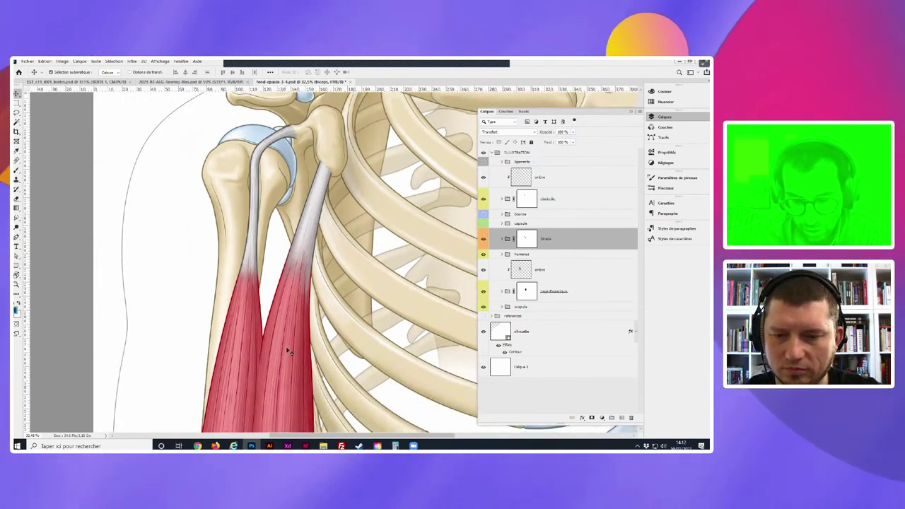
scroll(307, 157, "up", 1)
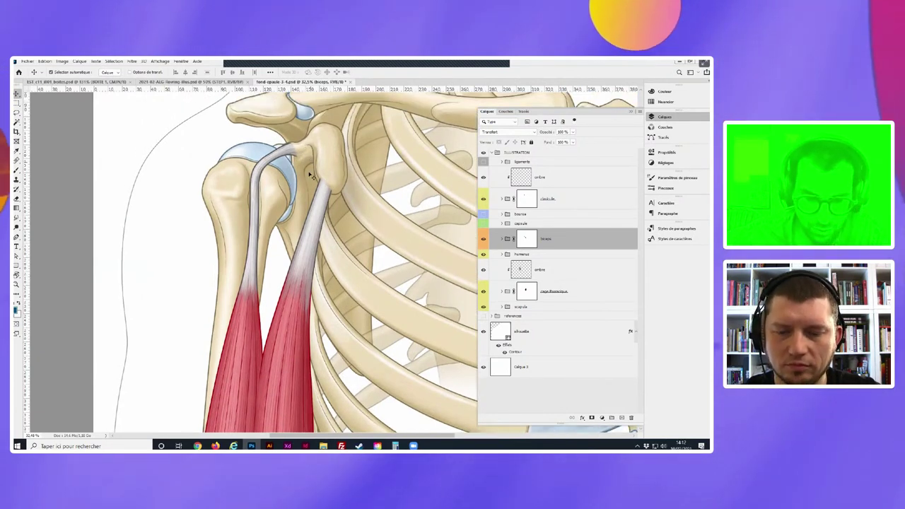
scroll(339, 205, "up", 1)
scroll(350, 226, "up", 1)
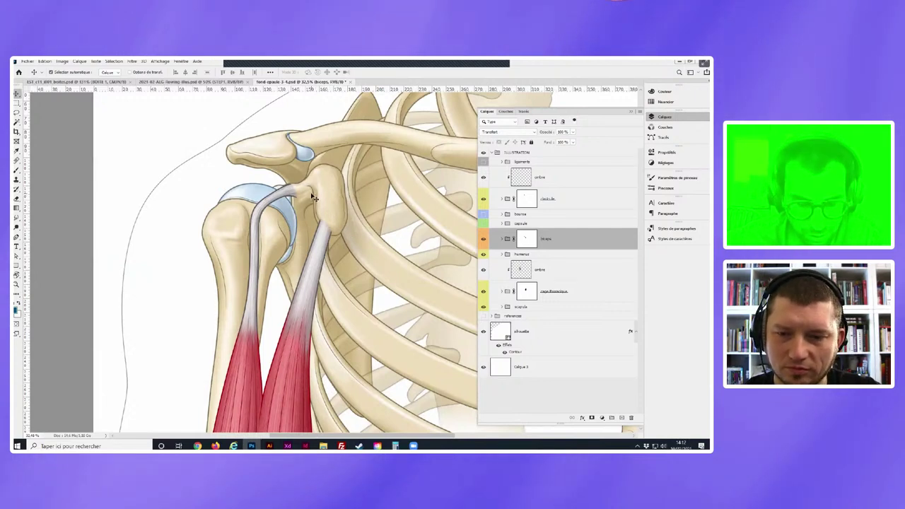
scroll(333, 225, "down", 1)
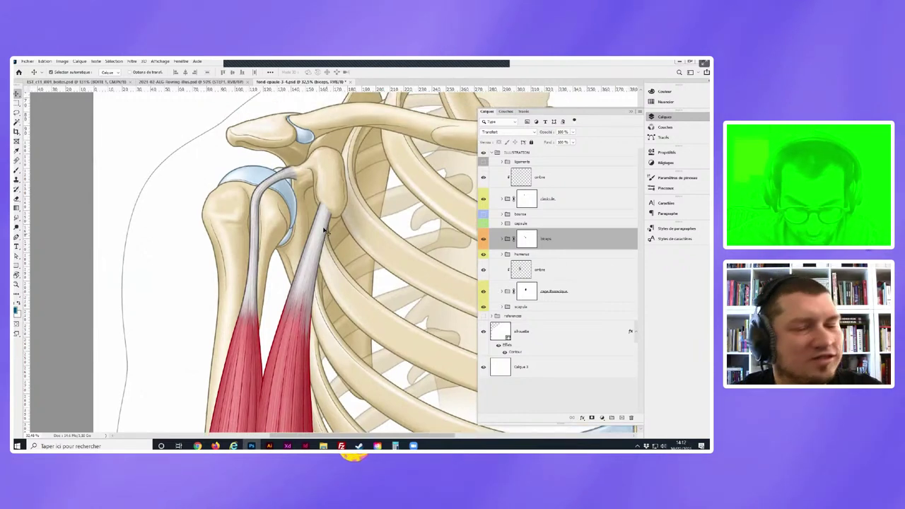
scroll(324, 230, "down", 1)
scroll(270, 246, "down", 2)
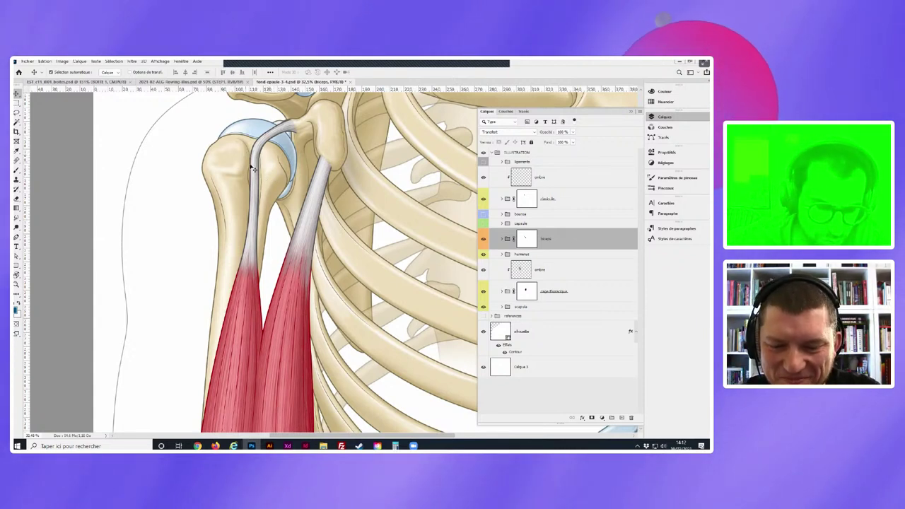
left_click(483, 239)
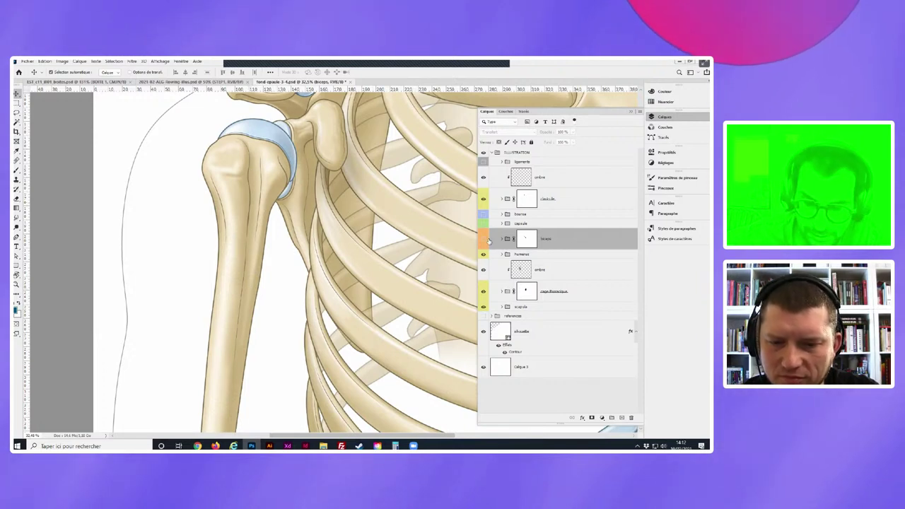
- Restore the hidden biceps layer and scroll the canvas to review its red muscle bellies
key("ctrl+comma")
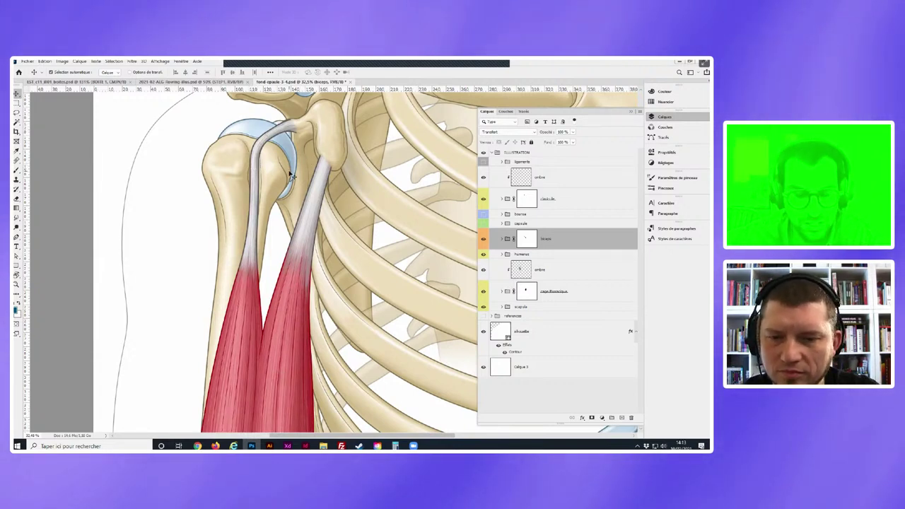
scroll(284, 192, "up", 1)
scroll(285, 194, "up", 2)
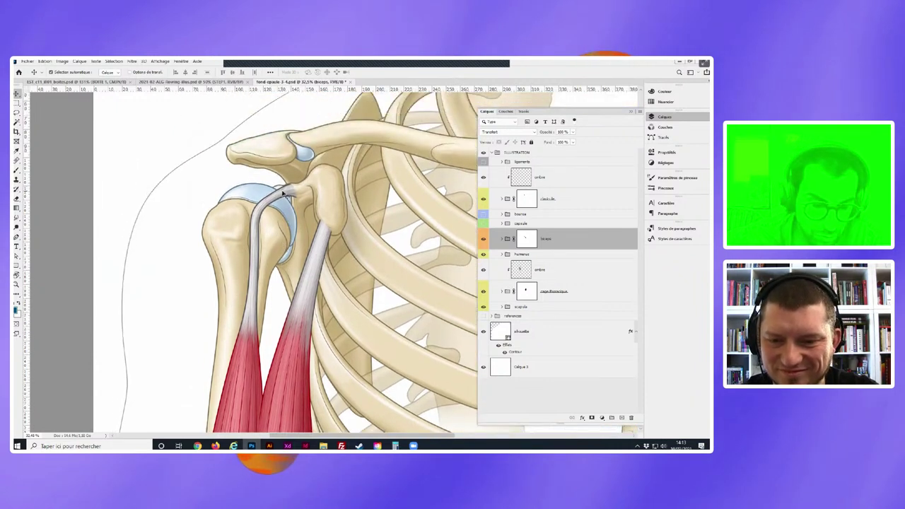
scroll(286, 196, "up", 1)
scroll(285, 195, "down", 1)
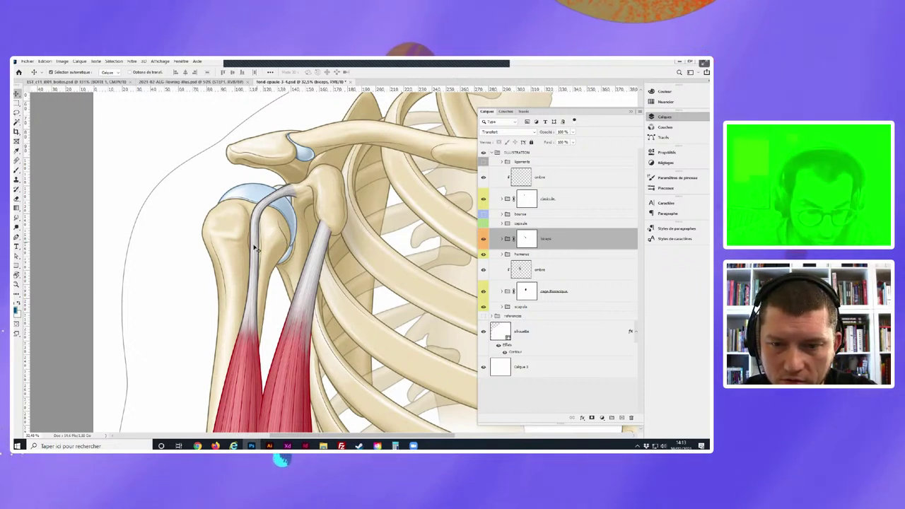
scroll(283, 297, "down", 2)
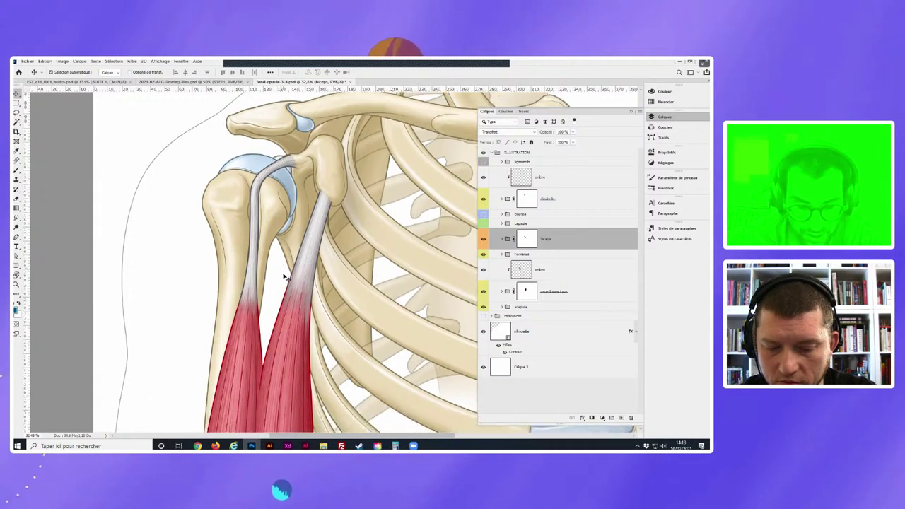
scroll(285, 287, "down", 2)
scroll(286, 276, "down", 2)
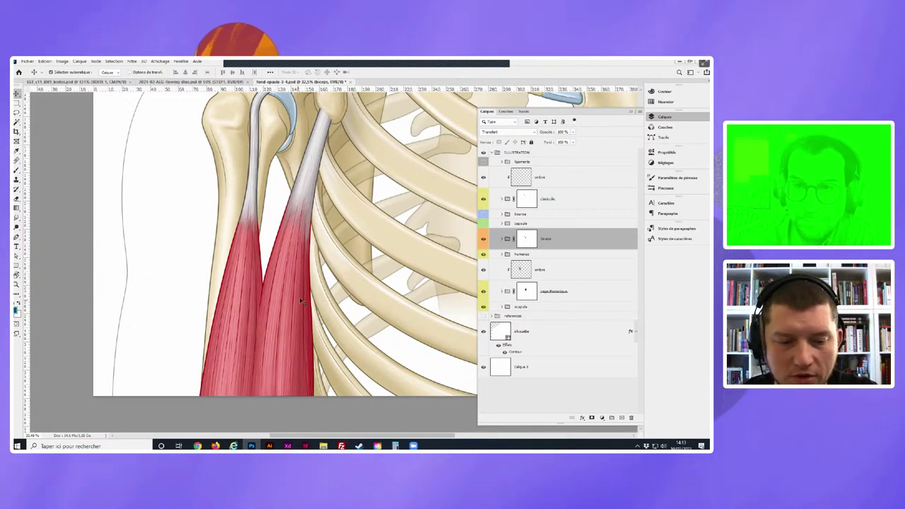
scroll(283, 315, "up", 1)
scroll(302, 298, "up", 1)
scroll(303, 299, "up", 1)
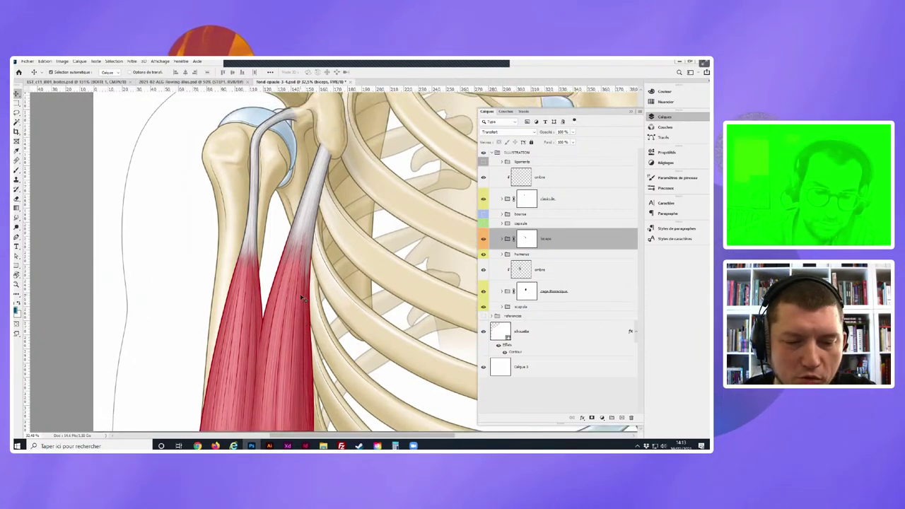
- Scroll up over the fond-epaule artwork showing the red biceps heads and rib cage
scroll(302, 299, "up", 1)
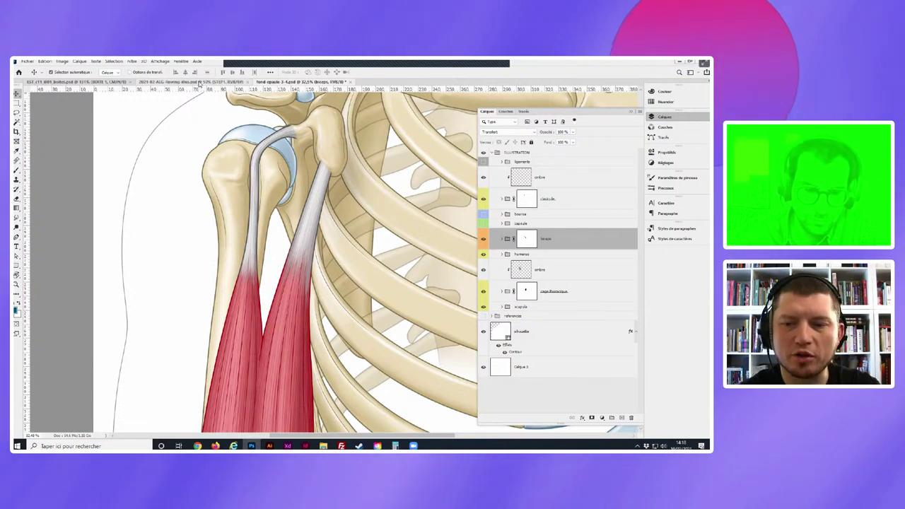
left_click(200, 83)
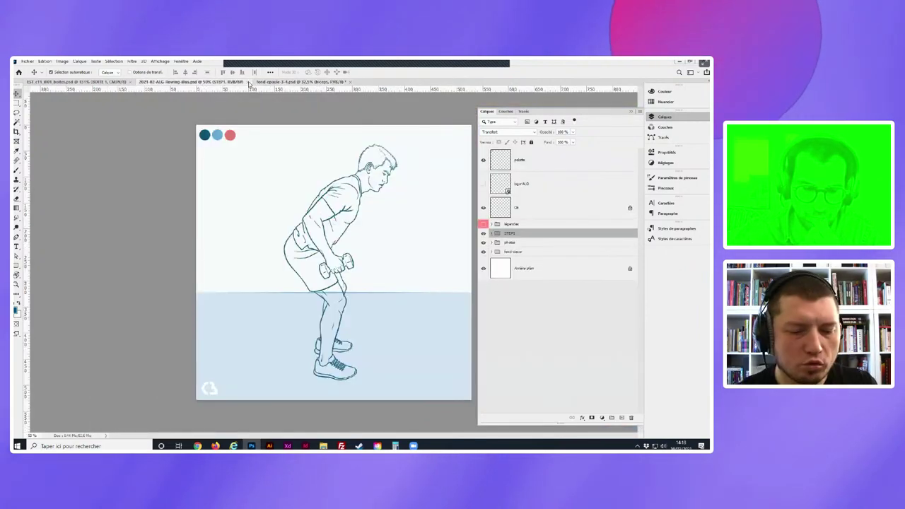
left_click(268, 82)
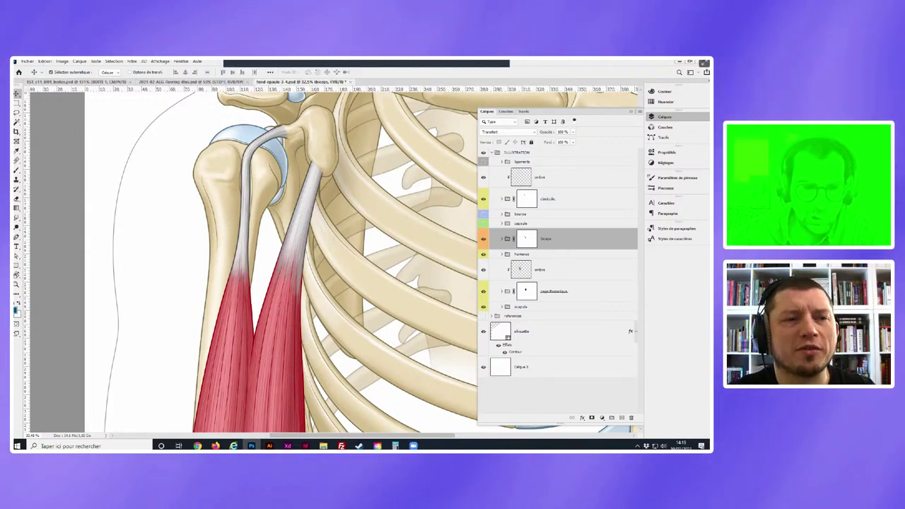
key("alt+Tab")
- Scroll the knee project and open 'Anatomie de la face : compartiments graisseux' from the author's row
scroll(359, 211, "down", 2)
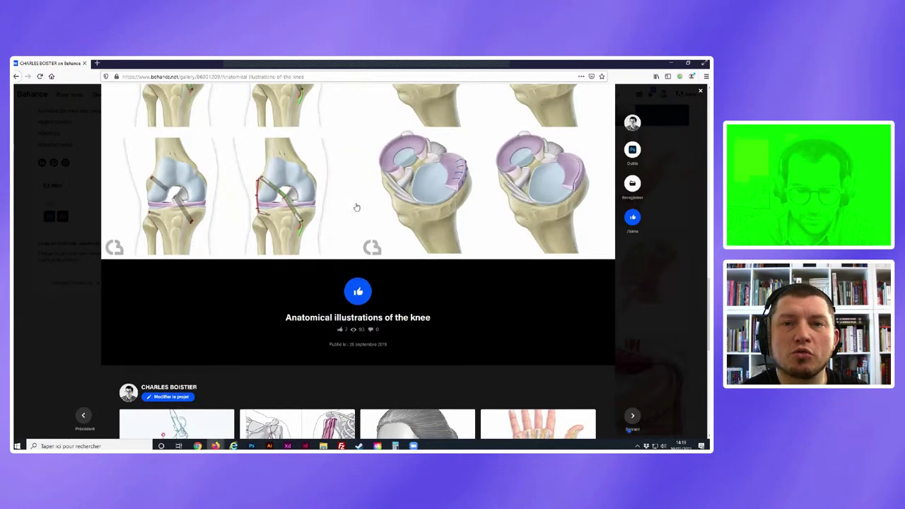
scroll(355, 205, "down", 3)
scroll(355, 205, "up", 1)
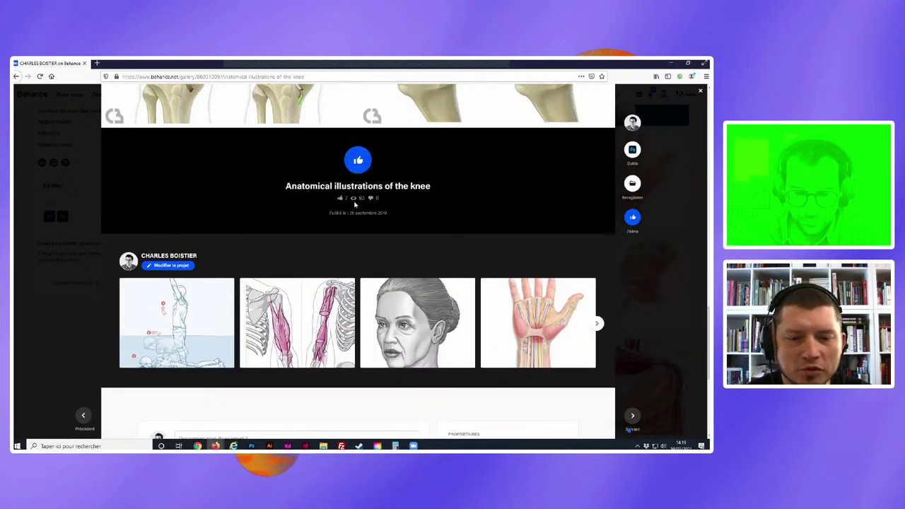
left_click(413, 332)
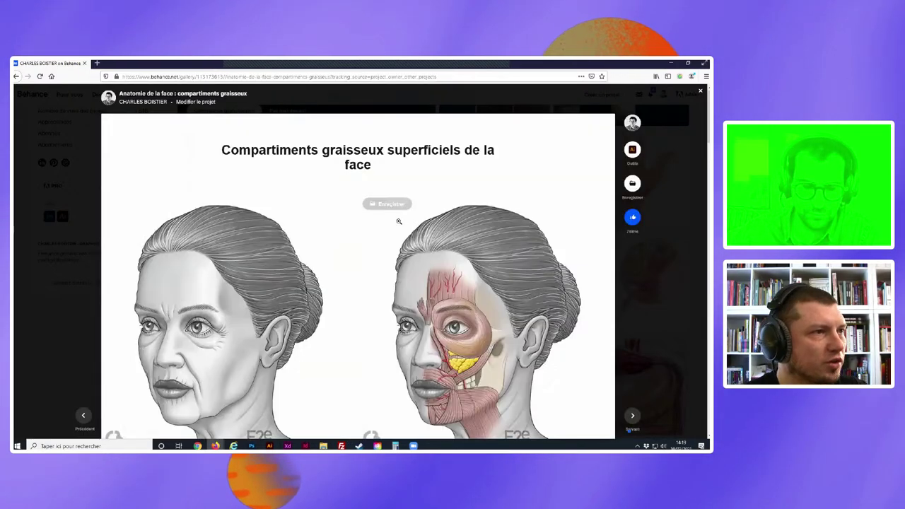
scroll(394, 214, "down", 1)
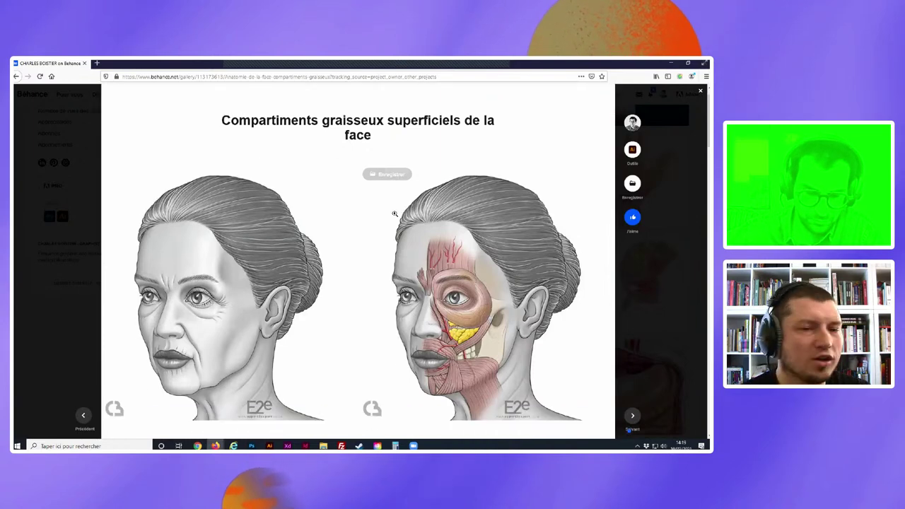
scroll(393, 213, "down", 1)
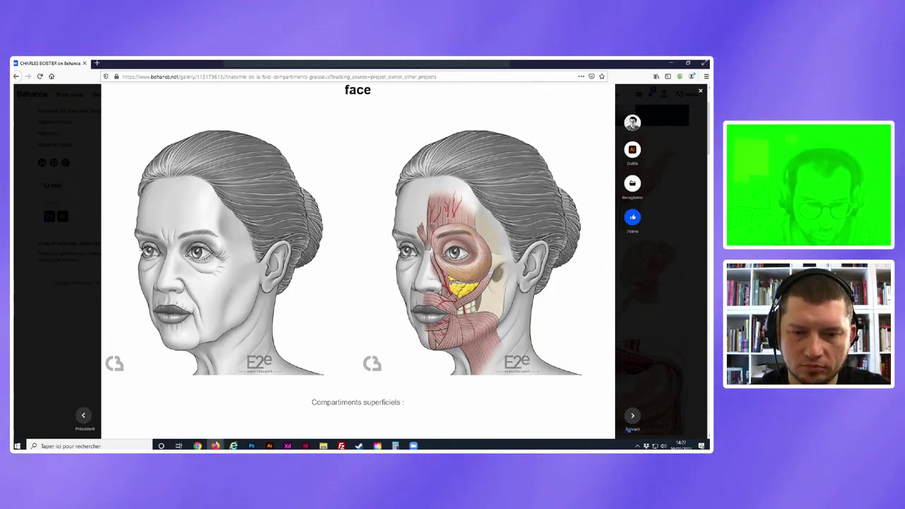
- Open exemples-illustrations-membre-sup.pdf from the Creative Cloud Files folder in File Explorer
key("alt+Tab")
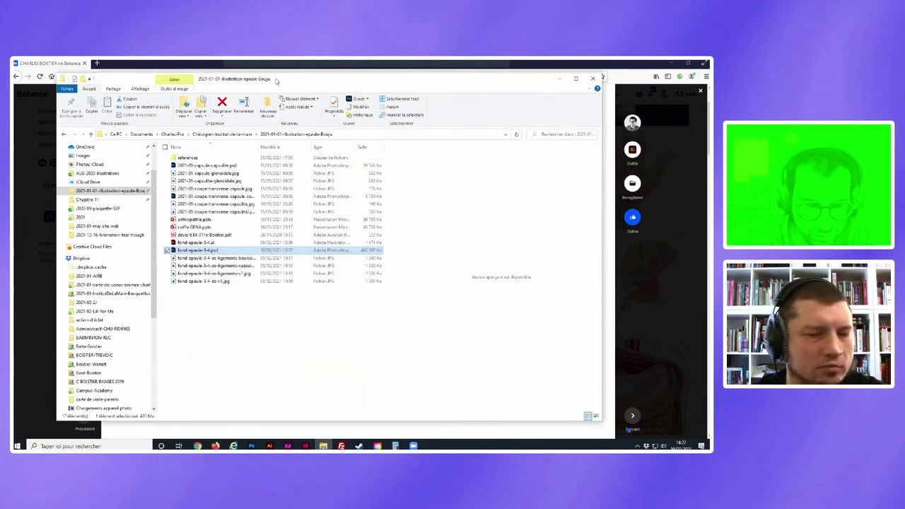
left_click_drag(288, 82, 316, 82)
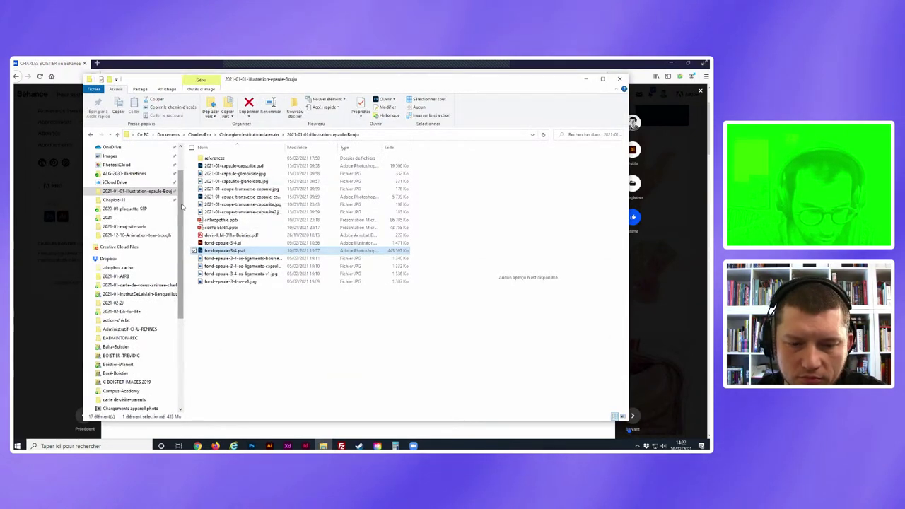
scroll(183, 218, "down", 1)
mouse_move(119, 246)
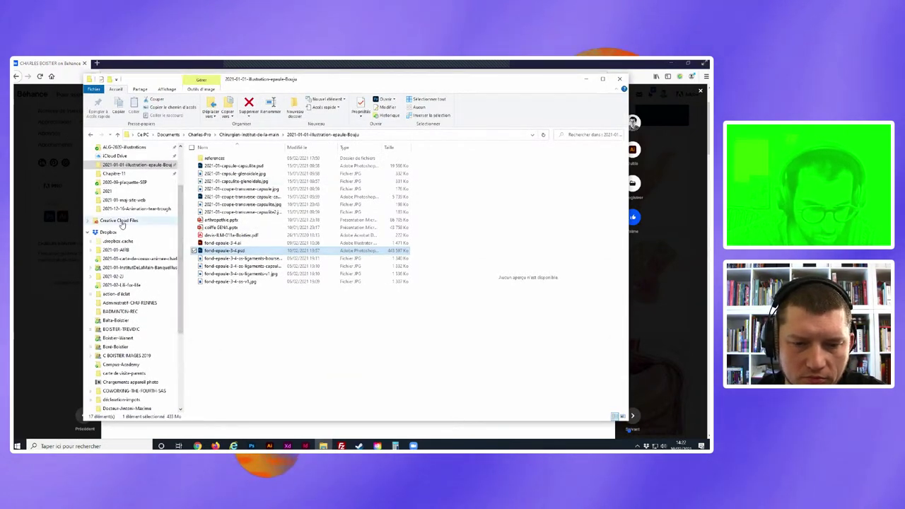
left_click(121, 220)
scroll(226, 318, "down", 5)
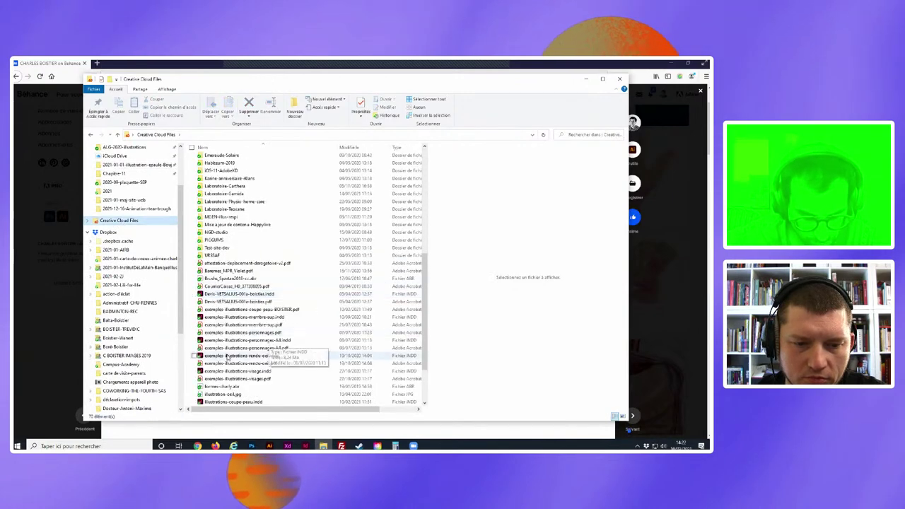
left_click(212, 325)
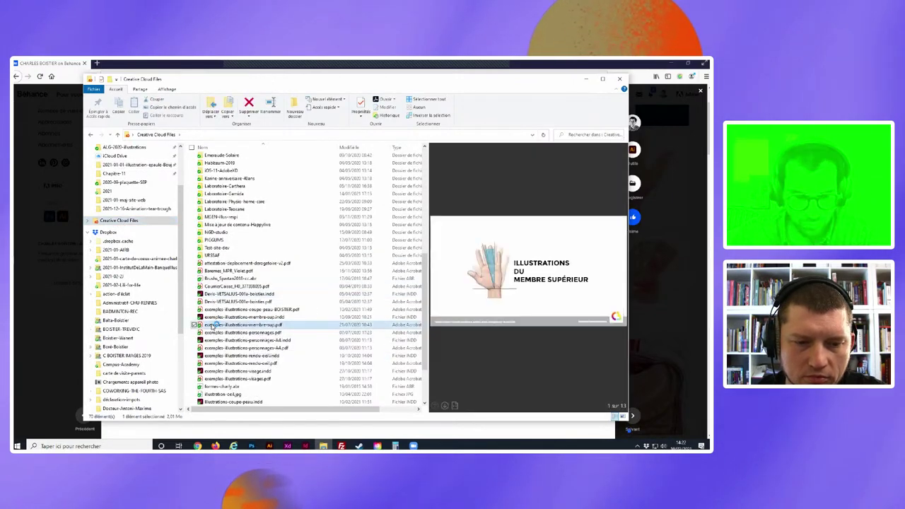
double_click(212, 325)
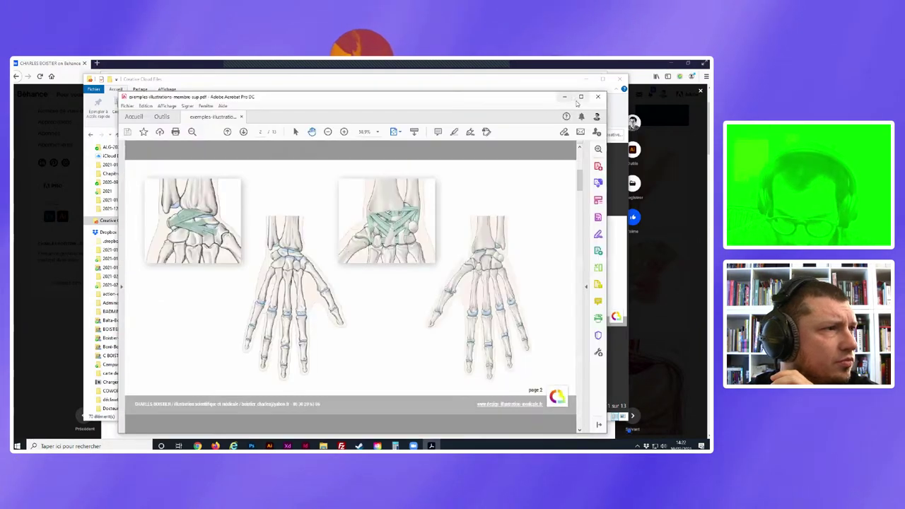
- Maximize Acrobat and page through the upper-limb PDF from page 1 to page 9 of 13
left_click(580, 97)
left_click(225, 95)
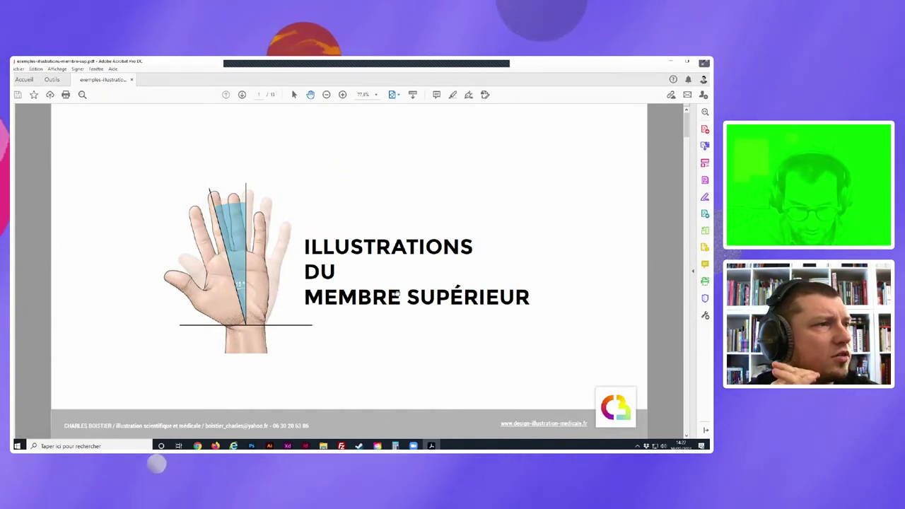
left_click(242, 95)
left_click(242, 95)
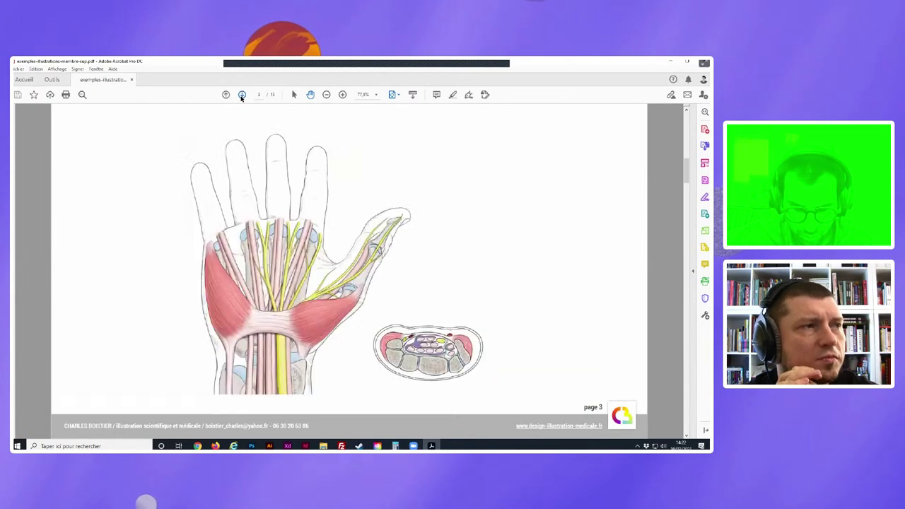
left_click(242, 94)
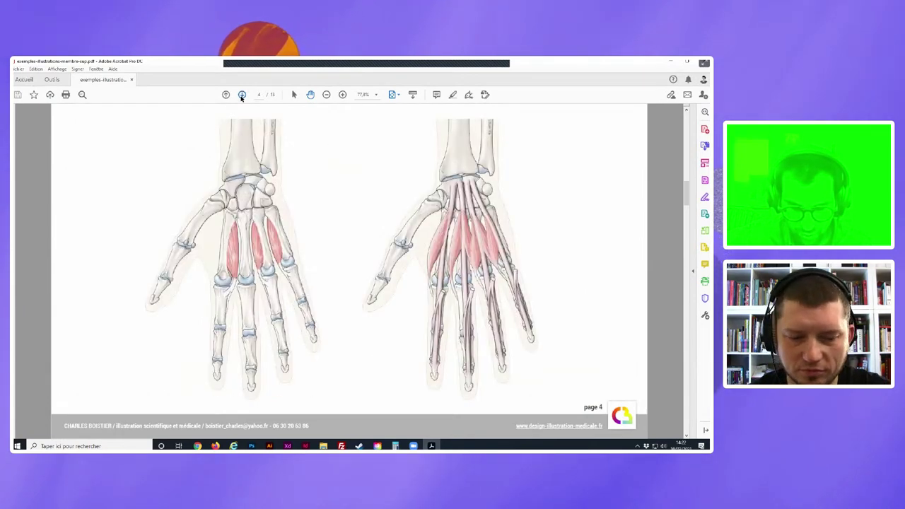
left_click(241, 95)
left_click(242, 95)
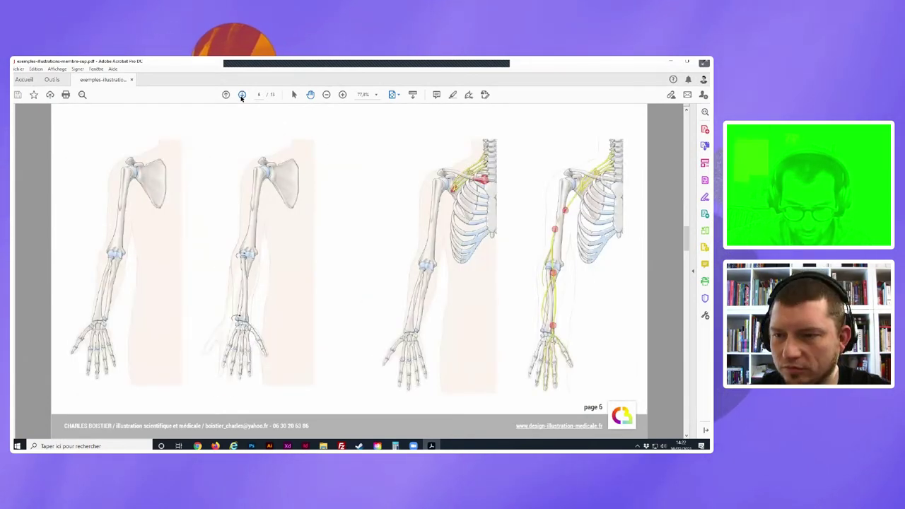
left_click(242, 95)
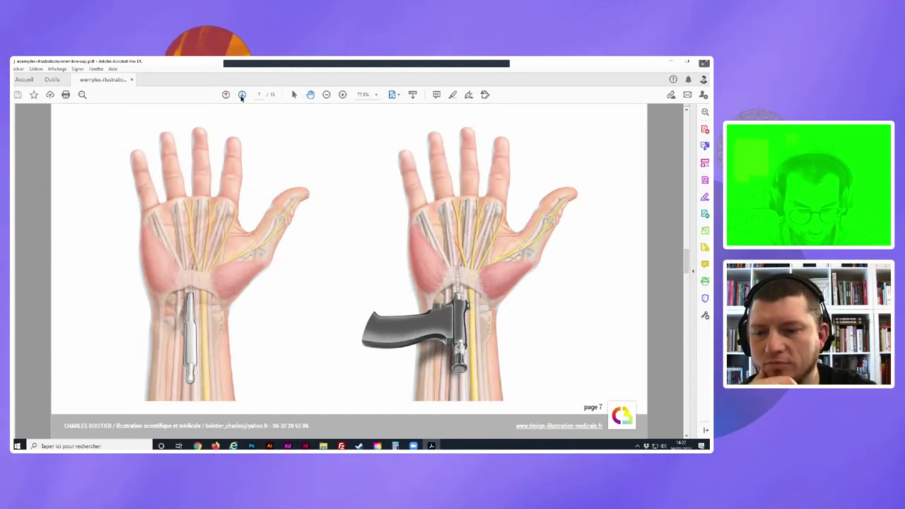
left_click(241, 95)
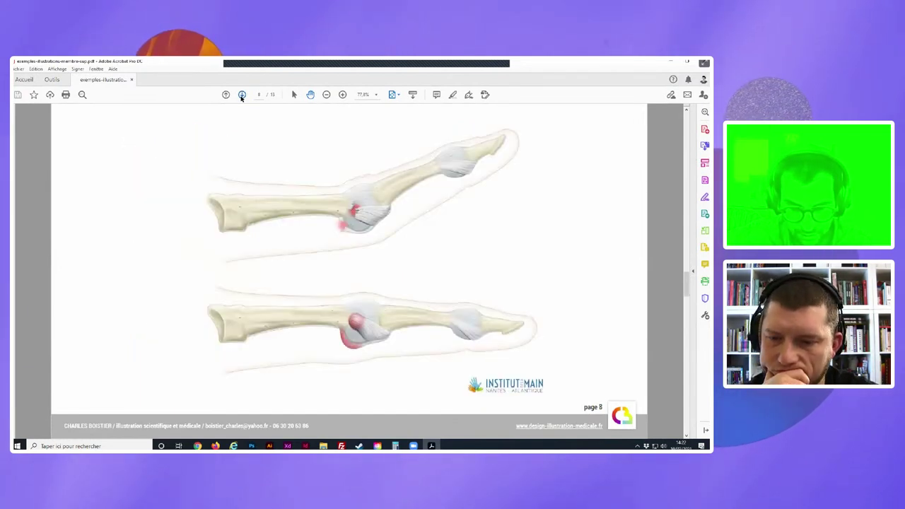
left_click(242, 95)
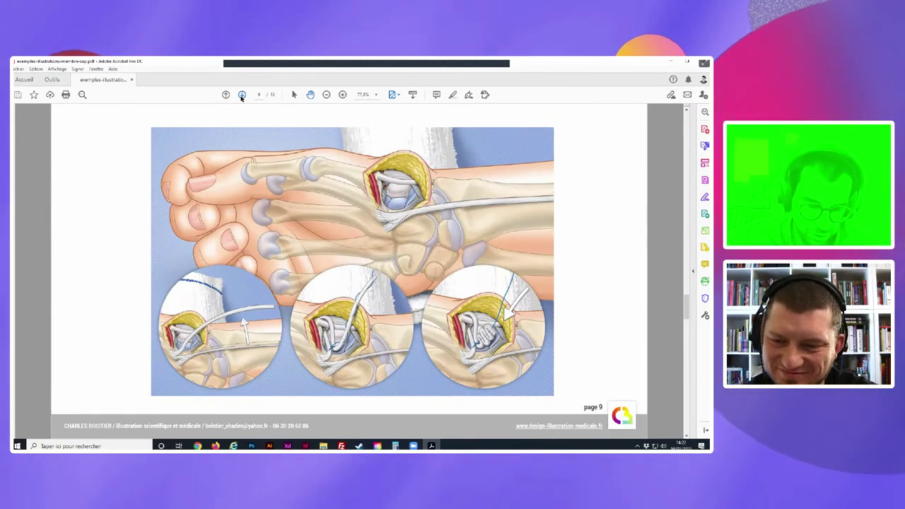
- Page through the upper-limb PDF from page 10 to the final thank-you page 13
left_click(242, 94)
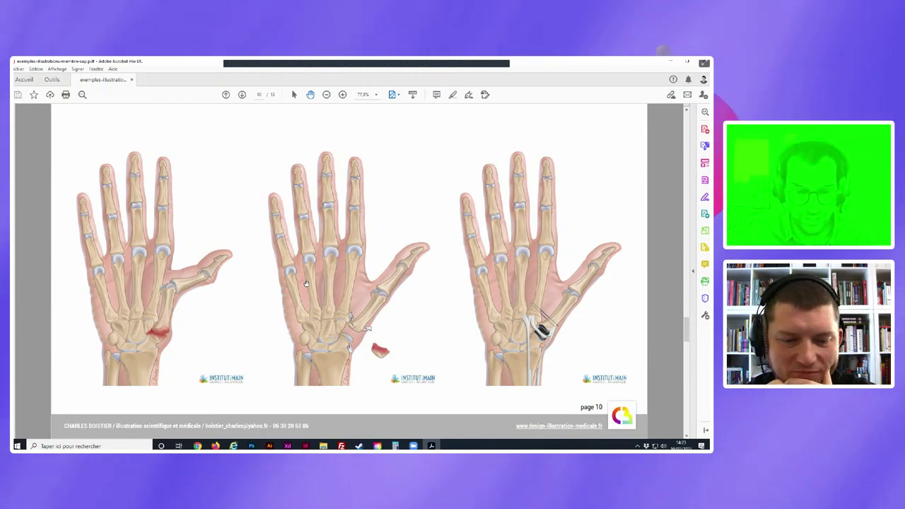
left_click(242, 95)
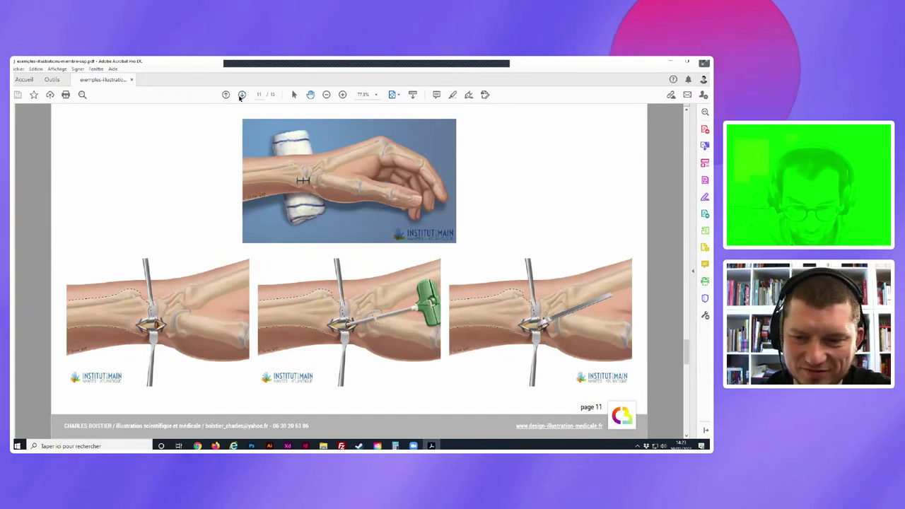
left_click(242, 94)
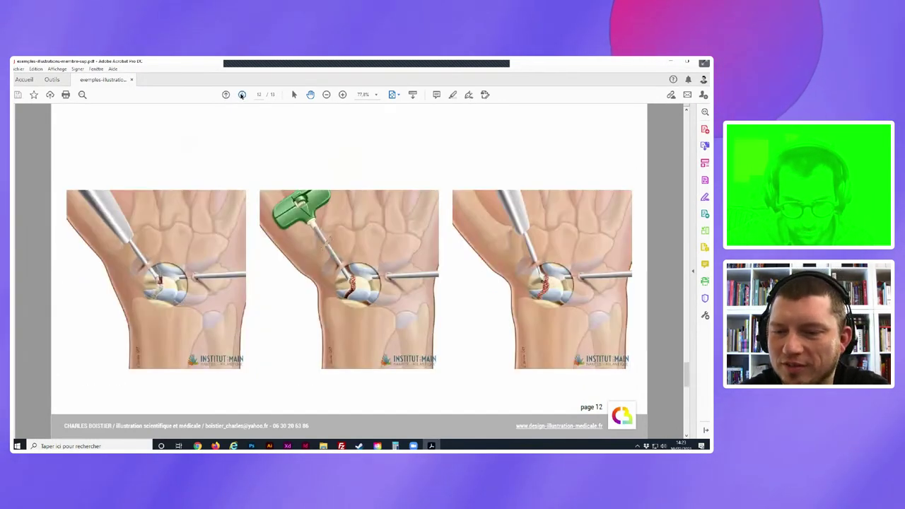
left_click(242, 94)
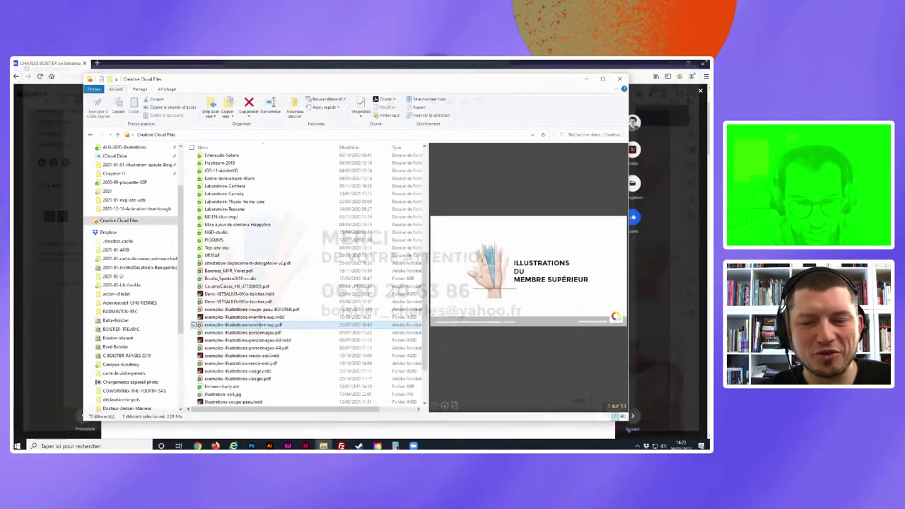
- Select exemples-illustrations-personnages.pdf to show its title page in the preview pane
left_click(251, 334)
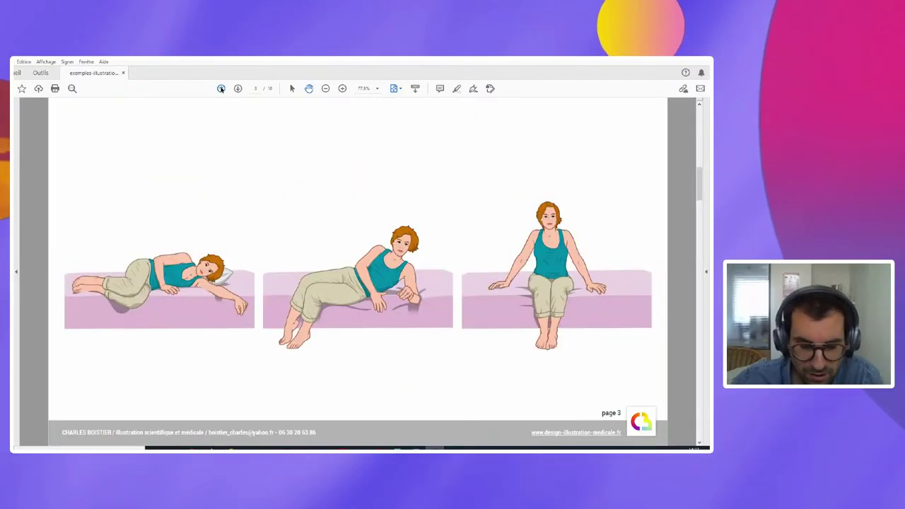
- Return to page 1 of the characters PDF, page forward to page 6, then switch to File Explorer
left_click(221, 88)
left_click(220, 88)
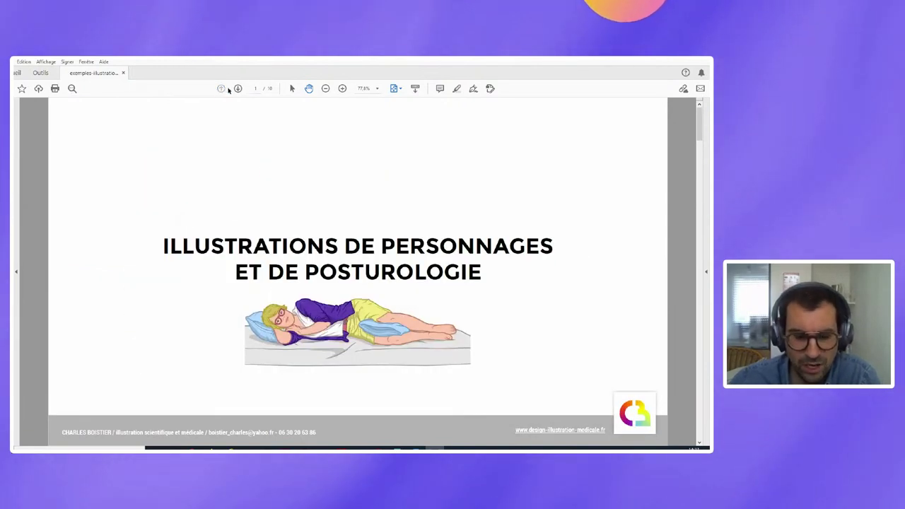
left_click(238, 89)
left_click(237, 88)
left_click(238, 88)
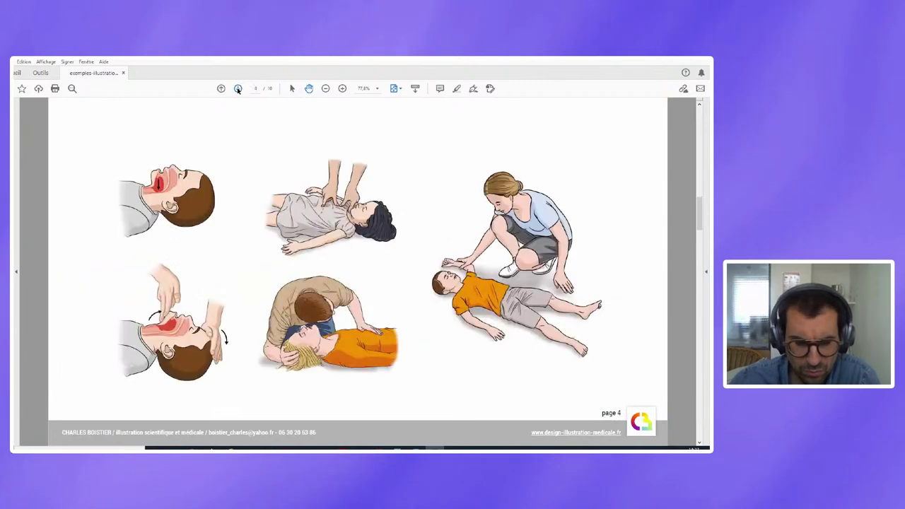
left_click(238, 88)
left_click(237, 88)
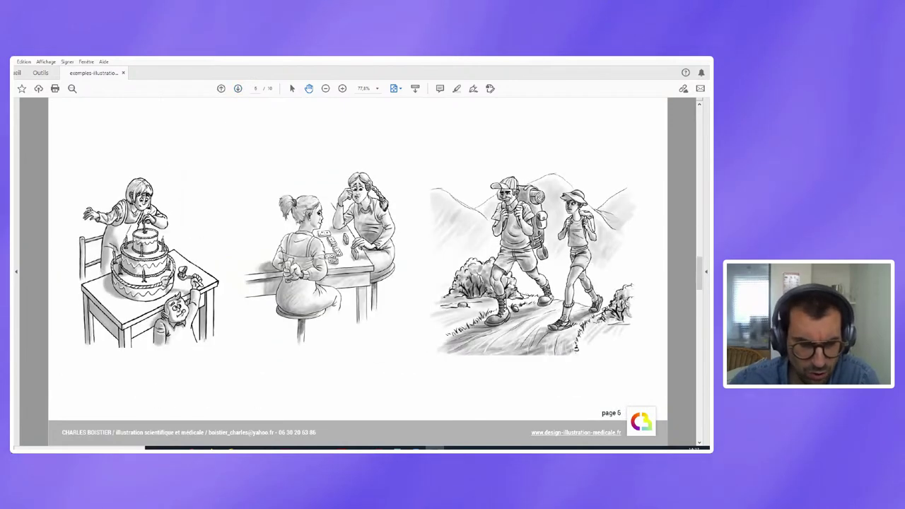
key("alt+Tab")
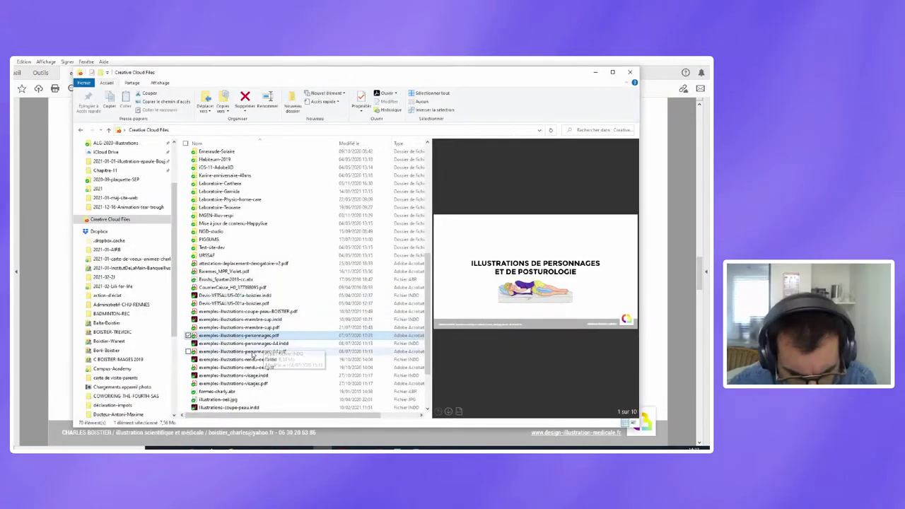
- Open the eye-surgery illustrations PDF in Acrobat, then return to the characters PDF tab
left_click(207, 368)
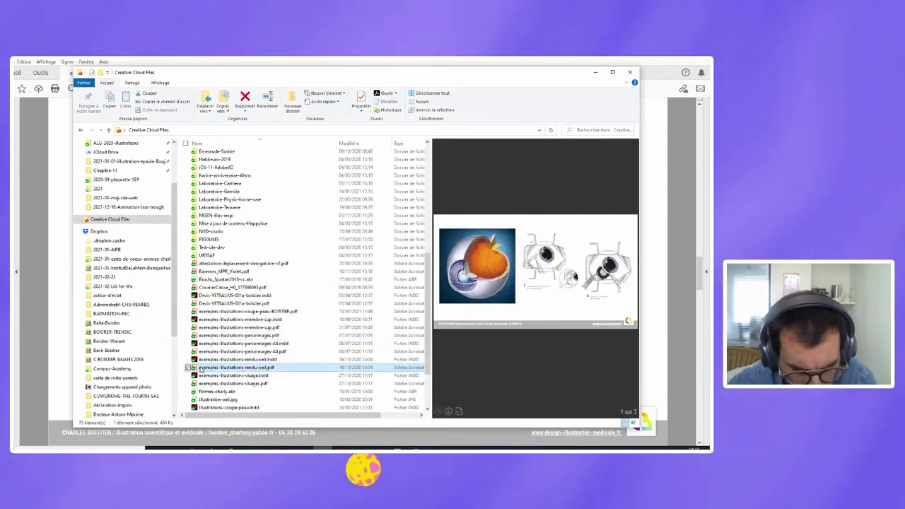
double_click(202, 368)
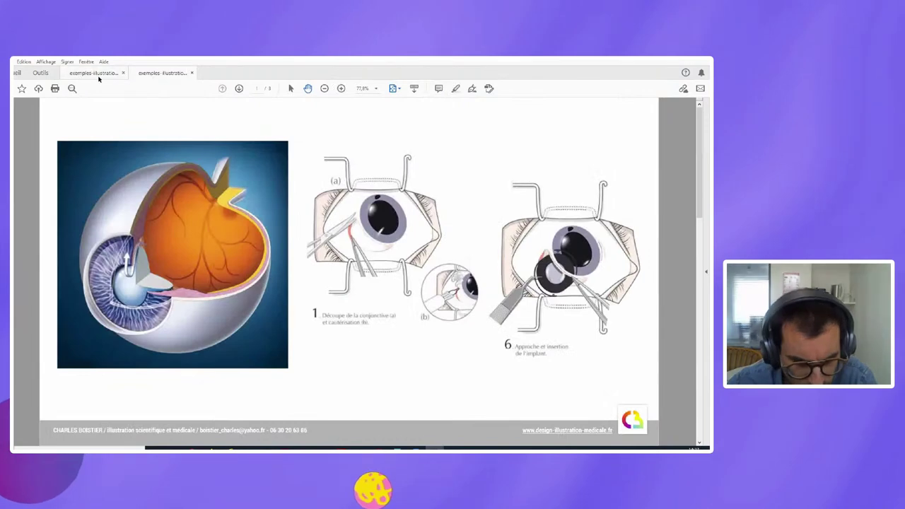
left_click(98, 74)
- Page the characters PDF forward from page 7 to page 10, showing the cartoon germs
left_click(238, 88)
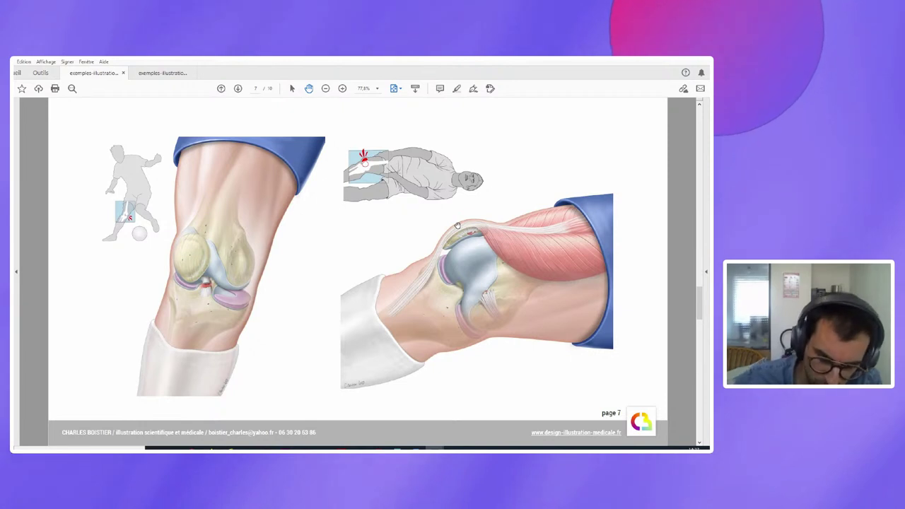
left_click(237, 88)
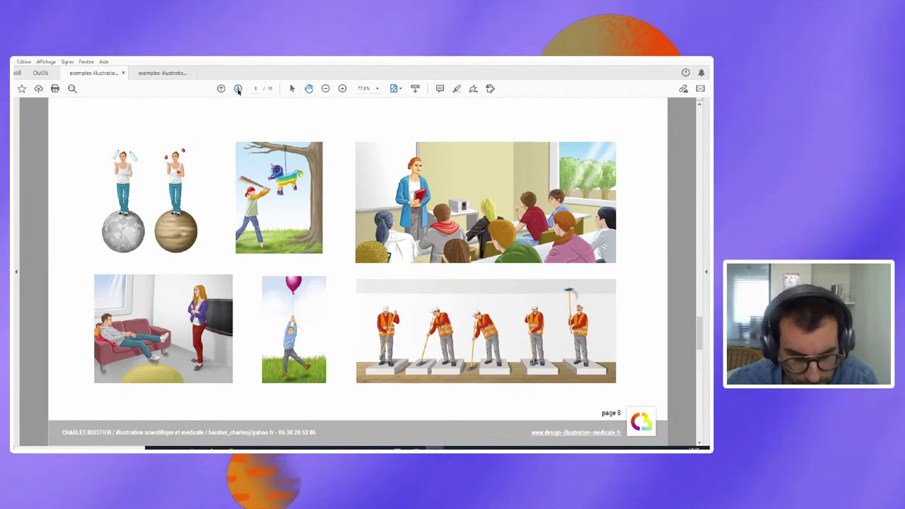
left_click(238, 88)
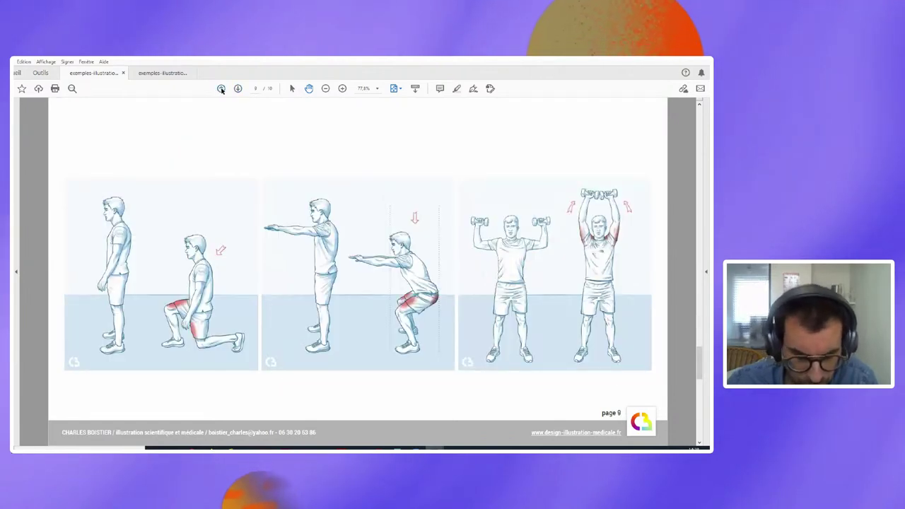
left_click(238, 88)
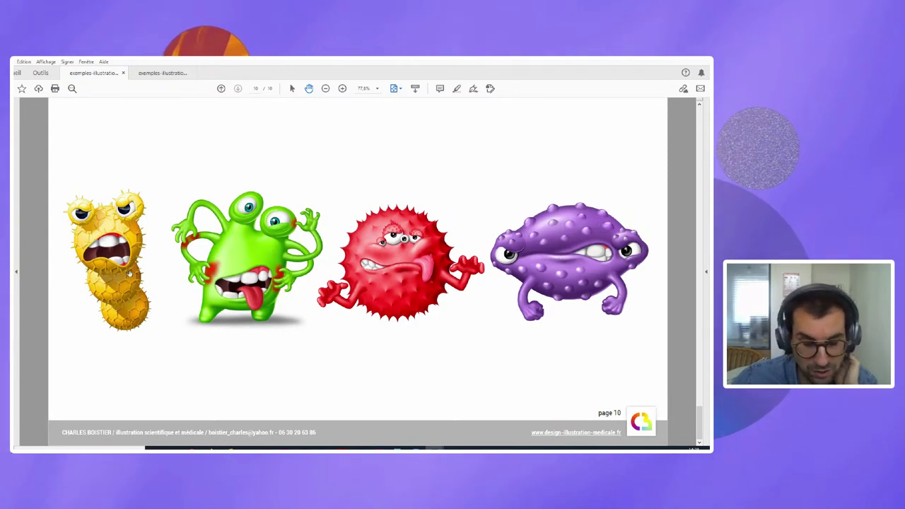
- Step the posturology PDF back to page 1, then switch to the 3-page eye-surgery document
left_click(221, 88)
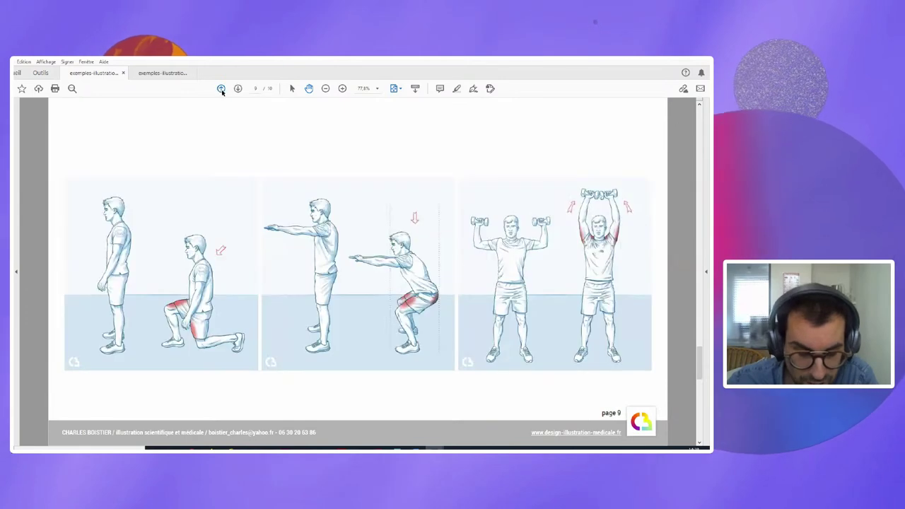
left_click(221, 88)
left_click(221, 89)
left_click(221, 88)
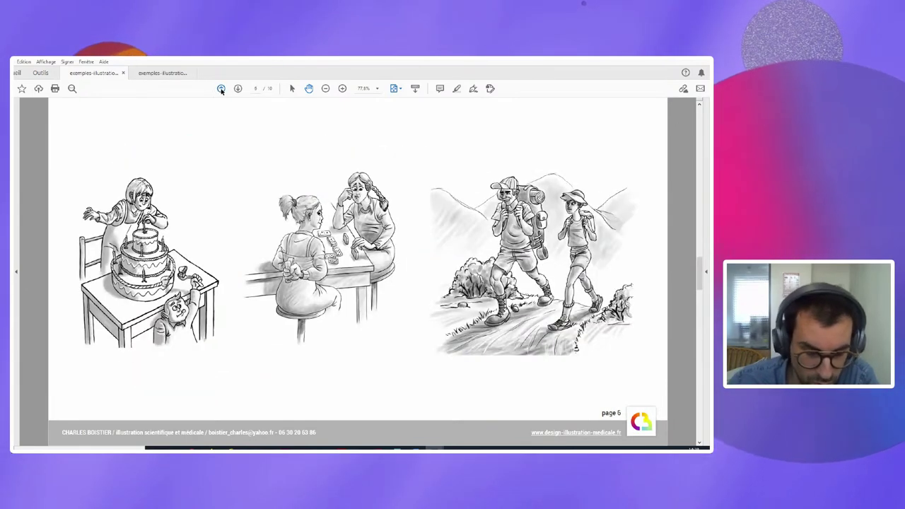
left_click(220, 89)
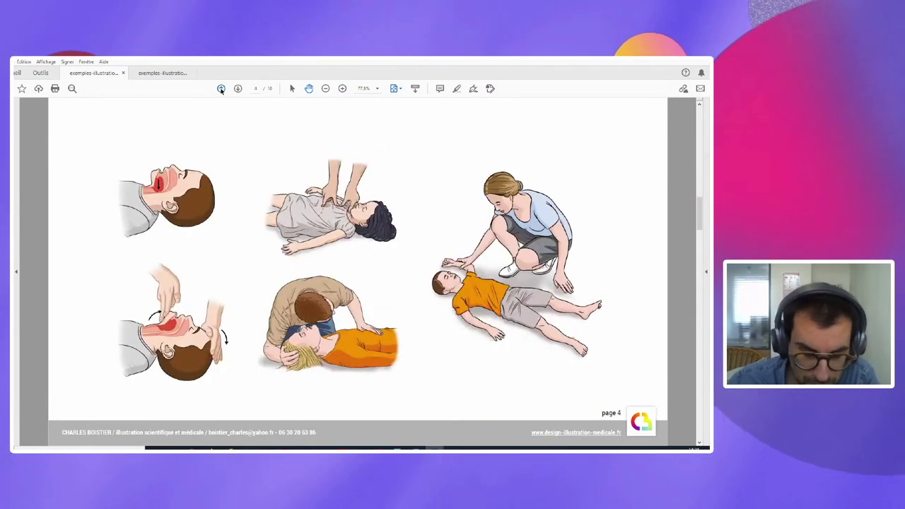
left_click(221, 88)
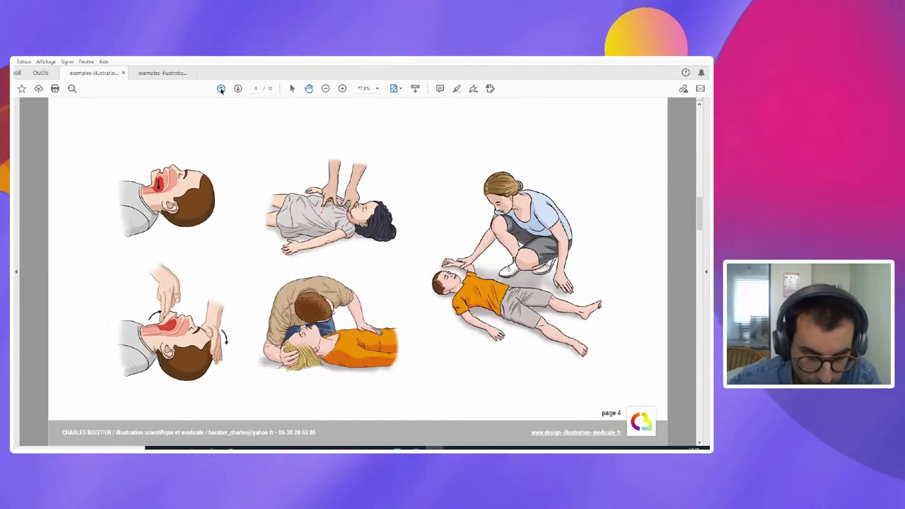
left_click(220, 88)
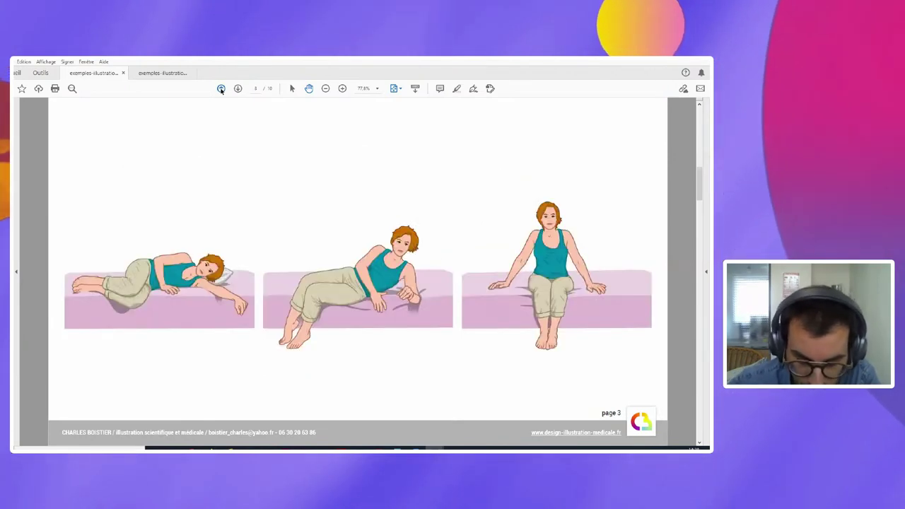
left_click(220, 89)
left_click(220, 88)
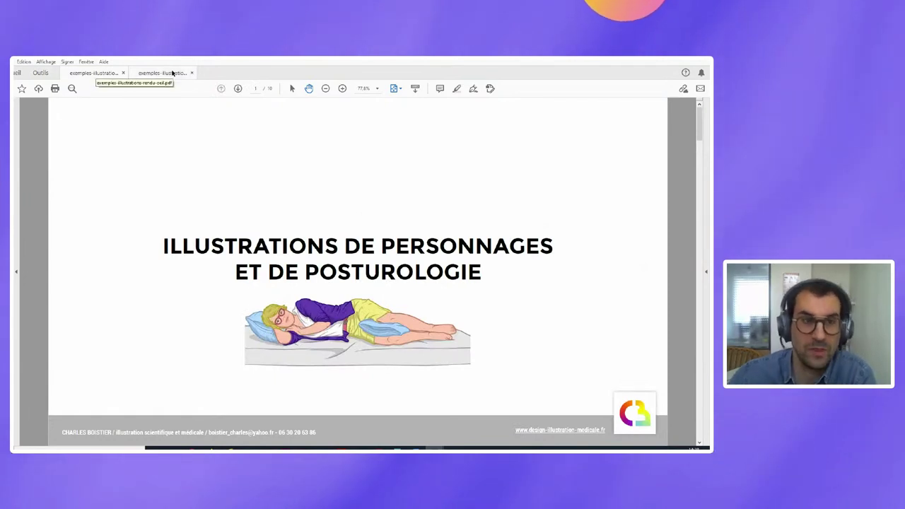
left_click(171, 73)
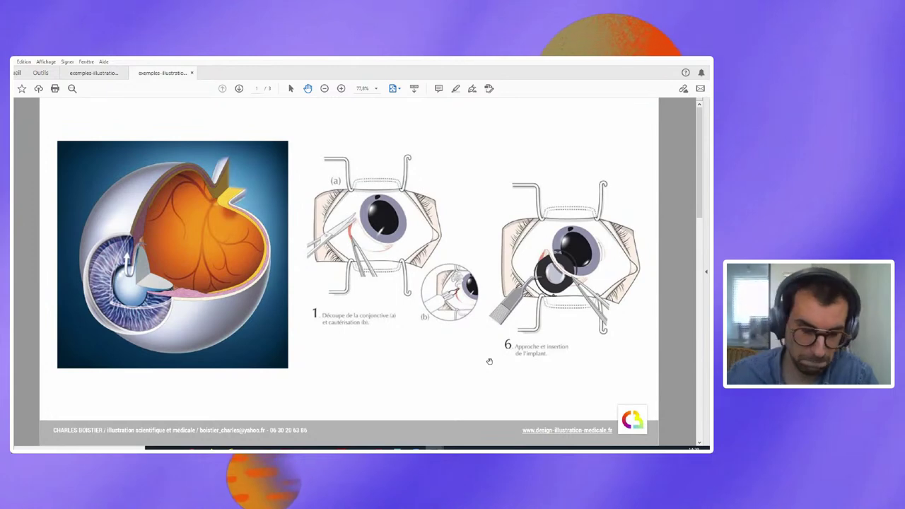
- Page through the eye-illustration PDF to its final page 3 of 3
left_click(239, 88)
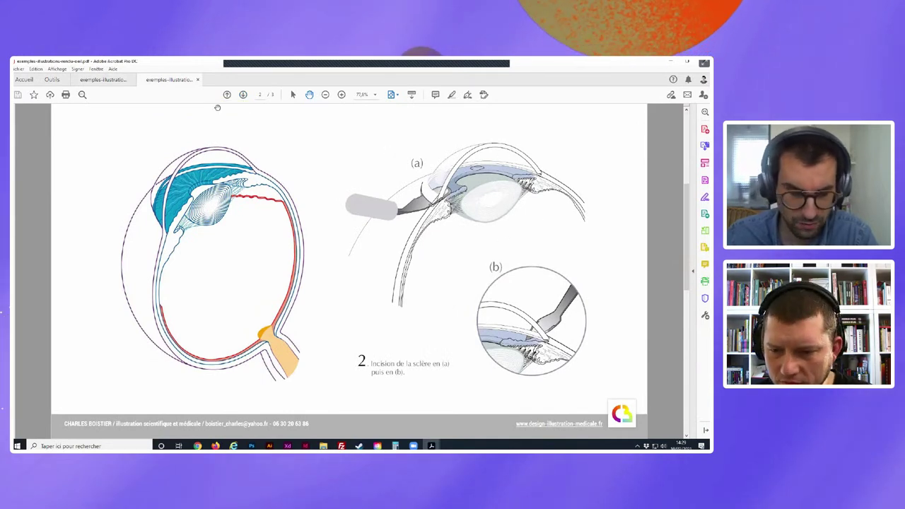
left_click(243, 94)
left_click(227, 94)
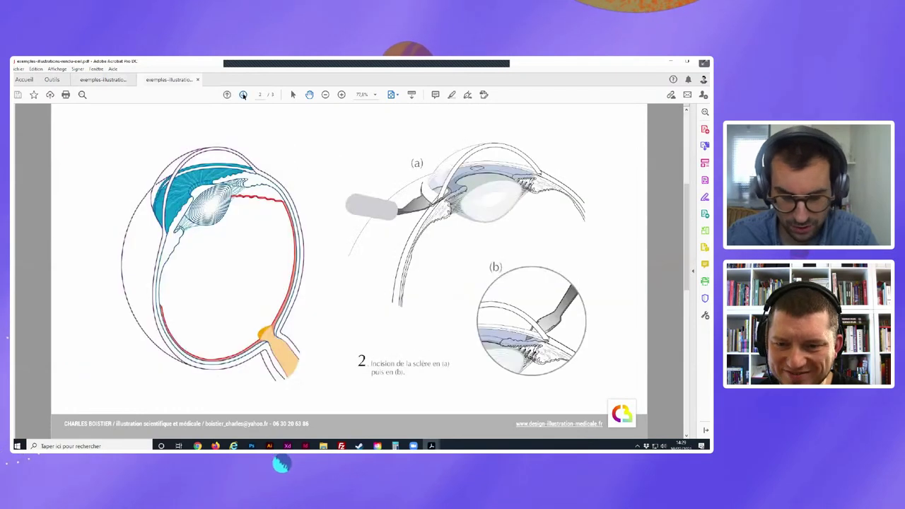
left_click(242, 94)
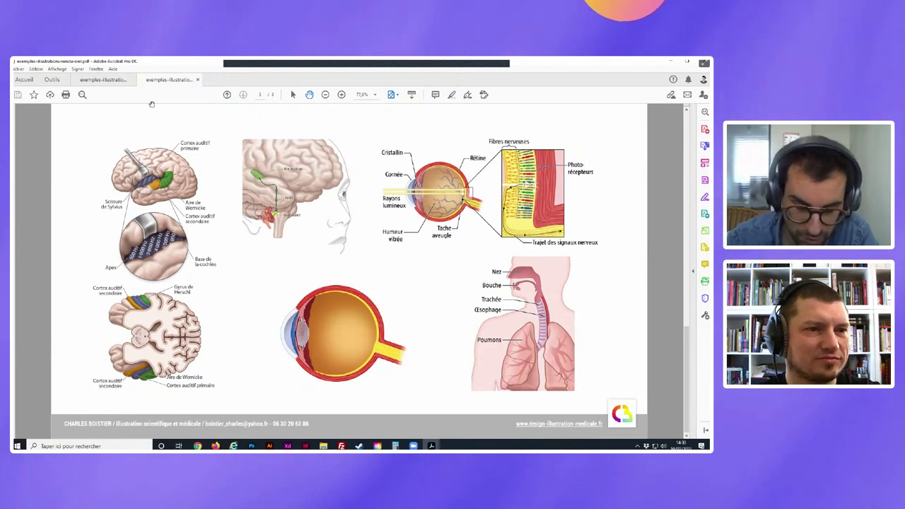
mouse_move(104, 79)
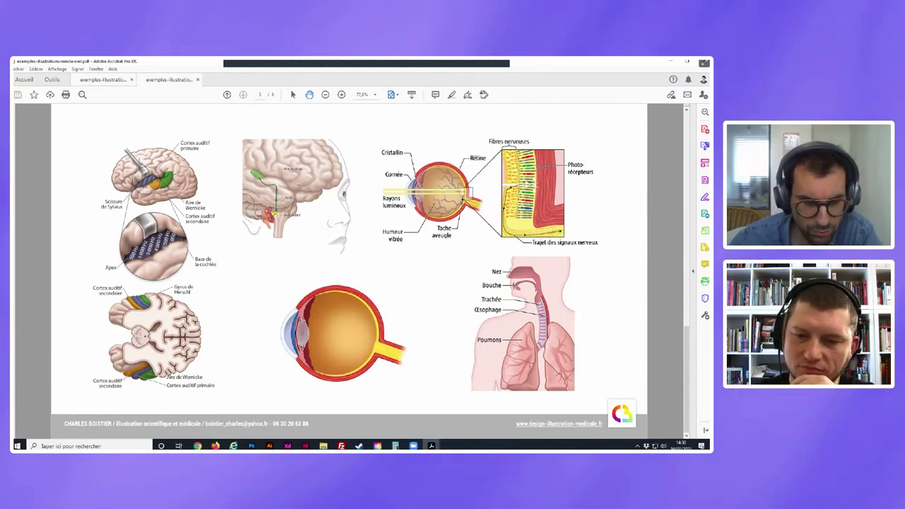
- Open 2020-04-ALG-burpees-illus1.jpg from the ALG-2020-illustrations folder in Photos
left_click(323, 445)
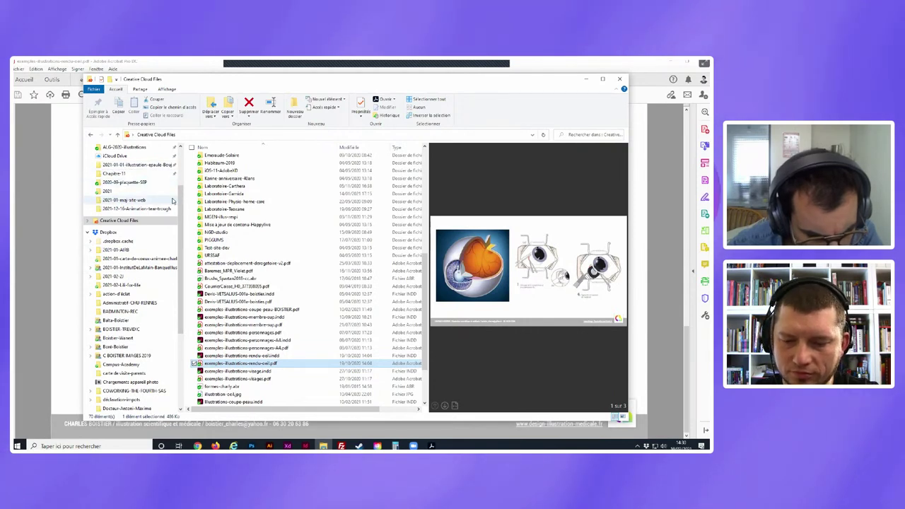
left_click(126, 147)
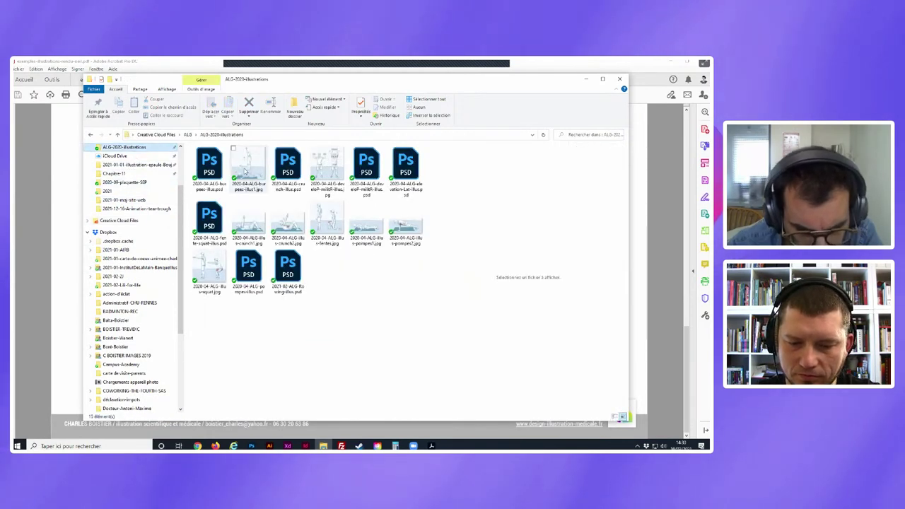
double_click(245, 171)
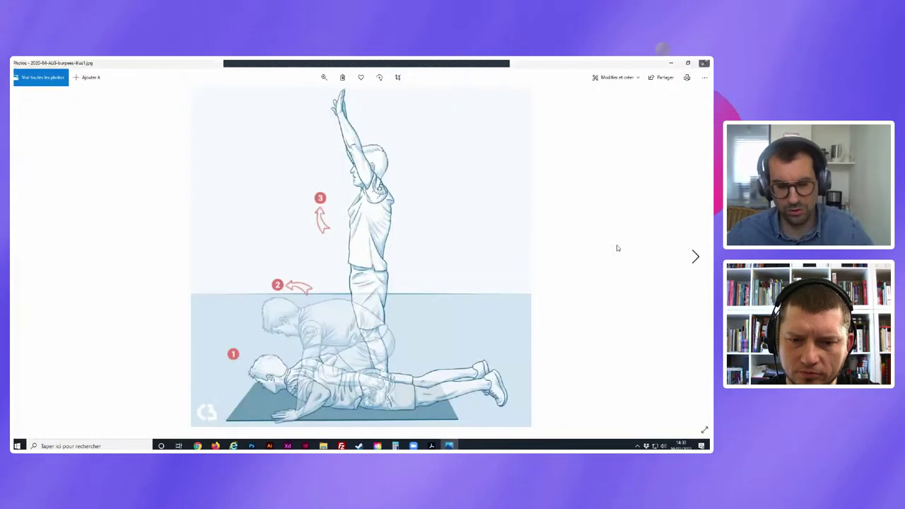
- Flip through the crunch, lunge and dumbbell-press illustrations, return to burpees, and minimise Photos
key("Right")
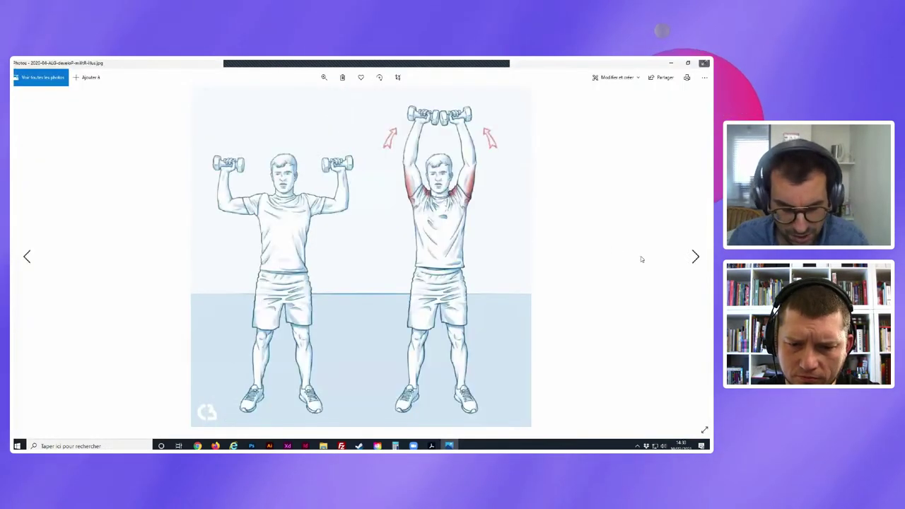
key("Right")
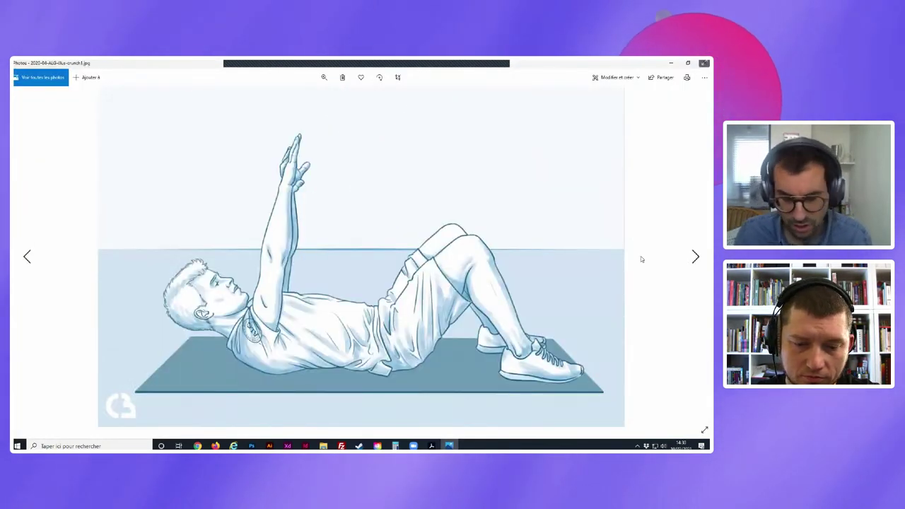
key("Right")
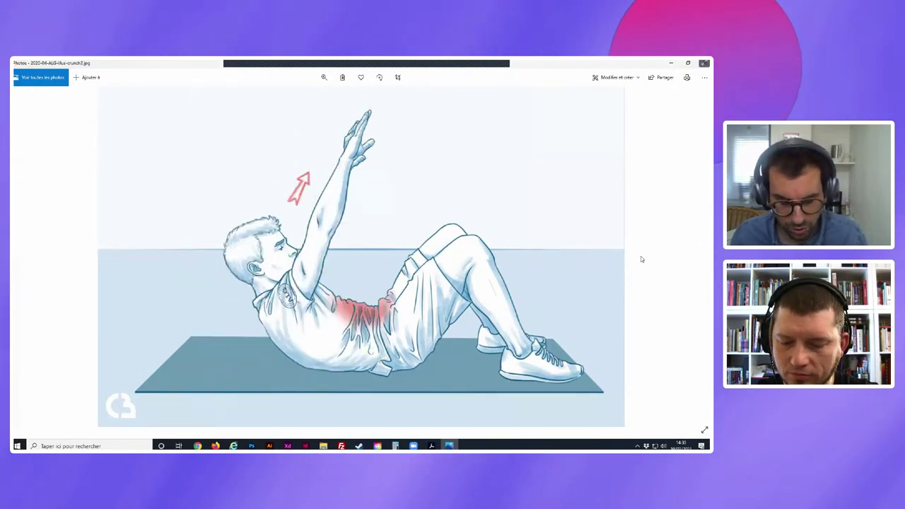
key("Right")
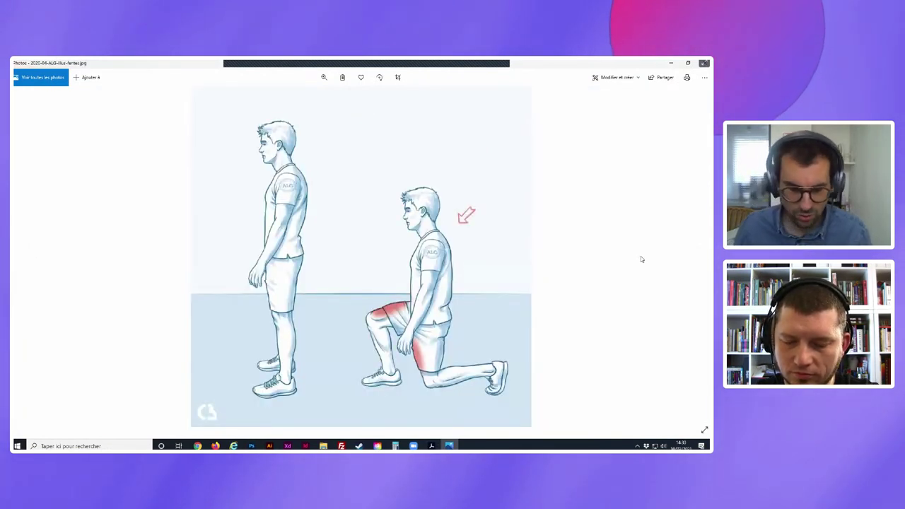
key("Left")
key("Left")
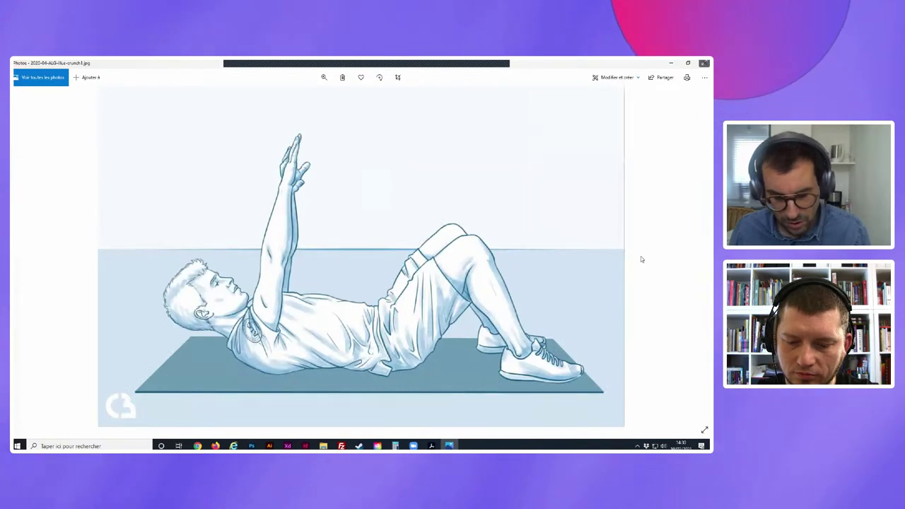
key("Left")
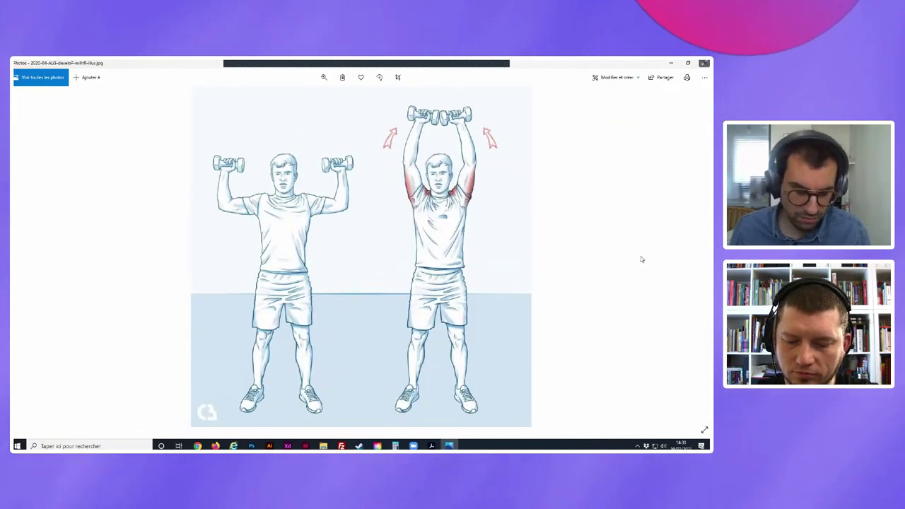
key("Left")
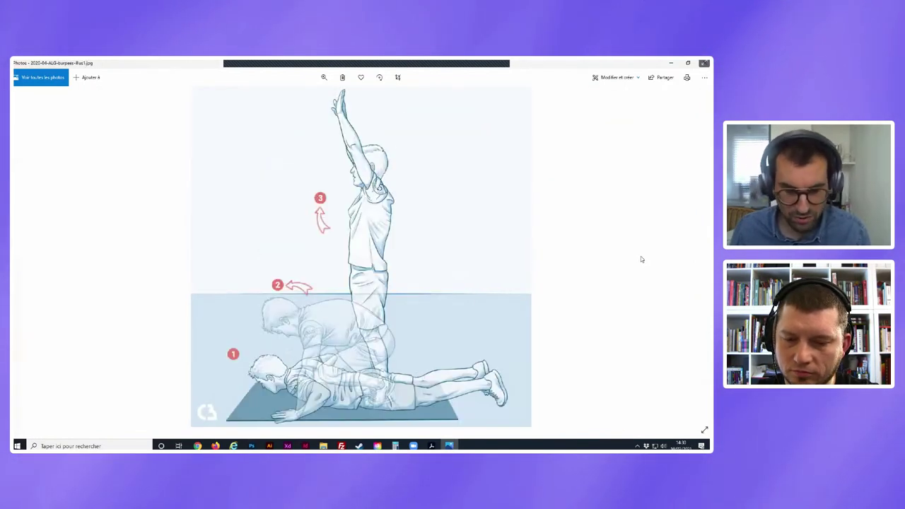
key("Left")
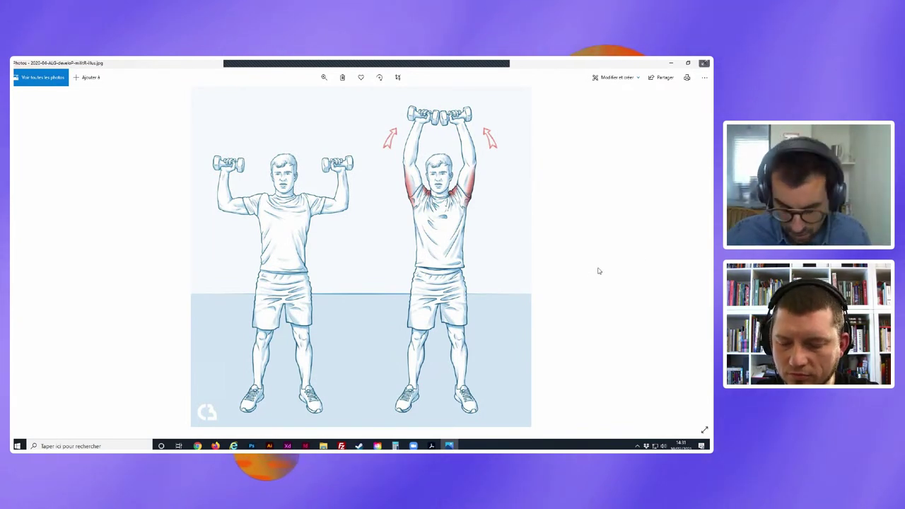
key("Right")
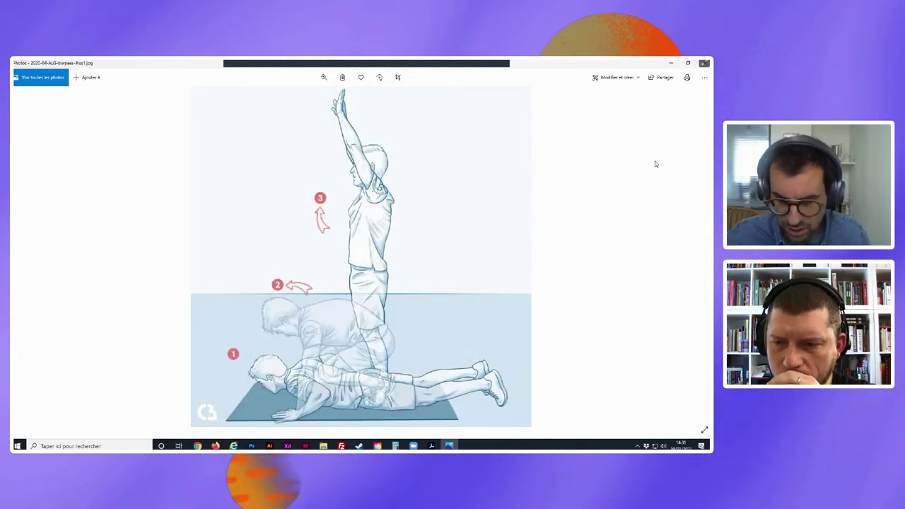
left_click(672, 64)
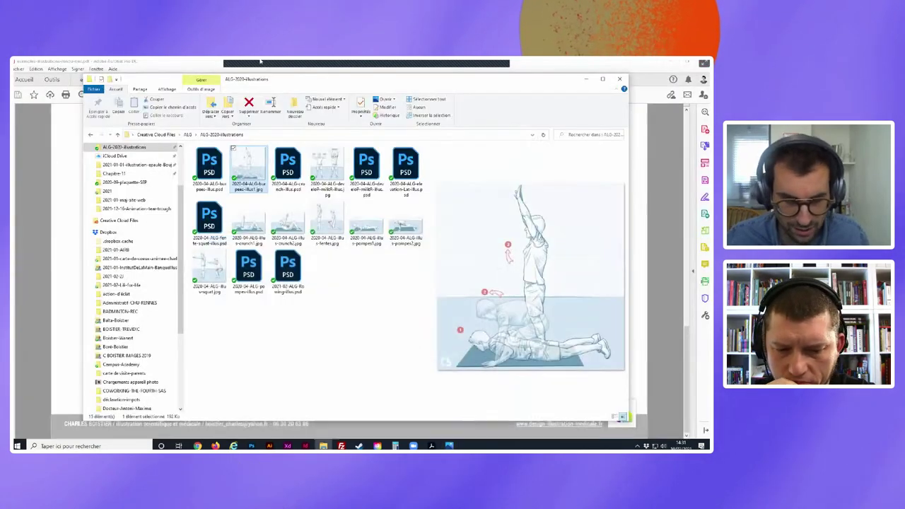
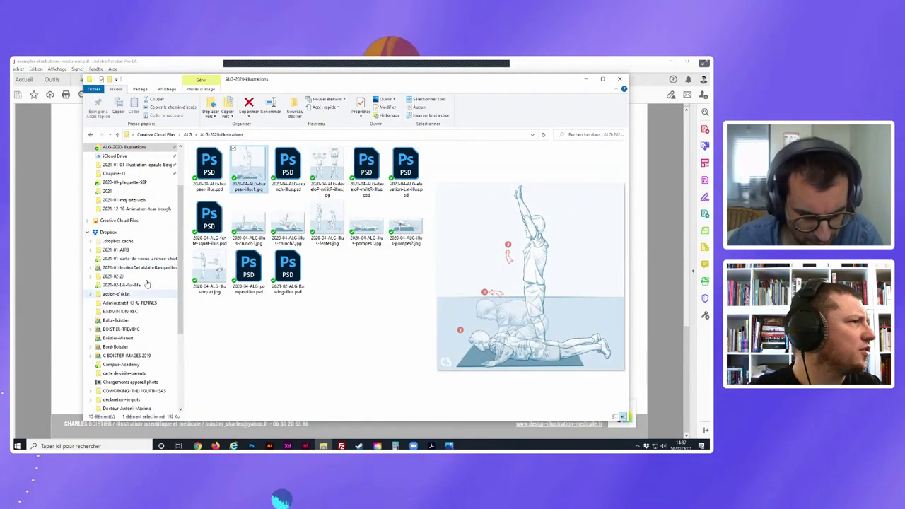
- Scroll down the Behance facial fat compartments project page
scroll(147, 283, "down", 5)
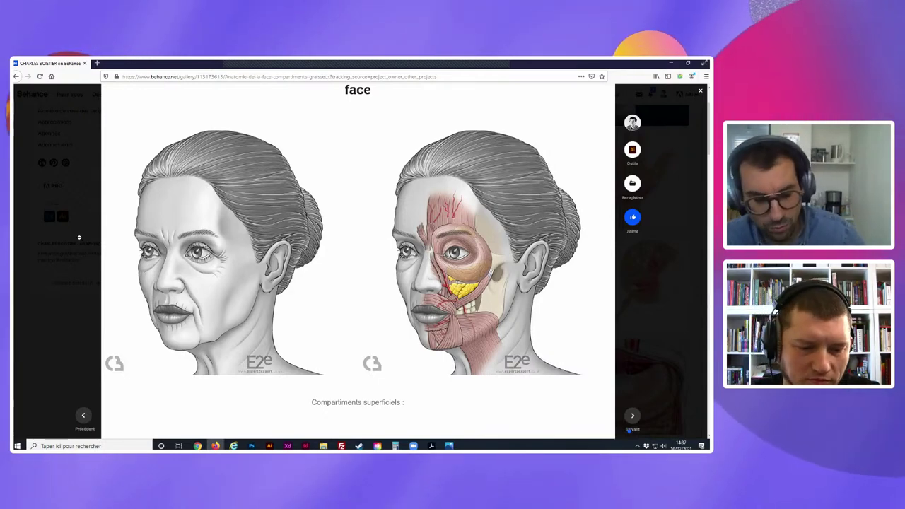
mouse_move(357, 253)
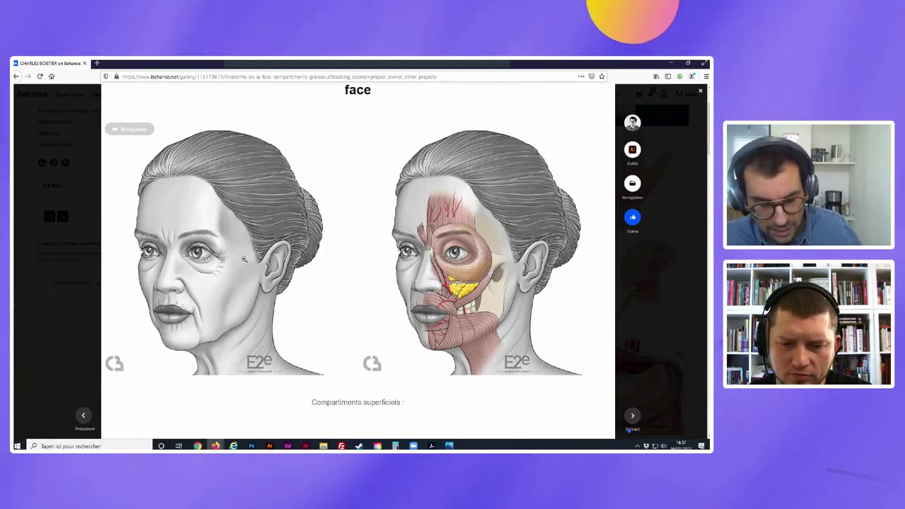
- Scroll past the Compartiments superficiels images down to the Compartiments profonds illustration pair
scroll(212, 261, "down", 3)
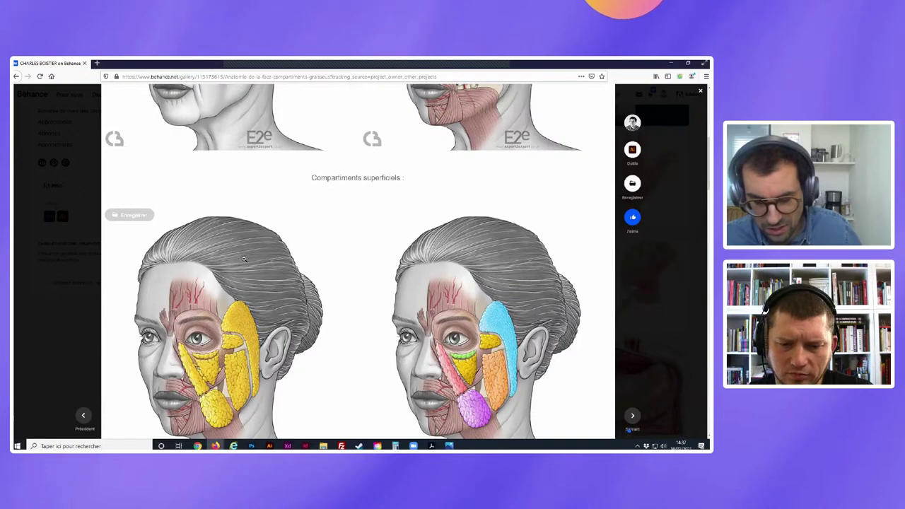
scroll(243, 259, "down", 2)
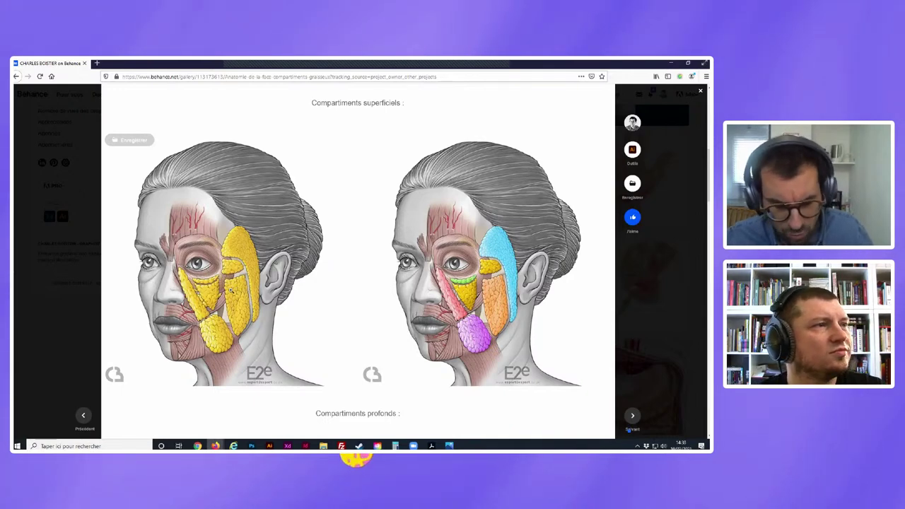
scroll(230, 290, "up", 1)
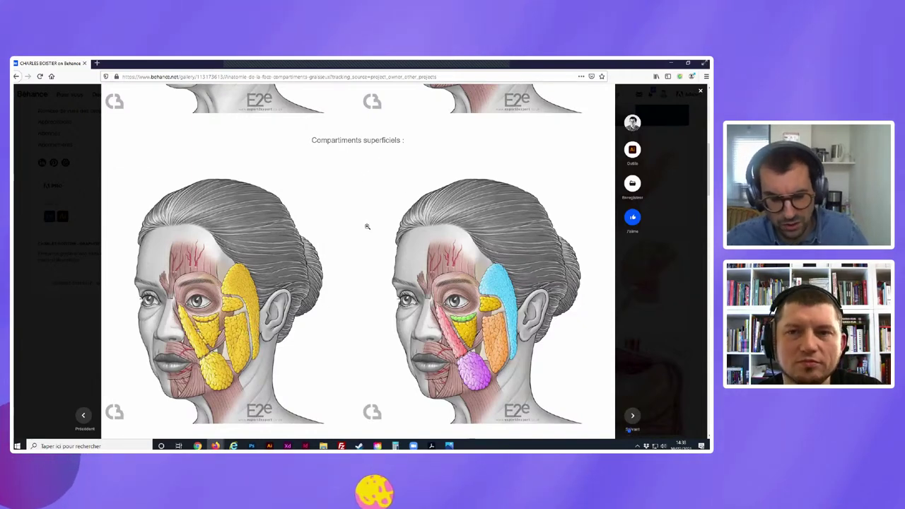
mouse_move(487, 263)
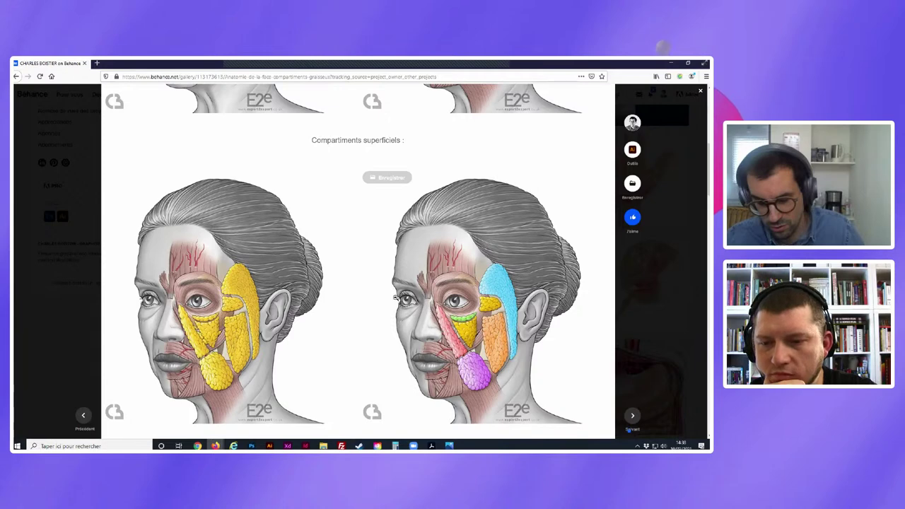
scroll(393, 300, "down", 1)
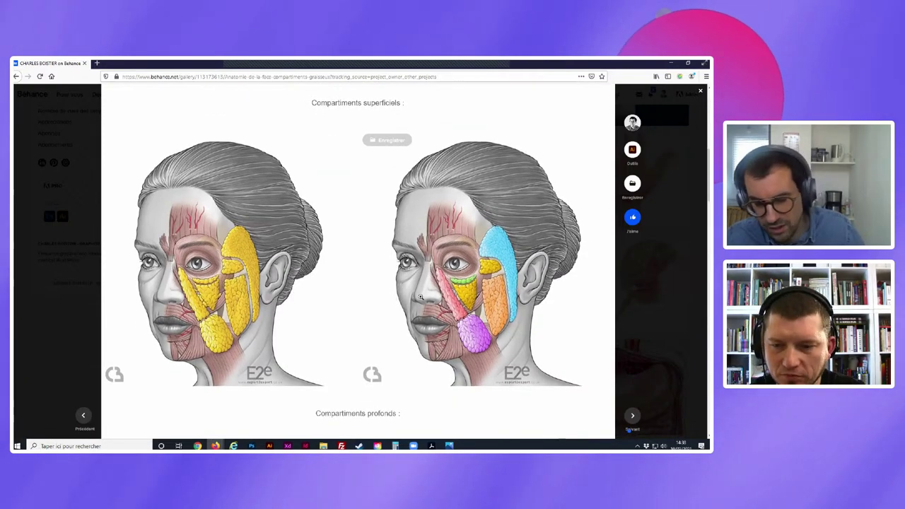
scroll(394, 289, "down", 2)
scroll(393, 290, "down", 4)
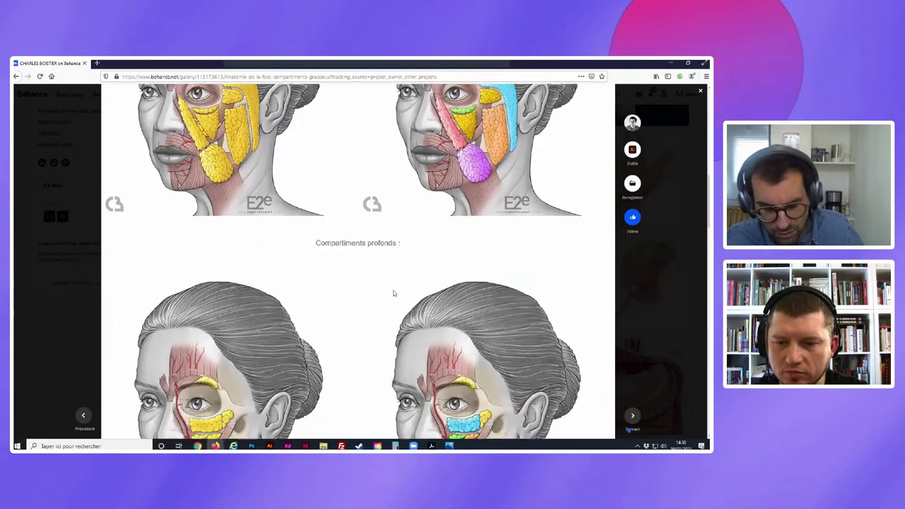
scroll(393, 290, "down", 1)
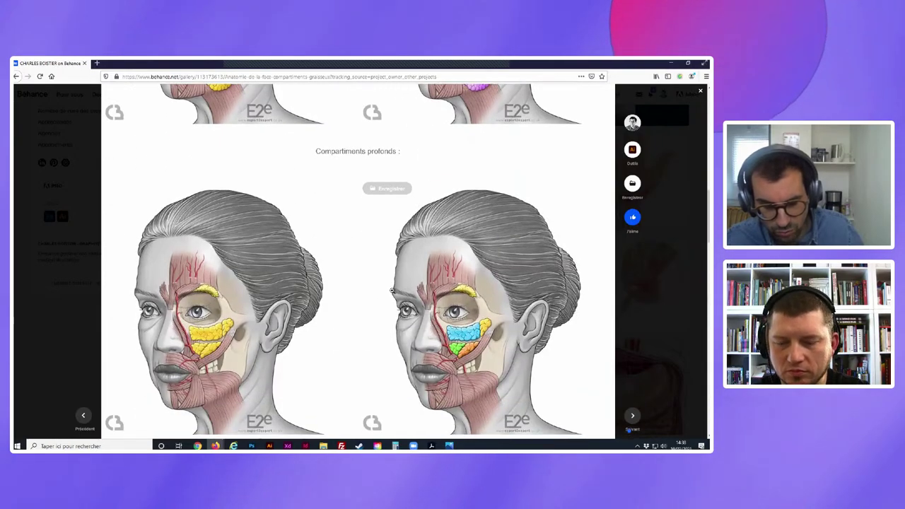
scroll(392, 290, "up", 3)
scroll(392, 290, "up", 2)
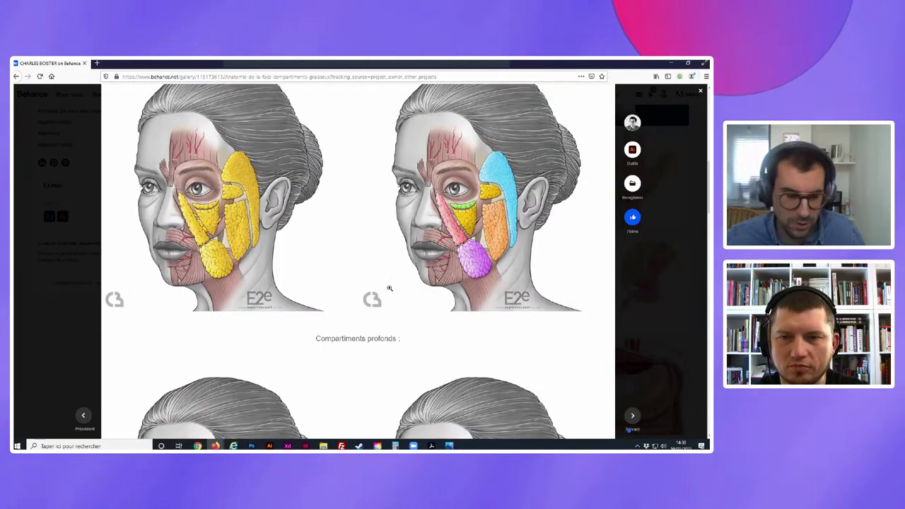
scroll(389, 290, "down", 1)
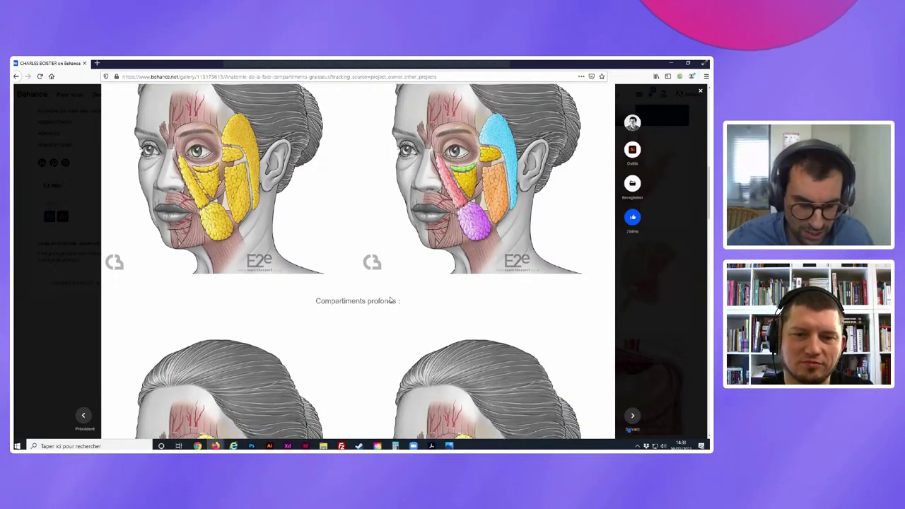
scroll(390, 300, "down", 1)
scroll(390, 299, "down", 2)
scroll(389, 299, "down", 1)
scroll(389, 296, "down", 1)
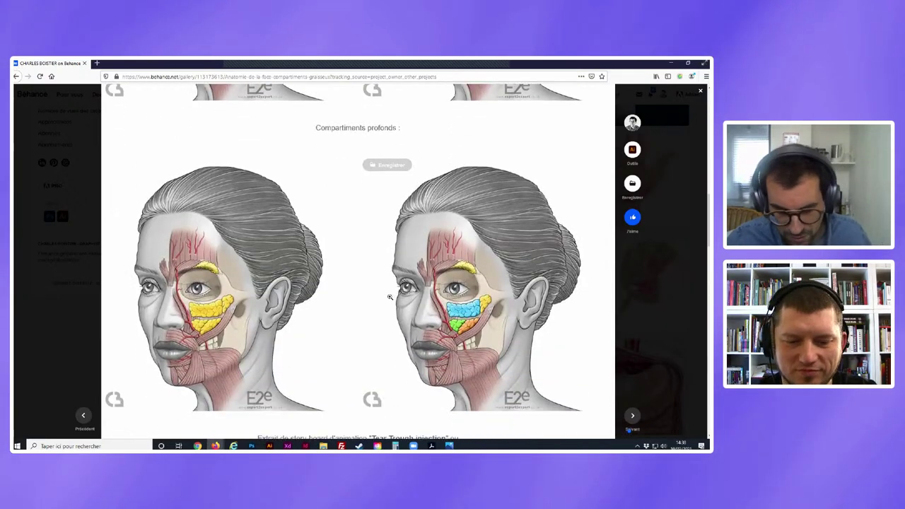
scroll(389, 297, "down", 1)
scroll(390, 297, "up", 1)
scroll(389, 297, "down", 1)
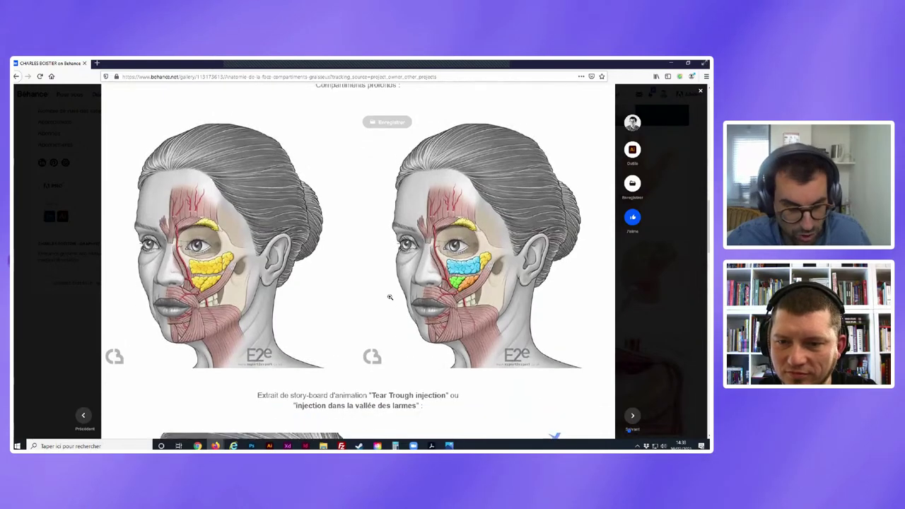
mouse_move(229, 286)
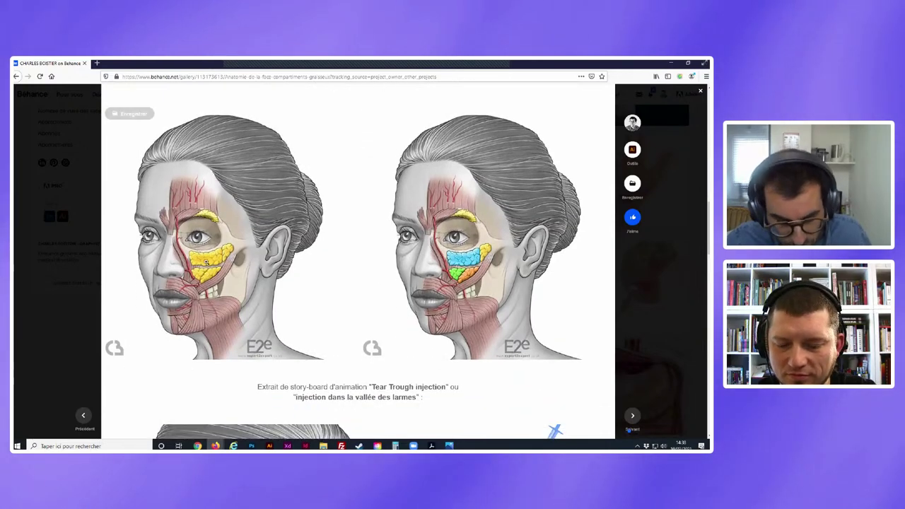
- Open the left face illustration full-size, zooming in and back out
left_click(206, 263)
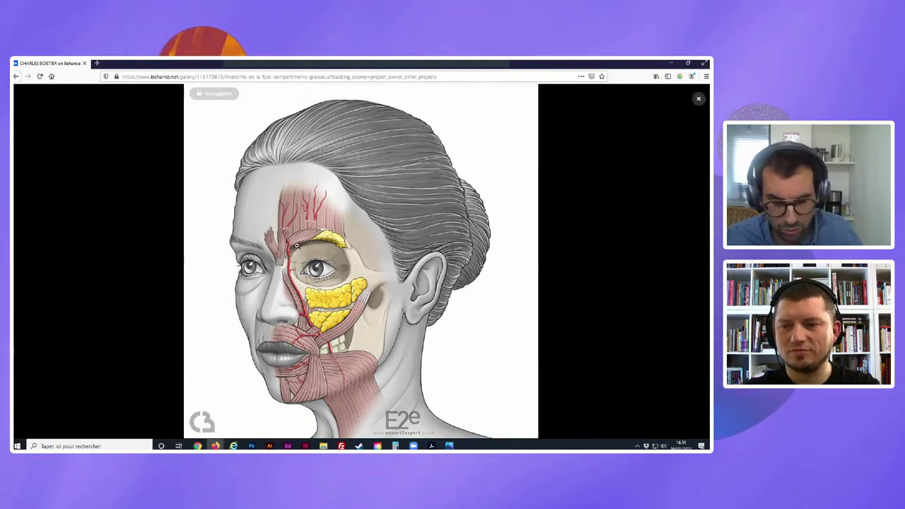
mouse_move(219, 240)
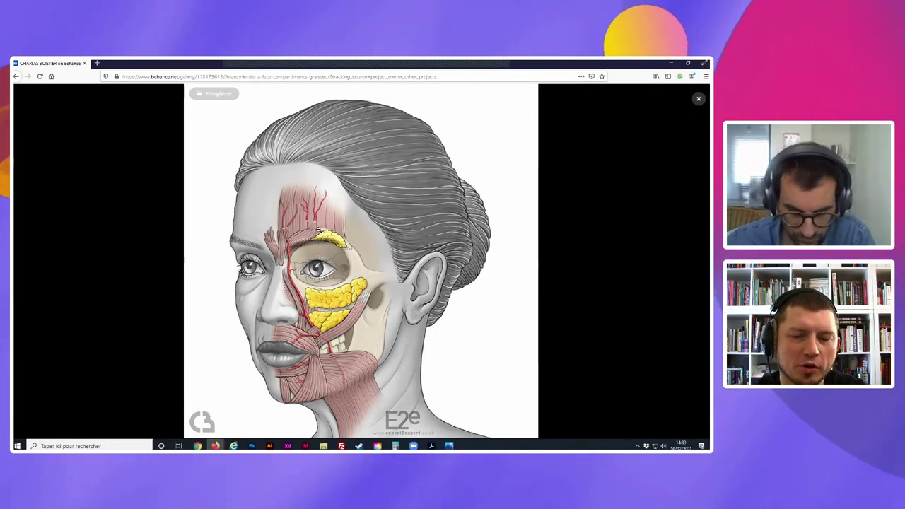
left_click(331, 232)
left_click(192, 262)
- Page through coloured superficial, yellow deep and coloured deep compartment images to Tear trough Injection
left_click(155, 266)
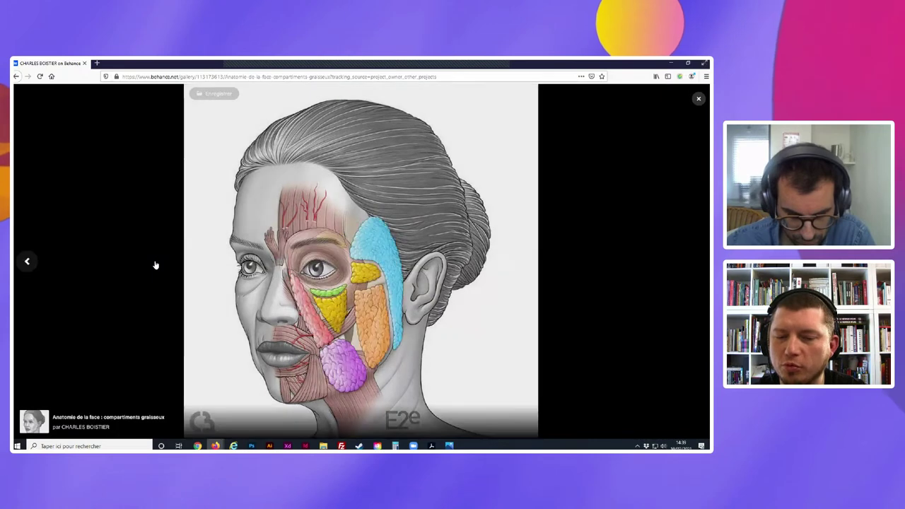
left_click(695, 262)
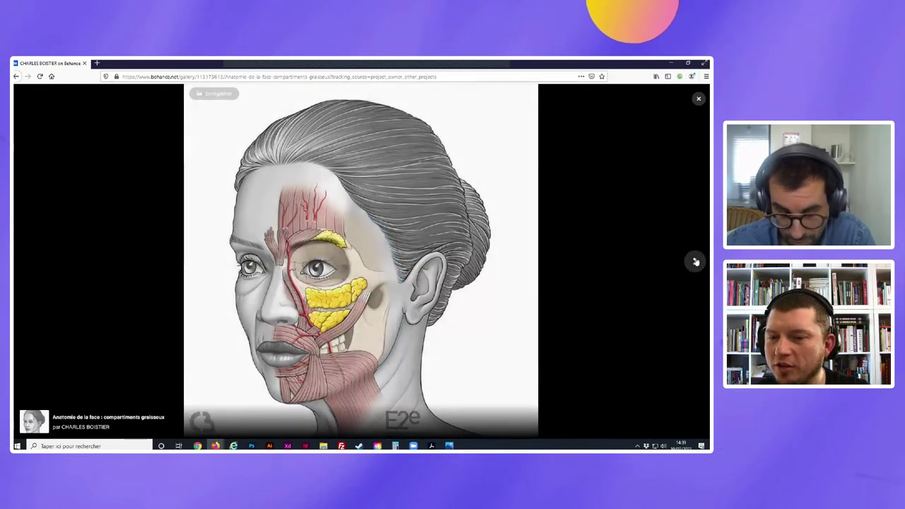
left_click(696, 261)
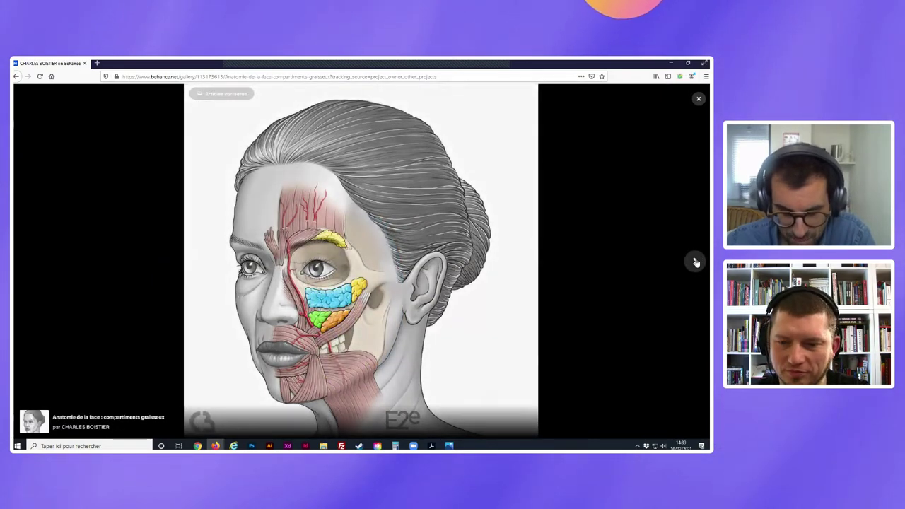
left_click(696, 262)
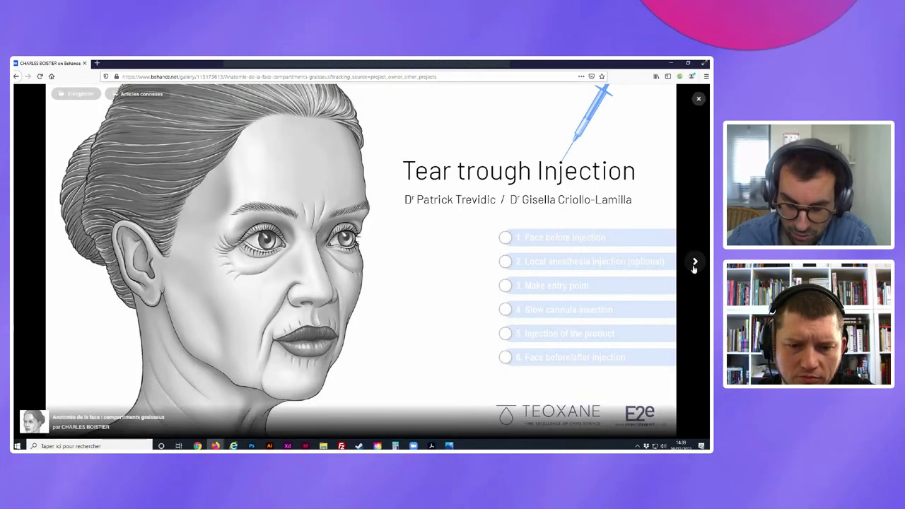
- Advance to the Injection of the product slide, step back to Tear trough, then forward again
left_click(694, 263)
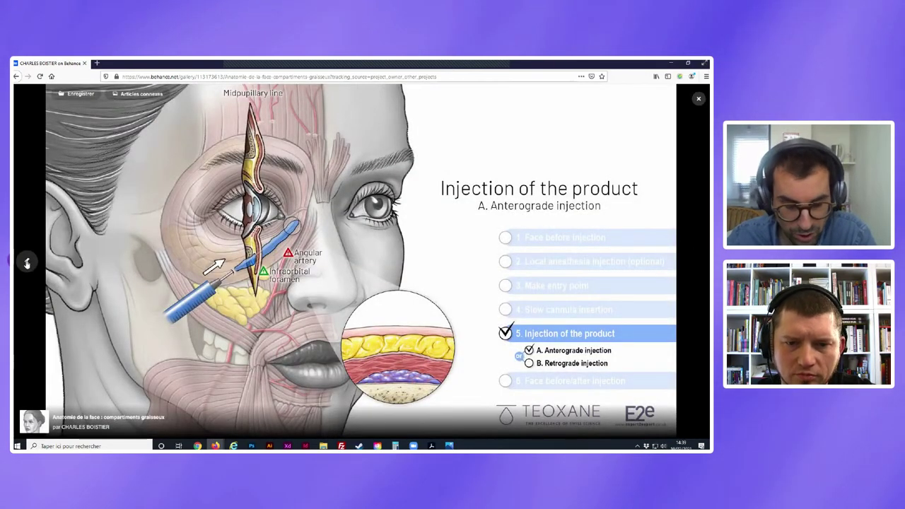
left_click(27, 263)
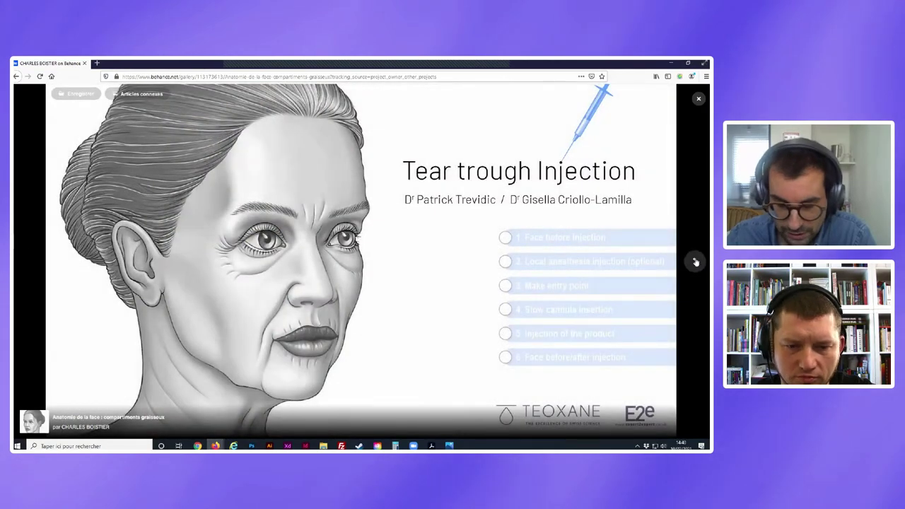
left_click(695, 262)
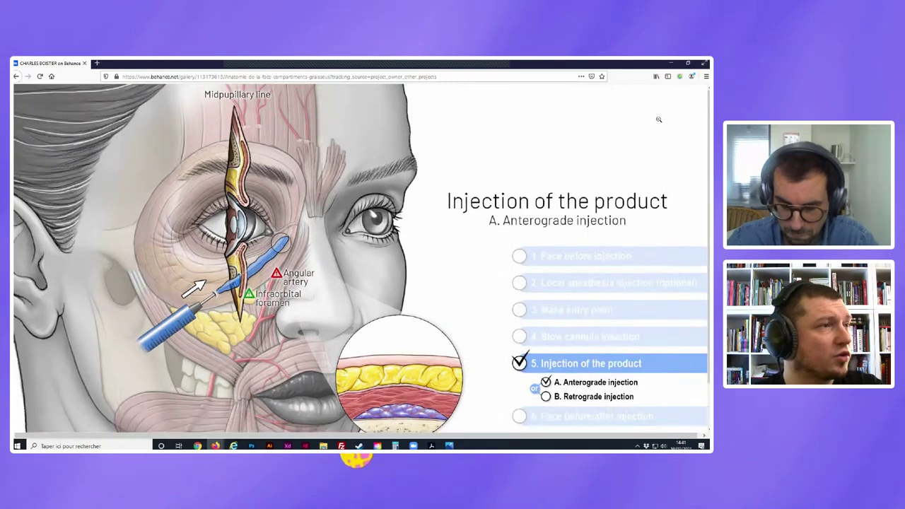
- Close the enlarged image viewer and scroll through the face project's injection slides
key("Escape")
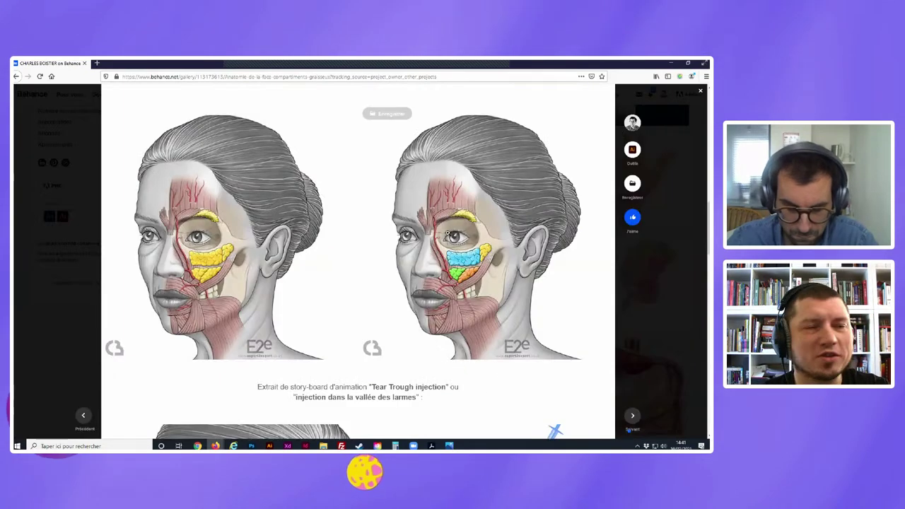
scroll(446, 234, "down", 5)
scroll(447, 234, "down", 3)
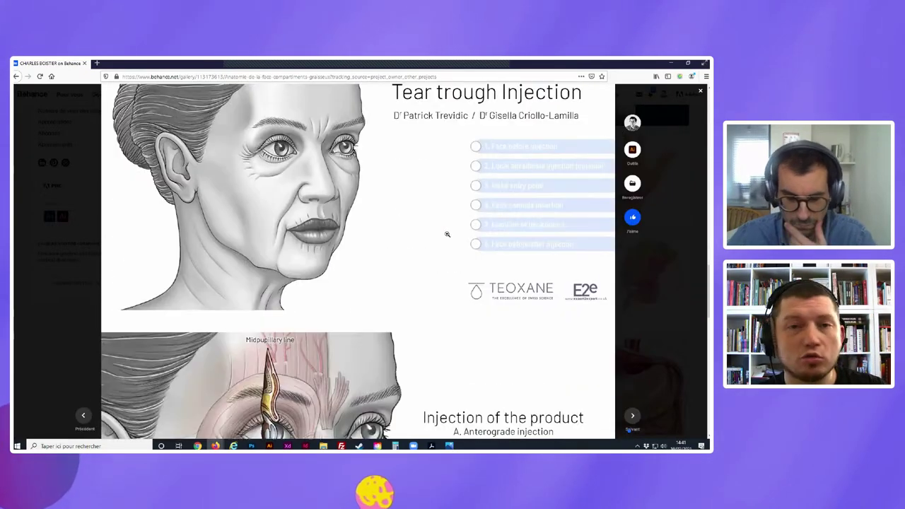
scroll(447, 235, "down", 2)
scroll(447, 236, "down", 2)
scroll(447, 236, "down", 3)
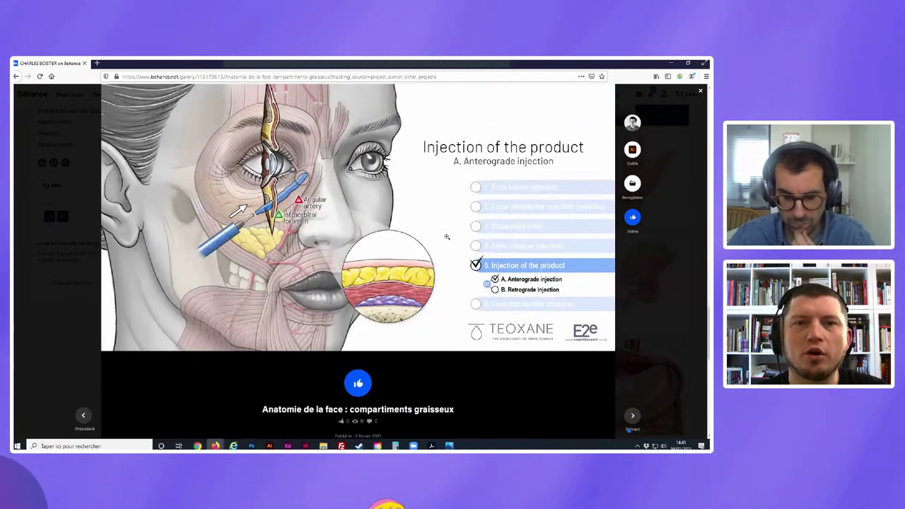
scroll(447, 237, "up", 1)
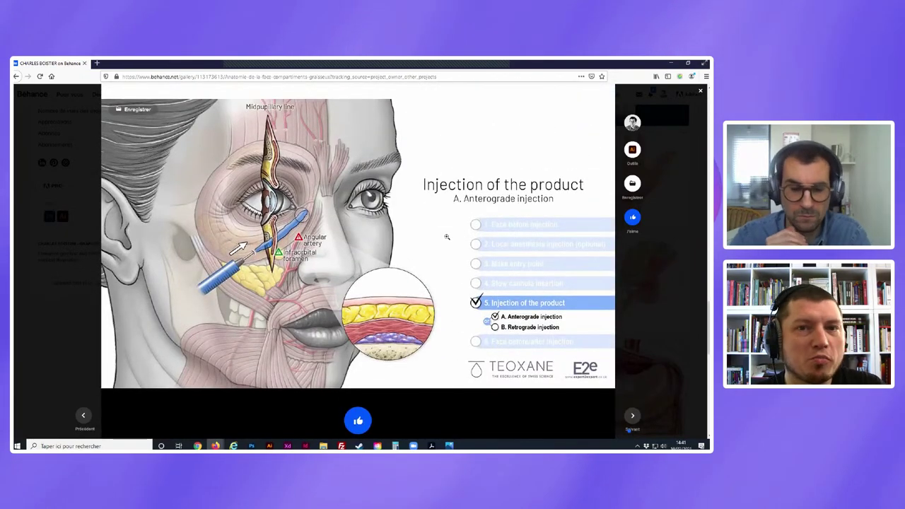
- Close the face project and browse the profile's grid of anatomical project thumbnails
left_click(701, 93)
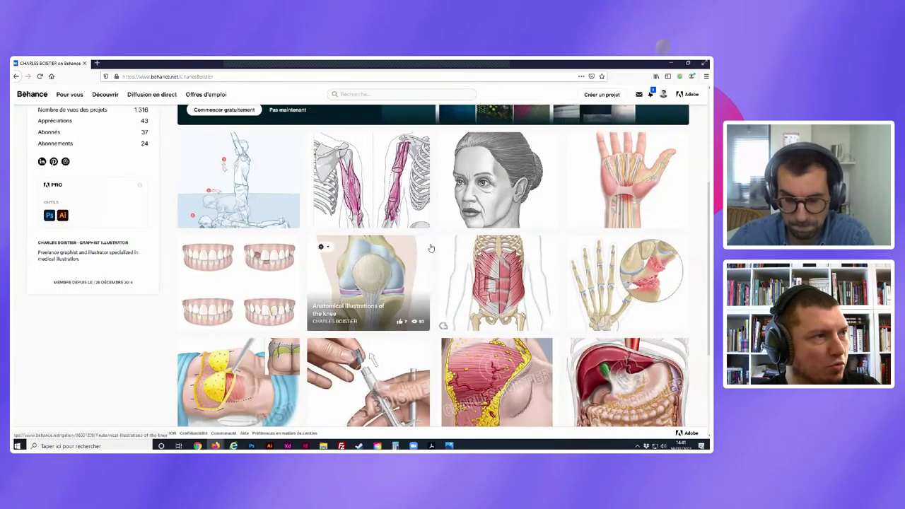
scroll(509, 205, "down", 1)
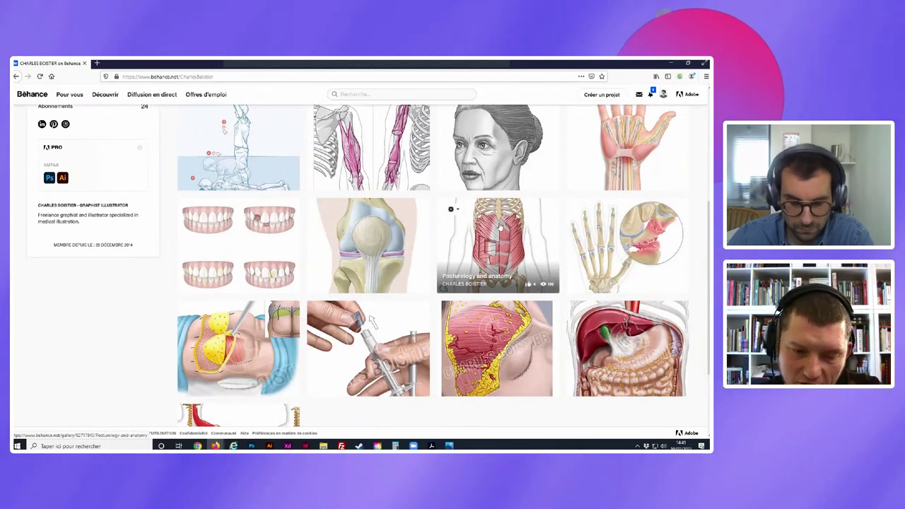
scroll(500, 224, "down", 2)
scroll(514, 224, "down", 1)
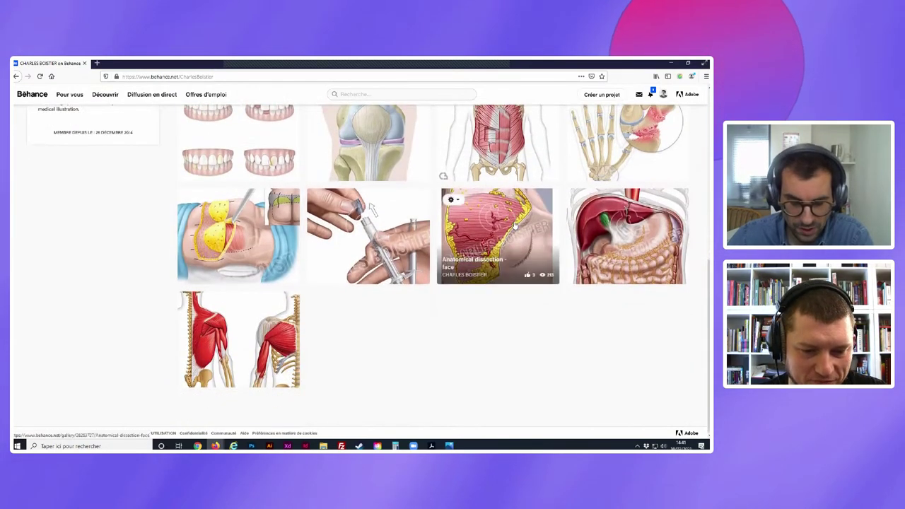
scroll(516, 225, "up", 3)
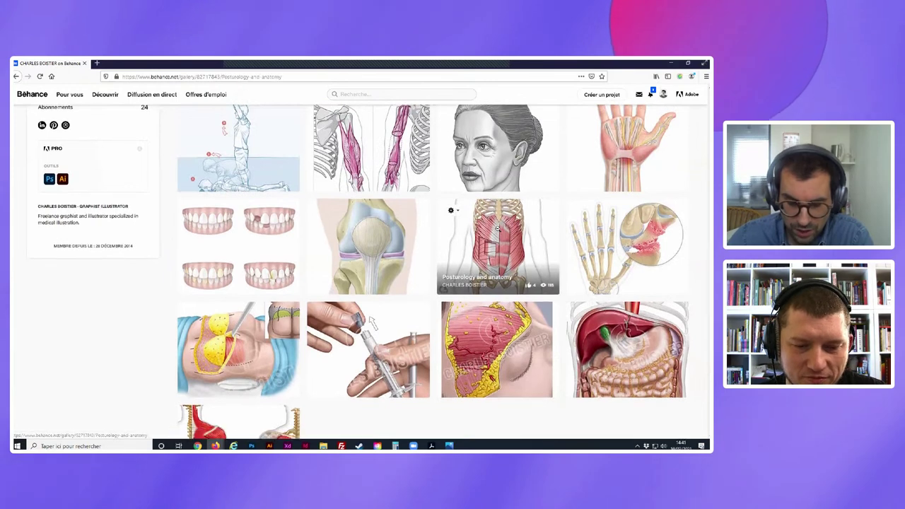
- Open the Posturology and anatomy project and frame its Back muscles and posturology illustrations
left_click(516, 224)
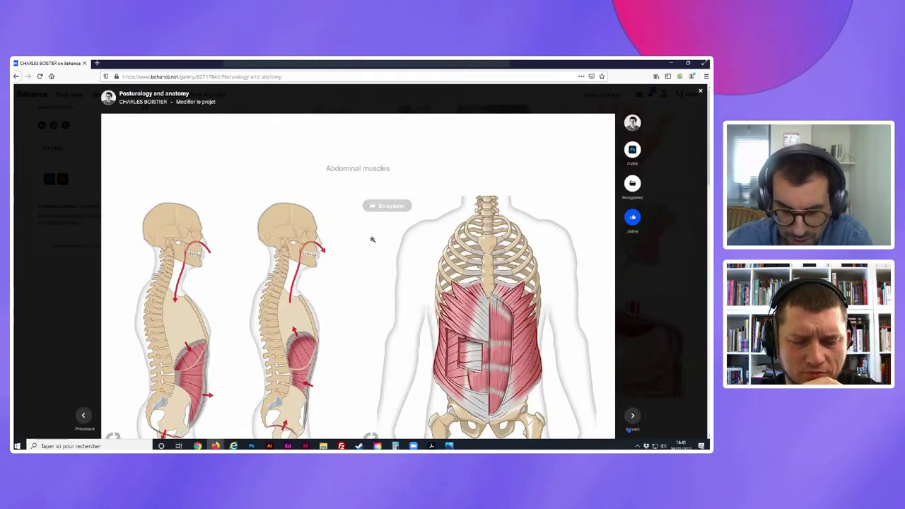
scroll(374, 242, "down", 1)
scroll(372, 240, "down", 2)
scroll(372, 240, "up", 1)
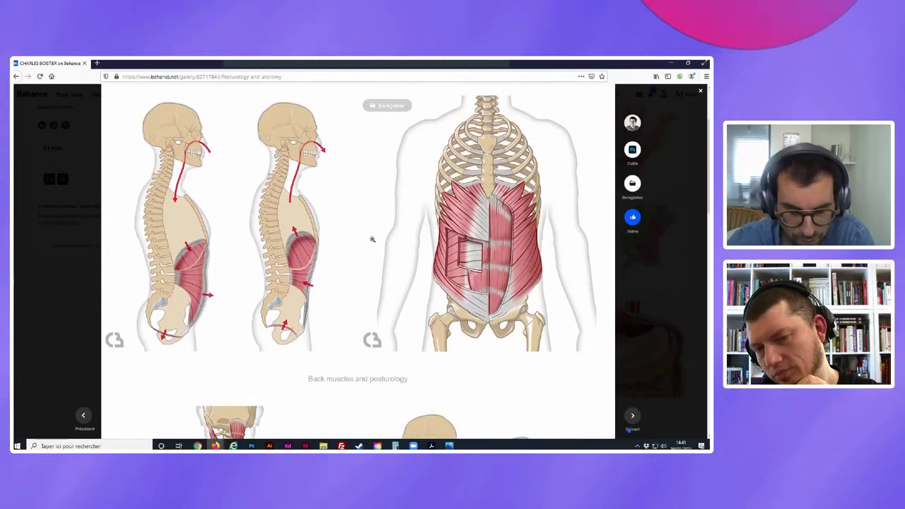
mouse_move(234, 297)
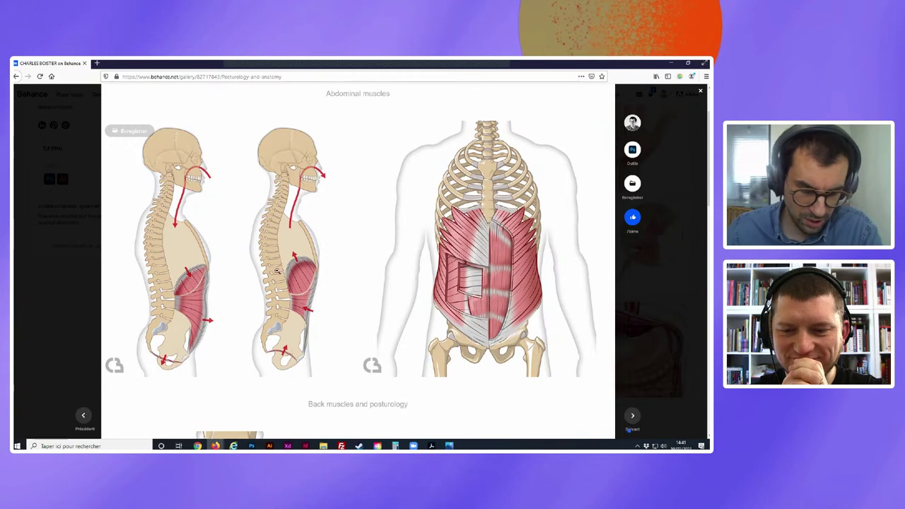
mouse_move(233, 247)
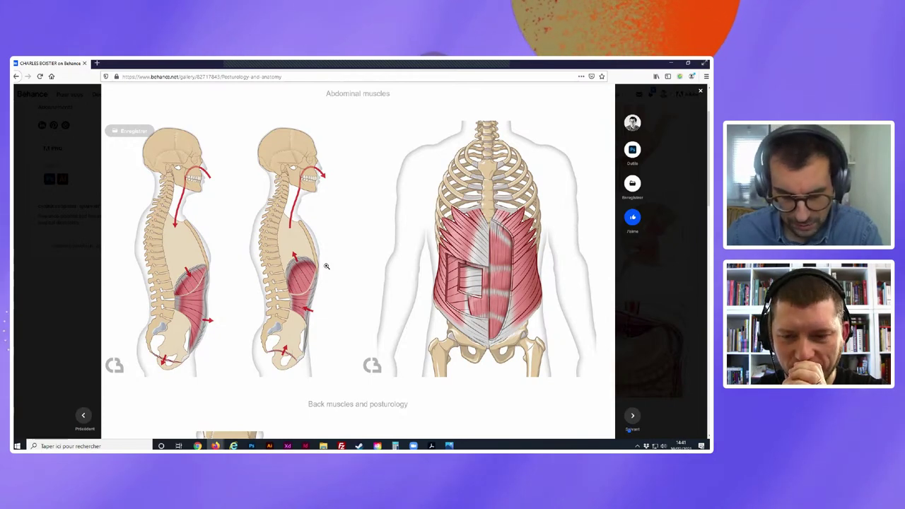
scroll(311, 297, "down", 1)
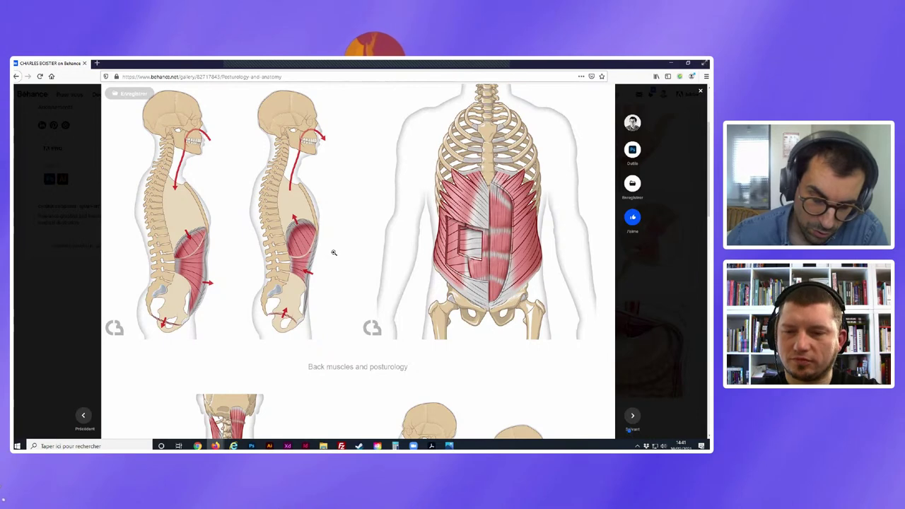
scroll(334, 252, "down", 3)
scroll(334, 252, "down", 2)
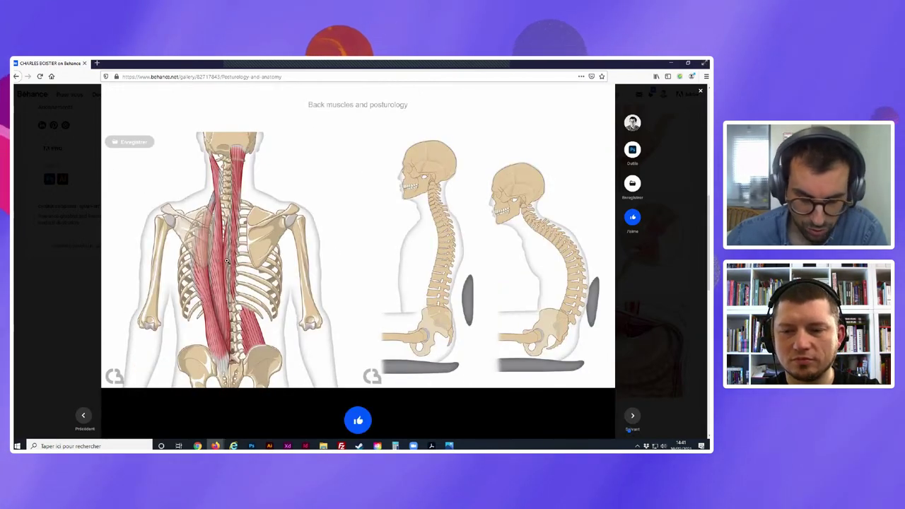
mouse_move(487, 254)
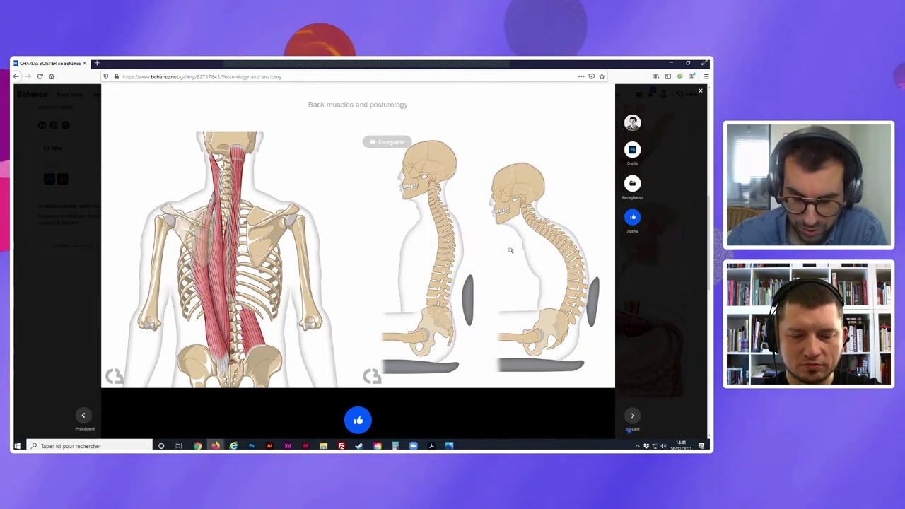
scroll(432, 253, "down", 2)
scroll(449, 256, "up", 3)
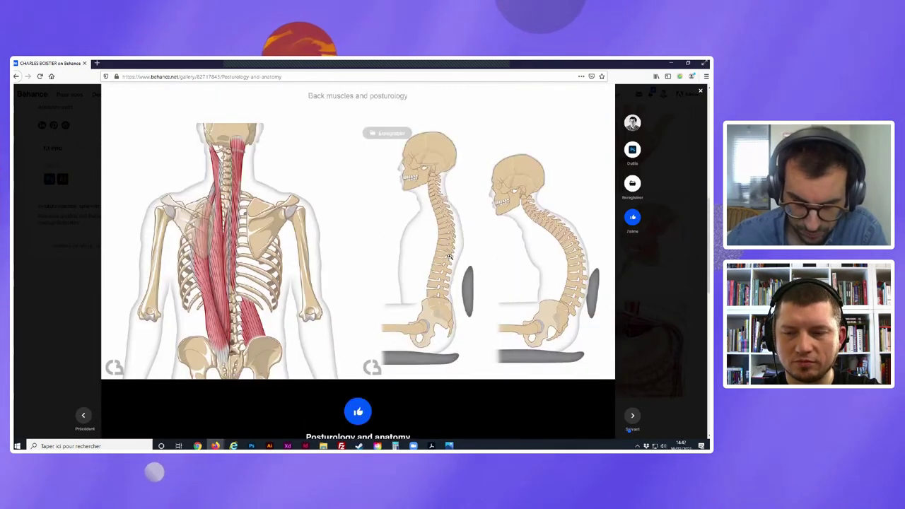
scroll(449, 257, "up", 3)
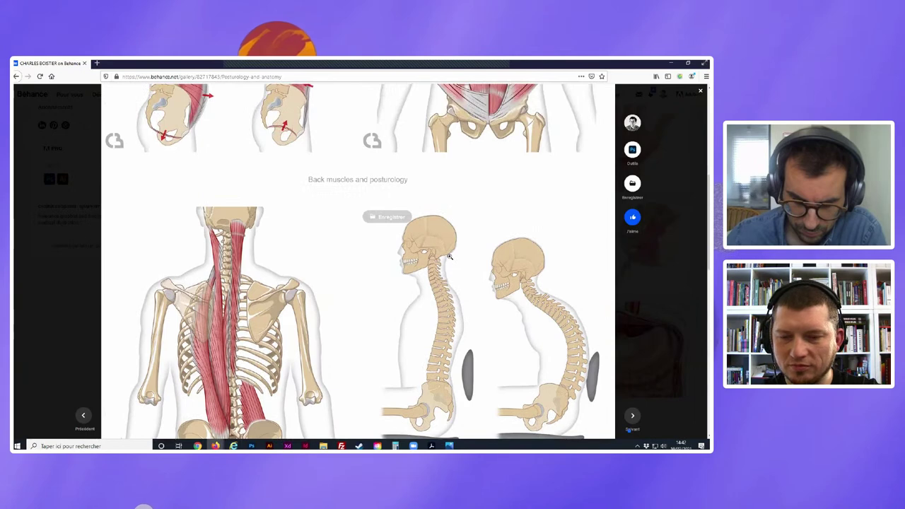
scroll(449, 256, "down", 3)
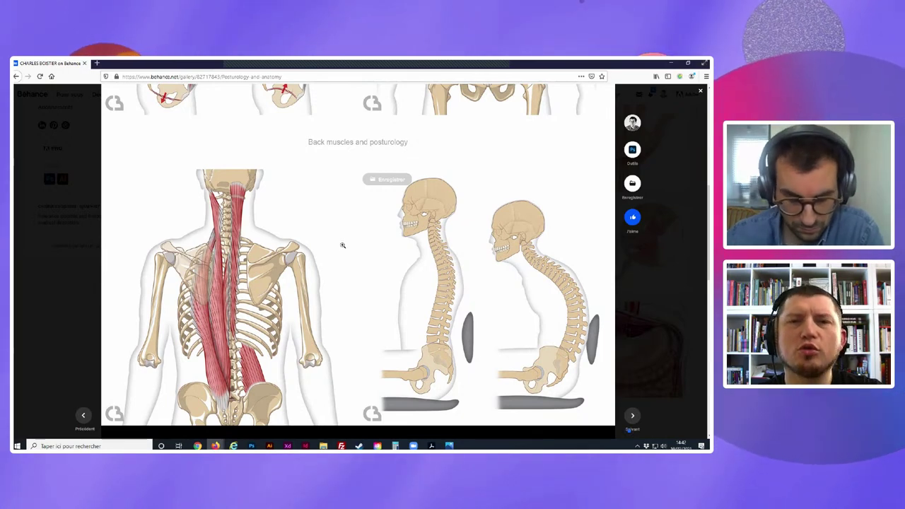
scroll(319, 252, "up", 1)
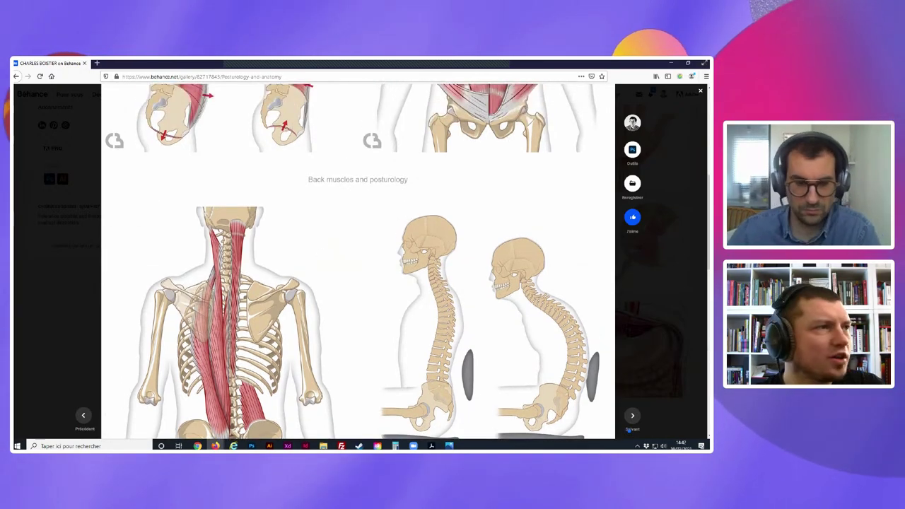
- Briefly show the ALG-2020-illustrations folder, then return to the Photoshop shoulder illustration
key("alt+Tab")
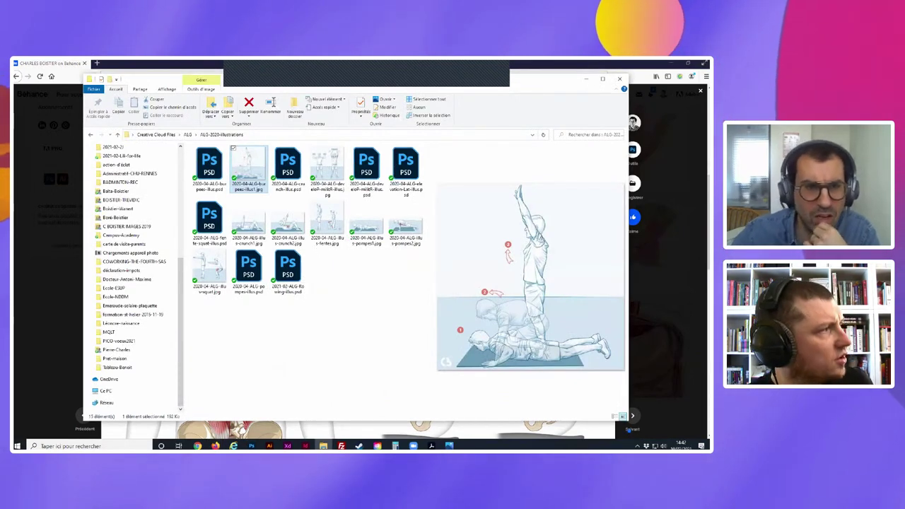
key("alt+Tab")
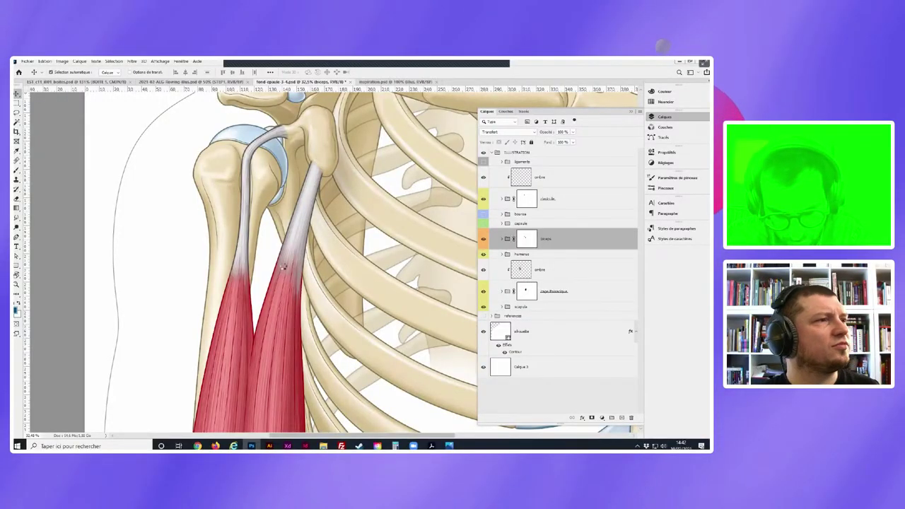
- Switch to inspiration.psd, dismiss the missing linked files alert, and show the white Fond layer
key("ctrl+Tab")
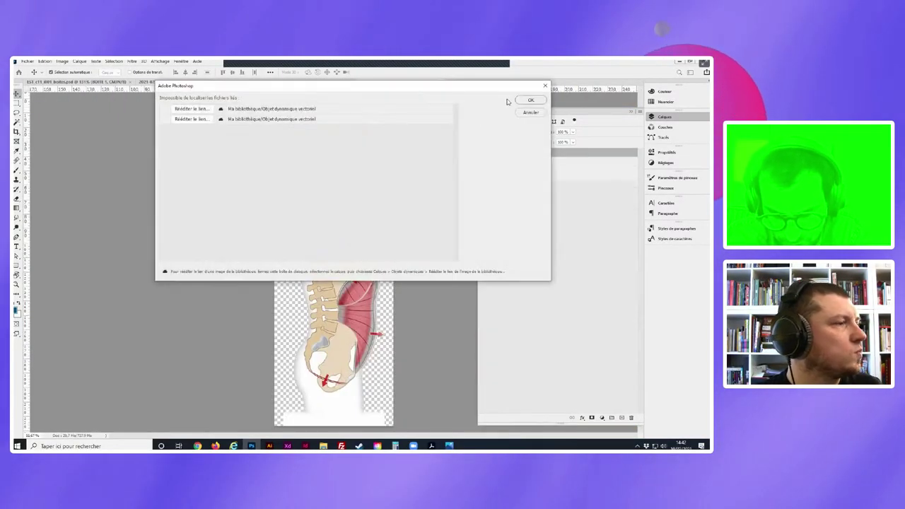
left_click(530, 100)
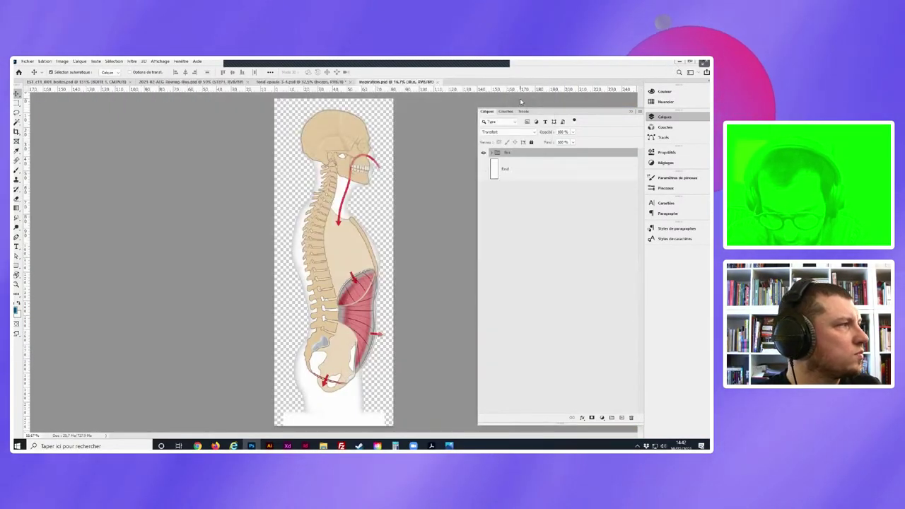
left_click(484, 170)
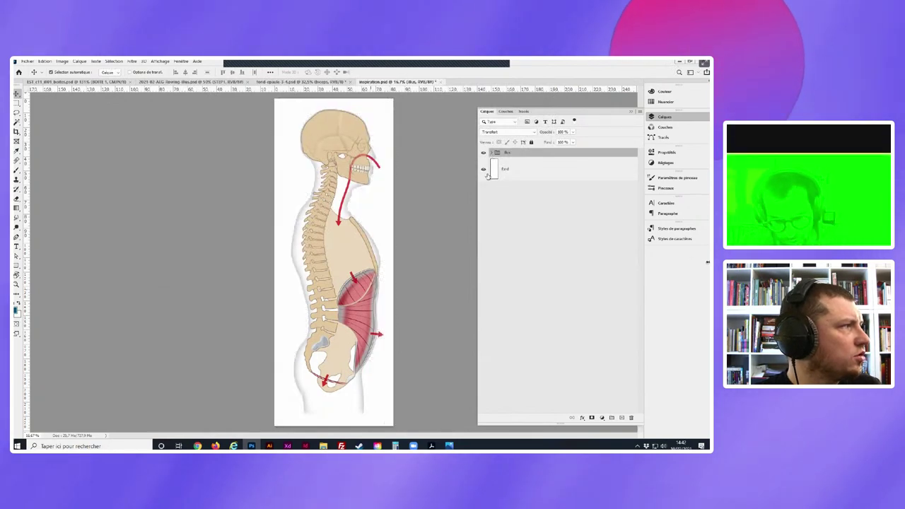
- Scroll to the top of the Layers panel and expand the main layer group
scroll(361, 302, "up", 4)
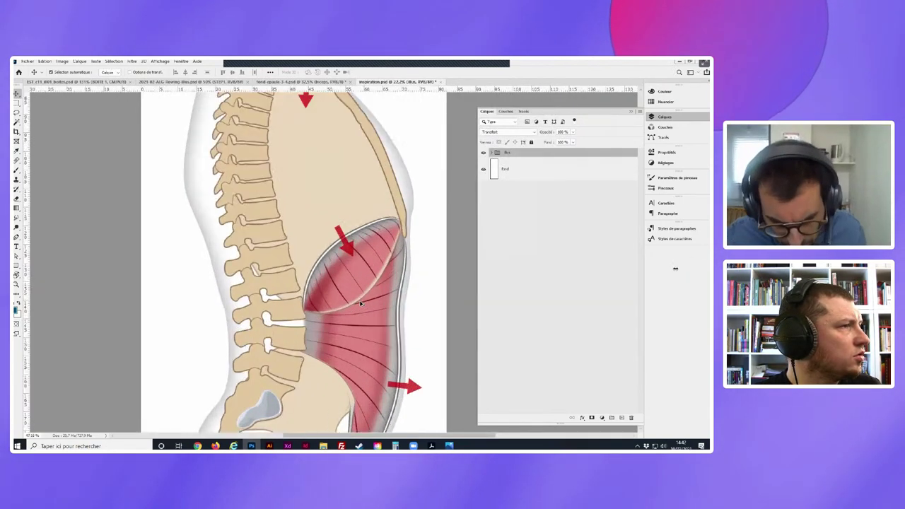
scroll(360, 303, "up", 3)
scroll(340, 269, "up", 2)
scroll(297, 198, "up", 2)
scroll(264, 154, "up", 2)
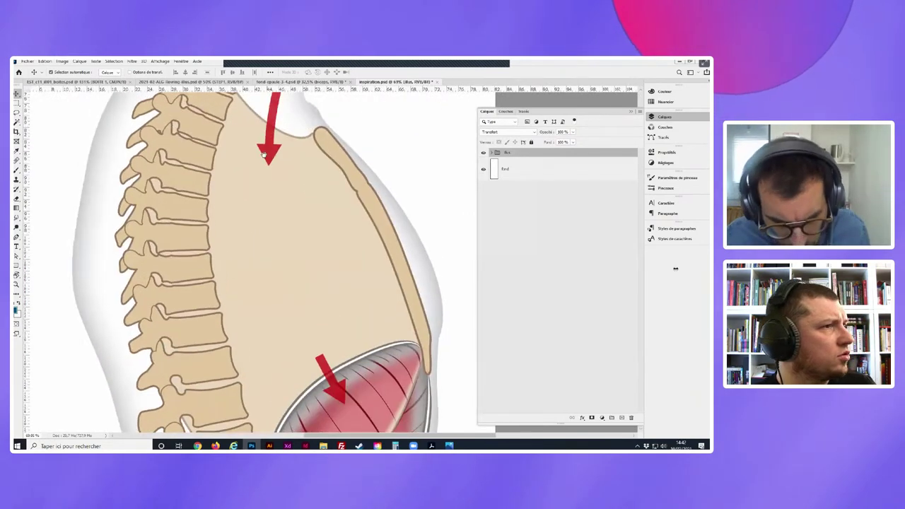
scroll(264, 154, "up", 3)
scroll(268, 167, "up", 3)
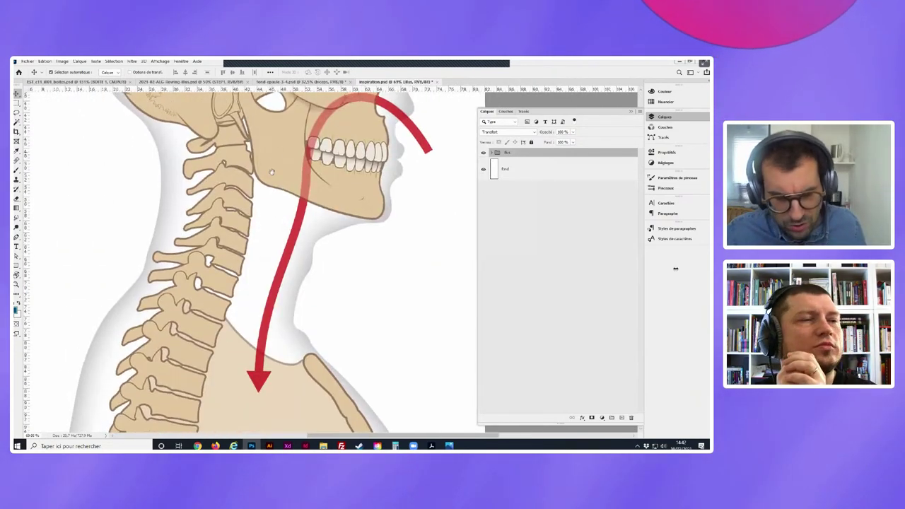
scroll(271, 172, "up", 3)
scroll(311, 282, "up", 1)
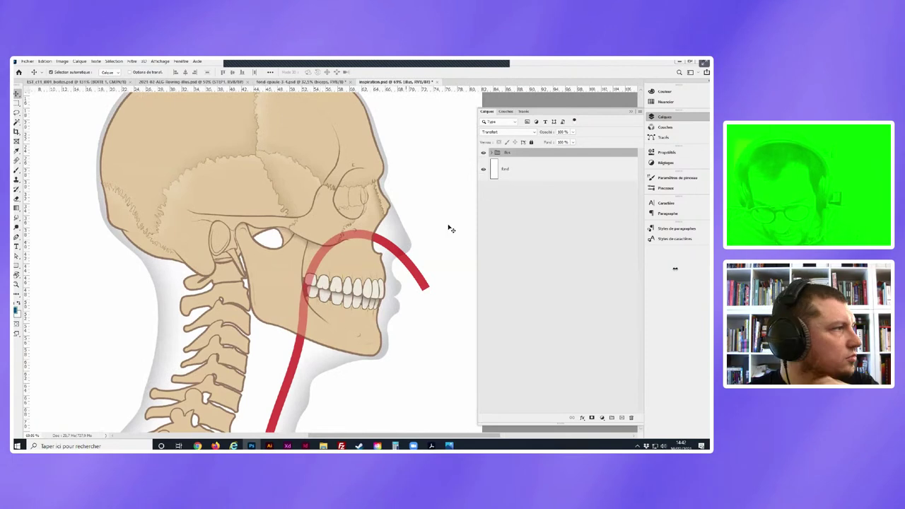
left_click(492, 153)
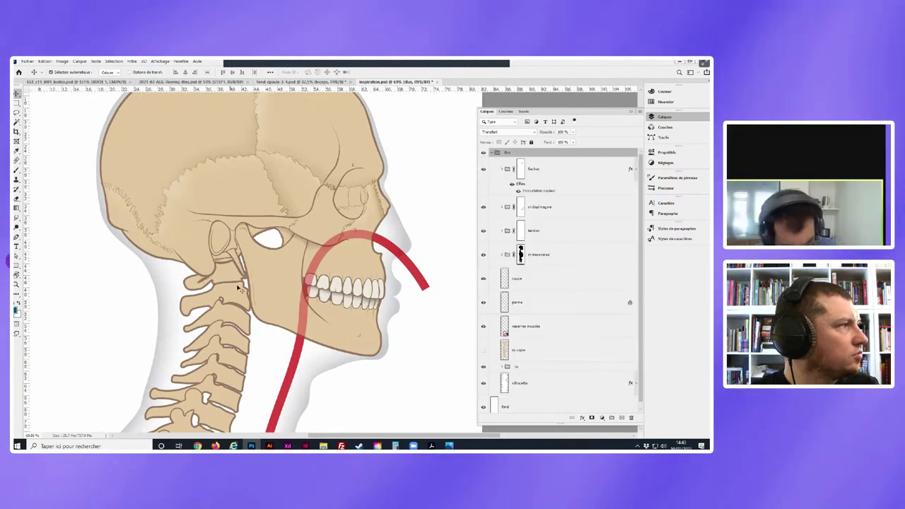
- Pan to the lower abdomen and diaphragm, collapse the fleches effects, and toggle its arrows off and on
scroll(236, 297, "down", 2)
scroll(239, 295, "down", 1)
scroll(237, 290, "down", 1)
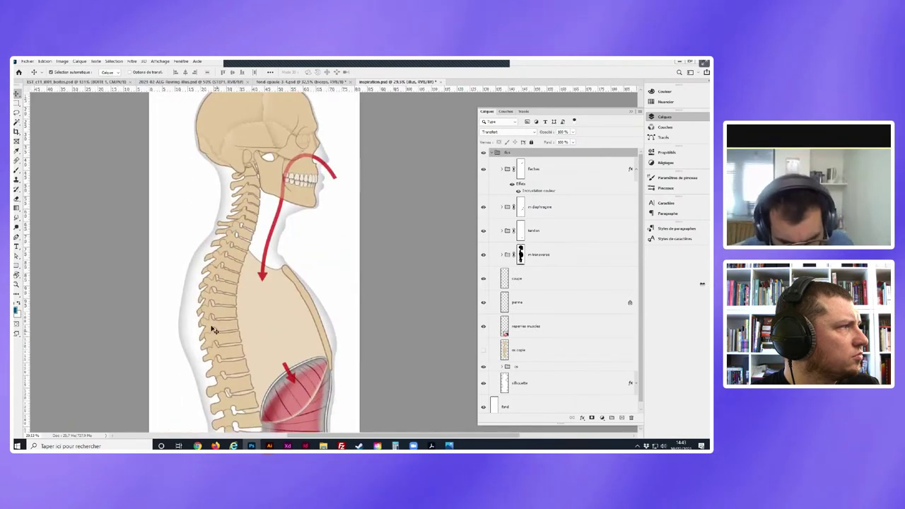
scroll(232, 349, "up", 3)
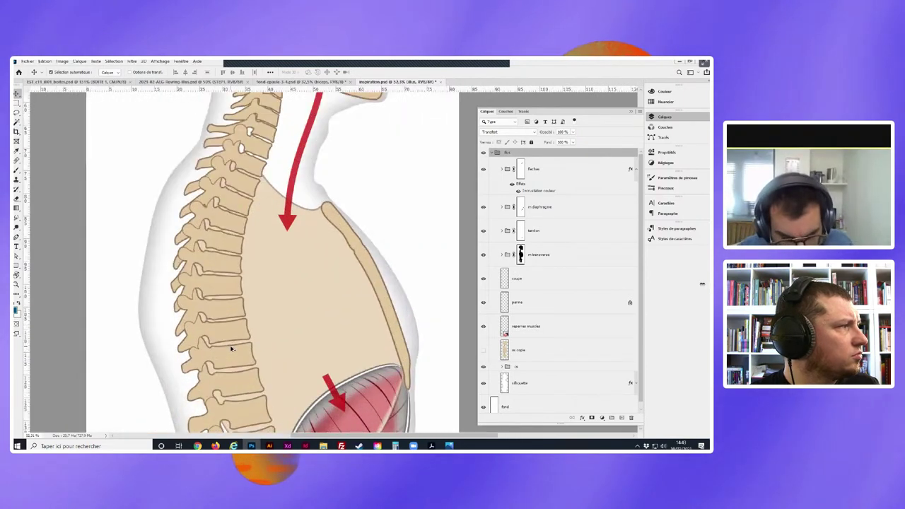
scroll(231, 348, "down", 3)
scroll(232, 349, "down", 1)
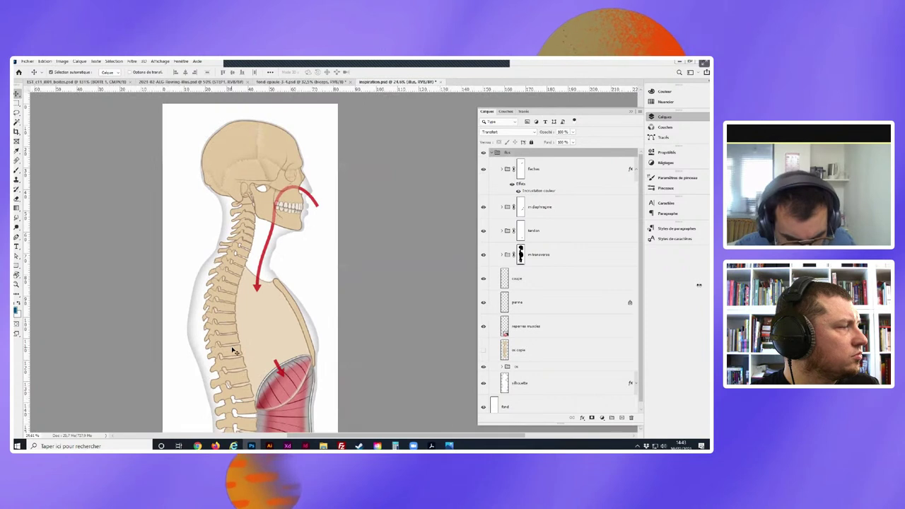
left_click_drag(233, 351, 222, 297)
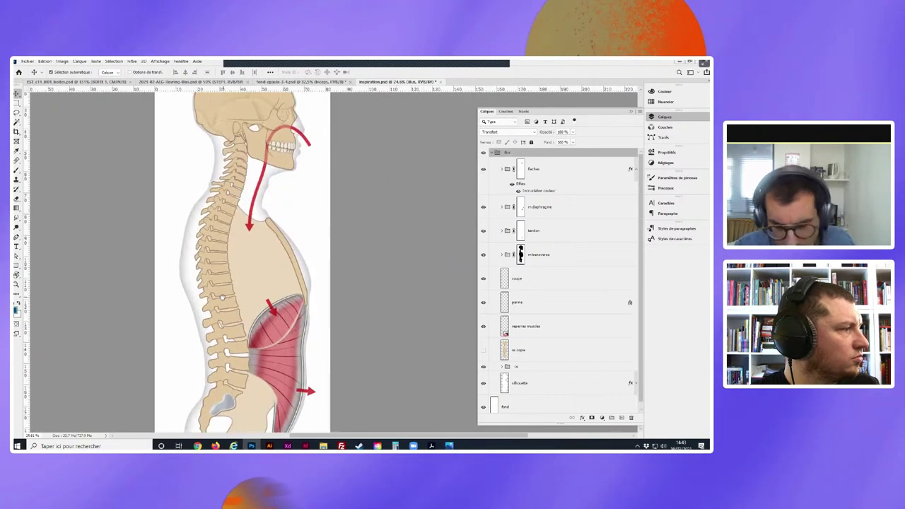
left_click(634, 170)
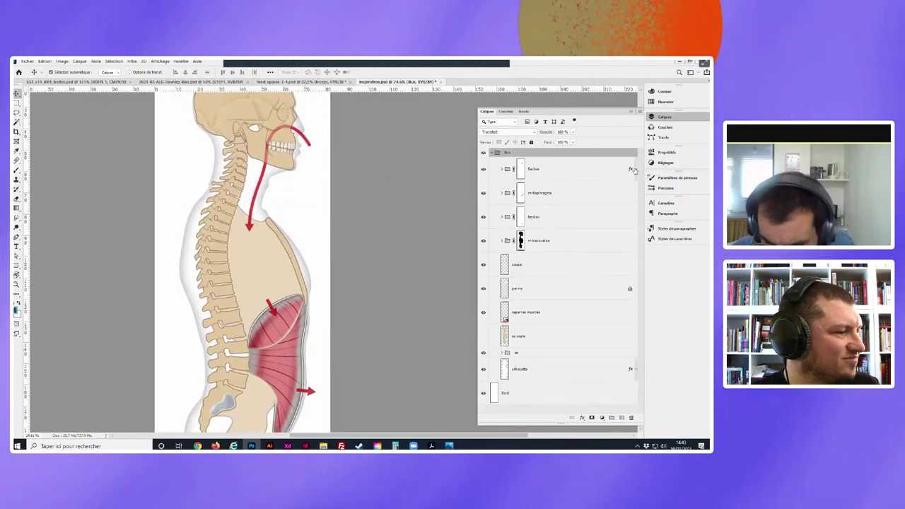
left_click(484, 171)
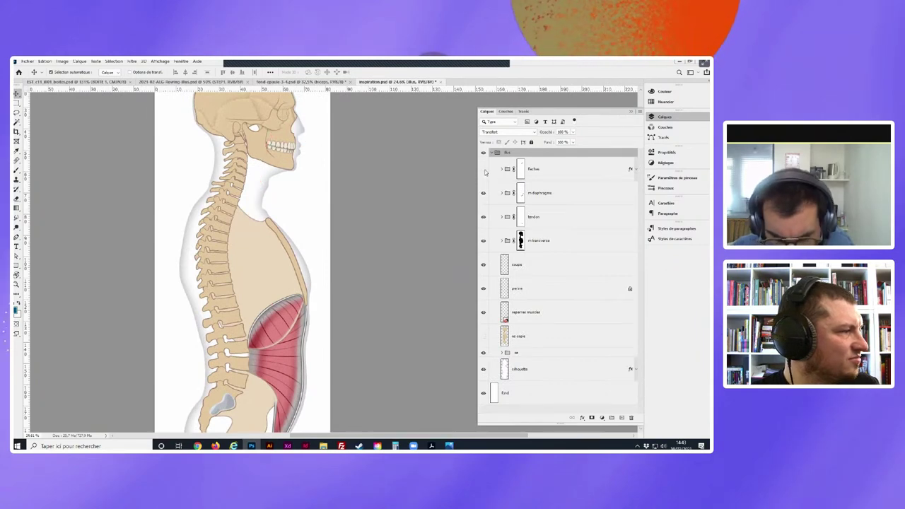
left_click(485, 170)
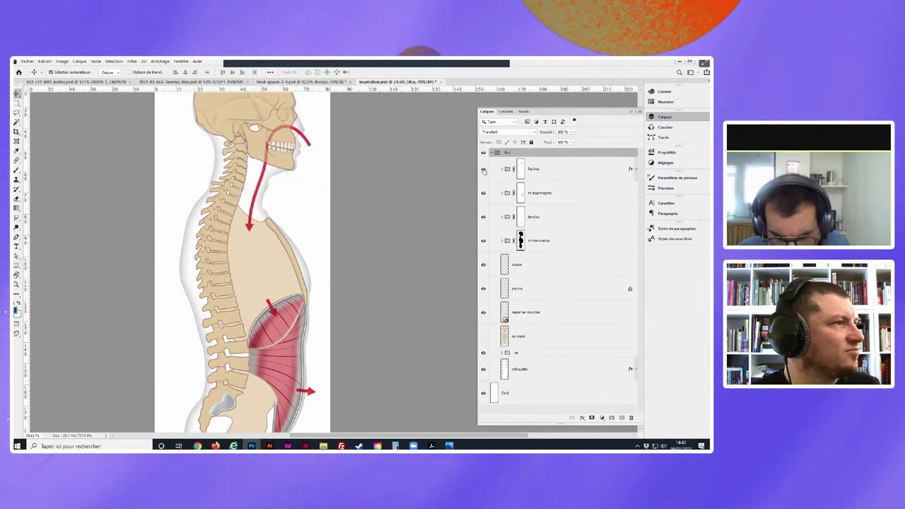
- Hide the fleches layer so the red airflow arrow disappears from the skeleton
scroll(284, 144, "up", 2)
scroll(284, 144, "up", 3)
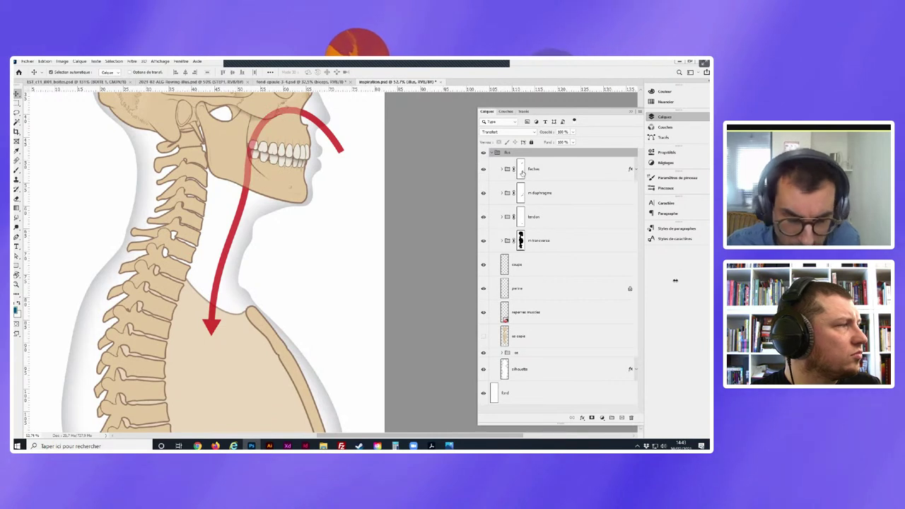
scroll(320, 125, "up", 1)
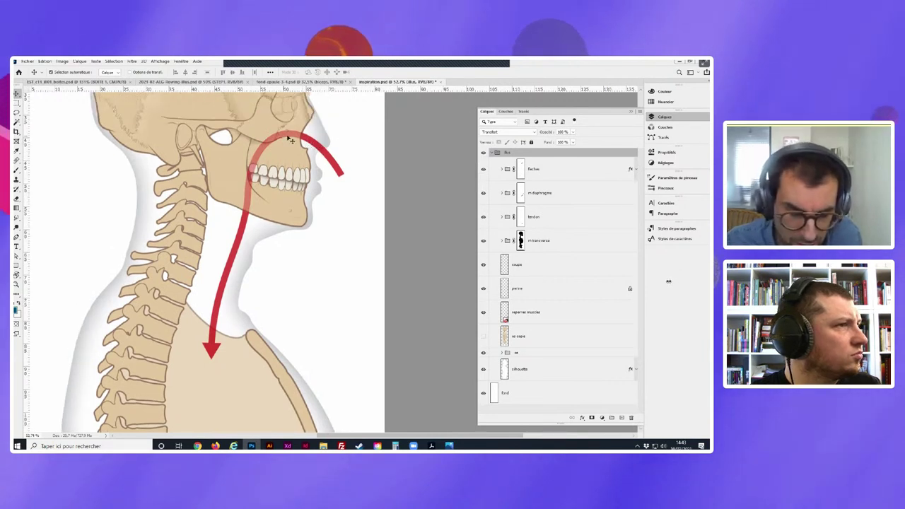
scroll(208, 293, "down", 1)
scroll(209, 290, "down", 1)
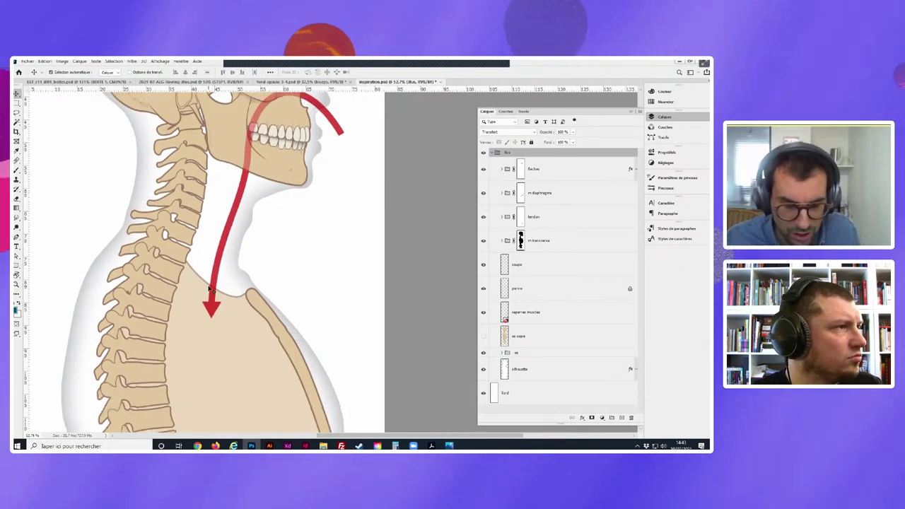
scroll(211, 288, "down", 1)
scroll(211, 288, "down", 2)
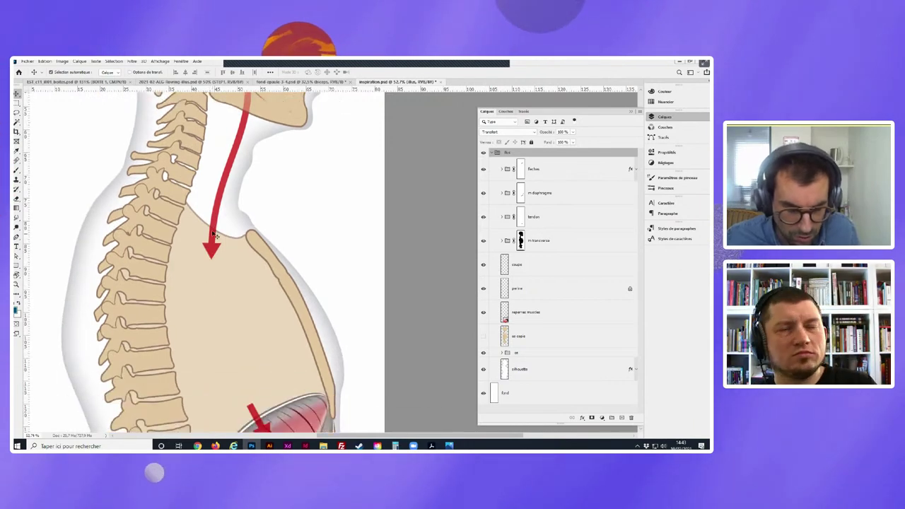
scroll(234, 301, "down", 1)
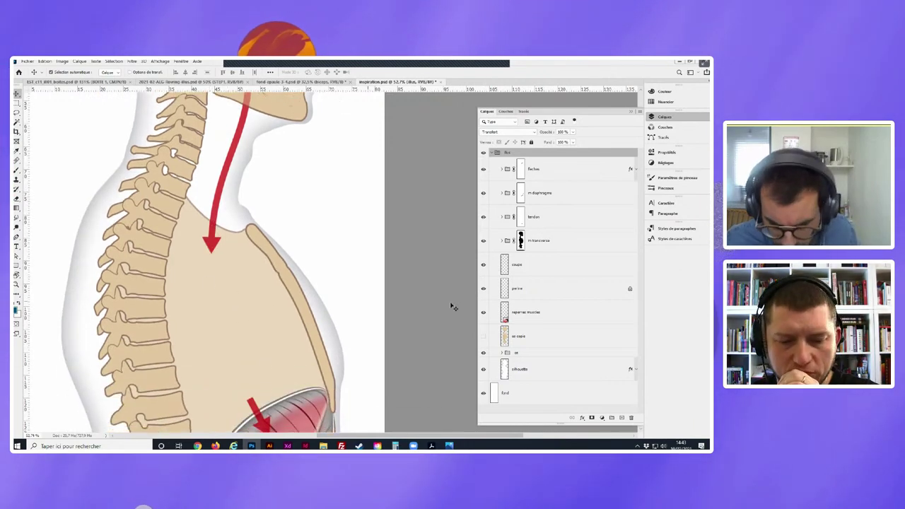
left_click(483, 171)
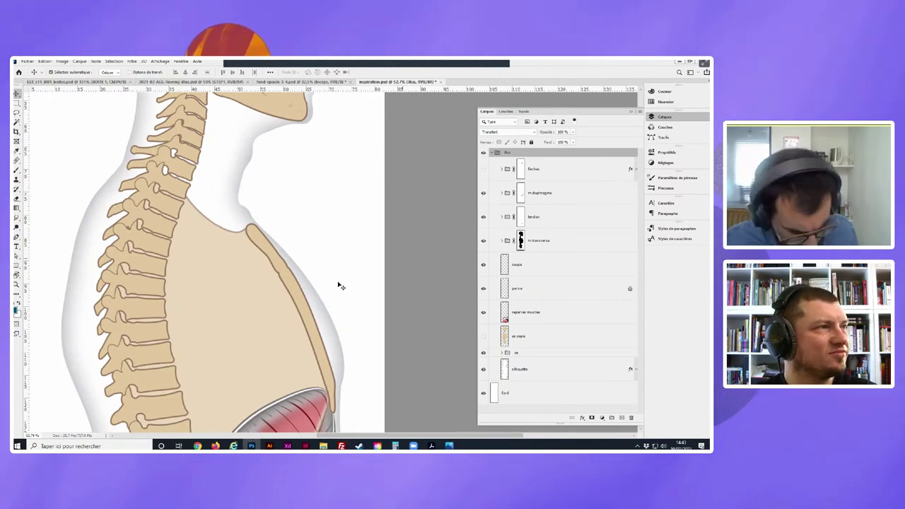
scroll(337, 285, "down", 1)
scroll(337, 285, "down", 1)
scroll(318, 224, "down", 3)
scroll(318, 225, "down", 2)
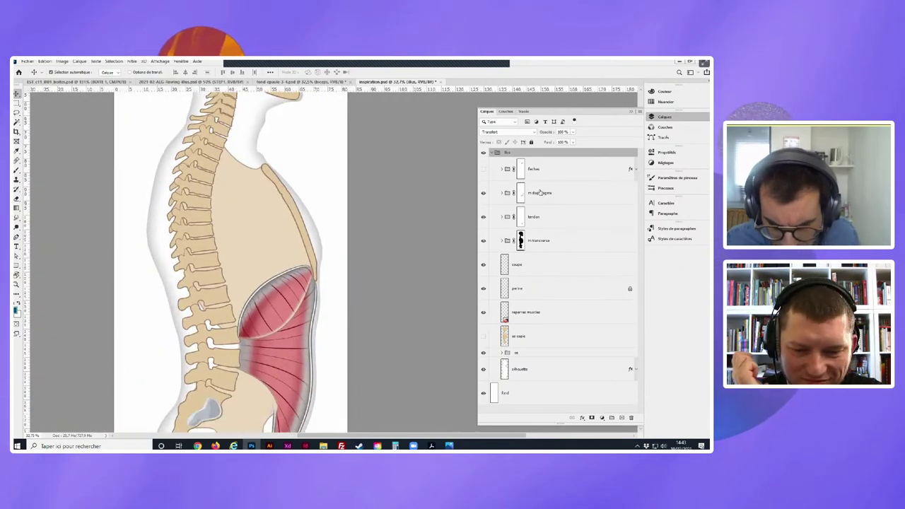
- Assign colour labels, tagging the m diaphragme group orange, and expand the group
right_click(485, 204)
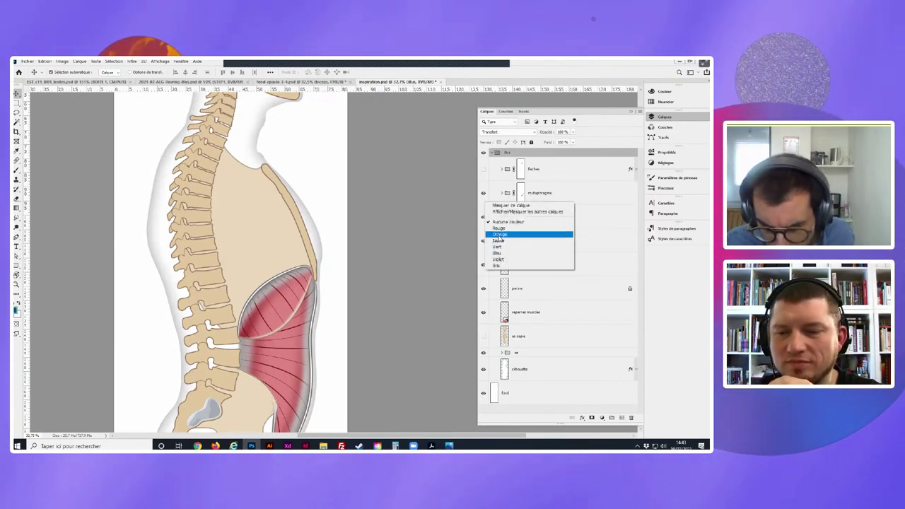
left_click(500, 234)
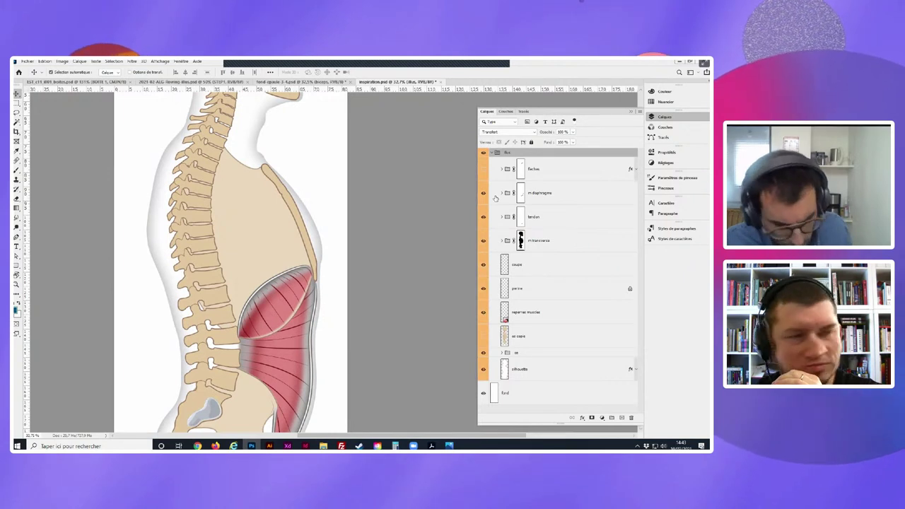
left_click(558, 194)
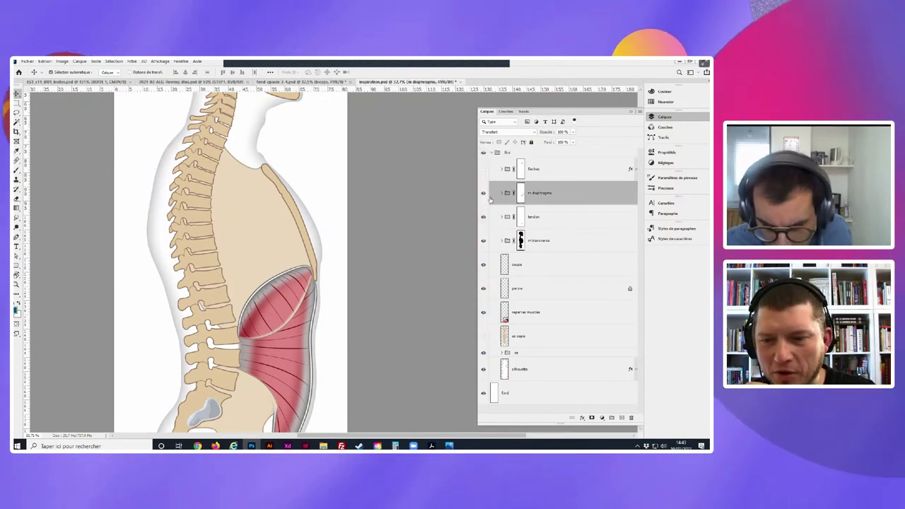
right_click(484, 199)
left_click(500, 232)
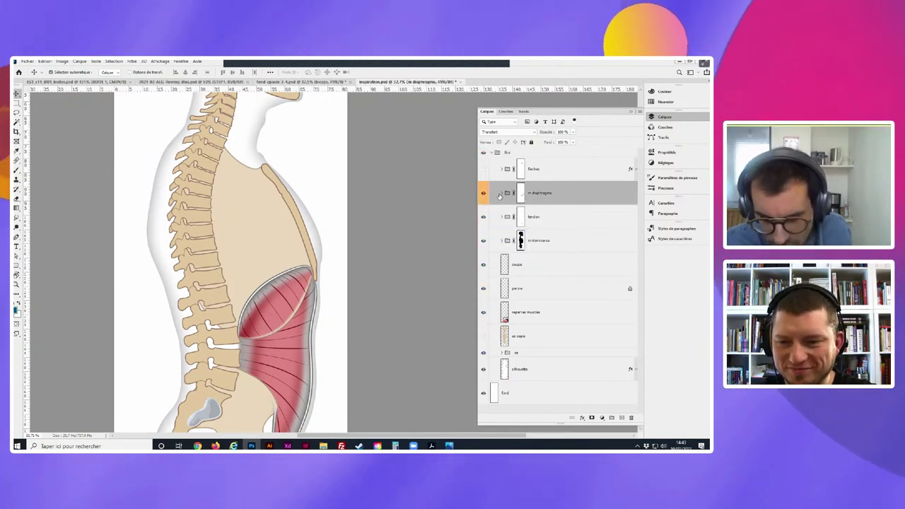
left_click(502, 193)
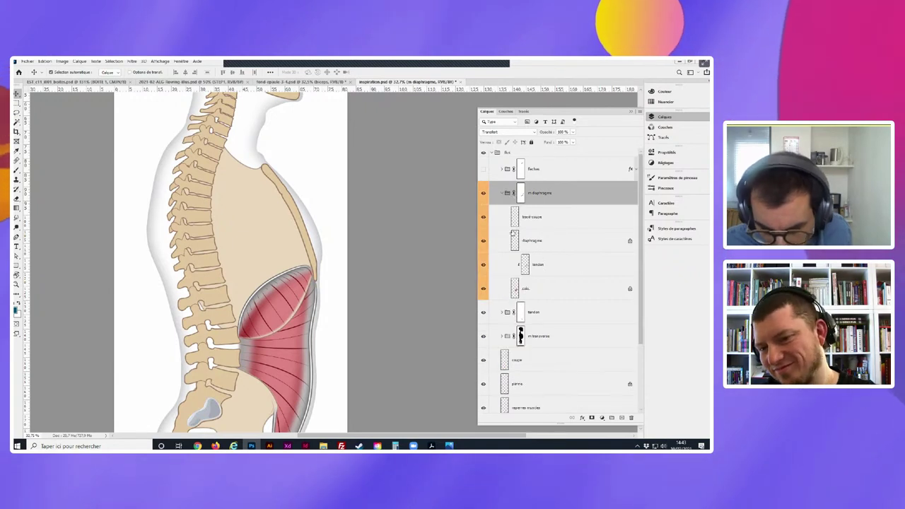
- Hide the four diaphragm group layers and m transverse, briefly toggling the bones layer
left_click_drag(484, 217, 483, 288)
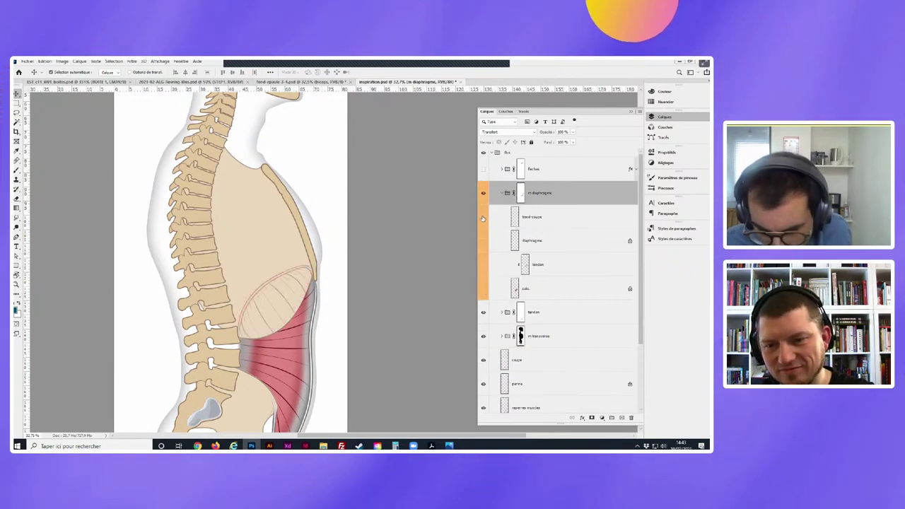
scroll(542, 296, "down", 3)
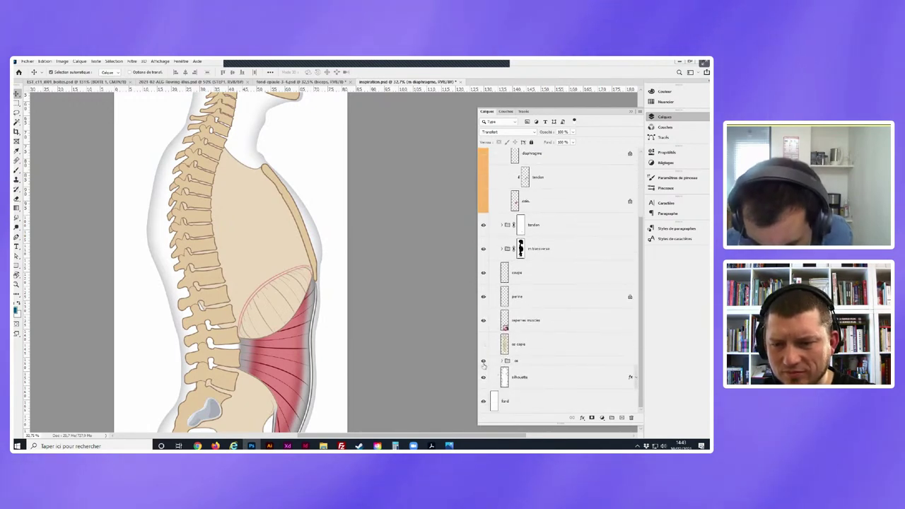
left_click(482, 361)
left_click(483, 362)
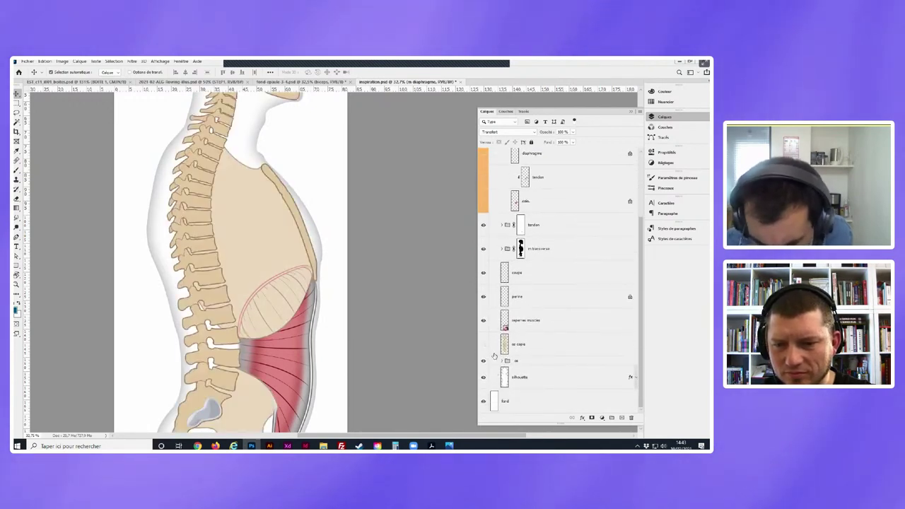
scroll(507, 272, "up", 1)
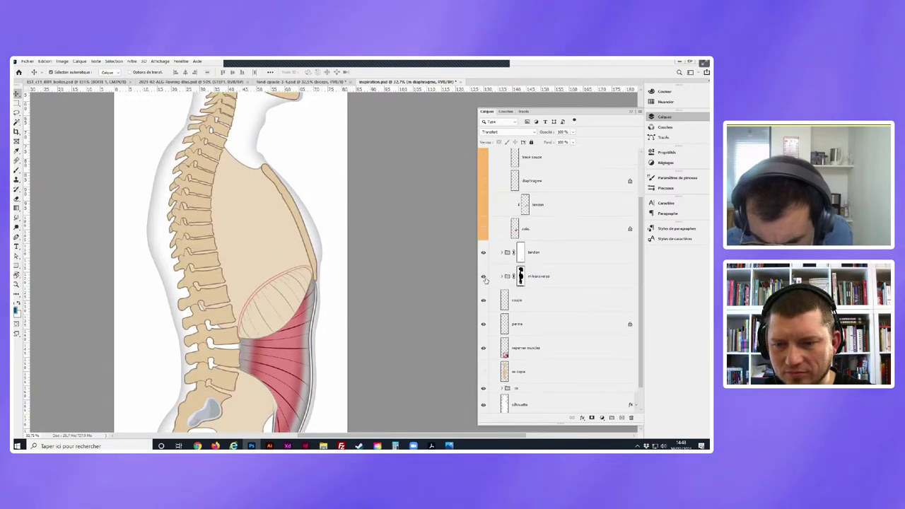
left_click(484, 276)
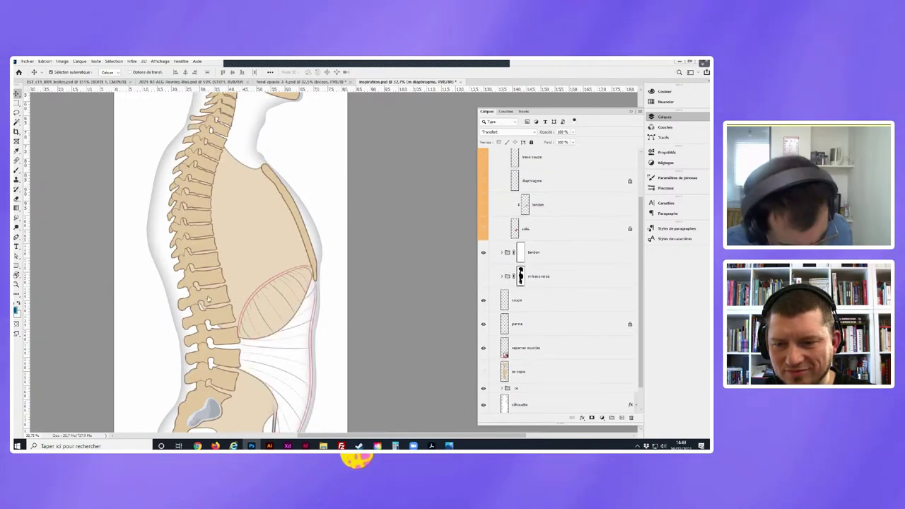
scroll(207, 300, "up", 3)
scroll(210, 285, "up", 2)
- Hide the reperes muscles guide lines, toggling them a few times to compare
left_click(347, 302)
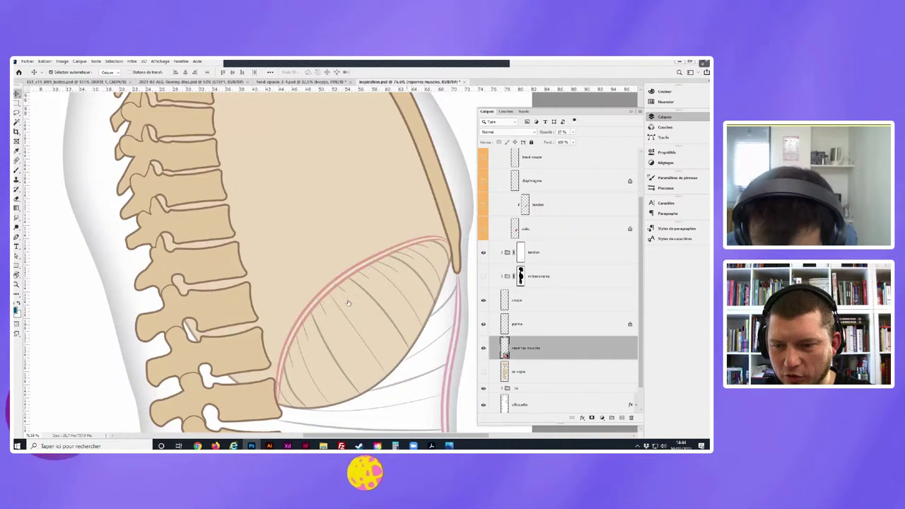
left_click(484, 347)
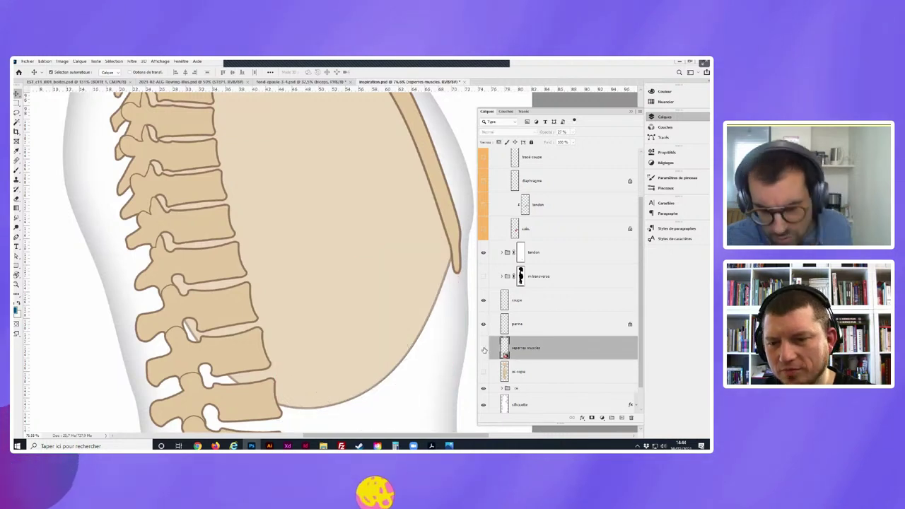
left_click(484, 348)
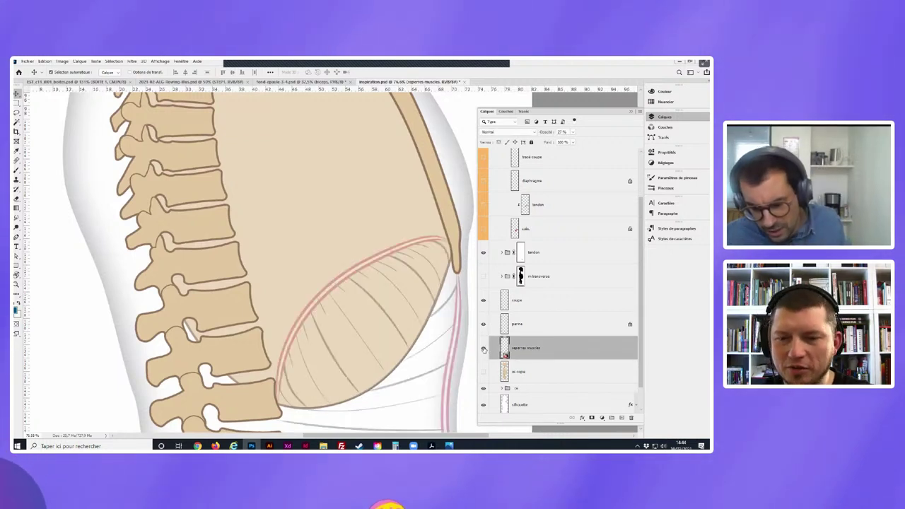
left_click(483, 349)
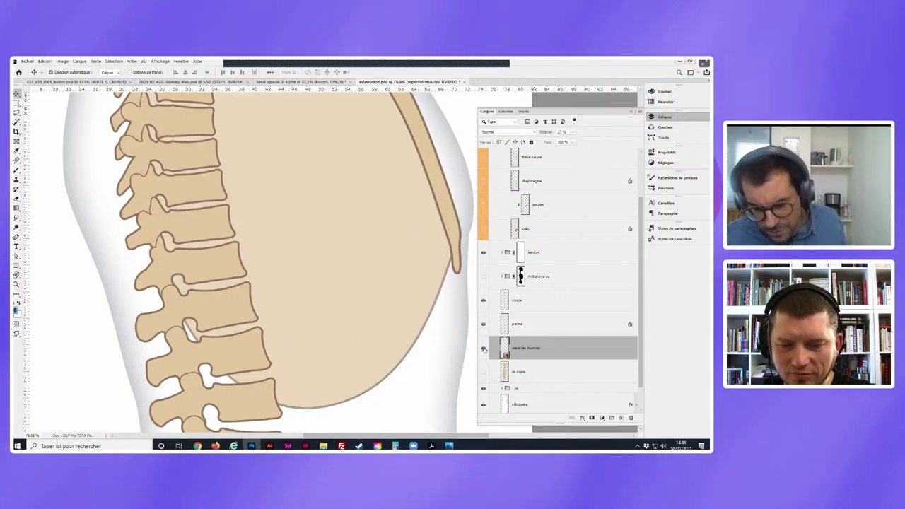
left_click(484, 348)
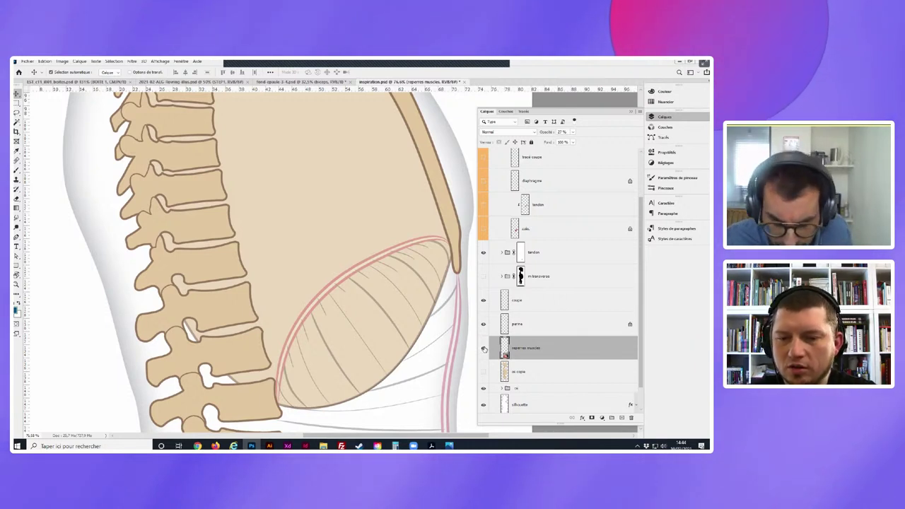
left_click(484, 348)
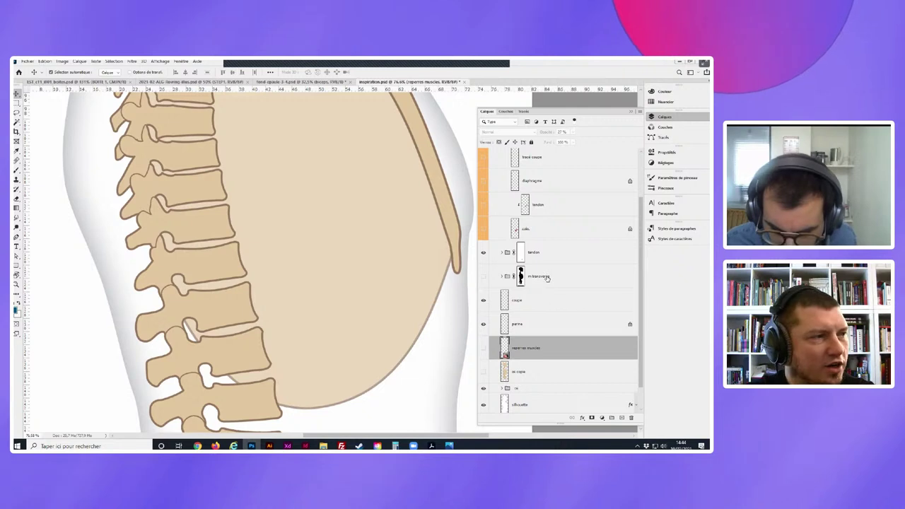
scroll(546, 279, "up", 1)
scroll(296, 304, "down", 1)
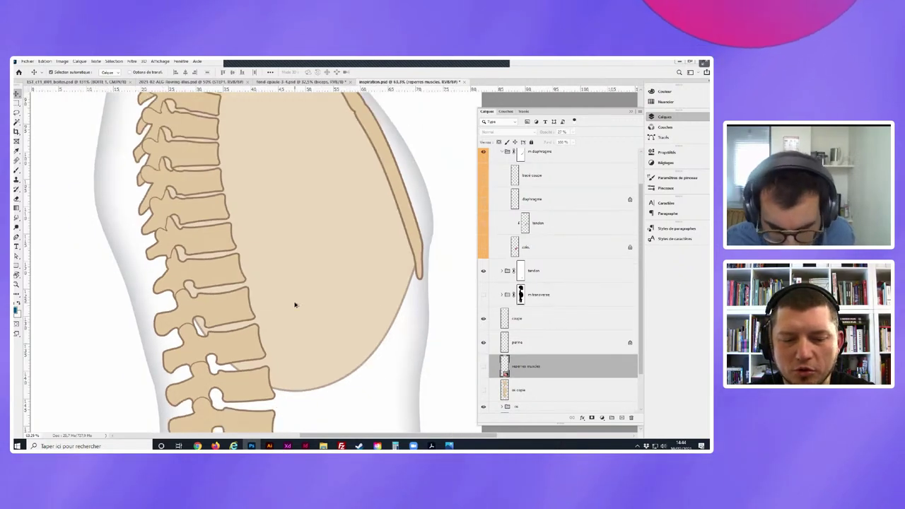
scroll(296, 305, "down", 1)
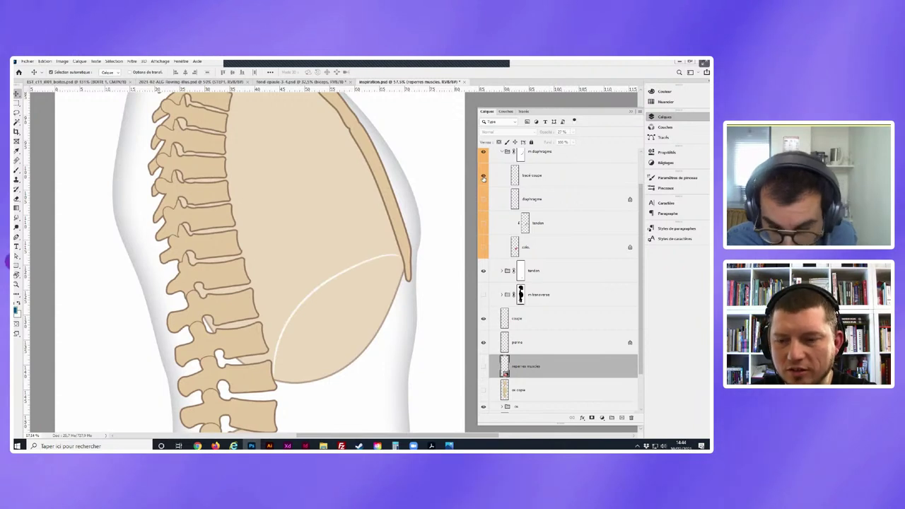
- Show the ribbed diaphragm drawing and rename the 'tracé coupe' layer to 'coupe'
left_click(484, 200)
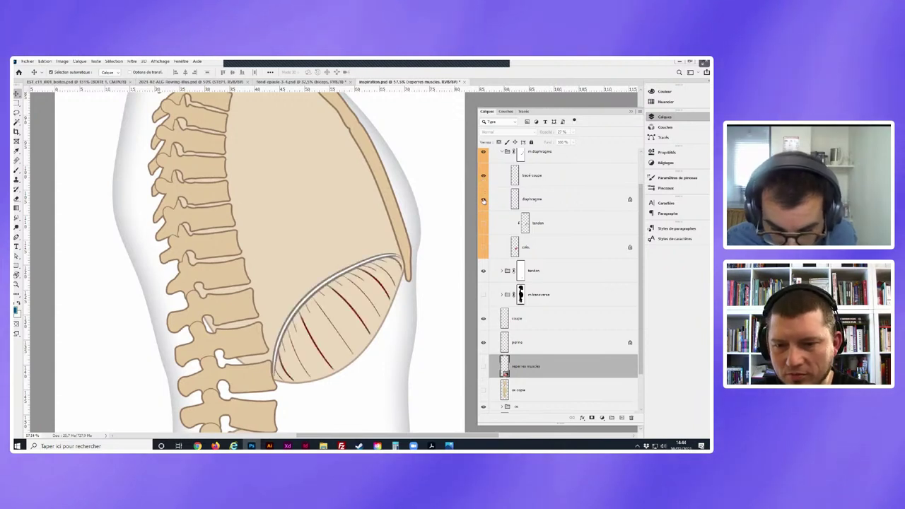
double_click(533, 176)
type("coupe")
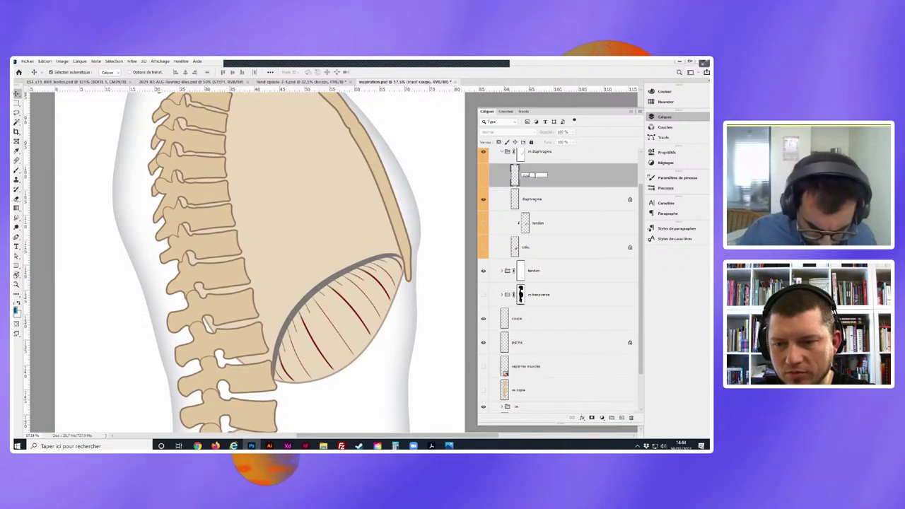
left_click(483, 176)
left_click(483, 176)
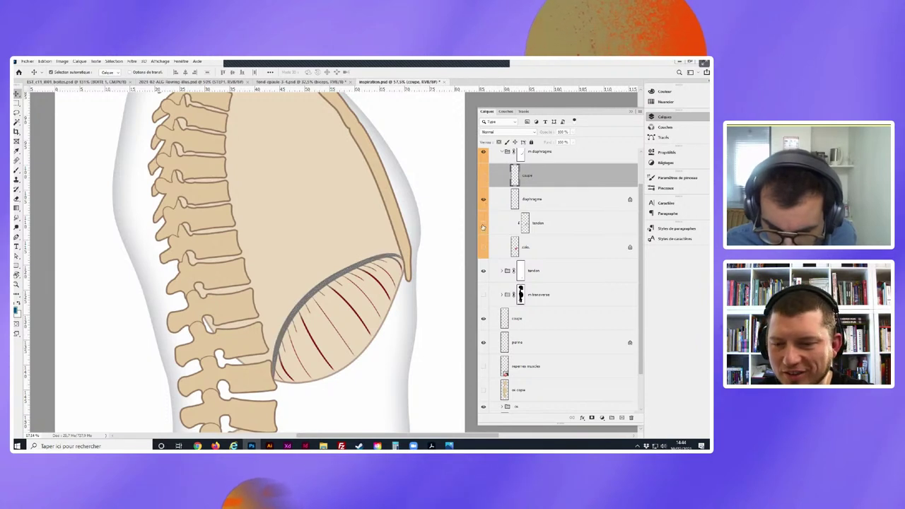
- Turn on the red muscle colour, the tendon shading and the coupe layer's light rim
left_click(484, 248)
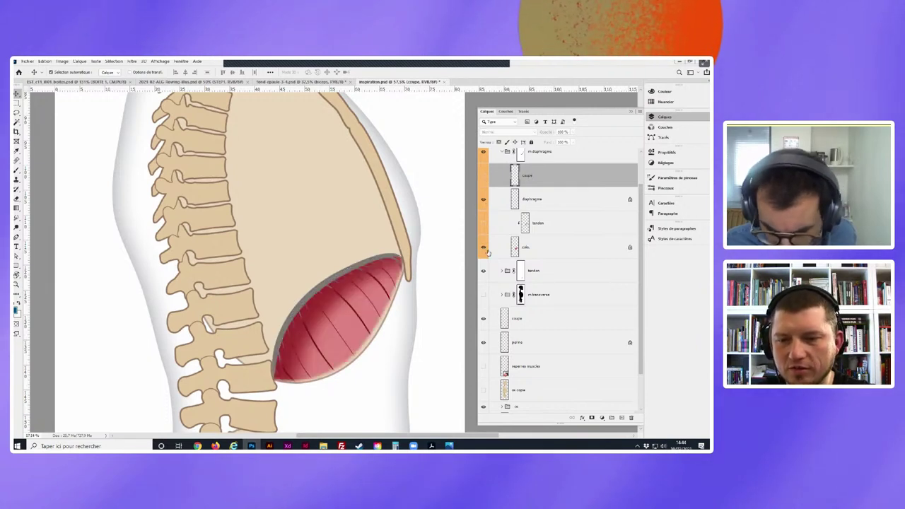
left_click(524, 247)
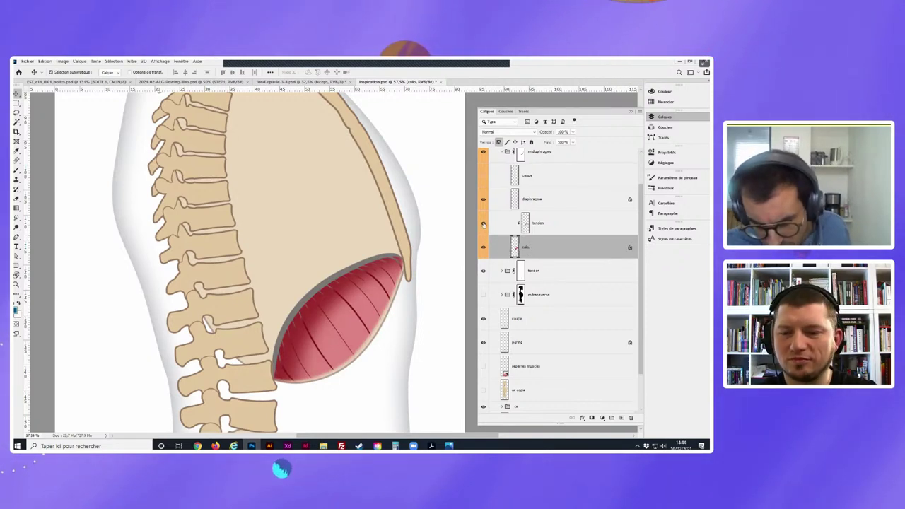
left_click(484, 224)
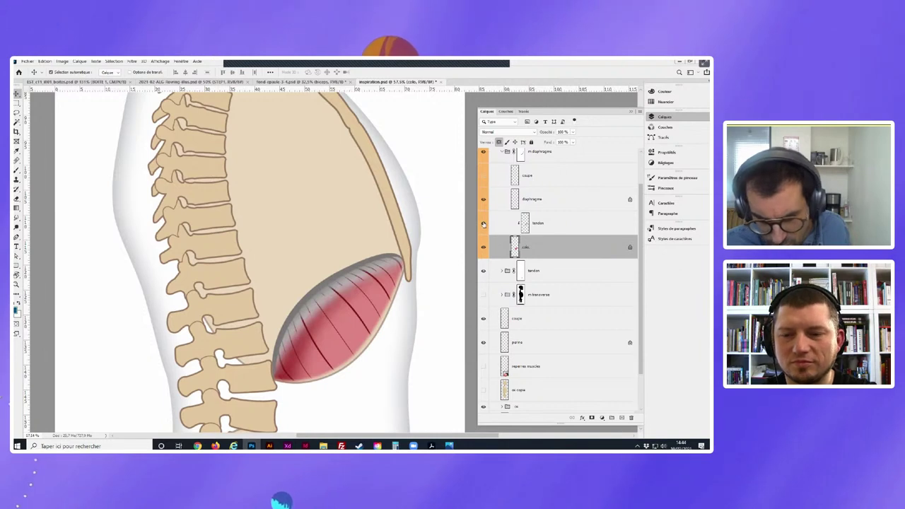
left_click(484, 224)
left_click(484, 224)
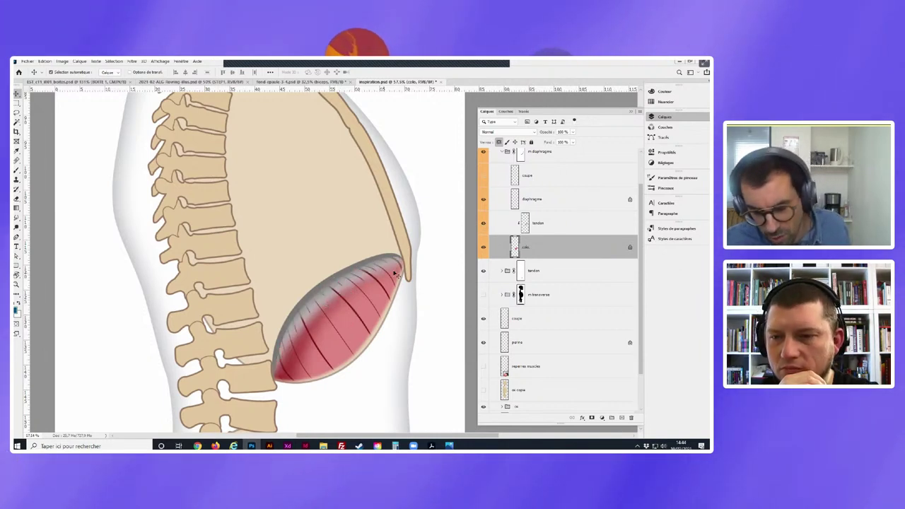
left_click(483, 175)
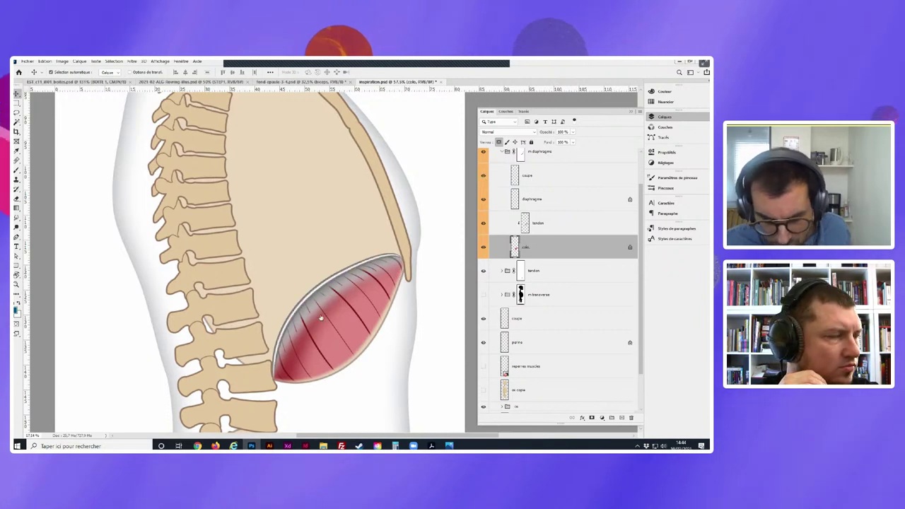
scroll(359, 295, "down", 1)
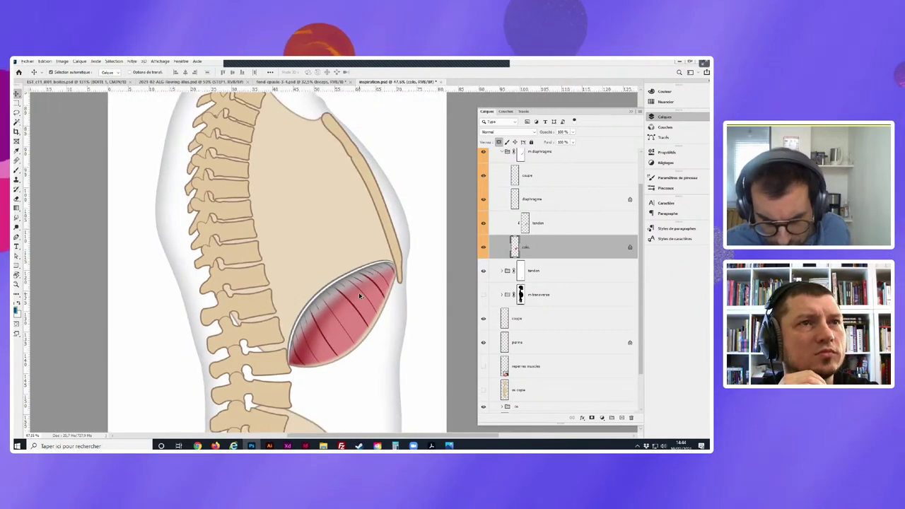
scroll(359, 294, "down", 1)
scroll(522, 192, "up", 1)
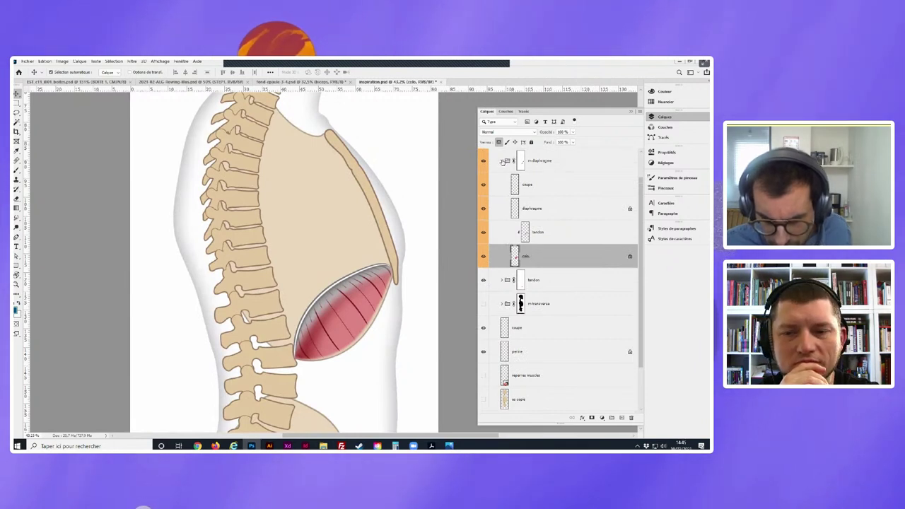
- Collapse the m diaphragme group and toggle the diaphragm muscle's visibility to check it
left_click(501, 162)
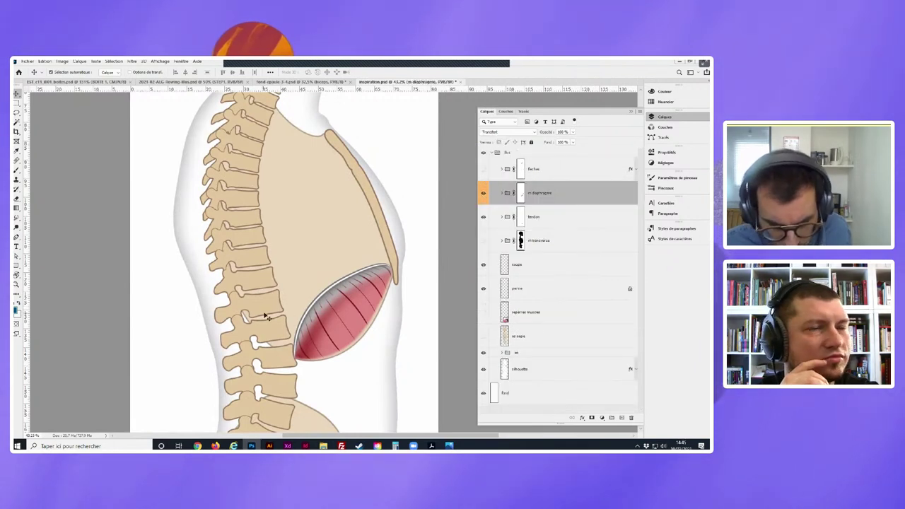
scroll(325, 309, "down", 1)
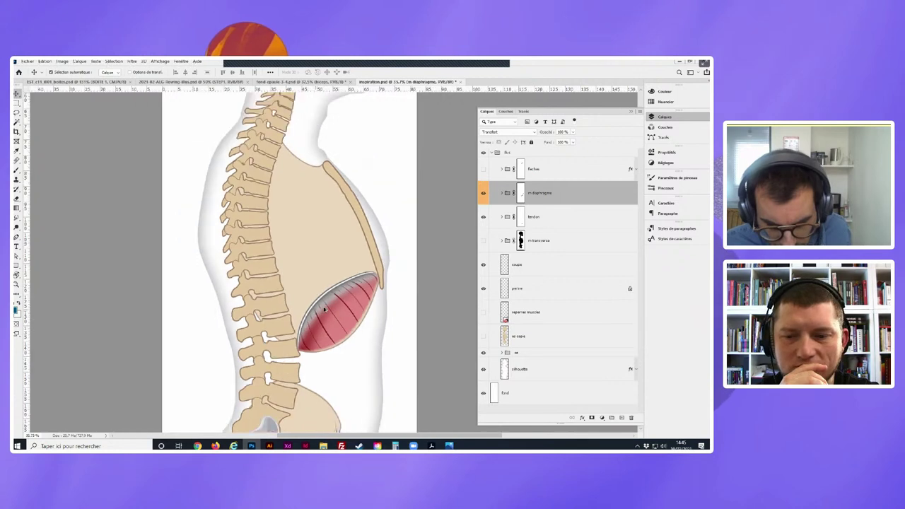
left_click(483, 193)
left_click(484, 193)
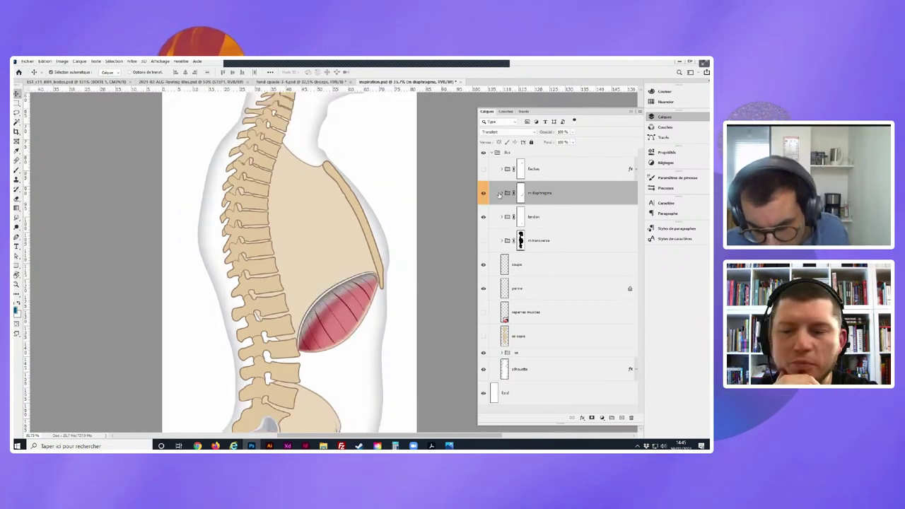
scroll(354, 313, "down", 1)
scroll(354, 313, "down", 1)
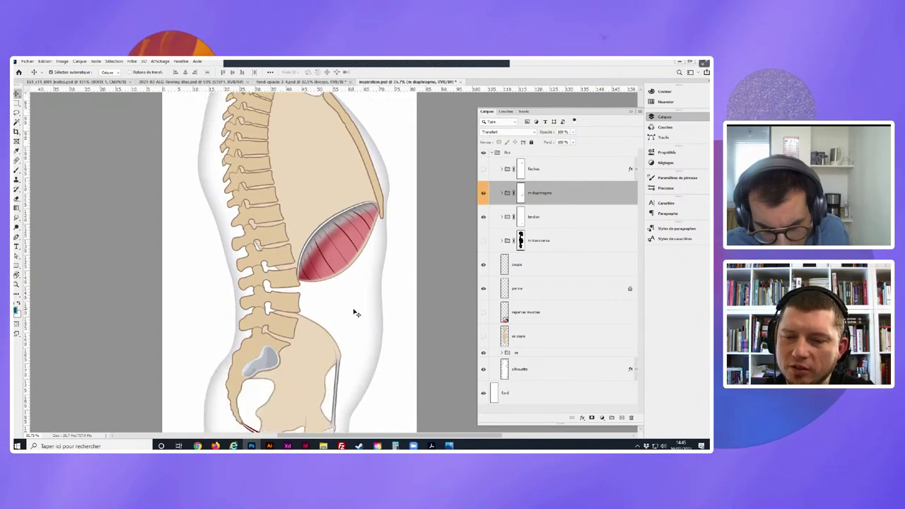
scroll(354, 314, "down", 1)
scroll(353, 313, "down", 1)
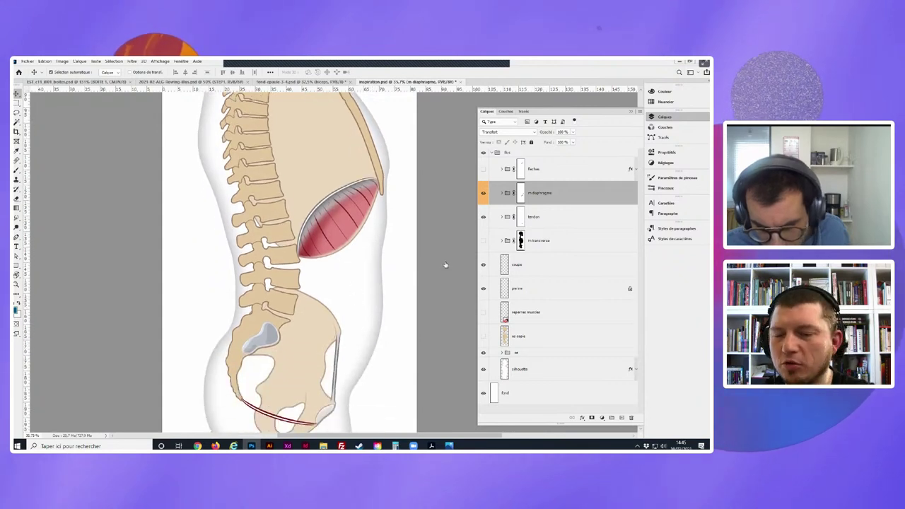
- Show the m transverse muscle, tag its group orange, and save inspiration.psd
left_click(483, 241)
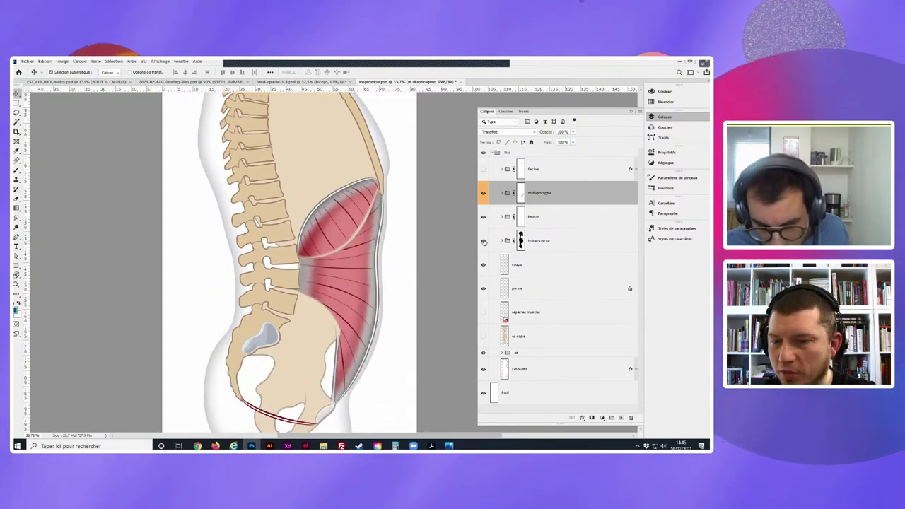
right_click(487, 242)
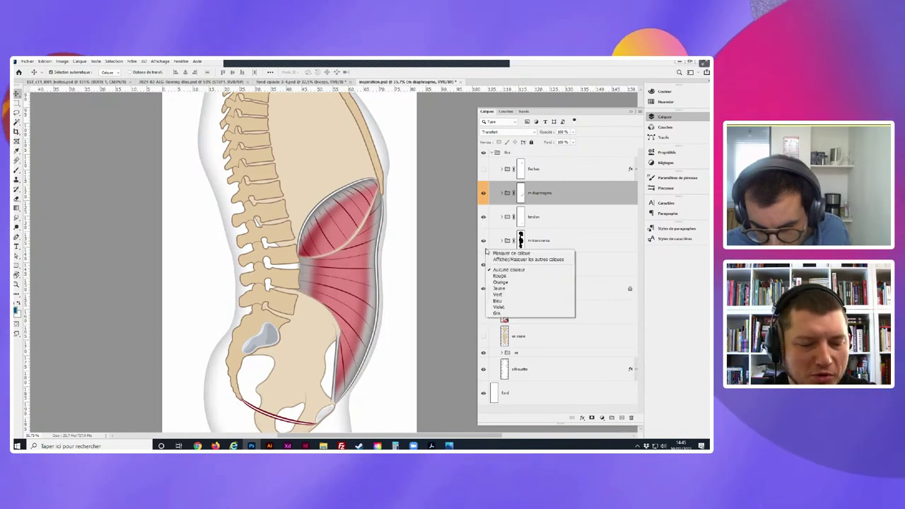
left_click(523, 281)
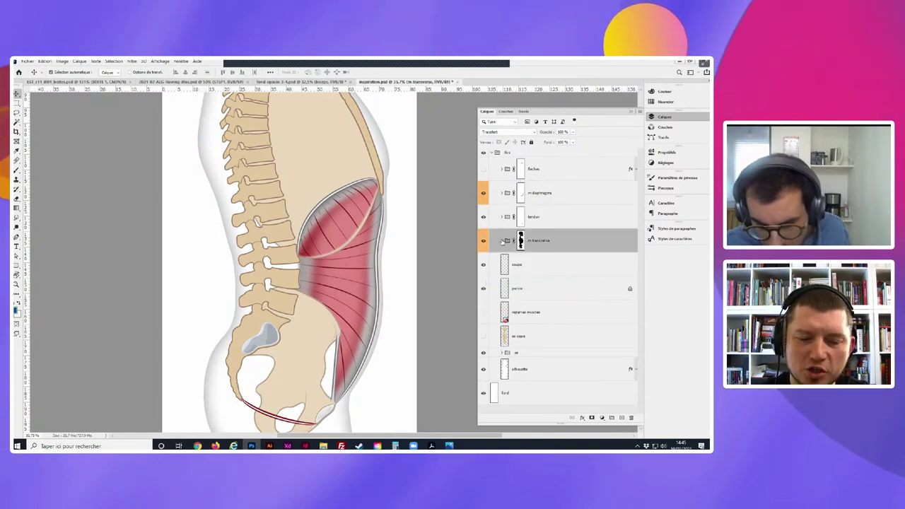
left_click(503, 241)
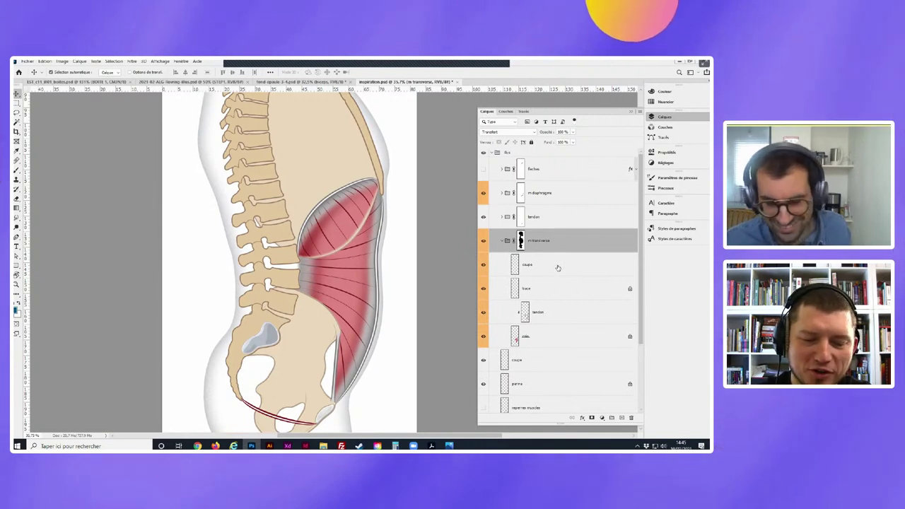
left_click(546, 335)
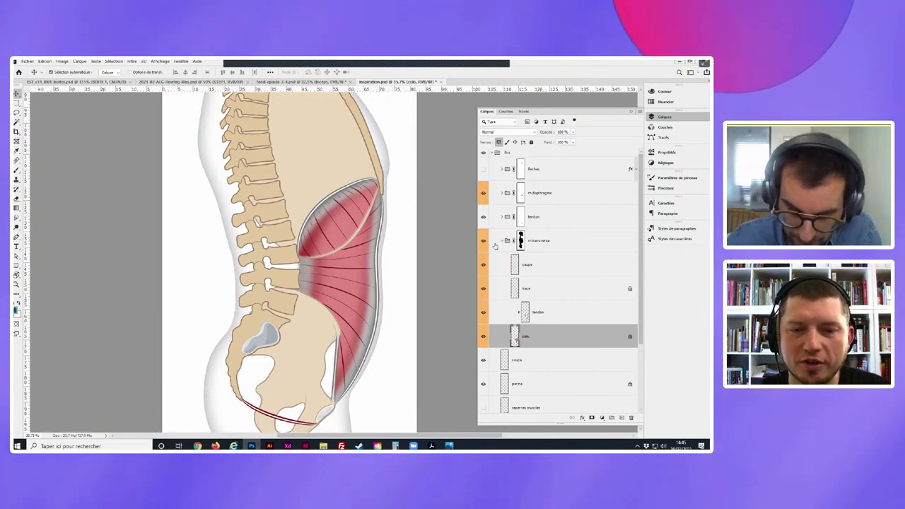
left_click(502, 241)
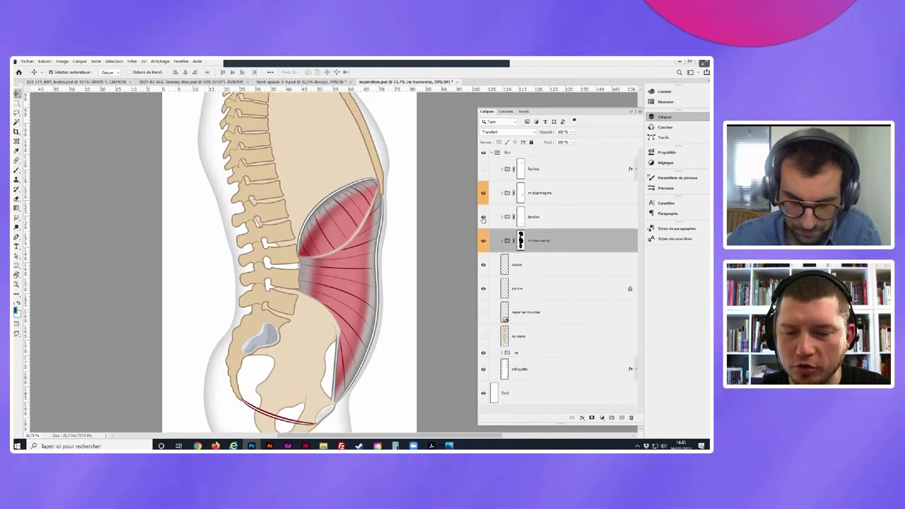
key("ctrl+s")
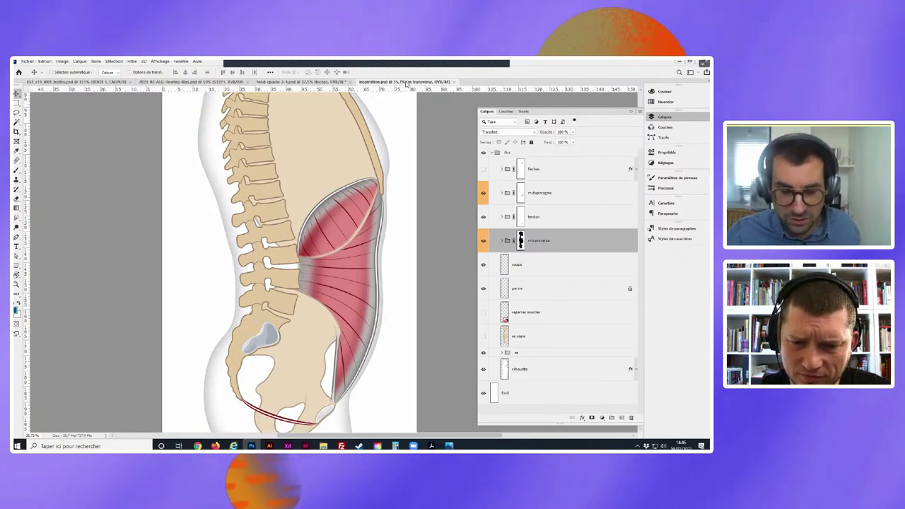
- Close inspiration.psd, glance at the rowing illustration, then scroll through the shoulder file's layers
key("ctrl+w")
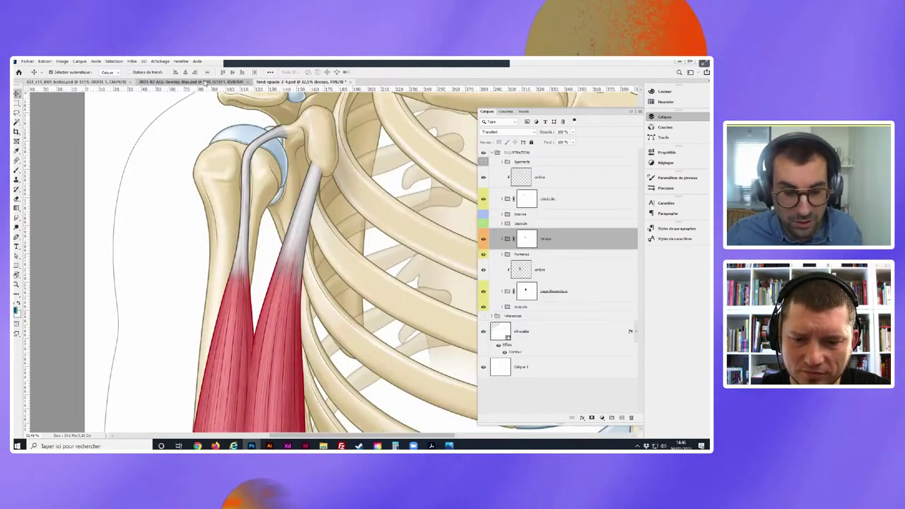
left_click(205, 82)
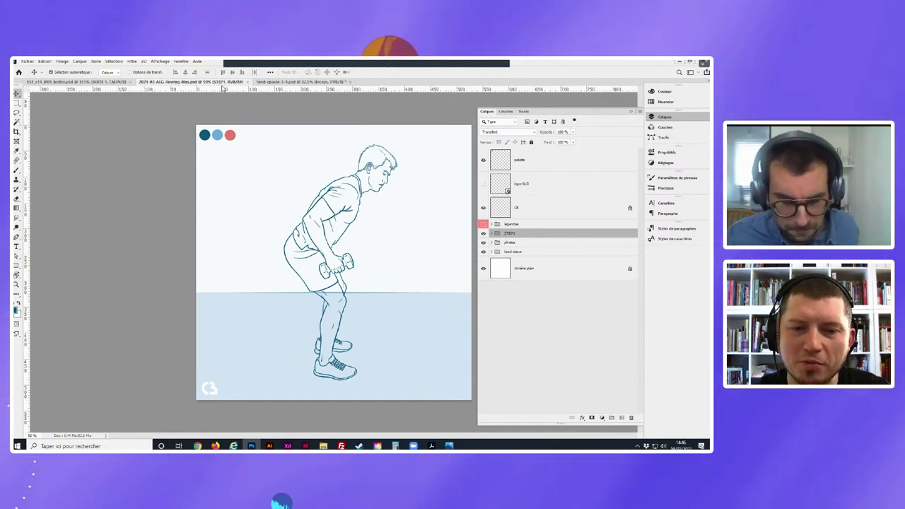
left_click(283, 83)
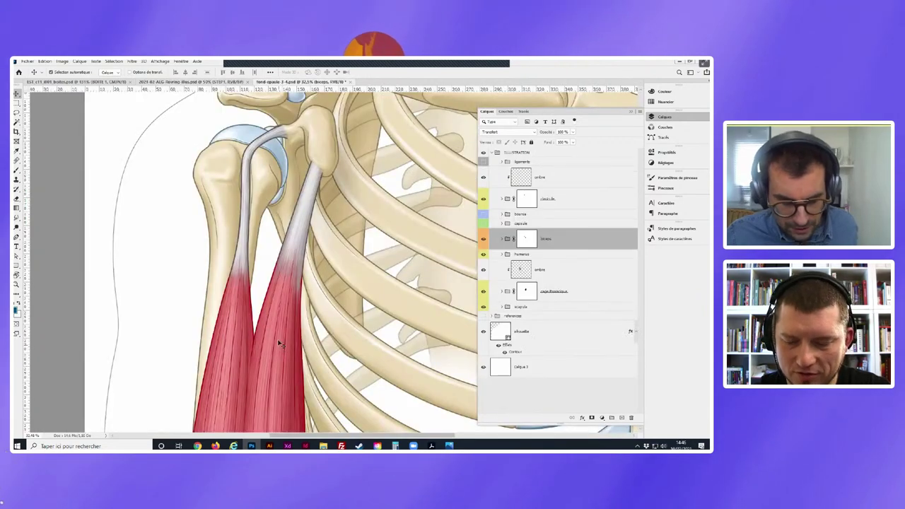
scroll(270, 276, "down", 2)
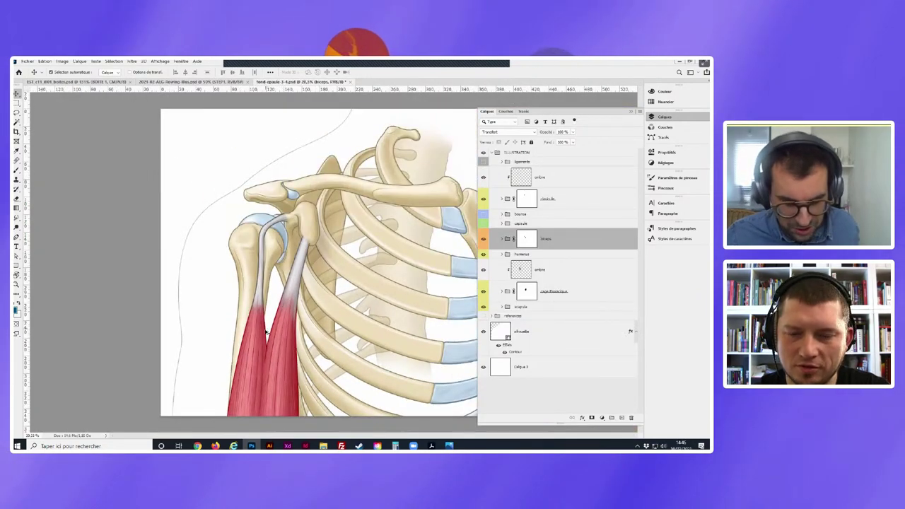
scroll(266, 333, "up", 2)
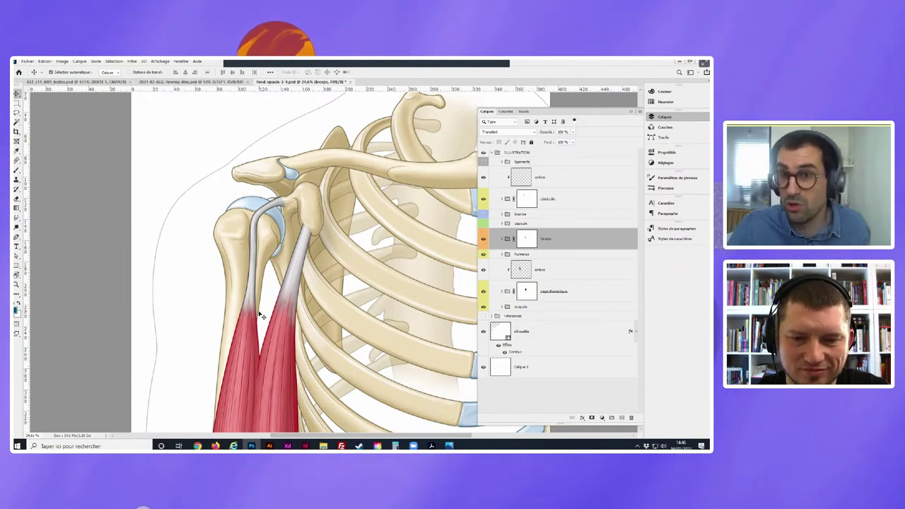
scroll(287, 296, "down", 2)
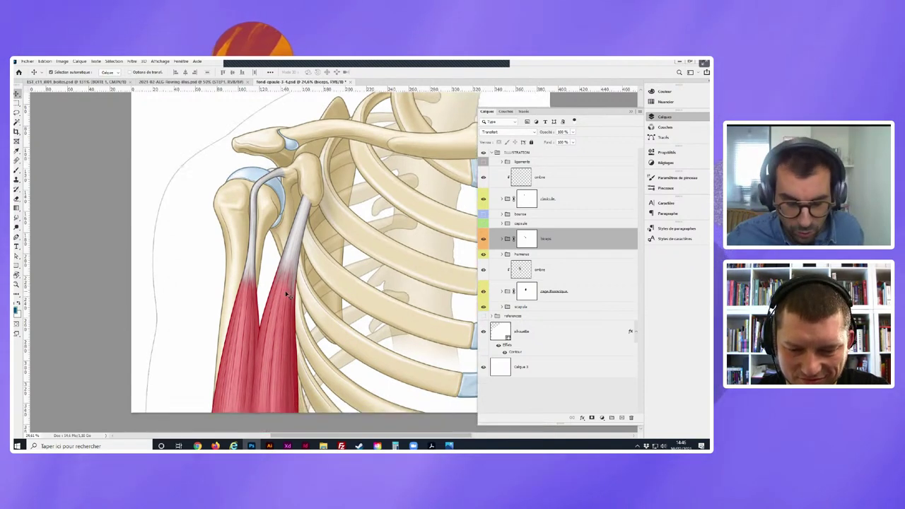
scroll(287, 295, "down", 2)
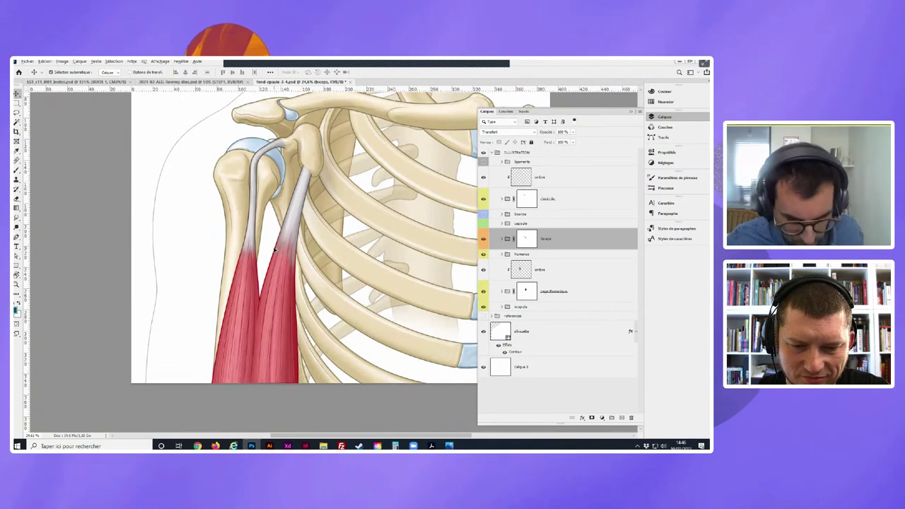
scroll(275, 250, "up", 1)
scroll(290, 230, "up", 1)
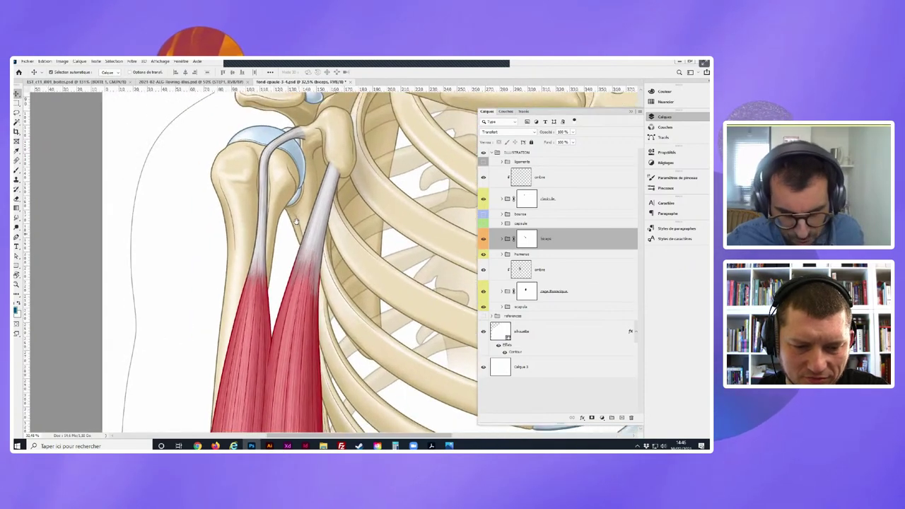
scroll(298, 270, "up", 3)
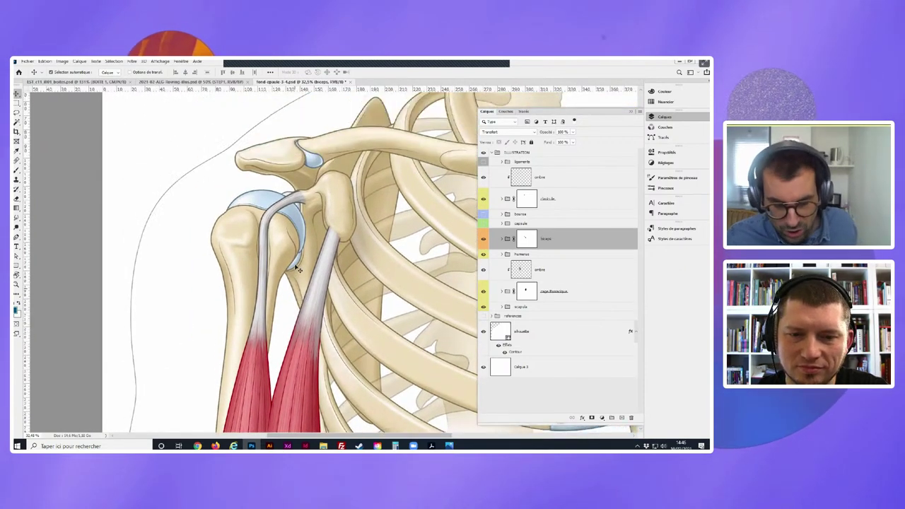
scroll(297, 272, "down", 2)
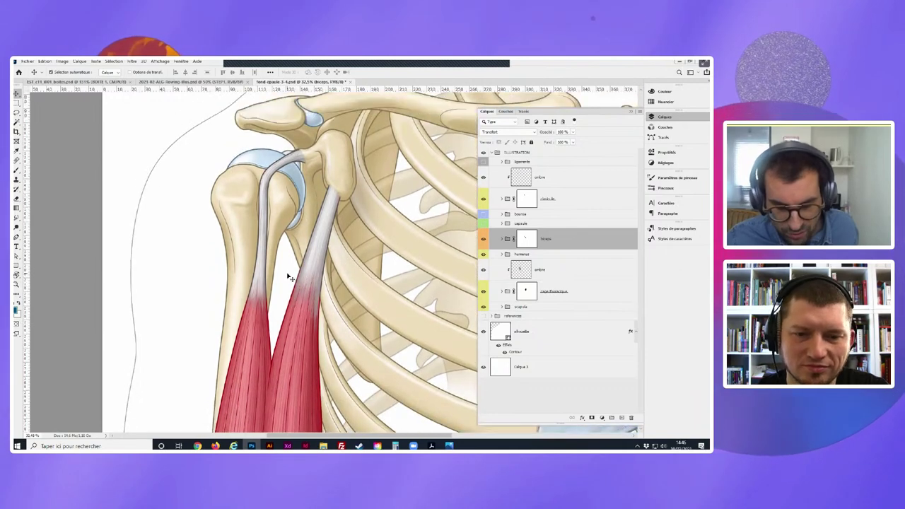
scroll(288, 272, "up", 1)
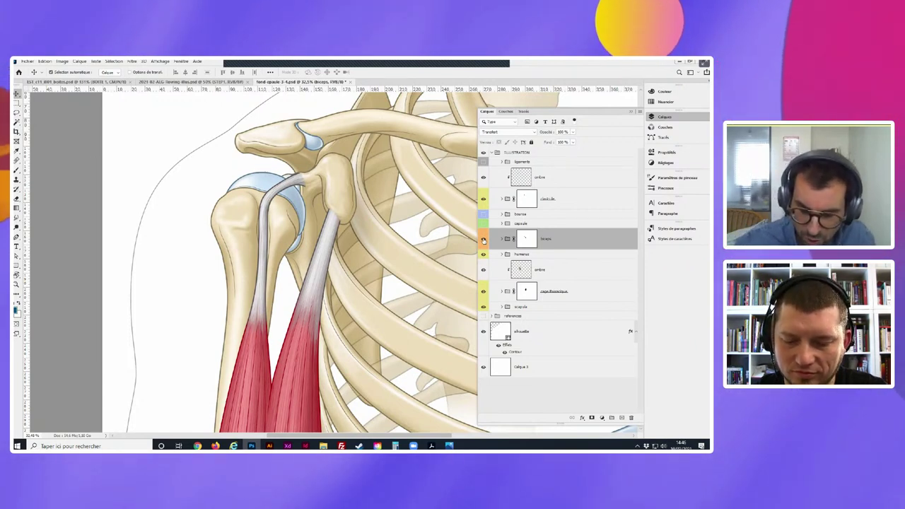
- Reveal the shoulder capsule and bursa, toggling the biceps muscles to compare
left_click(483, 239)
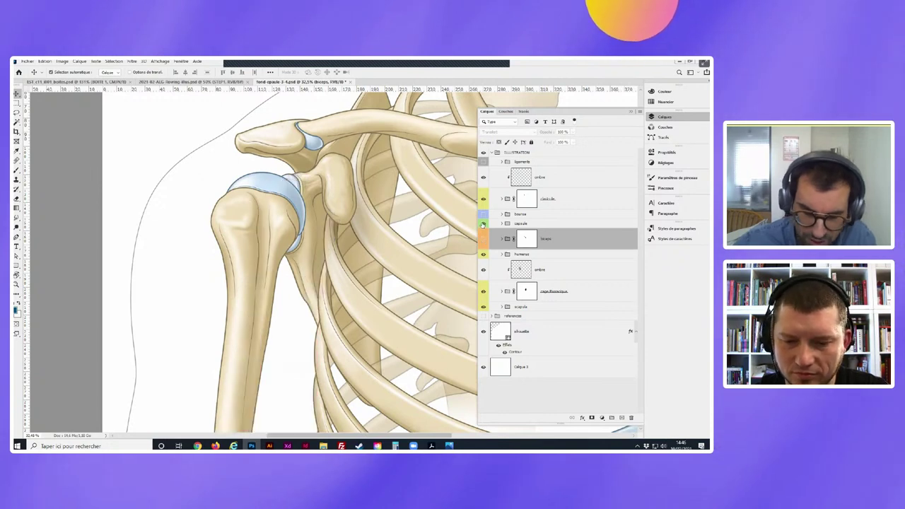
left_click(484, 224)
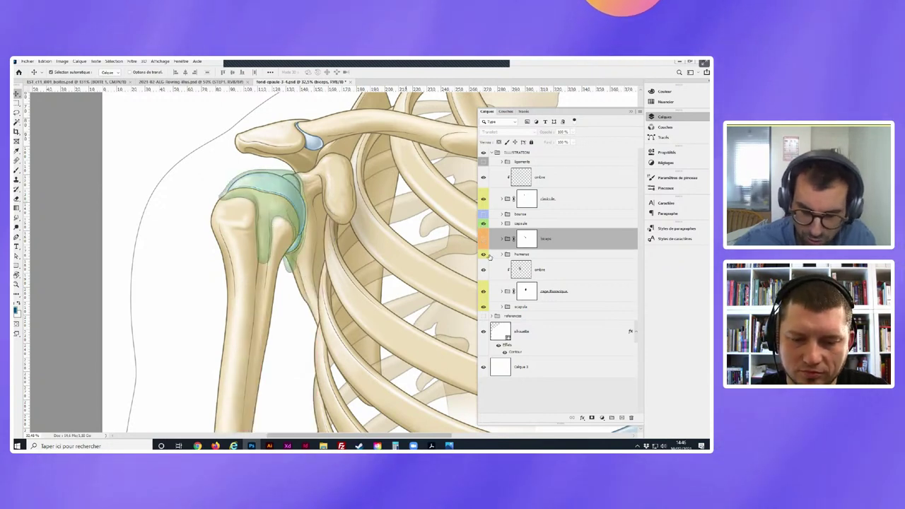
left_click(483, 240)
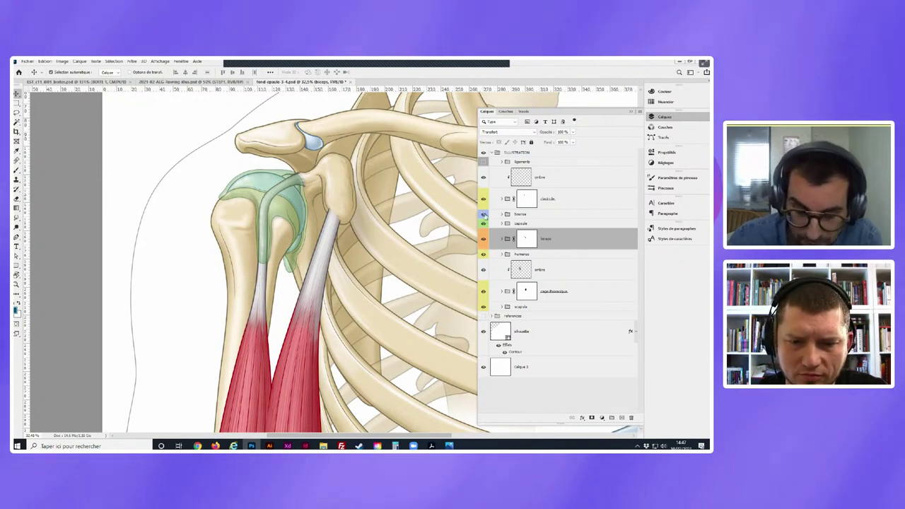
left_click(484, 214)
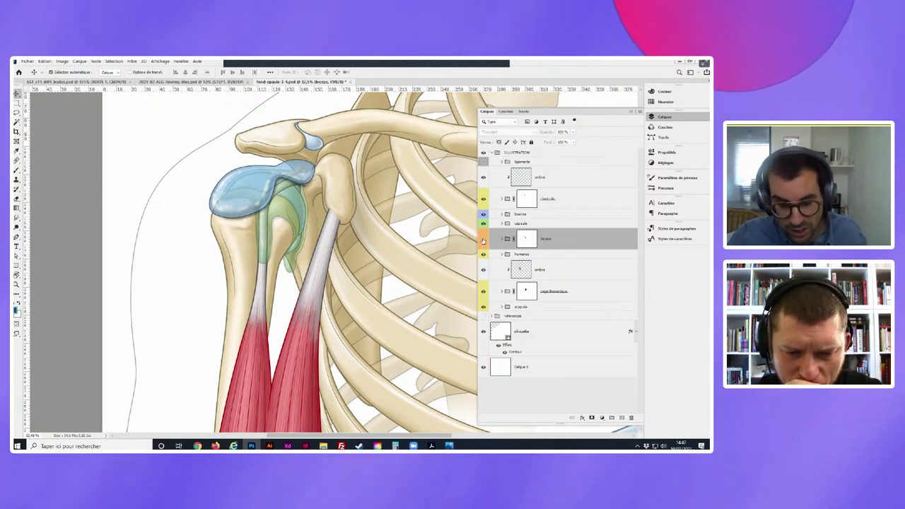
left_click(483, 239)
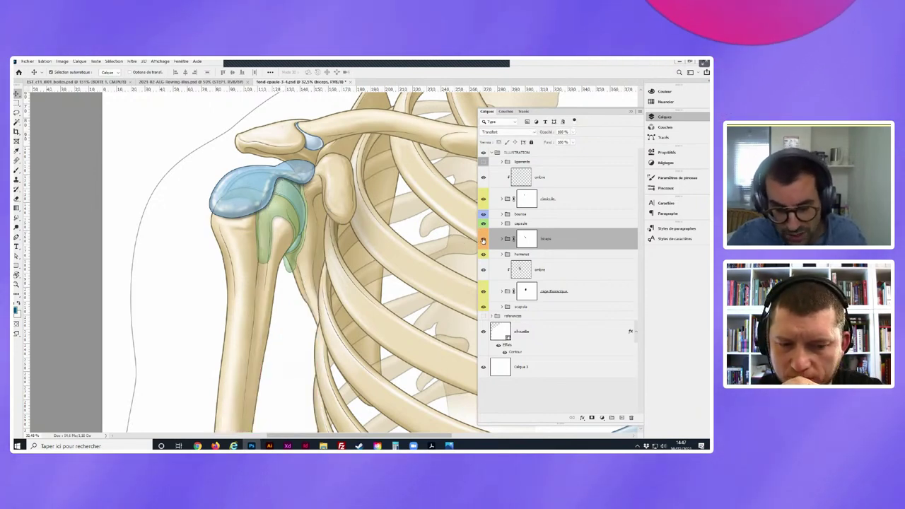
left_click(484, 239)
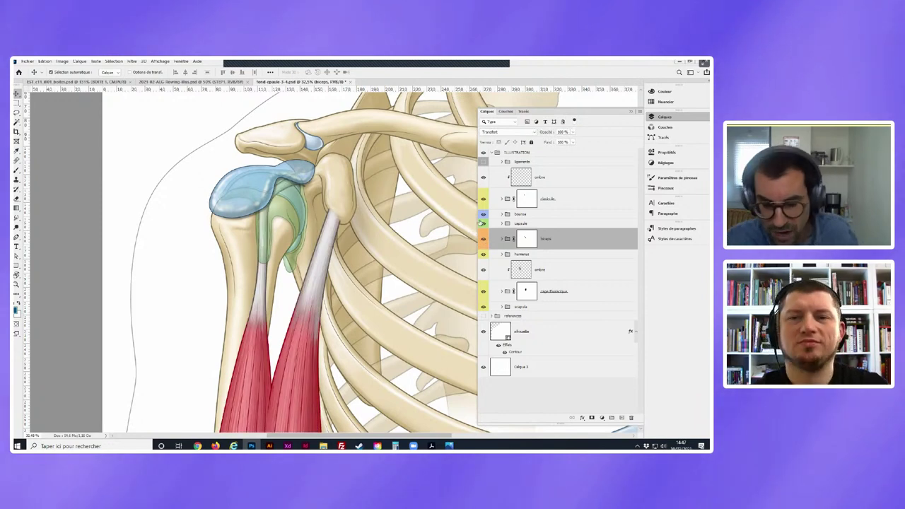
- Hide the bursa, toggle the clavicle to reveal the ribs, then restore the bursa
left_click(484, 212)
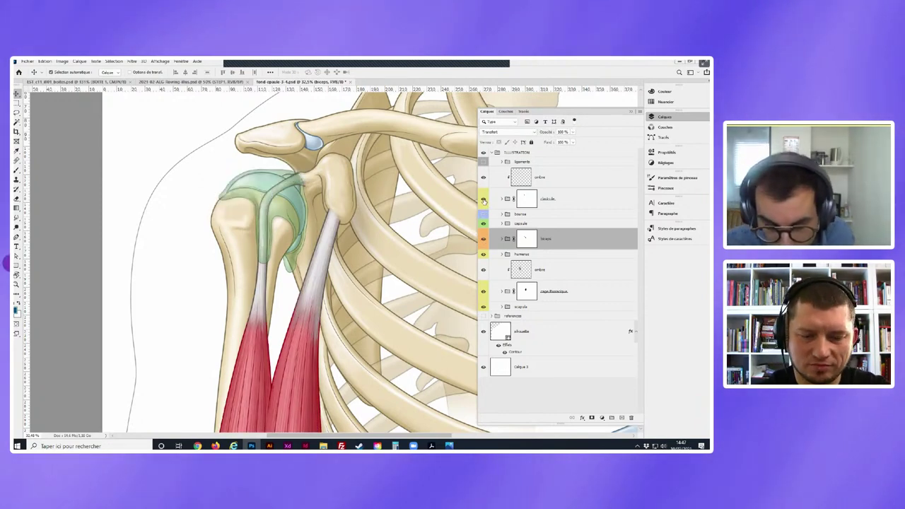
left_click(483, 200)
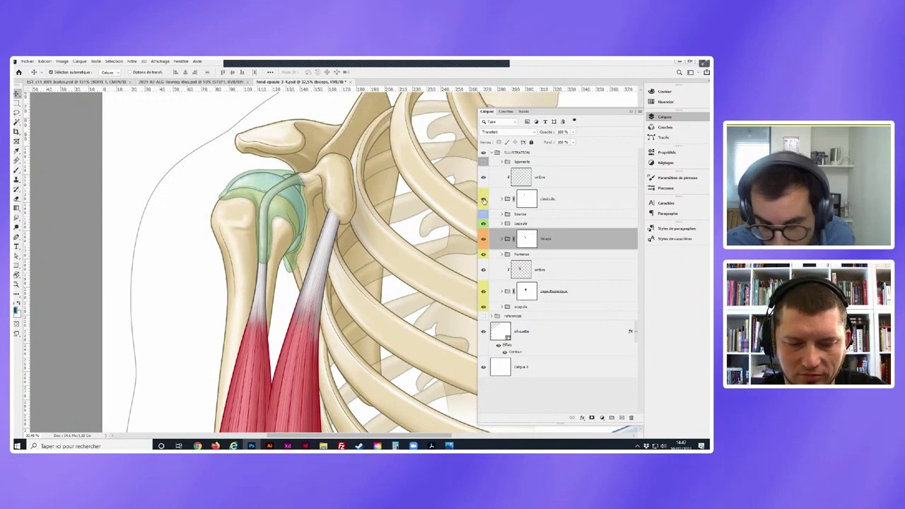
left_click(484, 200)
scroll(380, 254, "up", 3)
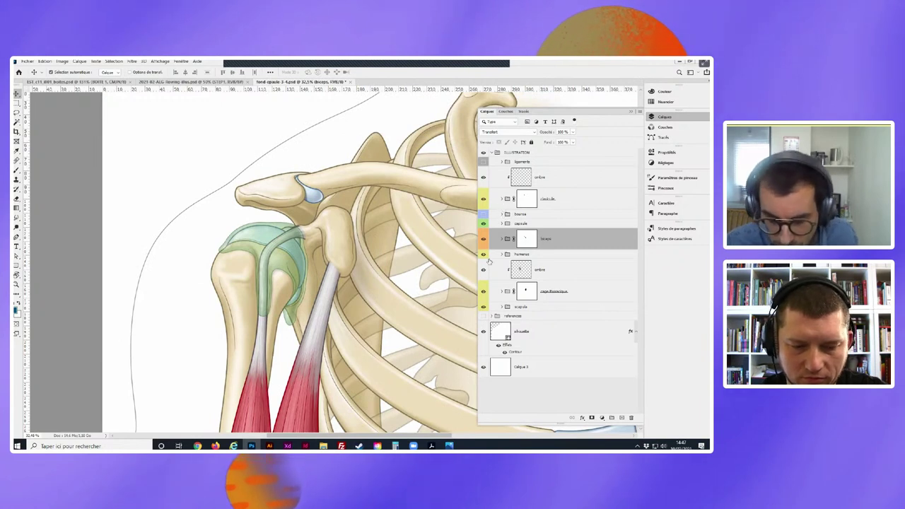
scroll(408, 297, "down", 1)
scroll(408, 297, "down", 1)
scroll(408, 297, "down", 2)
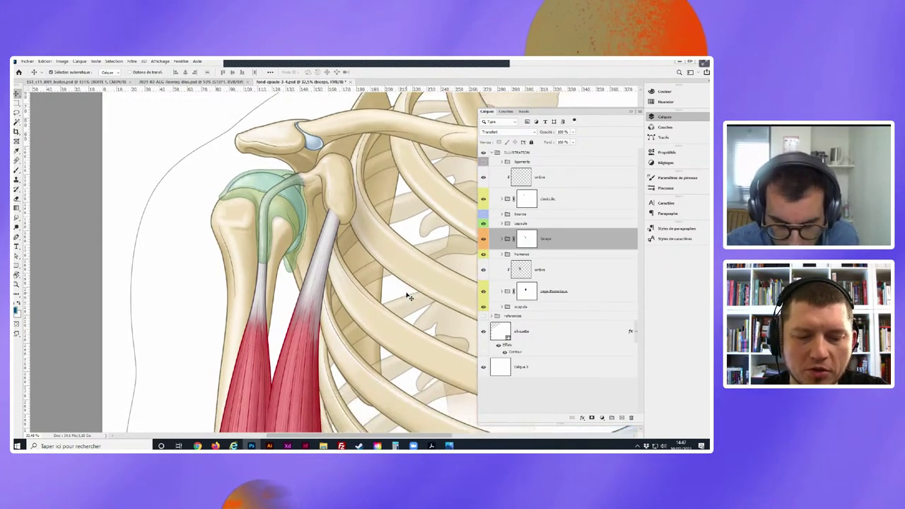
left_click(484, 214)
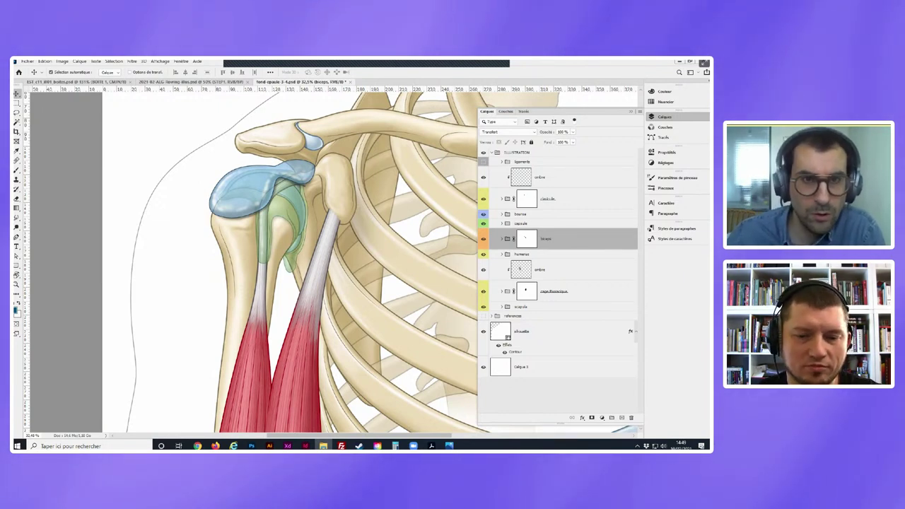
- Maximize the Agence-Ad-tatum folder and preview the abdominal, back muscle and posturologie-01-bureau illustrations
key("alt+Tab")
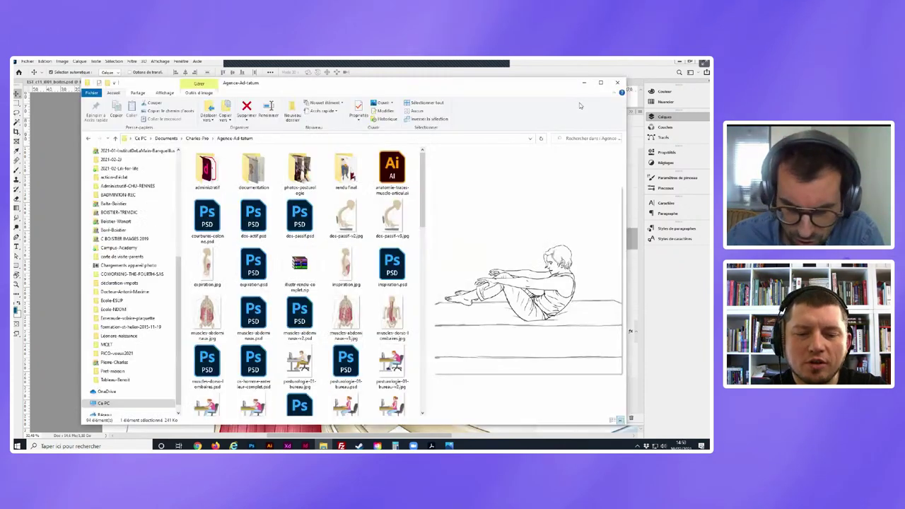
left_click(601, 83)
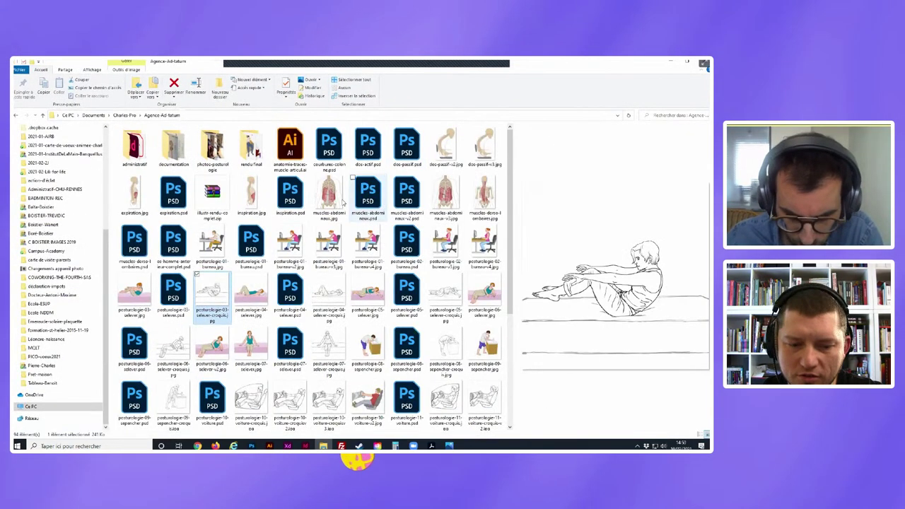
left_click(444, 192)
left_click(485, 194)
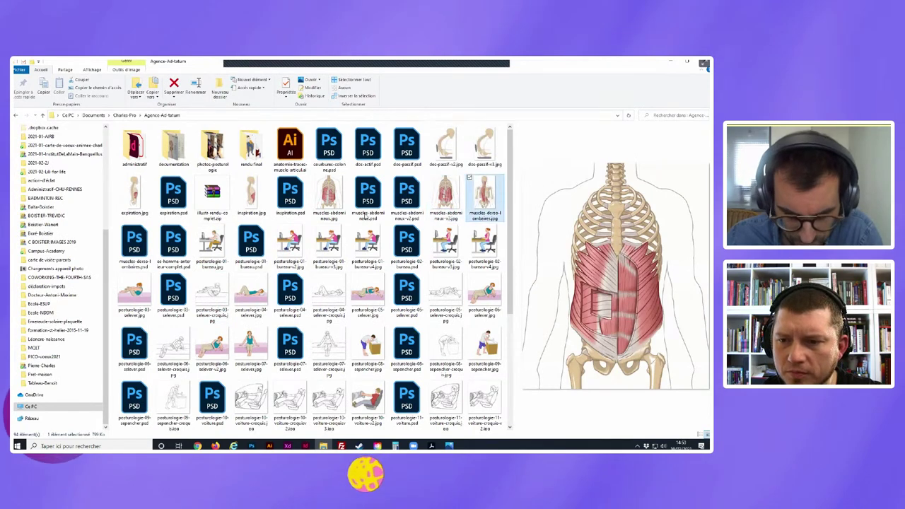
left_click(205, 242)
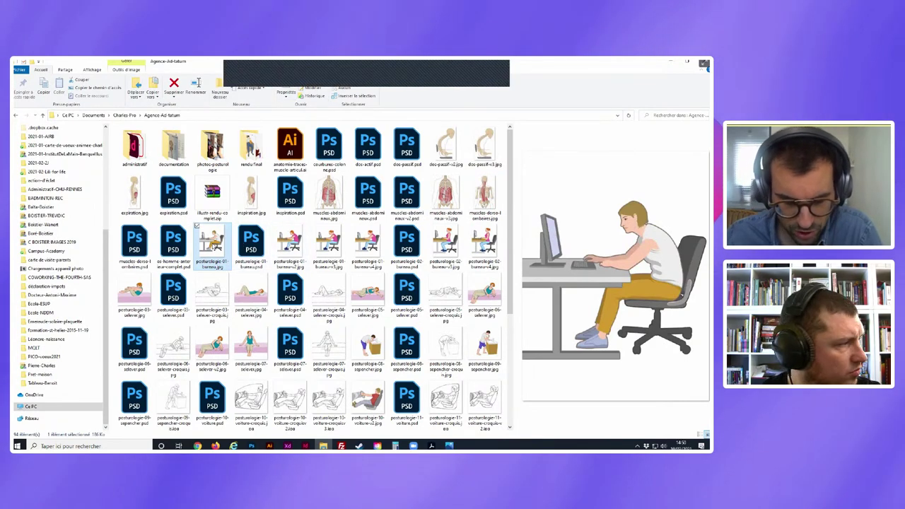
- Open posturologie-01-bureau.jpg in Photos and browse through its desk posture variants
double_click(213, 243)
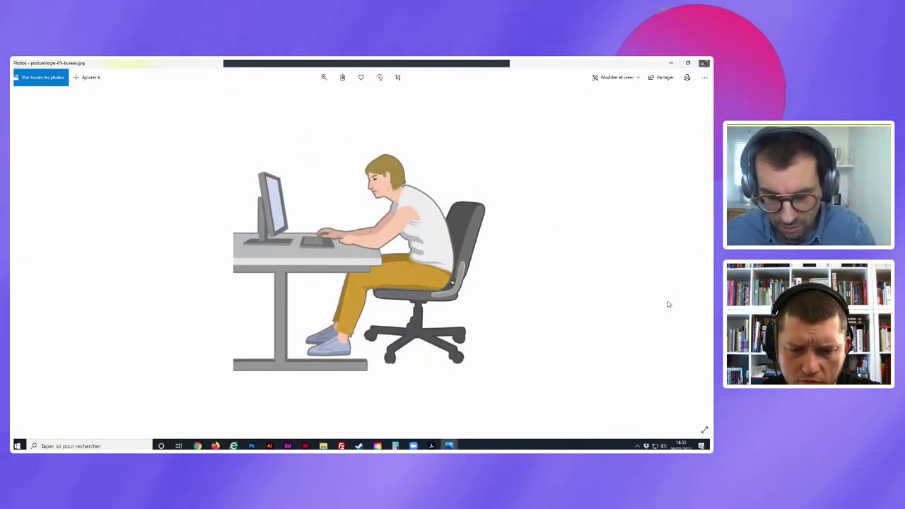
left_click(695, 257)
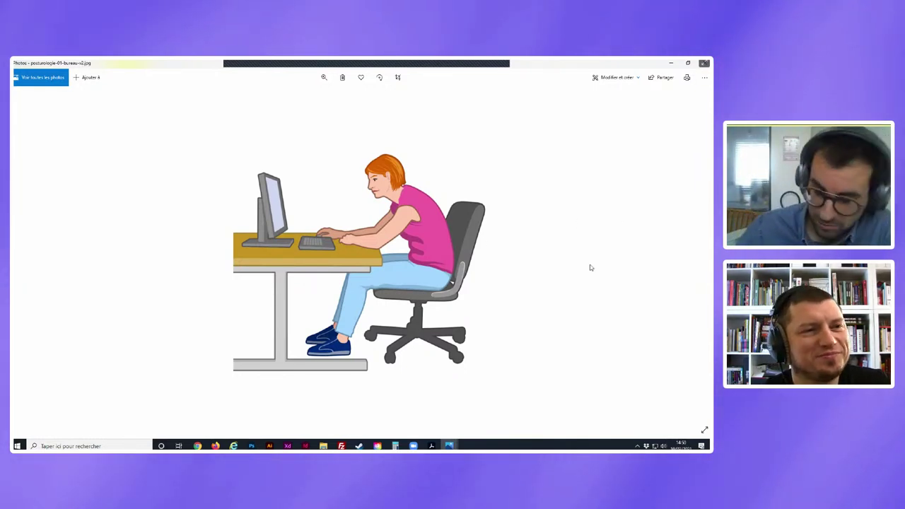
left_click(695, 257)
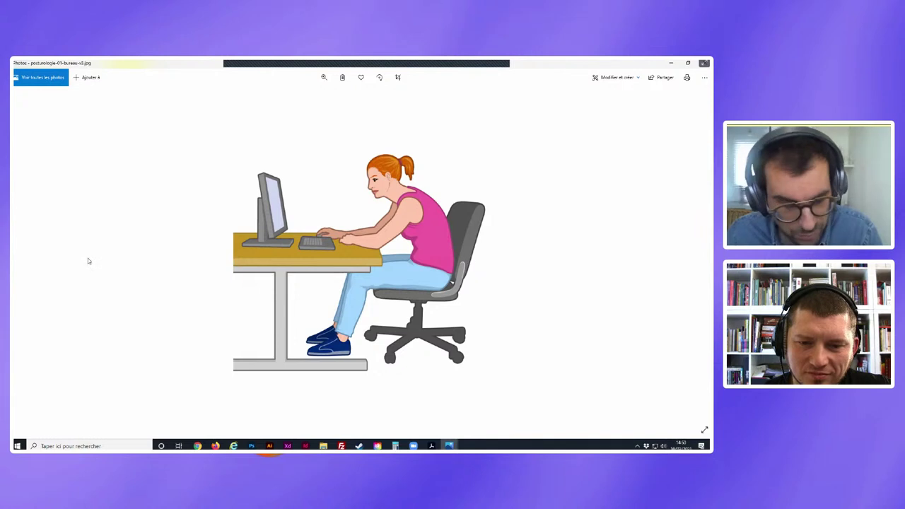
left_click(27, 256)
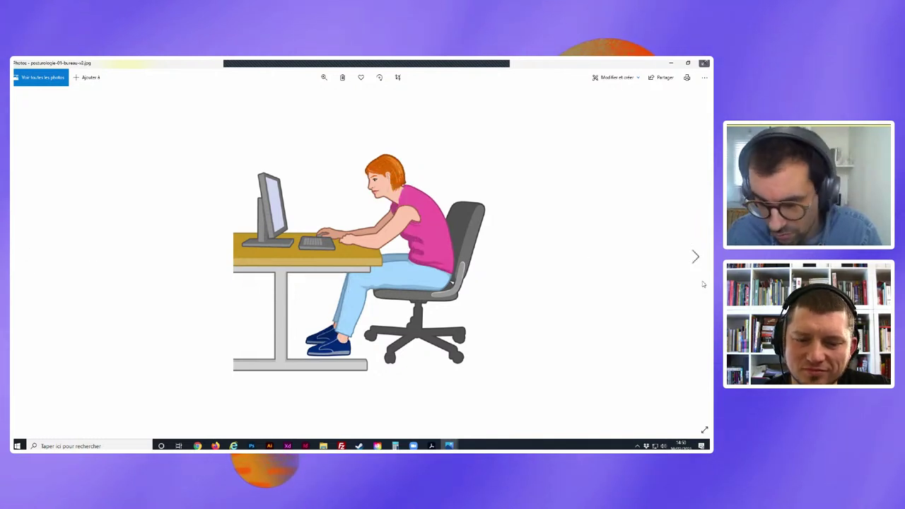
left_click(695, 257)
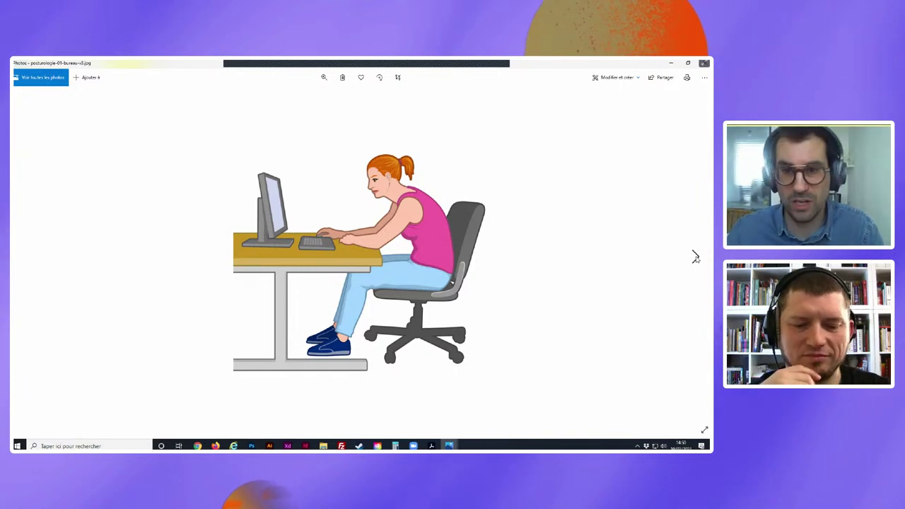
left_click(695, 257)
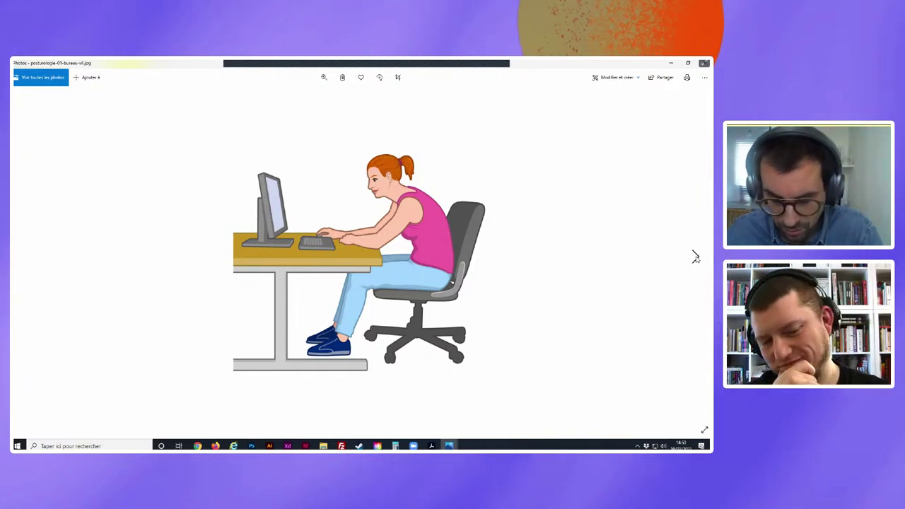
left_click(694, 257)
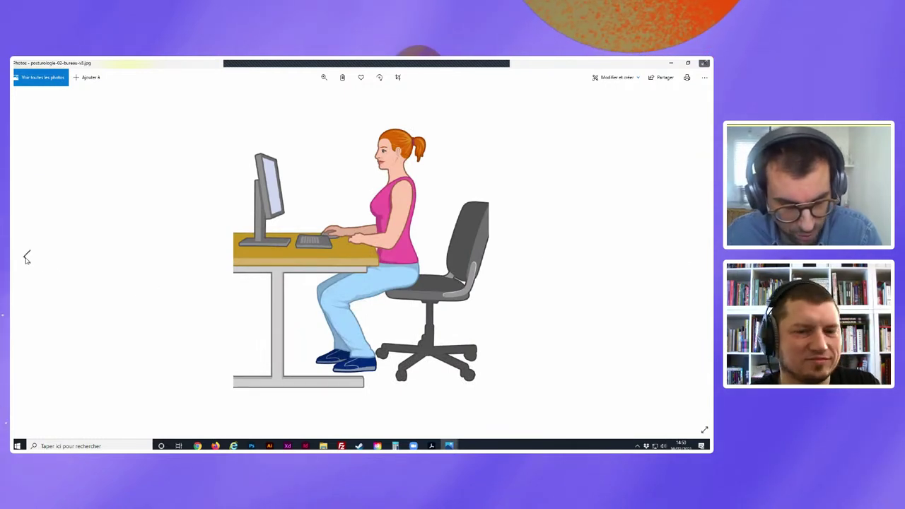
- Step back and forth between the sitting posture images, ending on the sit-up illustration
left_click(26, 257)
left_click(26, 258)
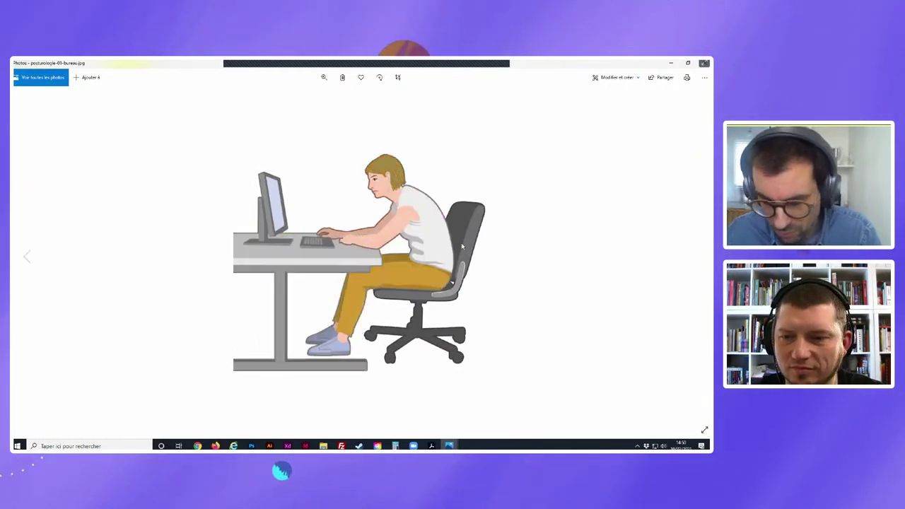
left_click(695, 256)
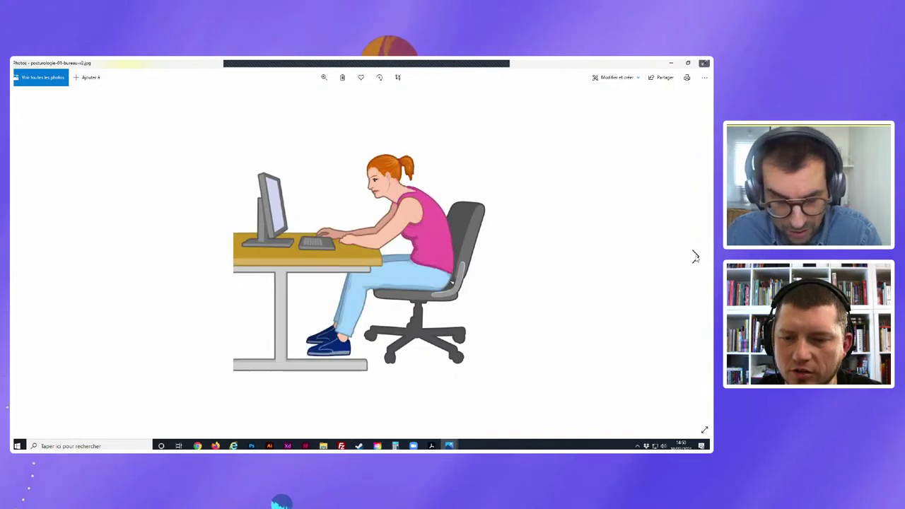
left_click(695, 257)
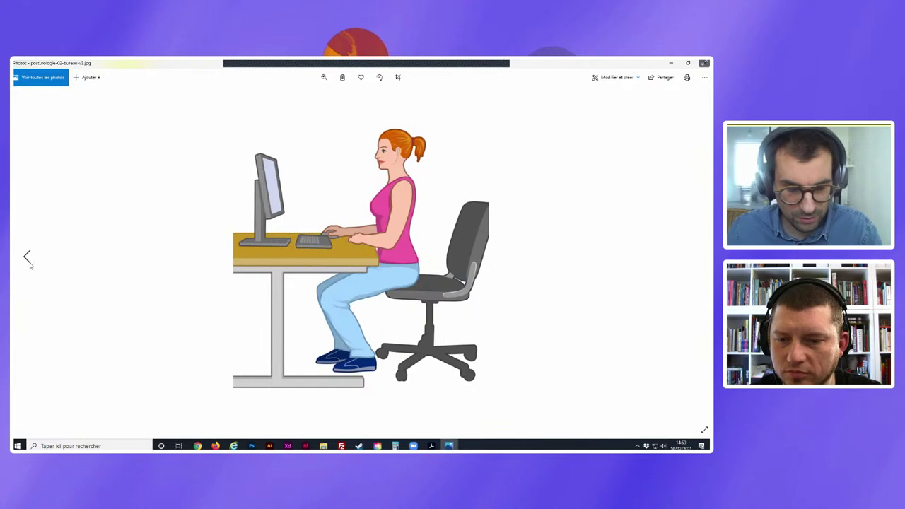
left_click(28, 258)
left_click(695, 257)
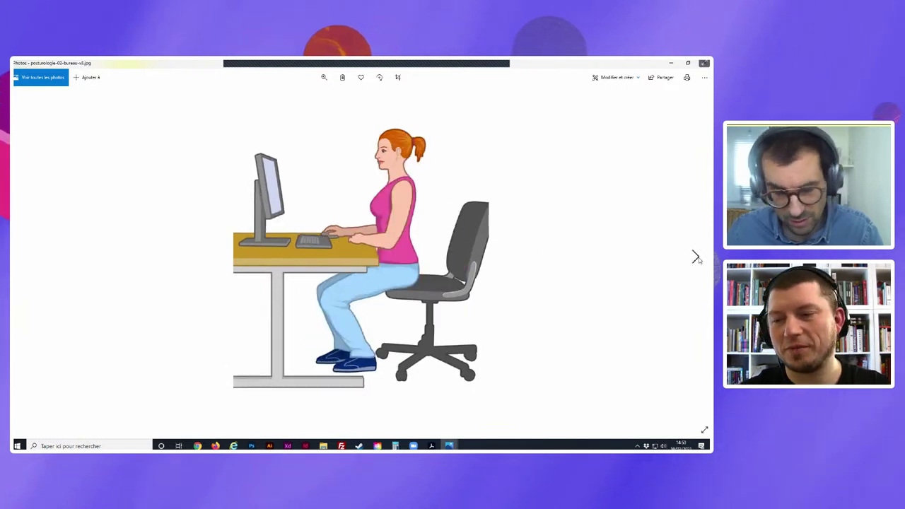
left_click(695, 257)
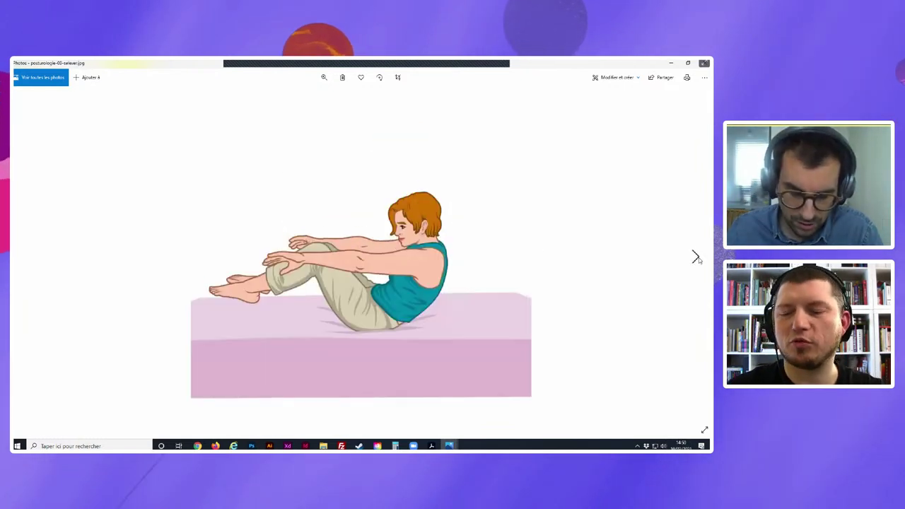
- Toggle twice between the coloured sit-up illustration and its line sketch, then close Photos
left_click(695, 257)
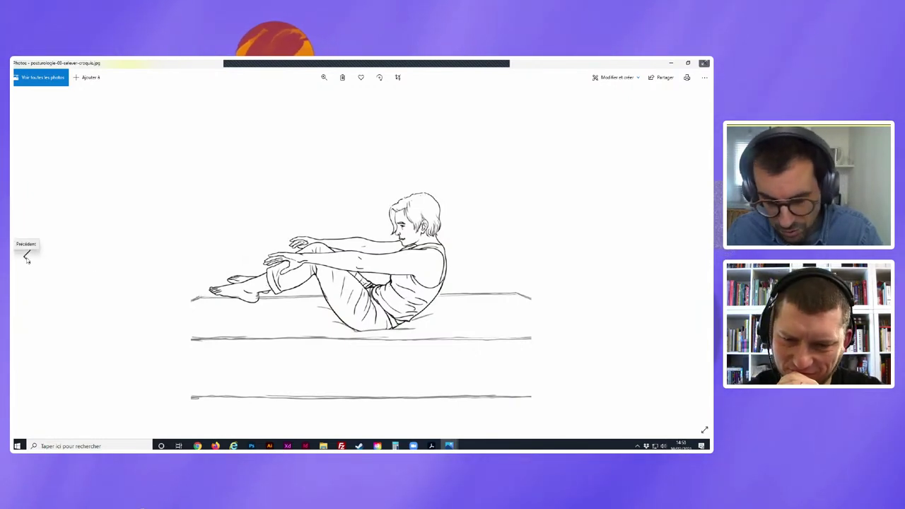
left_click(27, 257)
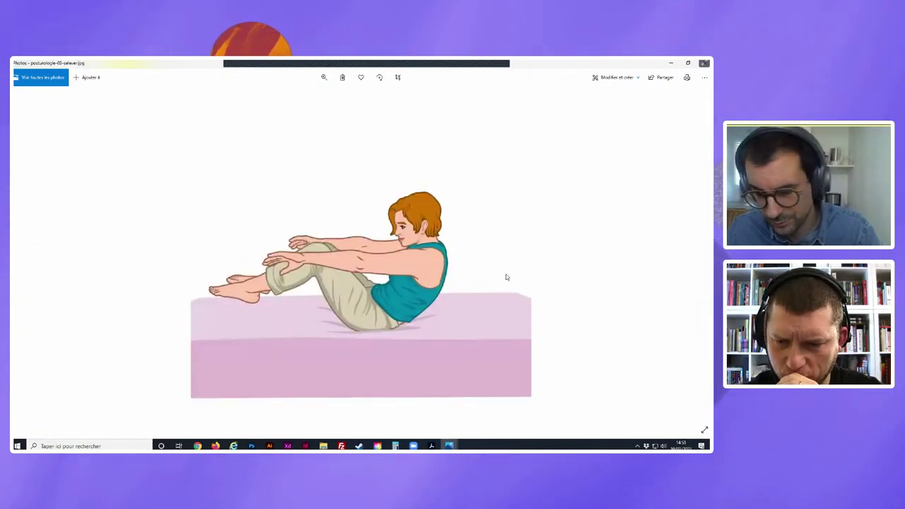
left_click(695, 257)
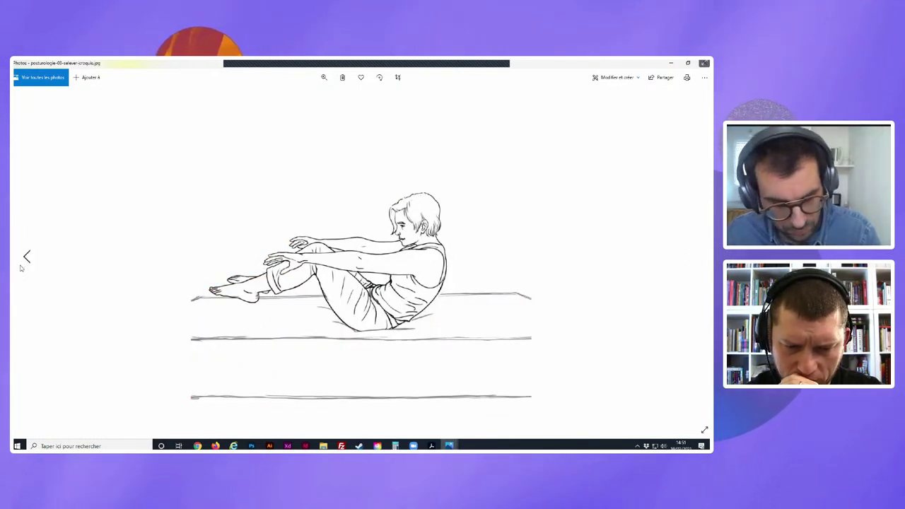
left_click(27, 257)
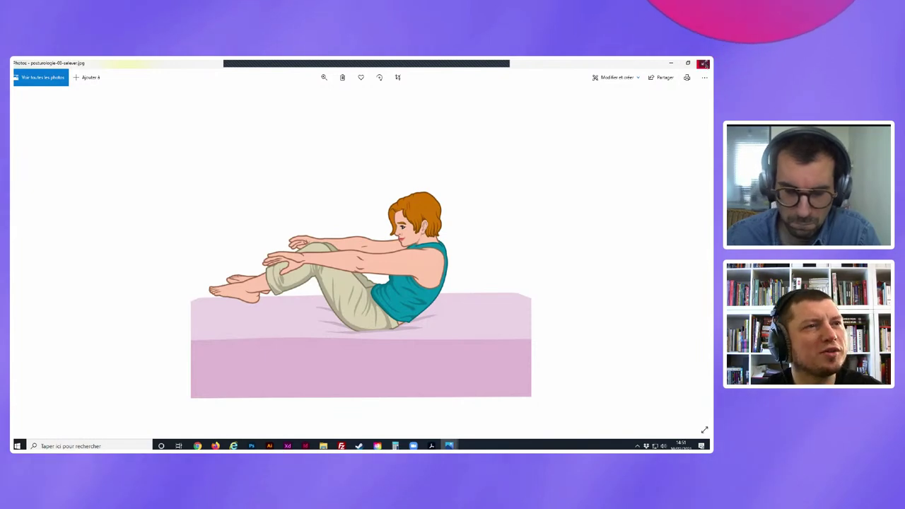
left_click(702, 64)
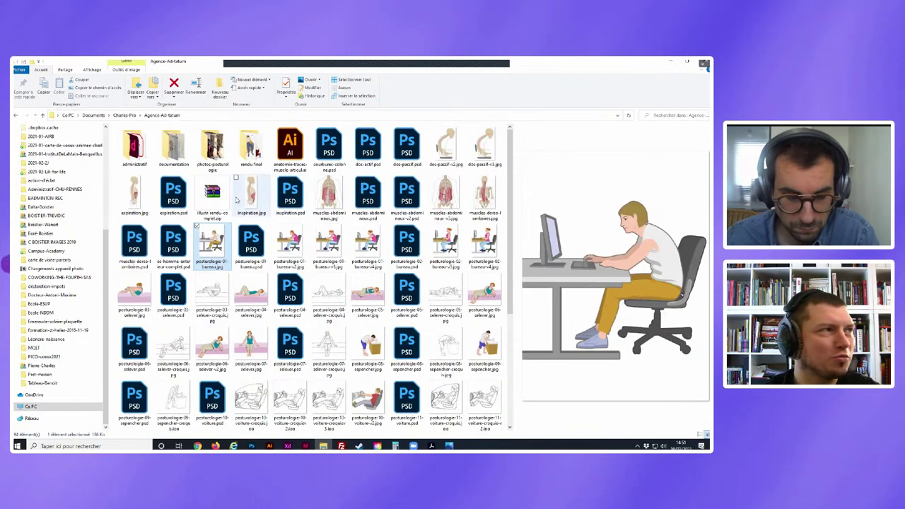
- Open the 2021-12-16-Animation-tear-trough folder under Quick access, then switch to Firefox
scroll(108, 141, "up", 3)
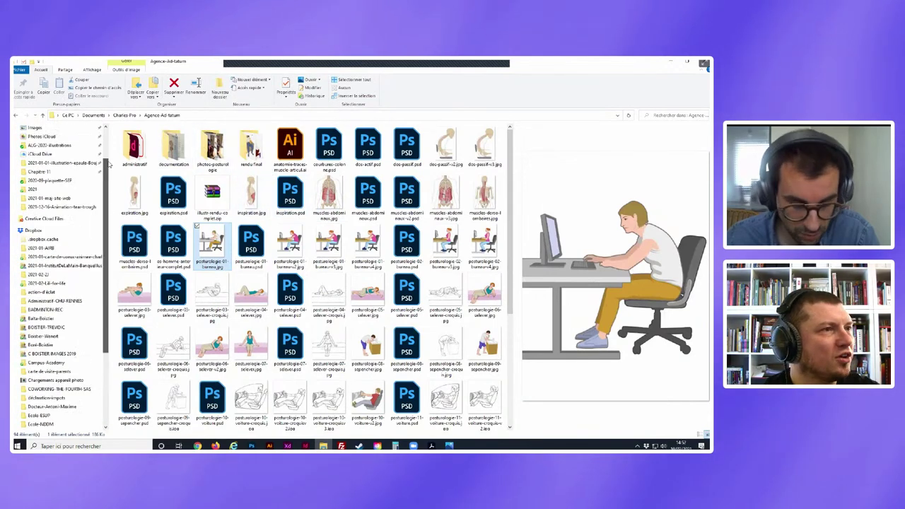
scroll(108, 141, "up", 3)
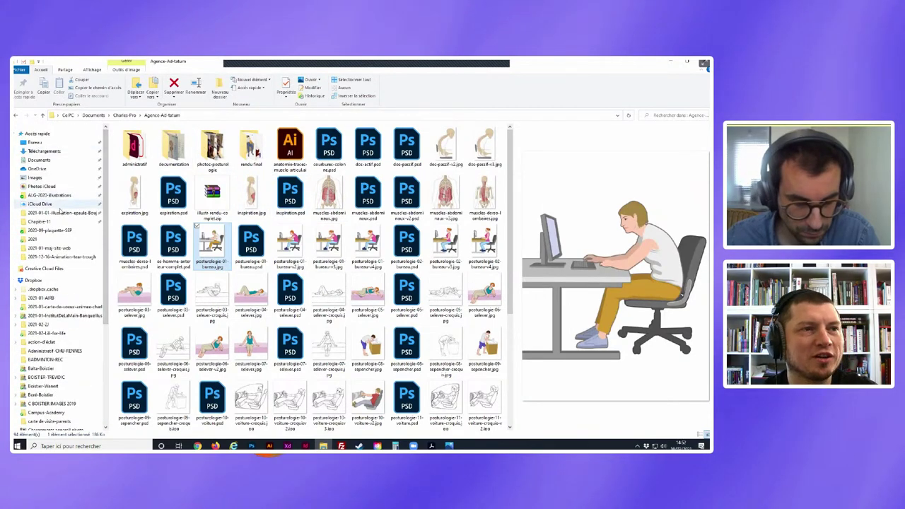
left_click(52, 258)
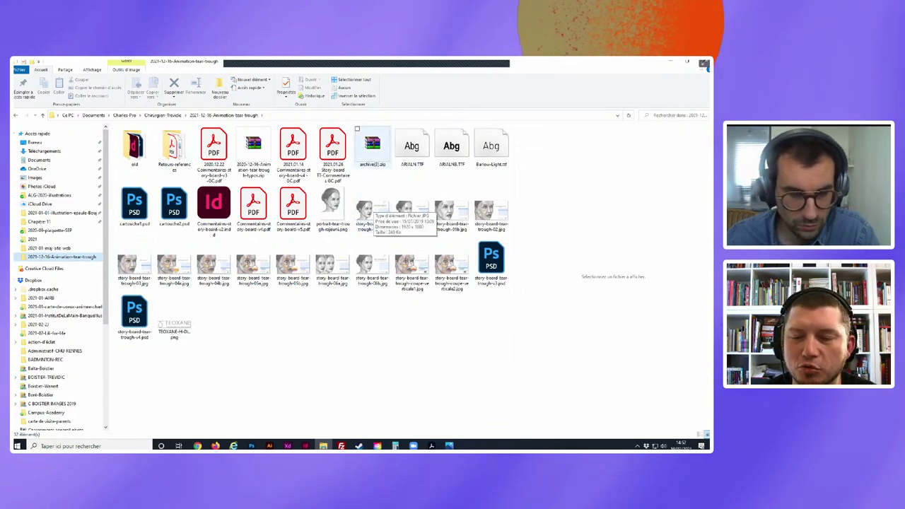
key("alt+Tab")
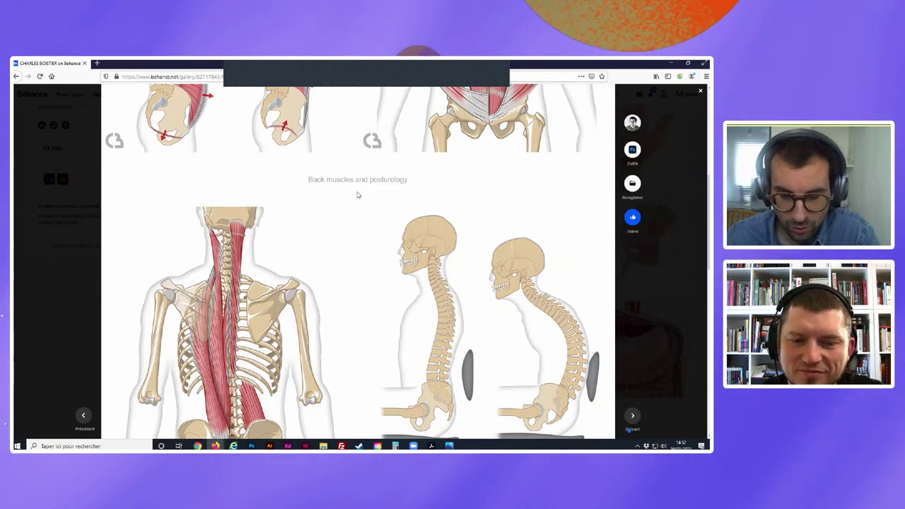
- Close the posturology project viewer and scroll the Behance portfolio grid
left_click(700, 94)
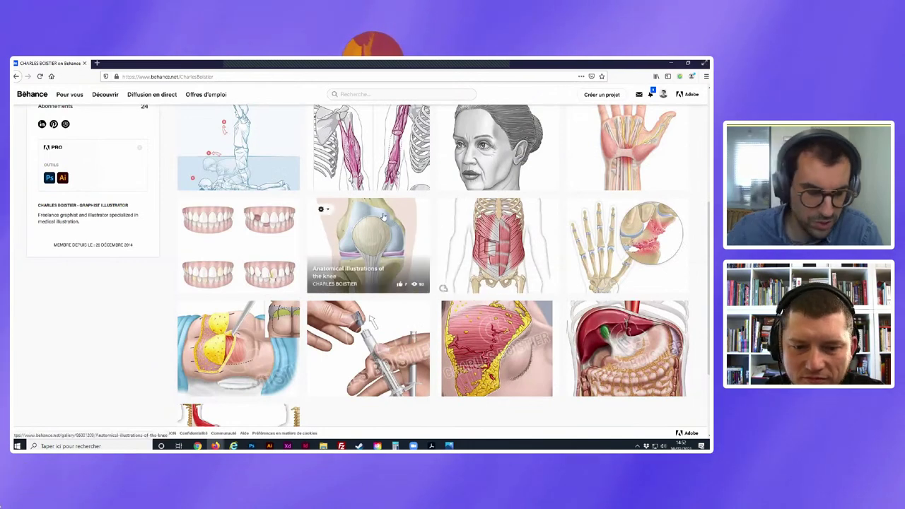
scroll(384, 216, "up", 2)
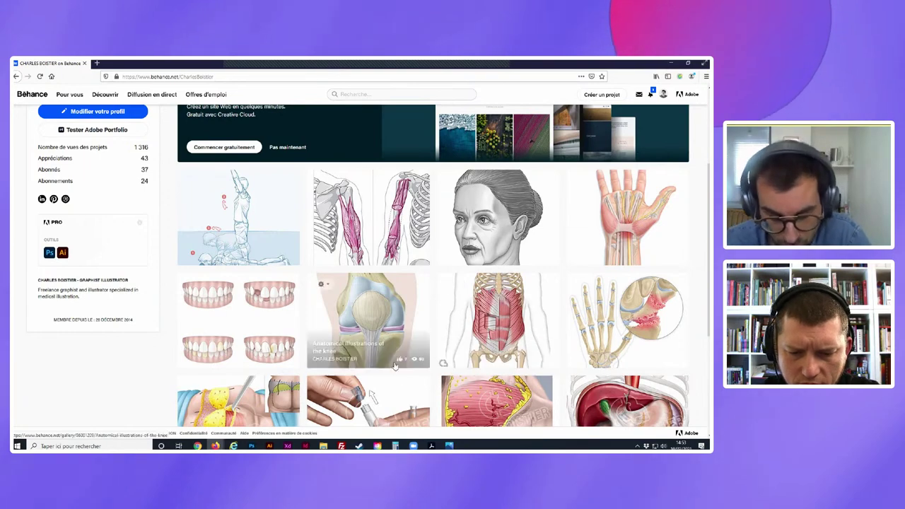
scroll(506, 314, "down", 2)
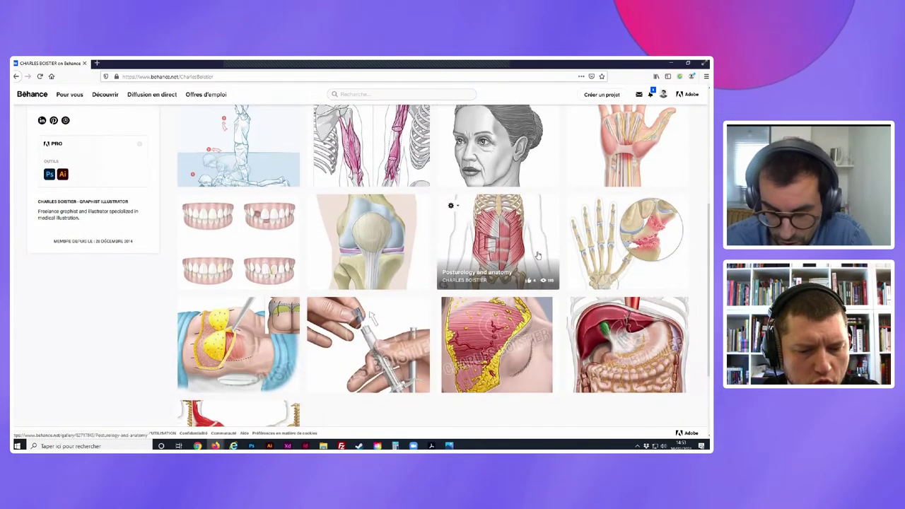
scroll(608, 269, "down", 2)
- Open the abdomen illustrations project and view its image enlarged in the lightbox
left_click(625, 258)
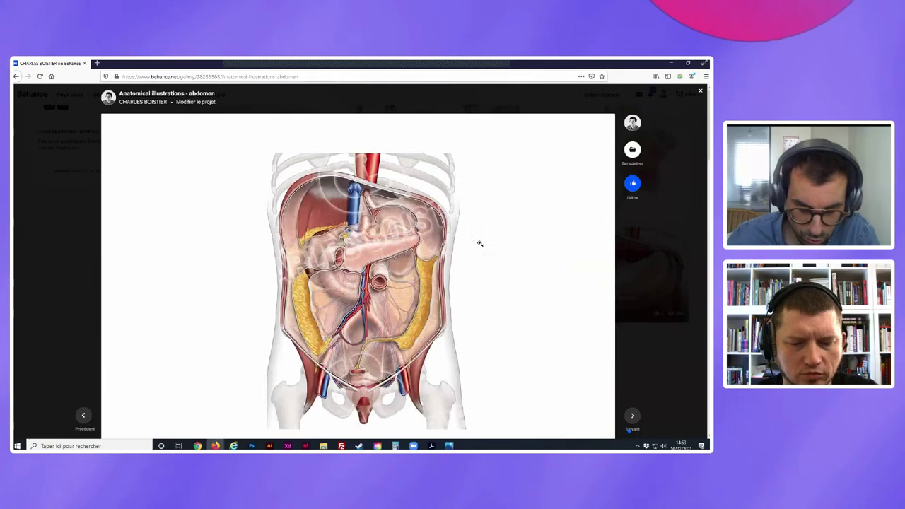
scroll(479, 268, "down", 2)
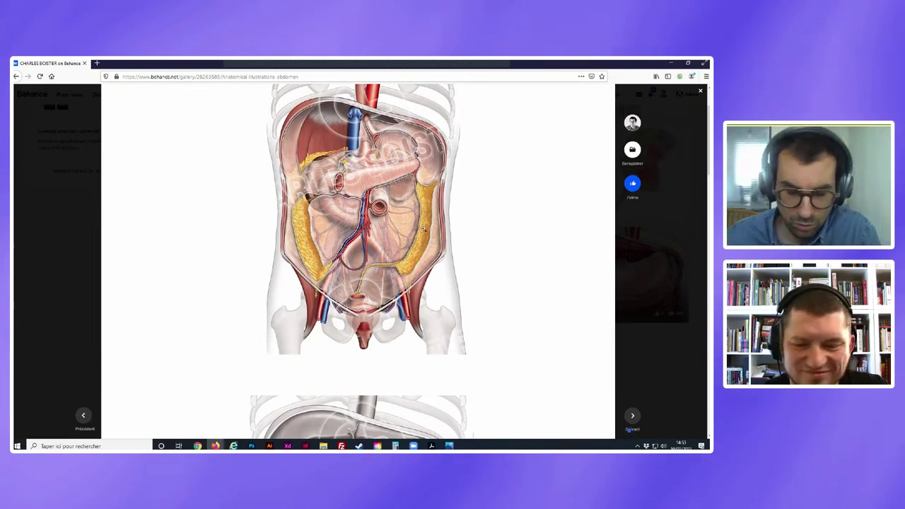
scroll(340, 206, "up", 1)
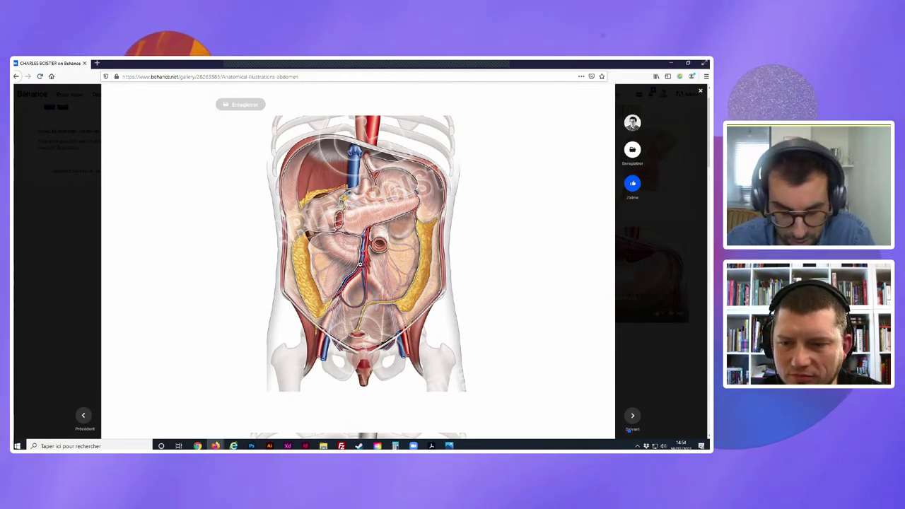
left_click(369, 262)
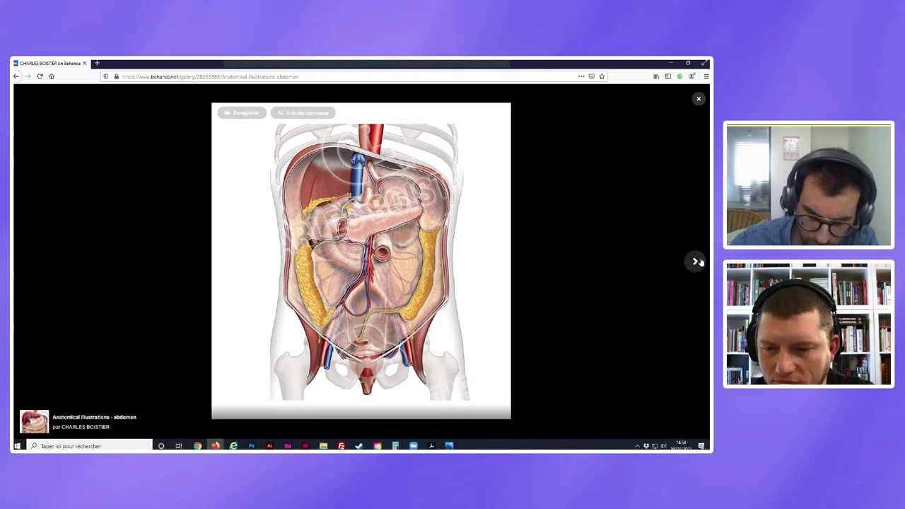
- Browse the enlarged abdomen illustrations from the vascular view through the intestines to the last image, then close the viewer
left_click(696, 262)
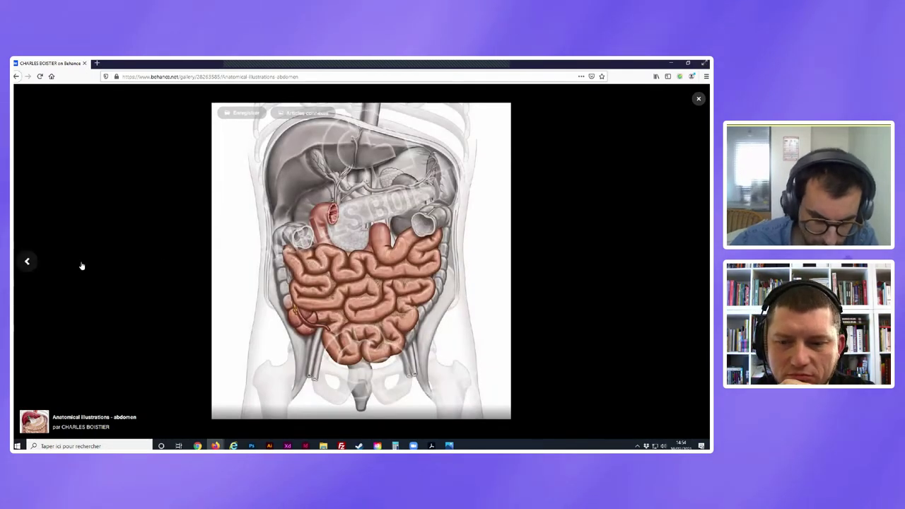
left_click(30, 264)
mouse_move(626, 265)
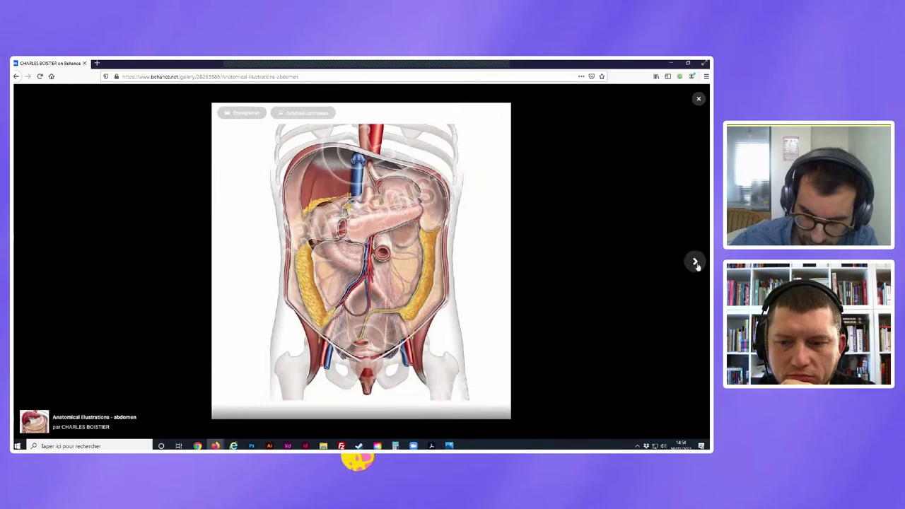
left_click(696, 263)
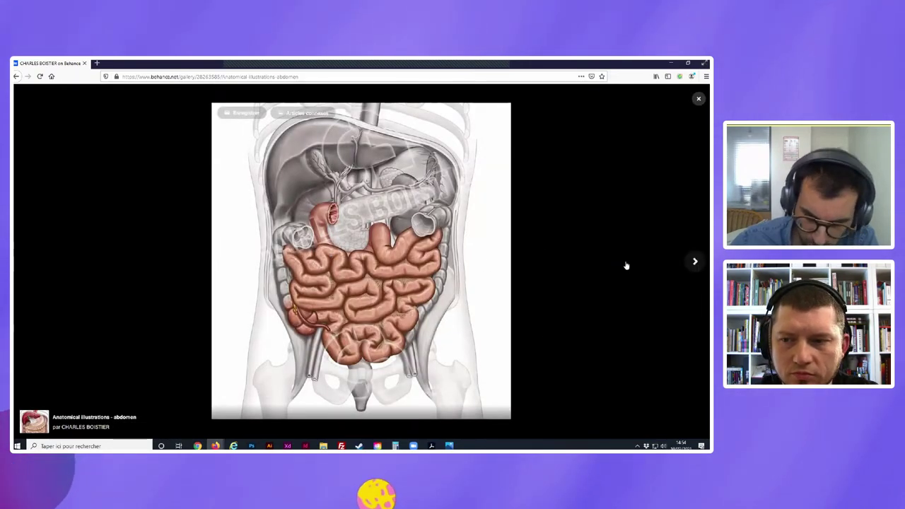
left_click(695, 263)
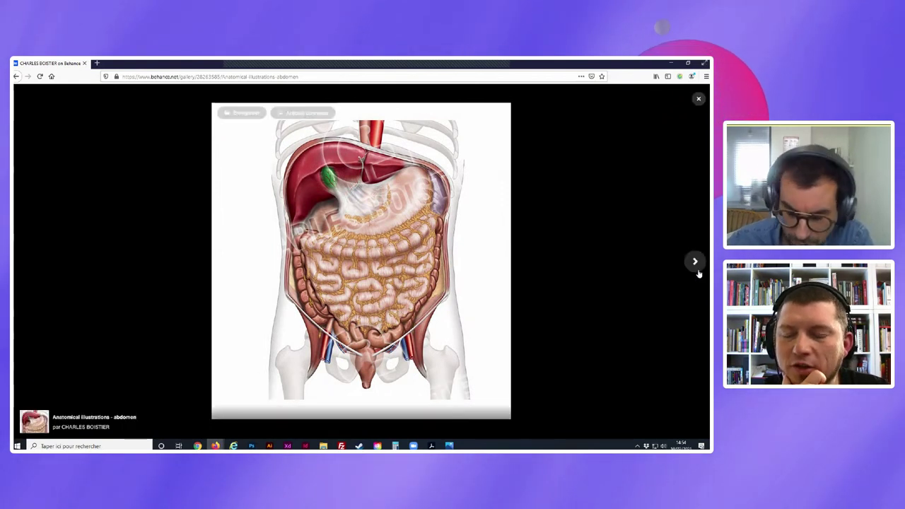
left_click(696, 263)
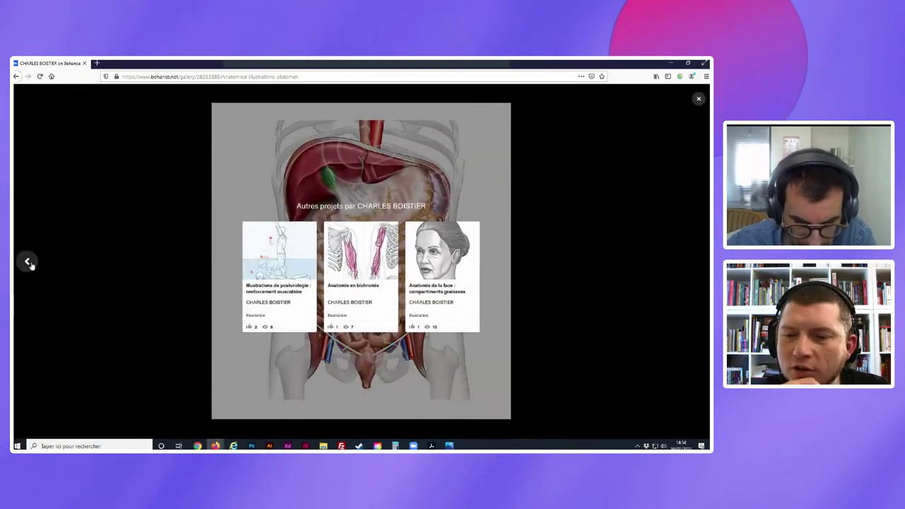
left_click(29, 263)
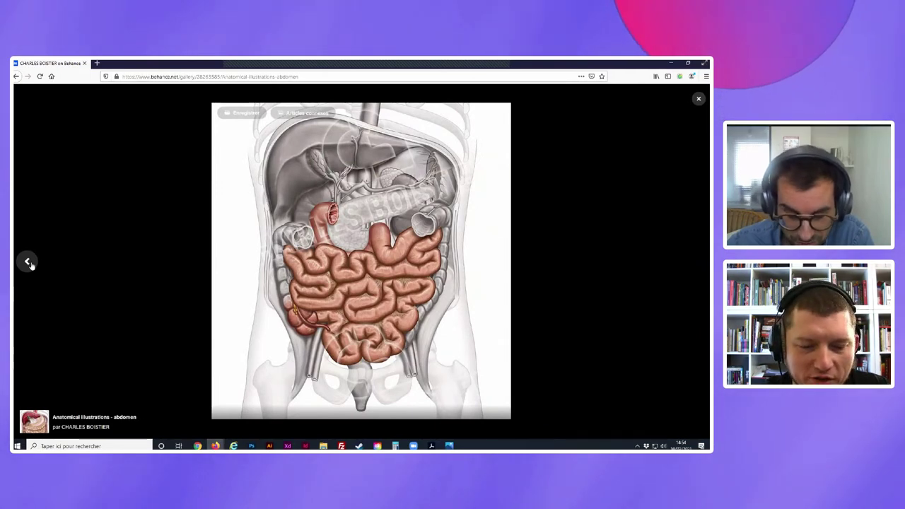
left_click(28, 262)
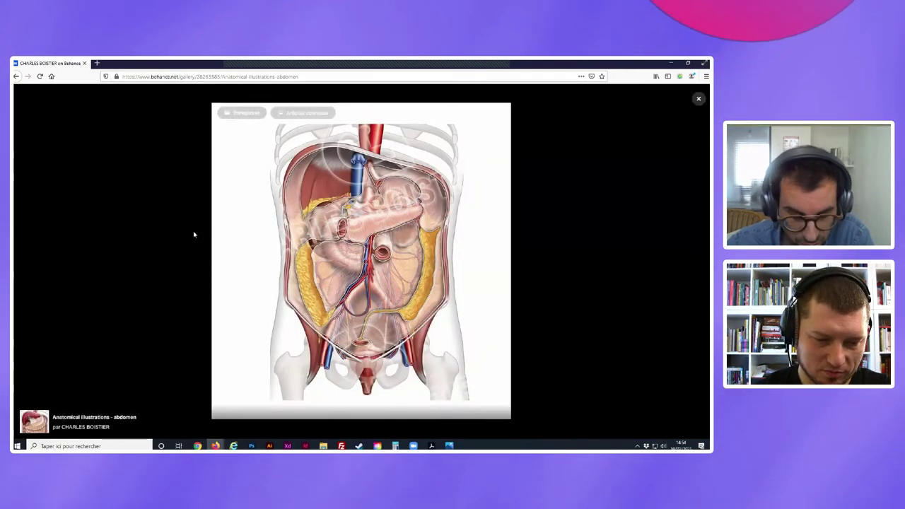
key("Escape")
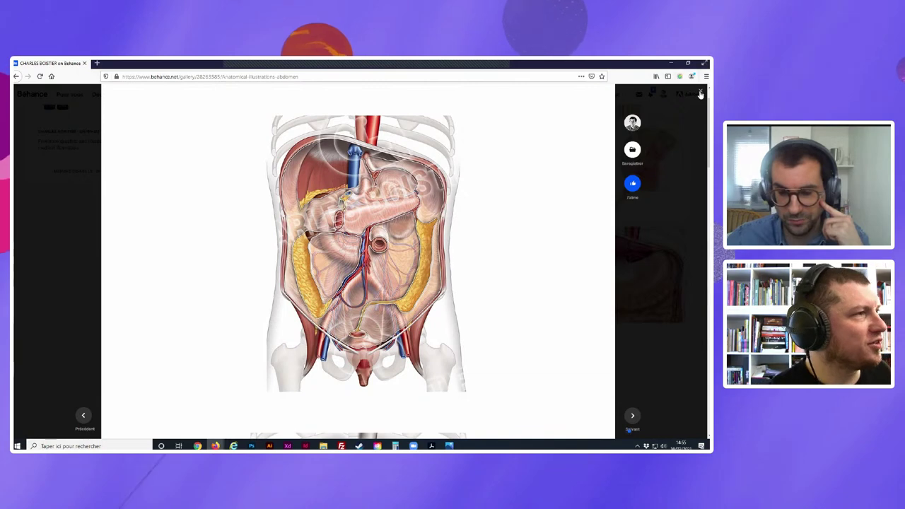
- Close the abdomen project and scroll up the illustrator's profile grid
left_click(701, 94)
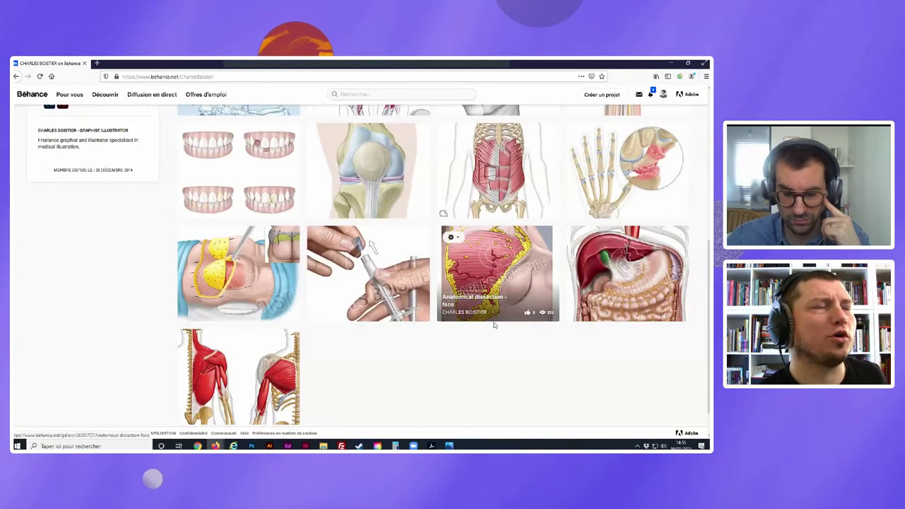
scroll(439, 325, "up", 1)
- View the enlarged hand bones and arm nerve illustrations in 'Surgery of the hand', then switch to File Explorer
left_click(606, 199)
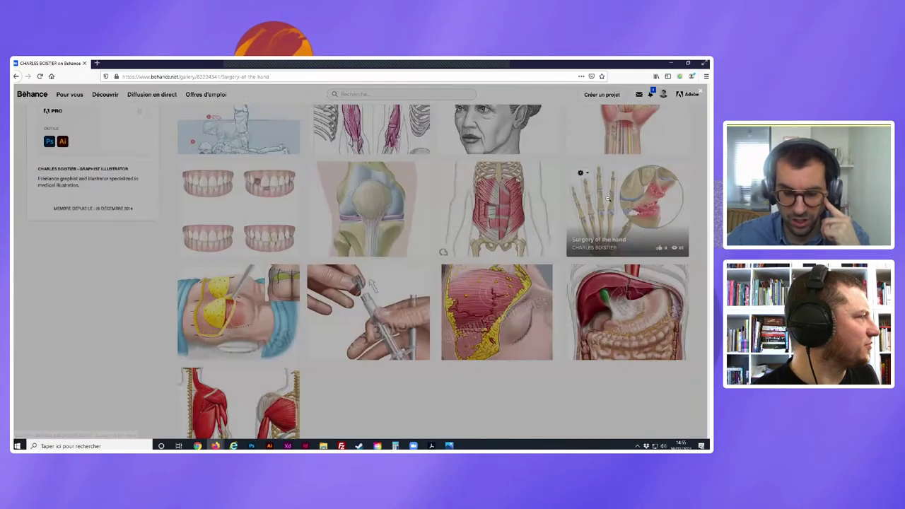
scroll(428, 264, "down", 2)
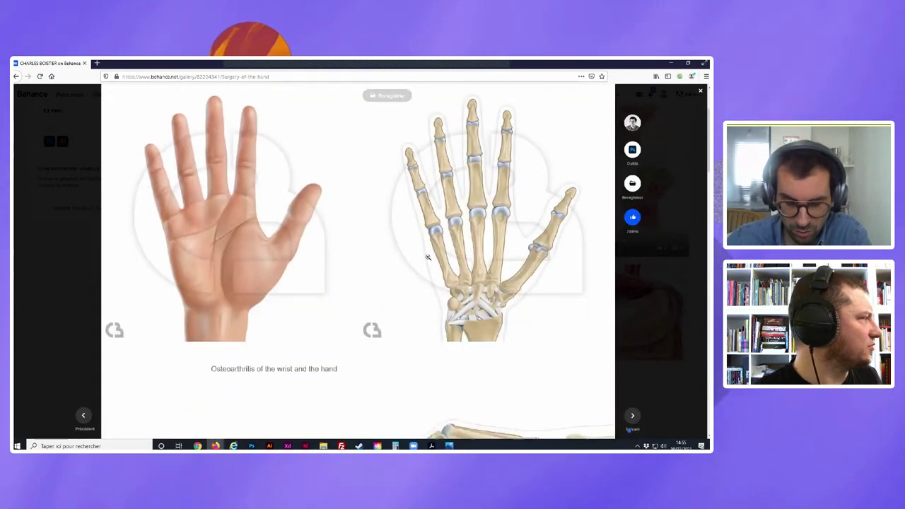
scroll(424, 259, "down", 3)
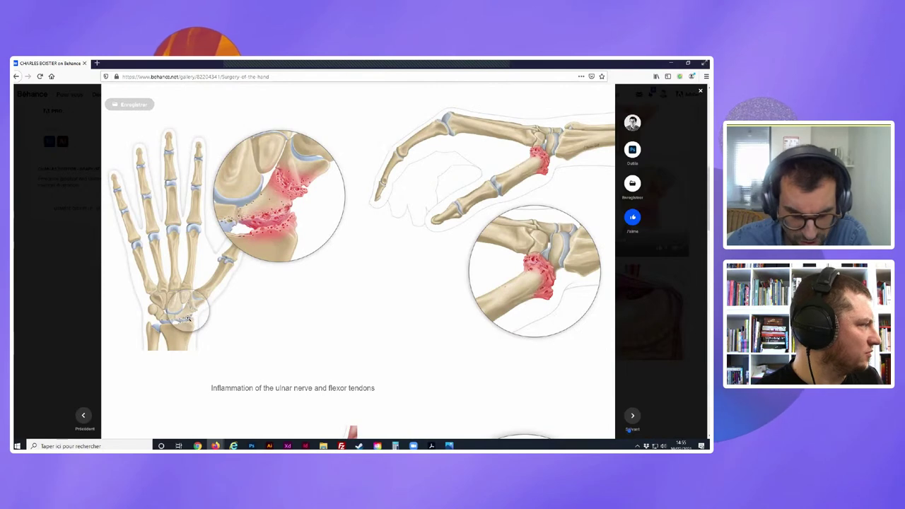
left_click(514, 210)
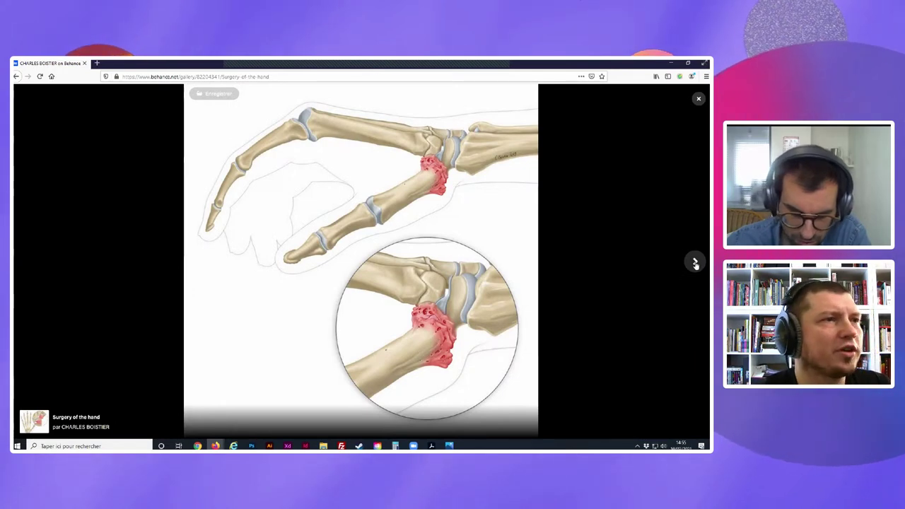
left_click(695, 263)
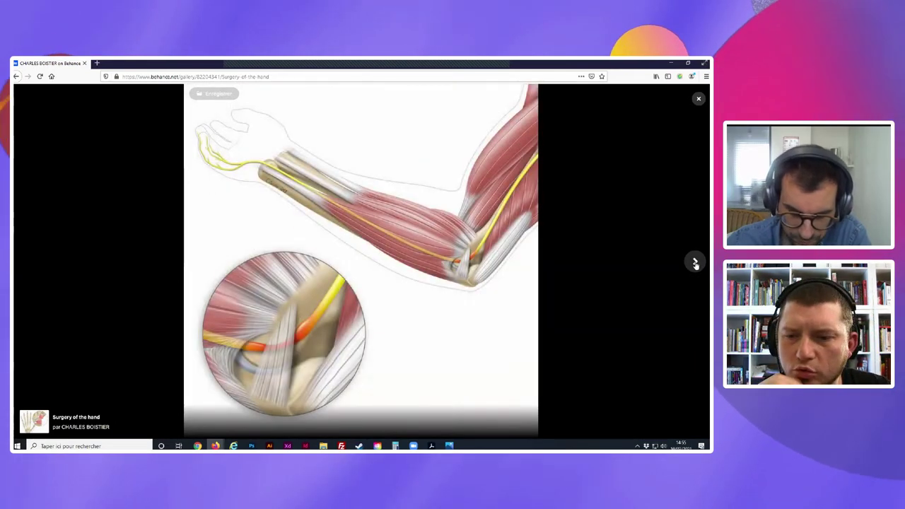
left_click(29, 261)
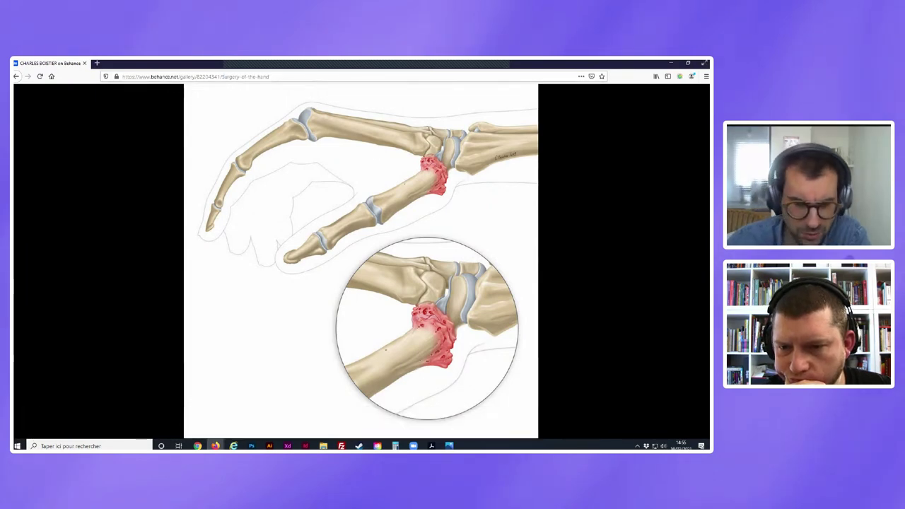
left_click(323, 445)
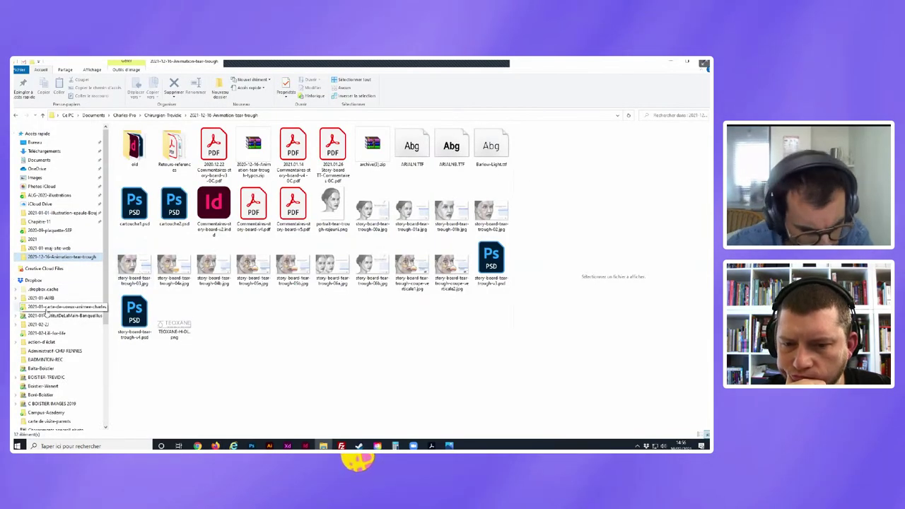
- Go to the Documents folder in File Explorer, then Alt+Tab back to the other window
left_click(41, 160)
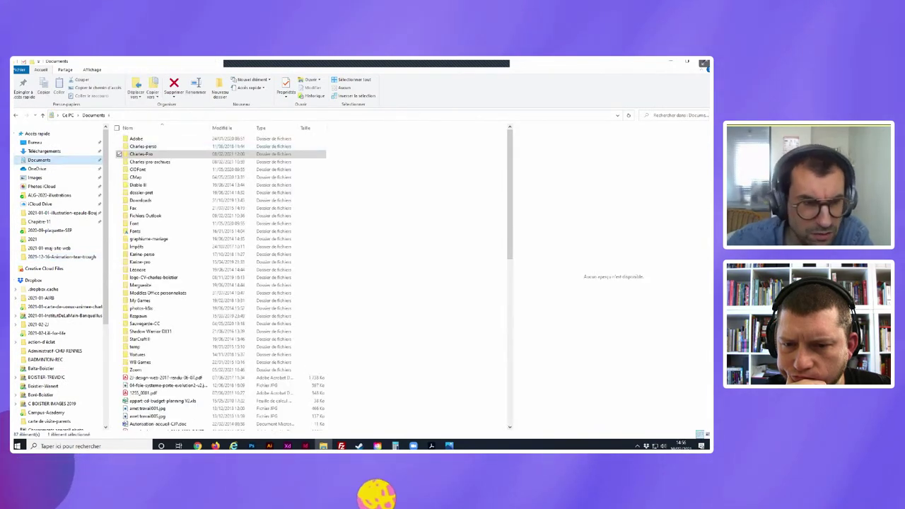
key("alt+Tab")
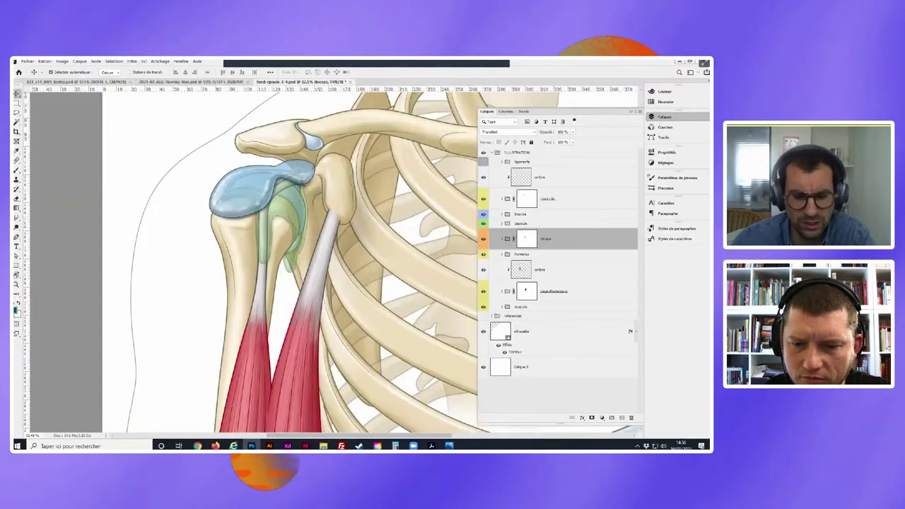
- Switch to the hand illustration document, zoom in and hide the hand-pattern texture background layer
key("ctrl+Tab")
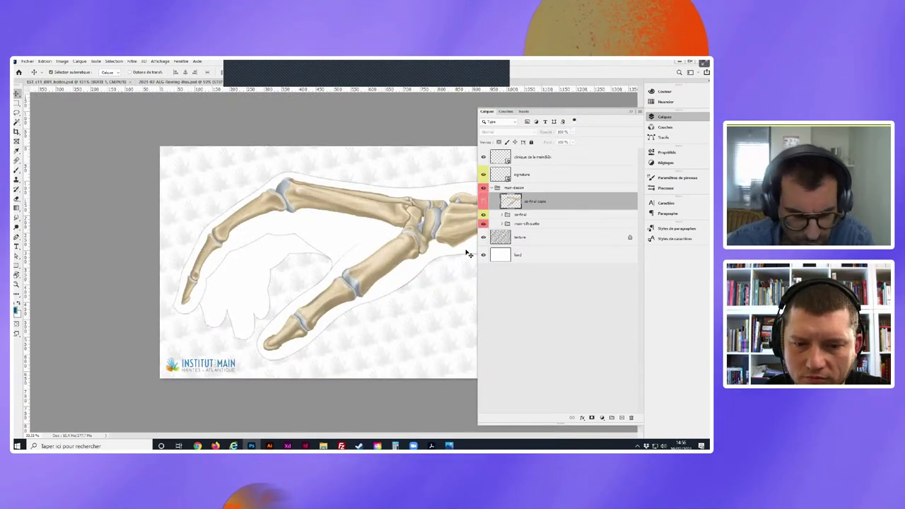
key("ctrl+plus")
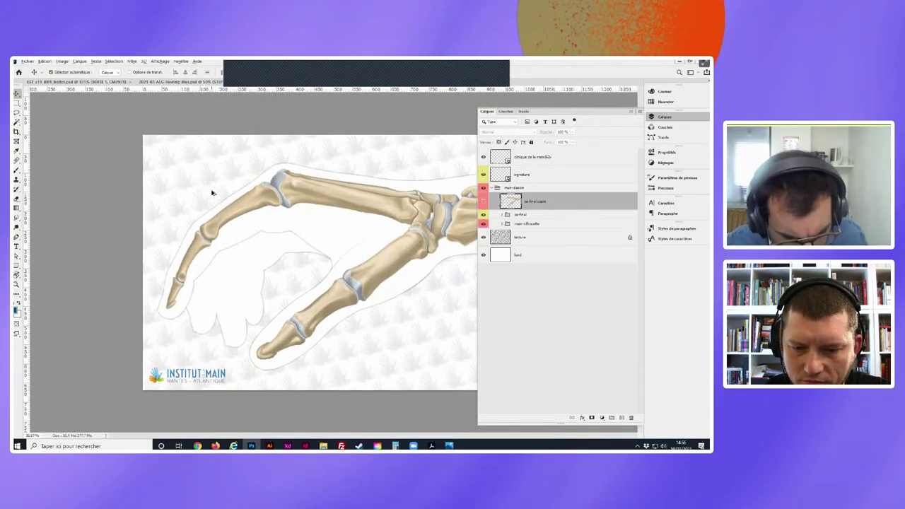
key("ctrl+plus")
key("ctrl+plus")
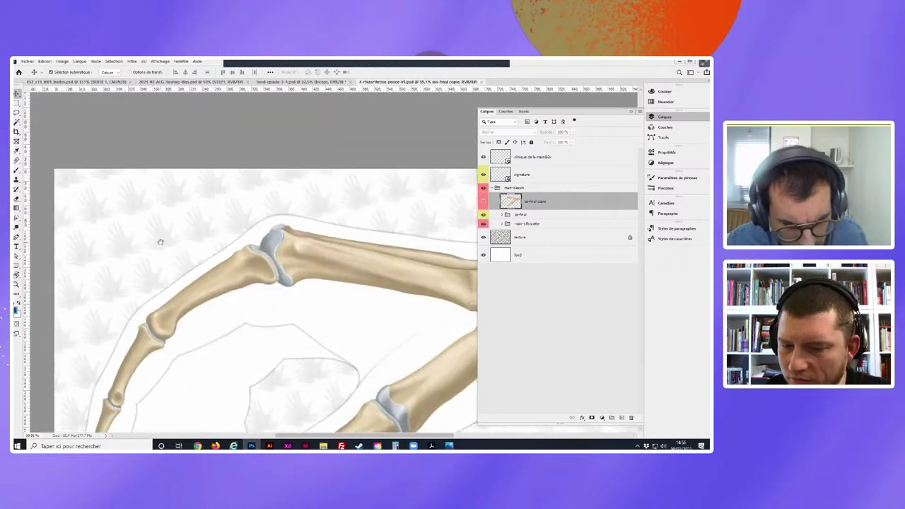
left_click(483, 236)
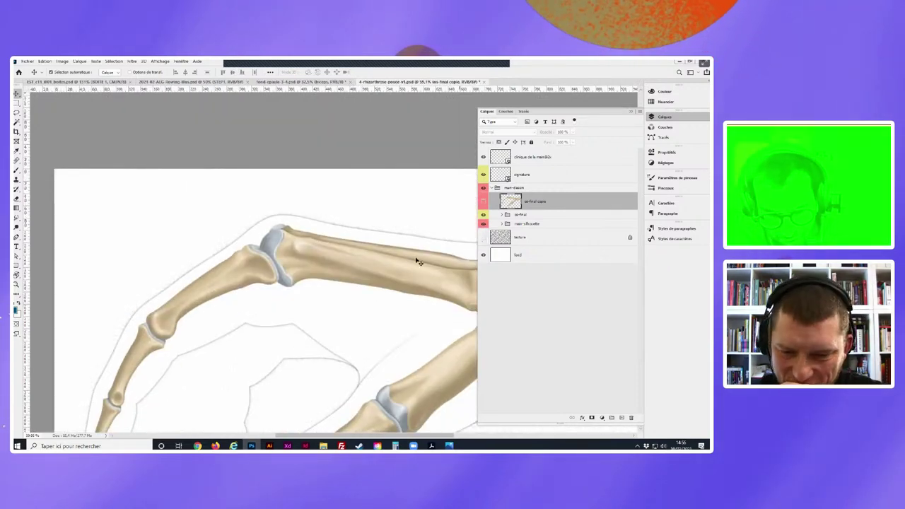
- Frame the metacarpals and wrist, then pick the painted bone's layer by clicking it on the canvas
left_click_drag(353, 229, 338, 207)
key("ctrl+minus")
key("ctrl+plus")
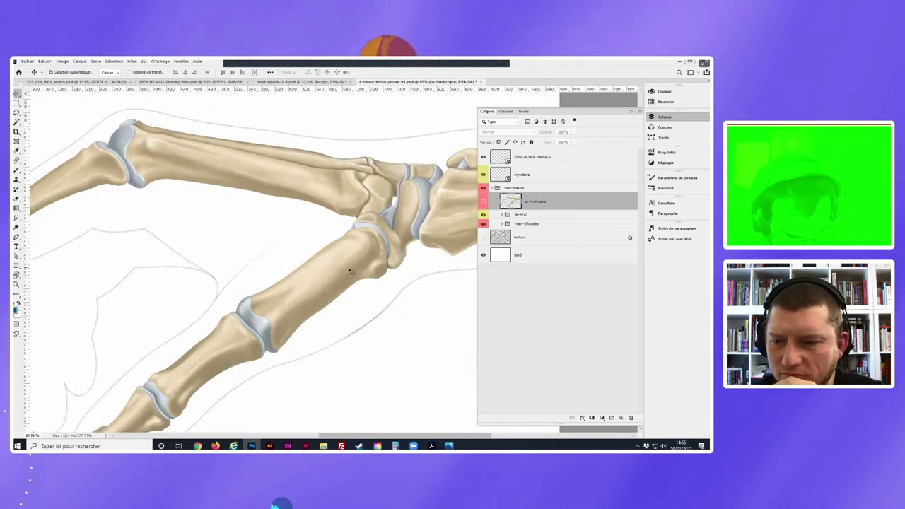
scroll(349, 271, "up", 2)
scroll(339, 271, "up", 2)
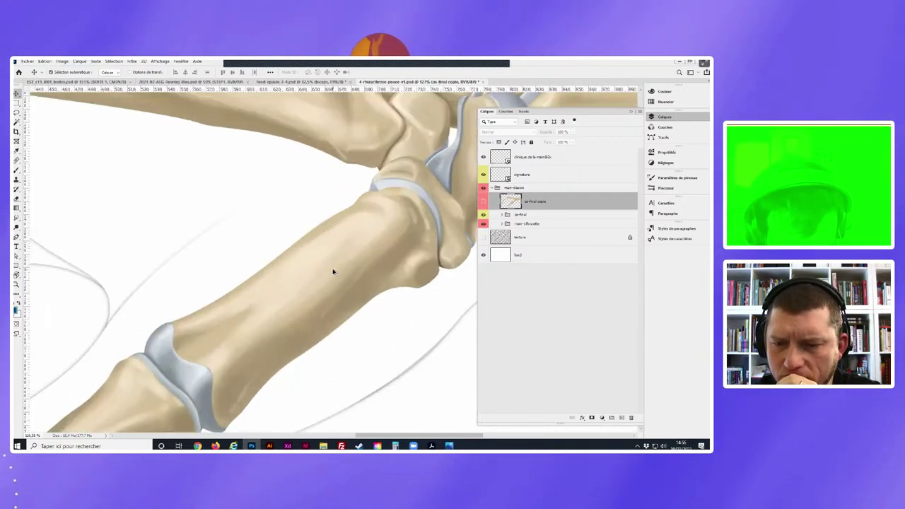
left_click(301, 286)
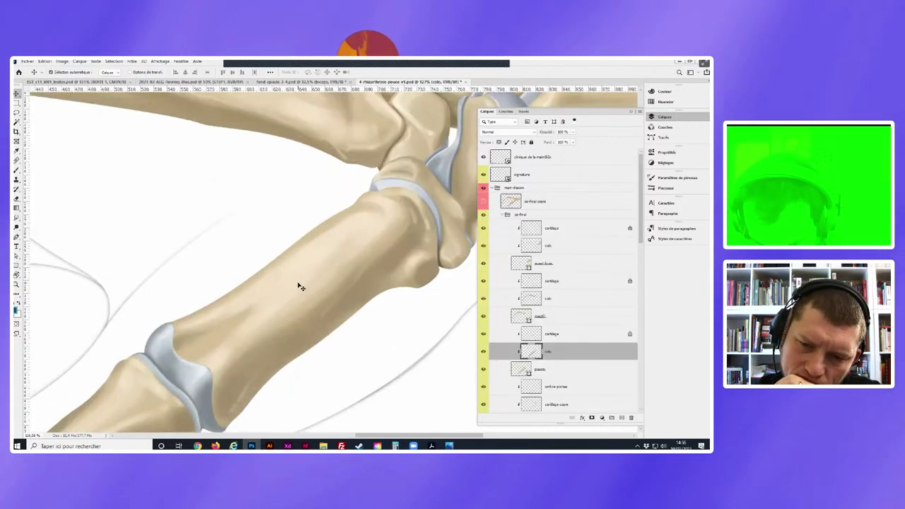
- Toggle os-final and the pouce layers to restore the finger bone shading and grey joint cartilage
left_click(484, 215)
left_click(483, 215)
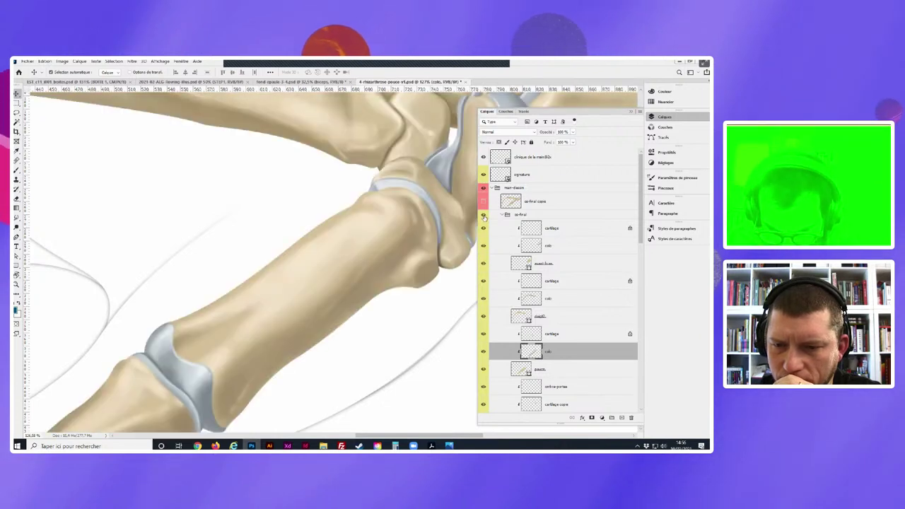
left_click(546, 369)
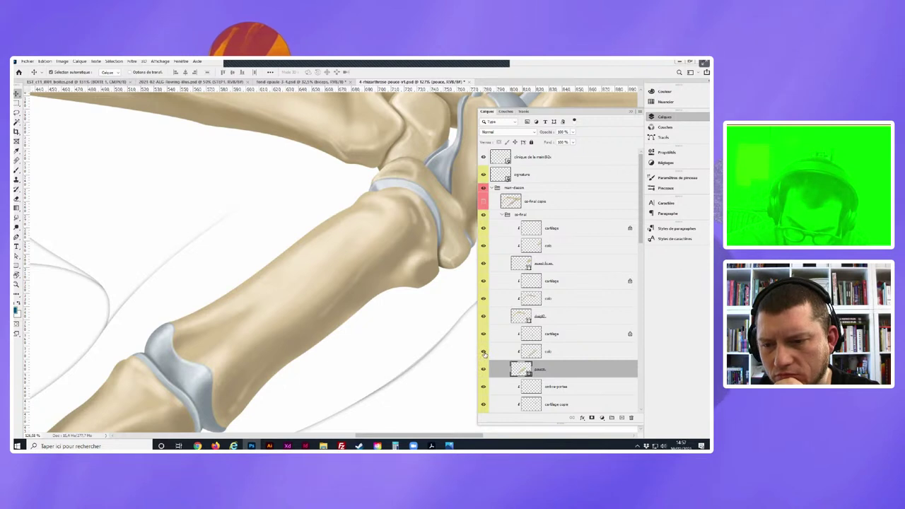
left_click(483, 336)
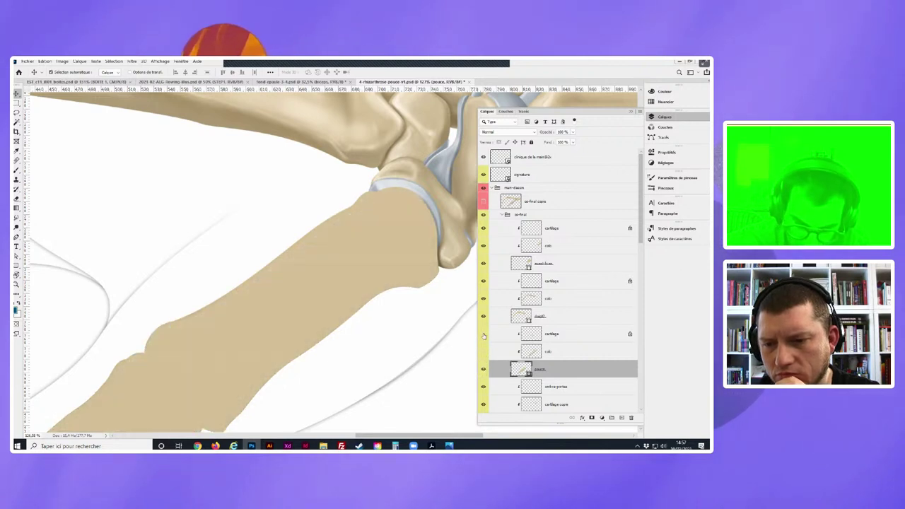
mouse_move(230, 311)
left_mouse_down()
mouse_move(284, 178)
mouse_move(319, 125)
left_mouse_up()
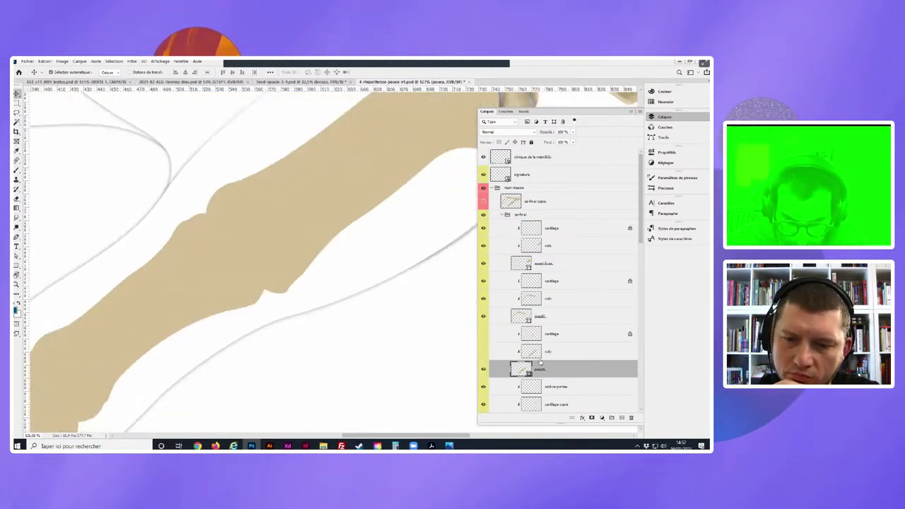
left_click(484, 351)
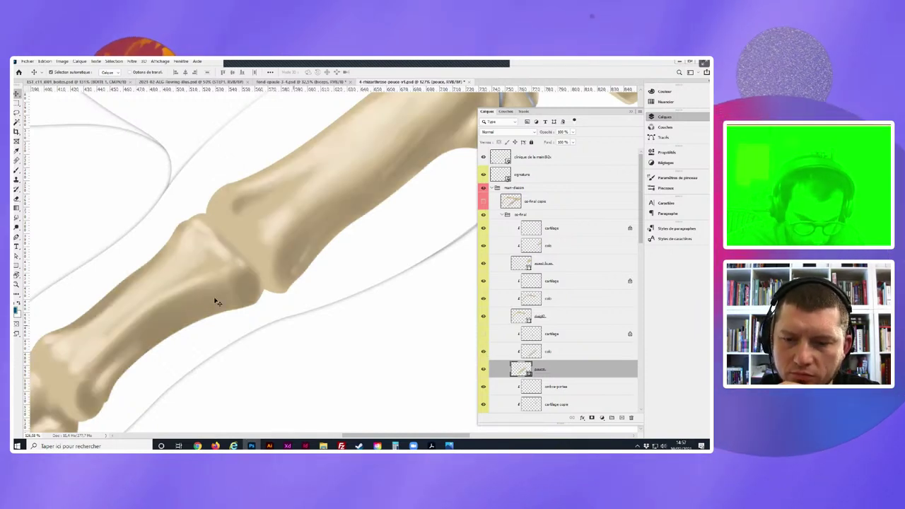
left_click_drag(217, 299, 323, 271)
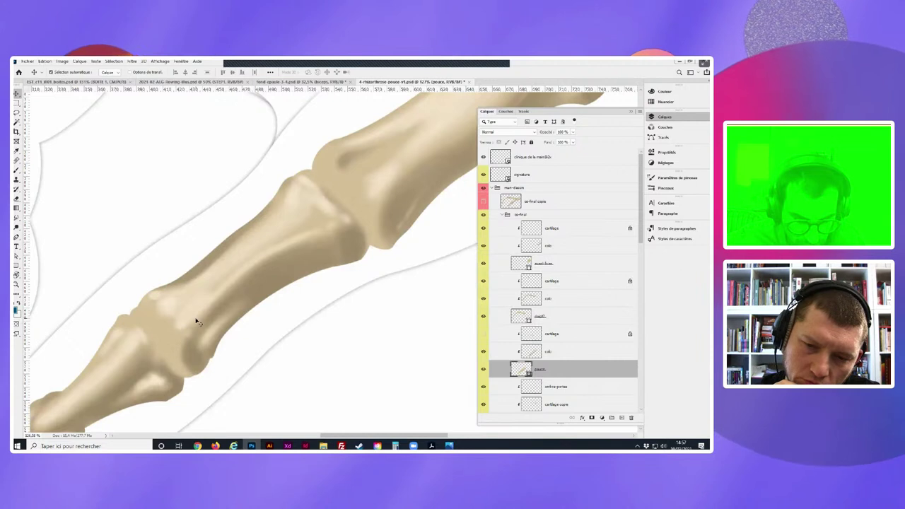
left_click(483, 334)
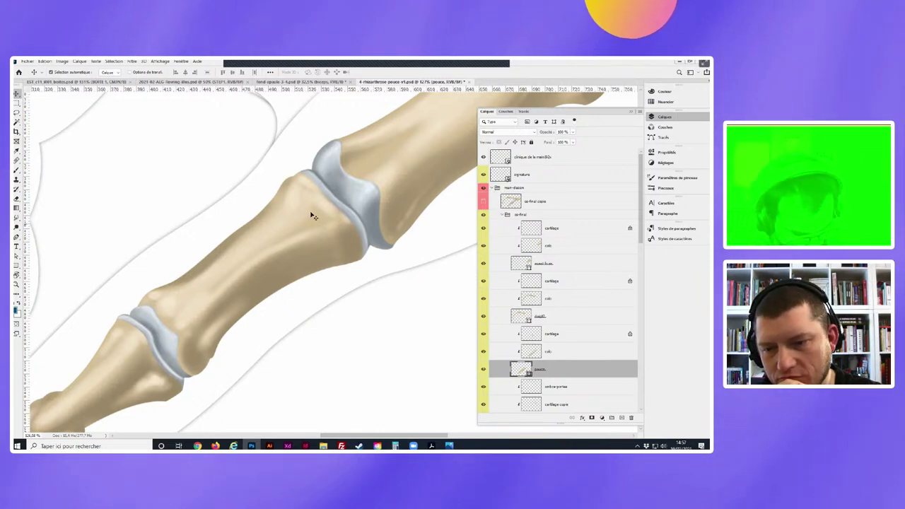
- Zoom out to the whole hand and close the thumb illustration document
scroll(311, 209, "down", 2)
scroll(303, 199, "down", 2)
scroll(300, 200, "down", 2)
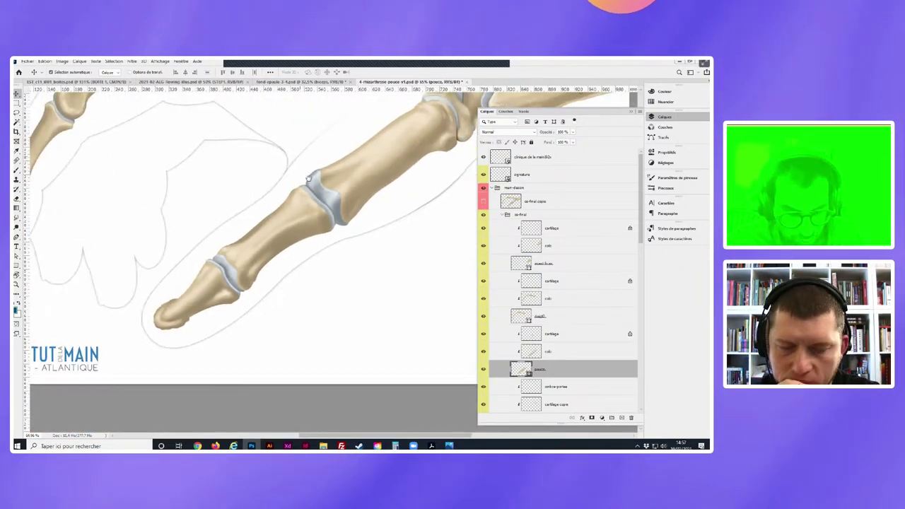
left_click_drag(302, 200, 324, 238)
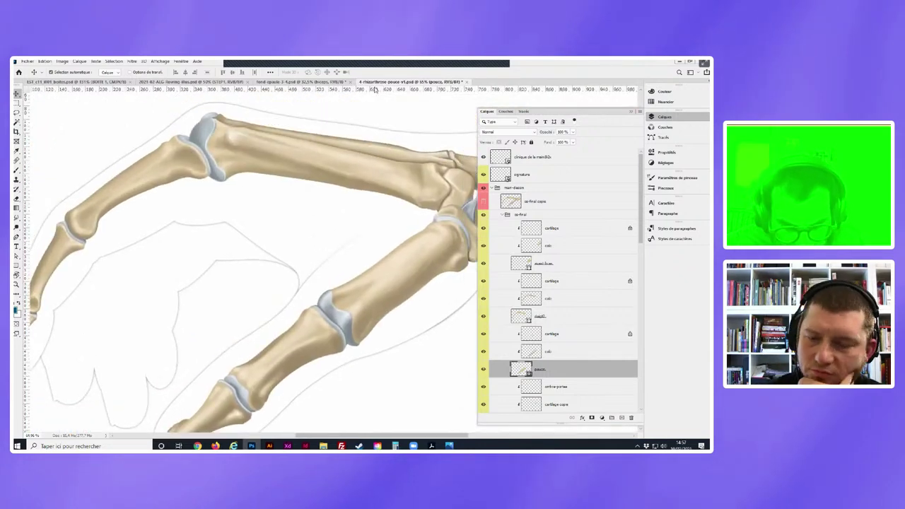
left_click(464, 82)
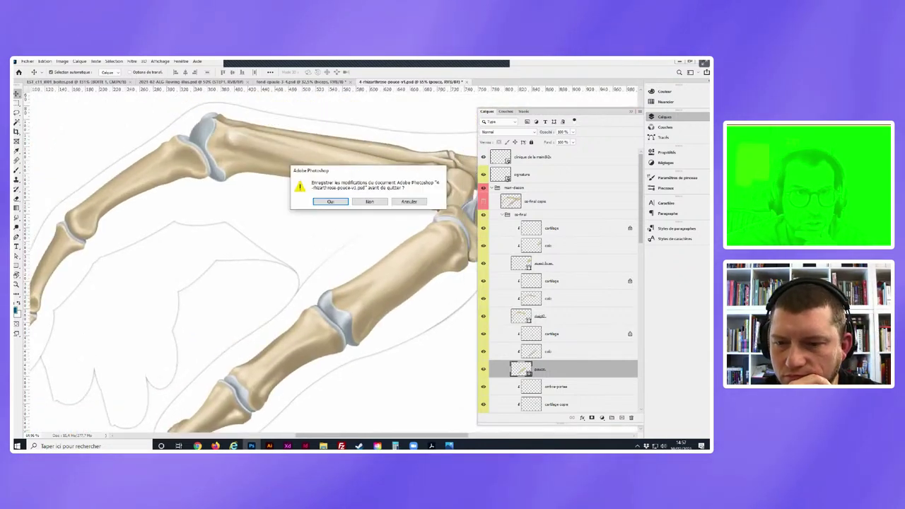
- Decline saving changes with Non so the hand file closes
left_click(370, 202)
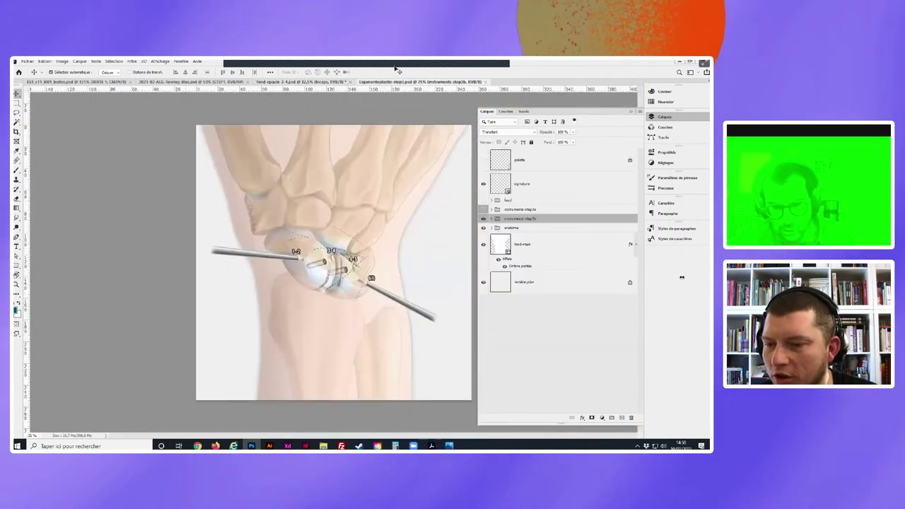
- Switch the visible instruments overlay to the yellow-instrument step and expand instruments-step3a
scroll(361, 213, "up", 2)
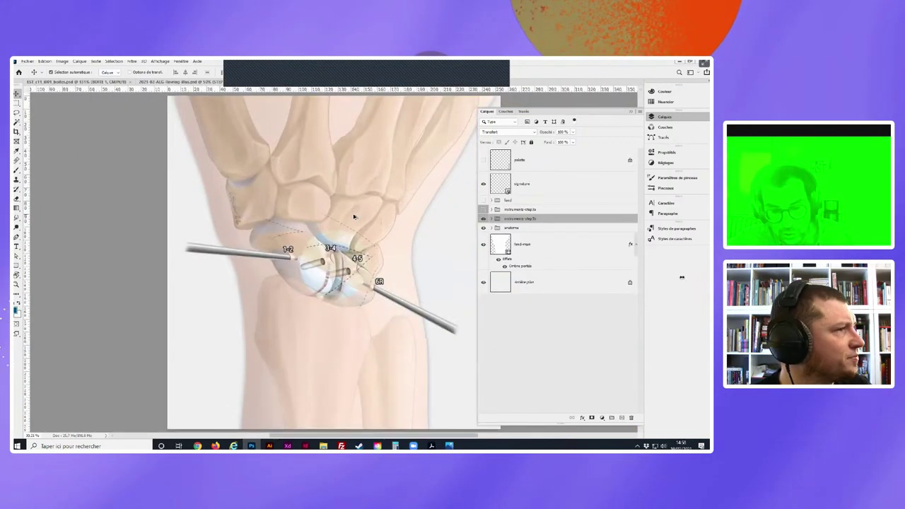
scroll(354, 215, "up", 1)
scroll(354, 217, "up", 1)
scroll(354, 216, "up", 1)
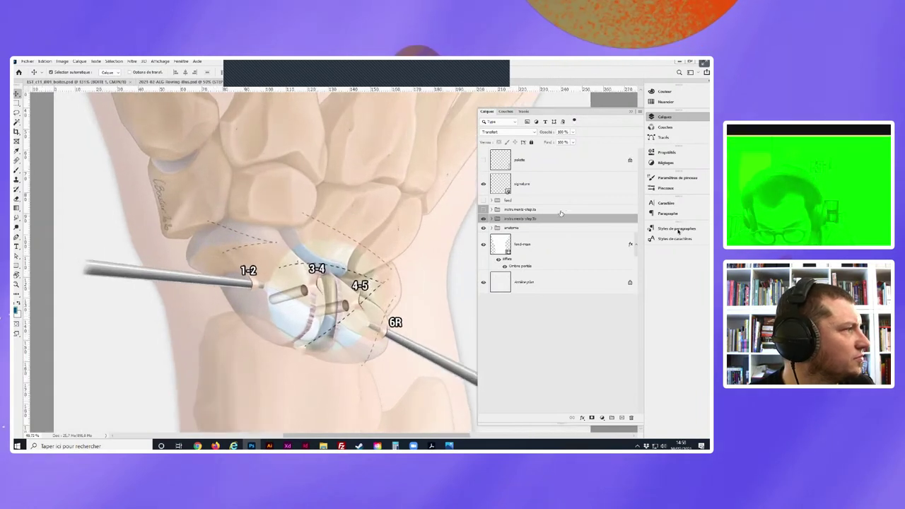
scroll(353, 199, "down", 2)
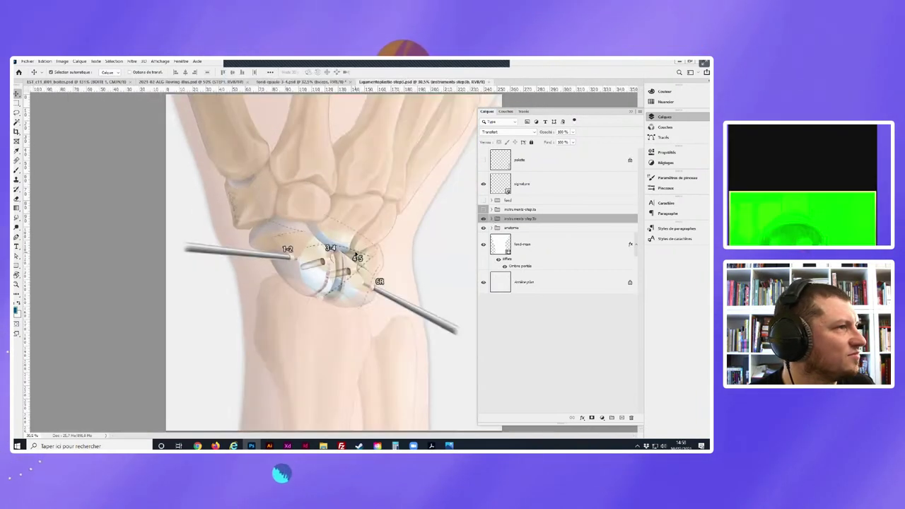
left_click(484, 218)
left_click(484, 209)
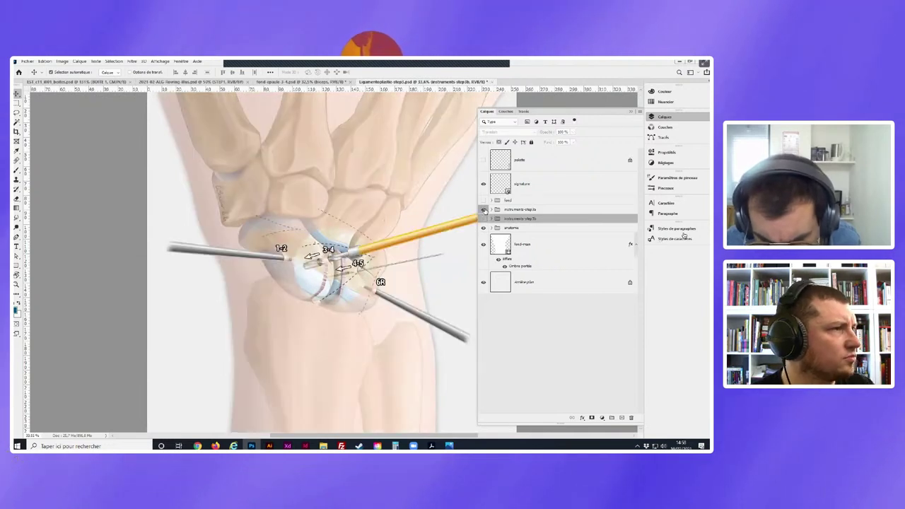
left_click(492, 209)
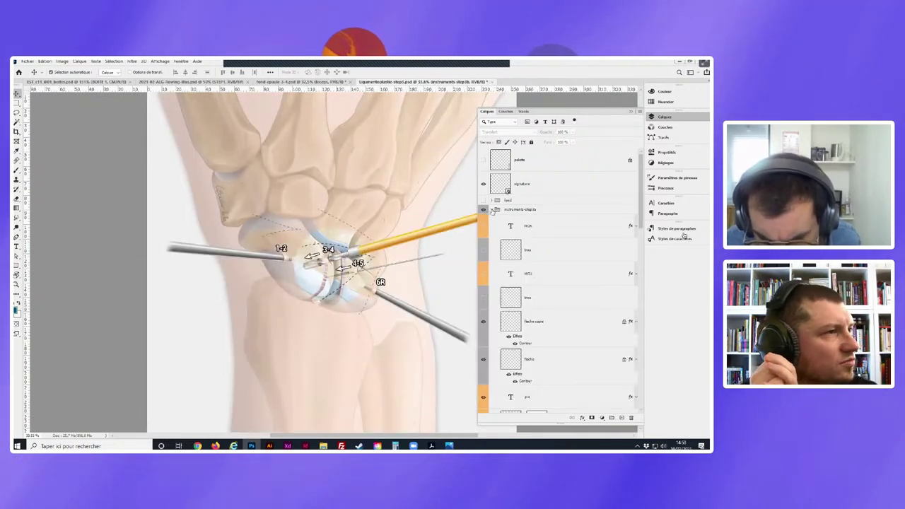
- Scroll through instruments-step3a and select the guide-broche copie layer
scroll(537, 269, "down", 3)
scroll(551, 269, "down", 3)
scroll(565, 269, "down", 3)
scroll(571, 269, "down", 3)
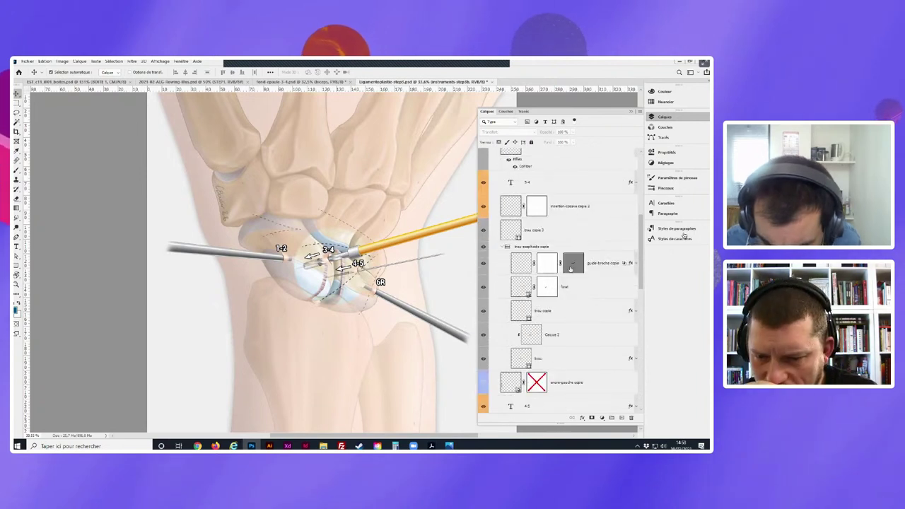
left_click(548, 269)
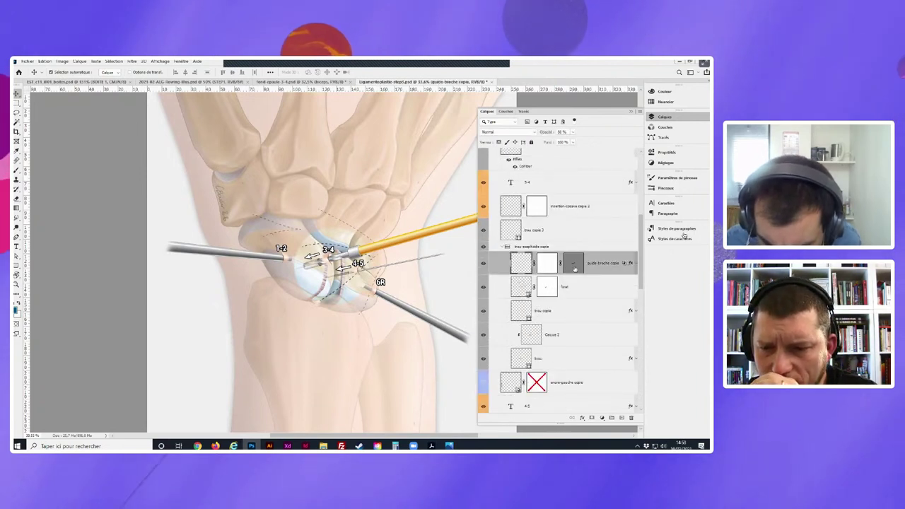
- Collapse the trou scaphoide copie and instruments-step3a groups and hide the instruments overlays
left_click(503, 246)
scroll(521, 262, "down", 3)
scroll(521, 263, "down", 3)
scroll(521, 262, "down", 3)
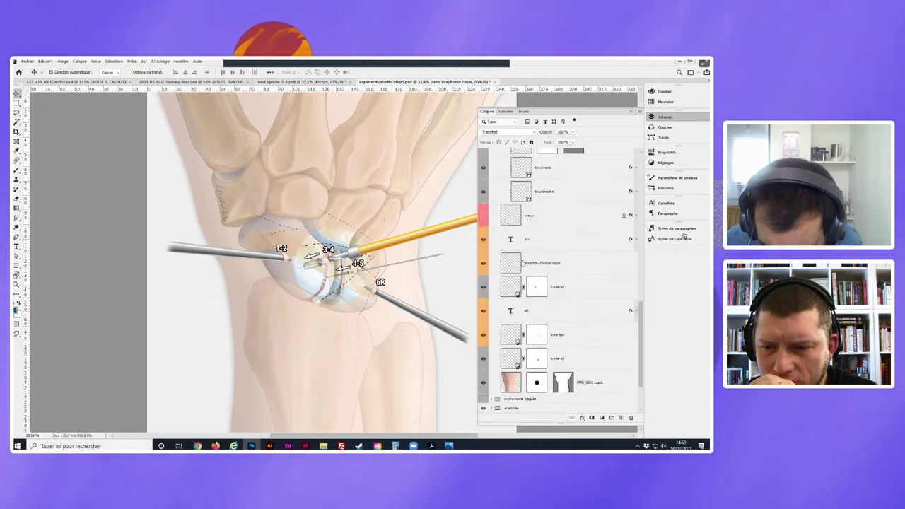
scroll(522, 263, "down", 1)
scroll(508, 352, "up", 5)
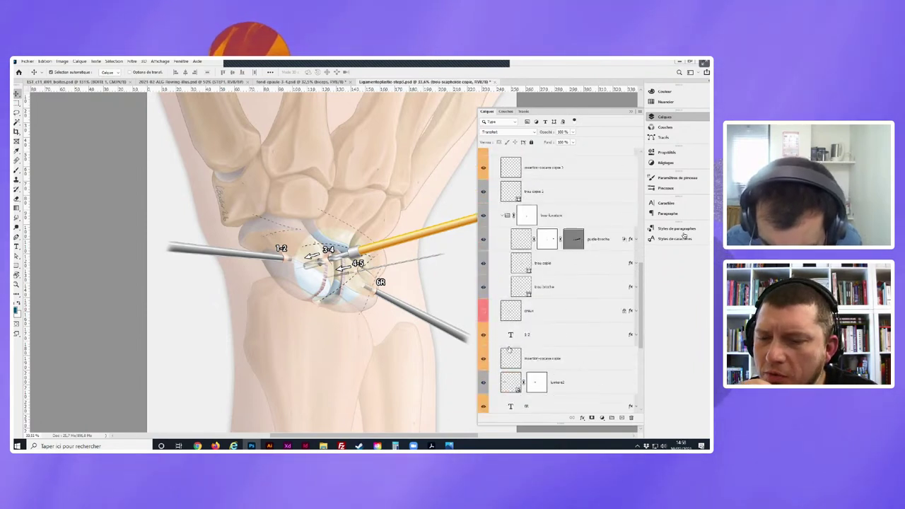
scroll(501, 297, "up", 5)
scroll(494, 262, "up", 5)
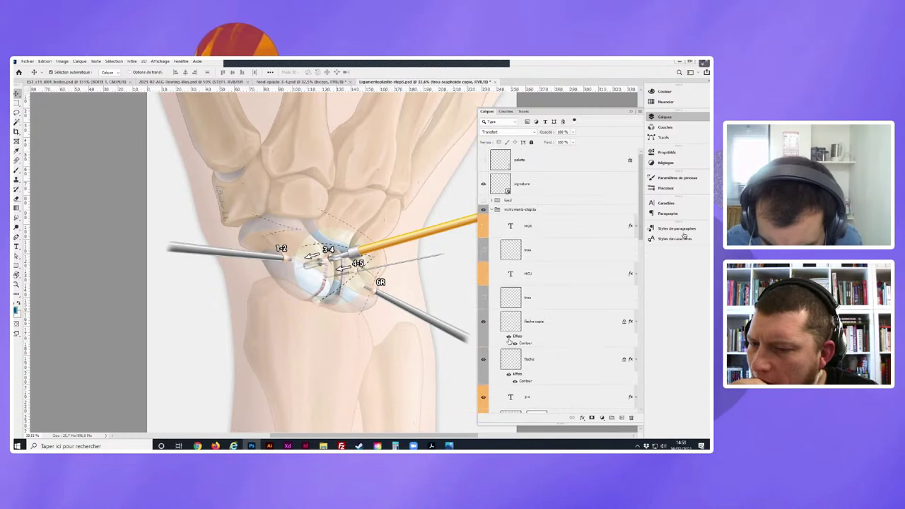
left_click(487, 209)
left_click(483, 209)
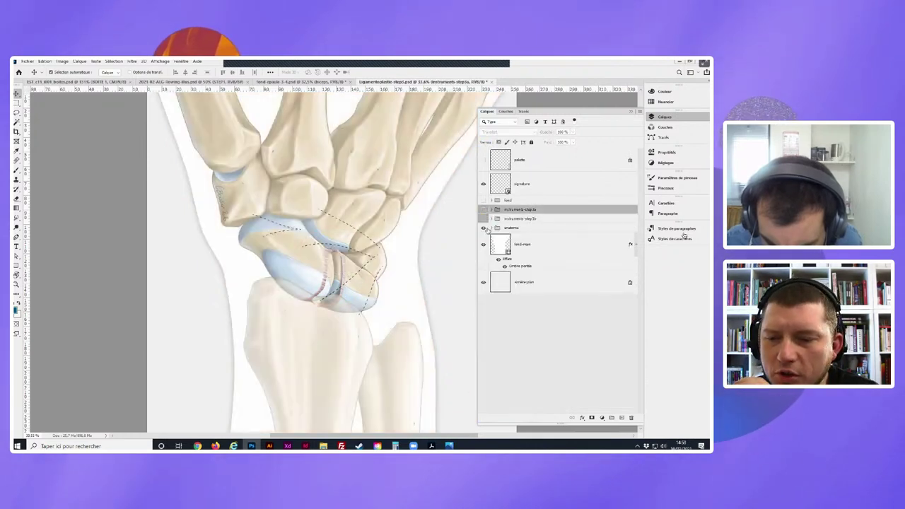
- Expand the anatomie group, collapse fond-croque-main, and toggle the LGMT SCAPHO-LUNAIRE ligament hatching on and off
left_click(497, 227)
scroll(520, 277, "down", 1)
scroll(516, 276, "down", 2)
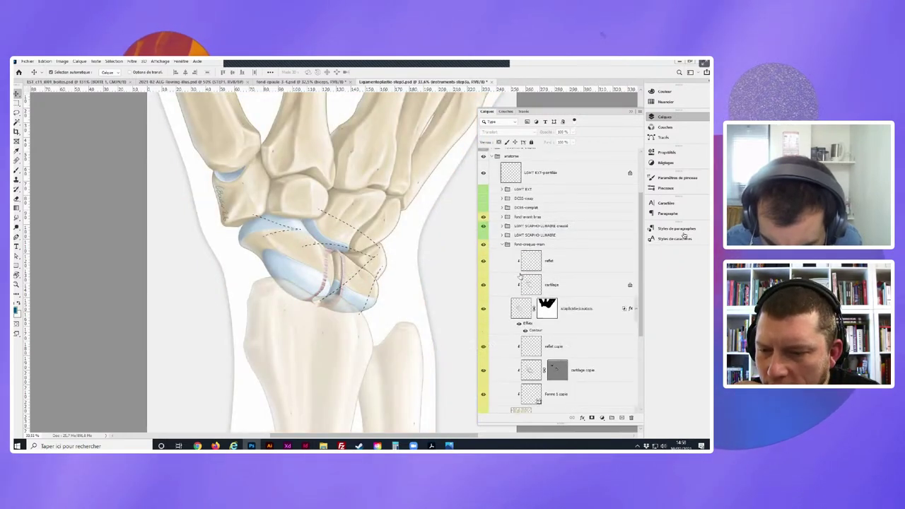
scroll(512, 274, "down", 1)
scroll(505, 272, "up", 2)
left_click(502, 269)
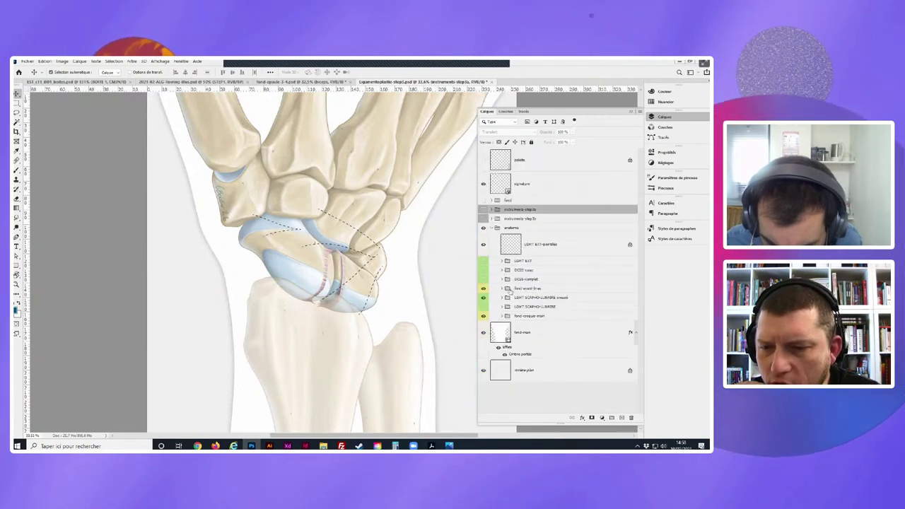
left_click(484, 307)
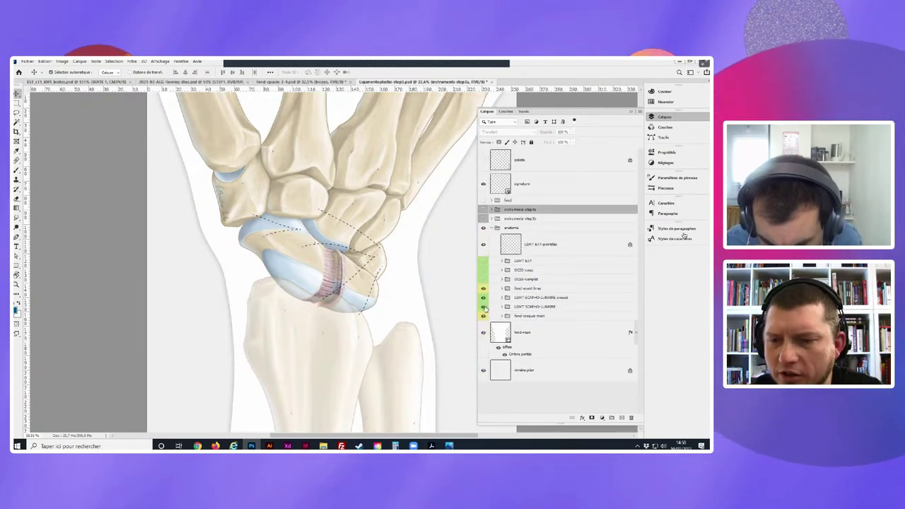
left_click(484, 306)
- Expand fond-croque-main and fond-avant-bras, inspect its two calque layers, then collapse fond-avant-bras
left_click(502, 317)
scroll(527, 322, "down", 1)
scroll(532, 327, "down", 1)
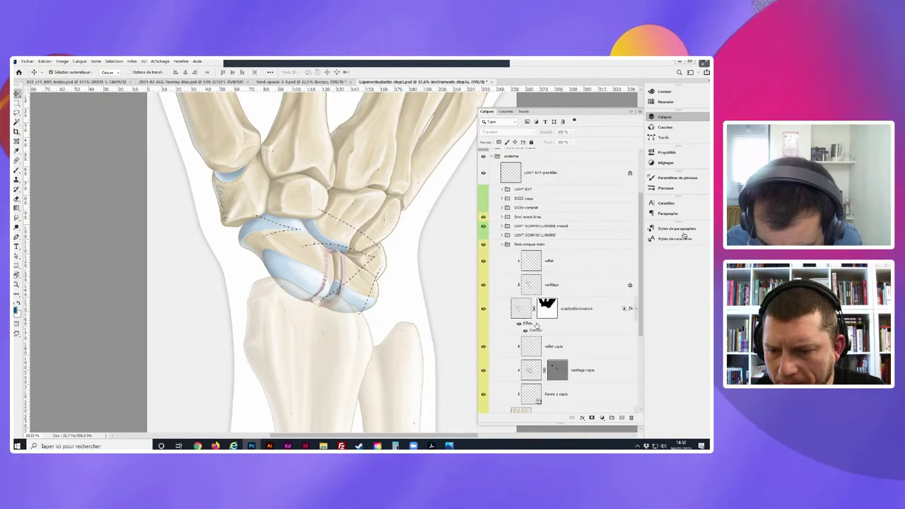
scroll(536, 336, "down", 1)
scroll(539, 345, "down", 1)
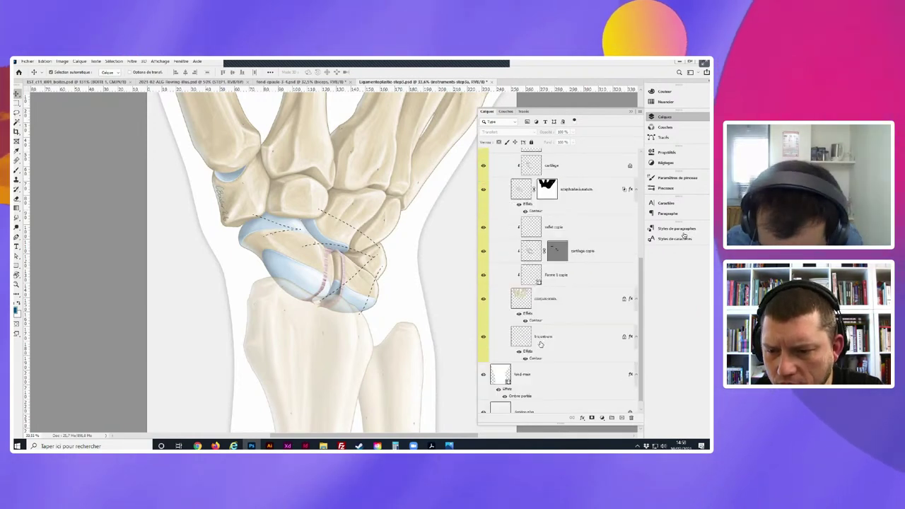
scroll(530, 318, "up", 2)
scroll(513, 282, "up", 1)
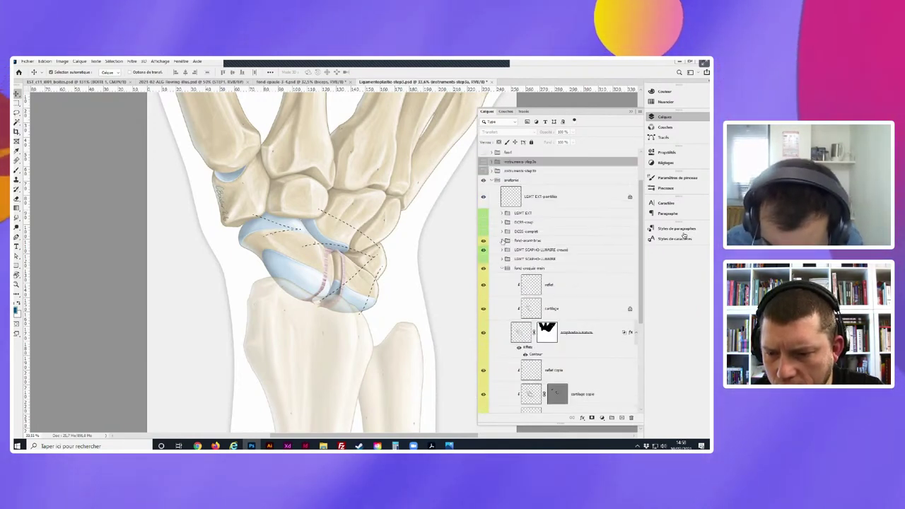
left_click(502, 240)
scroll(525, 280, "down", 2)
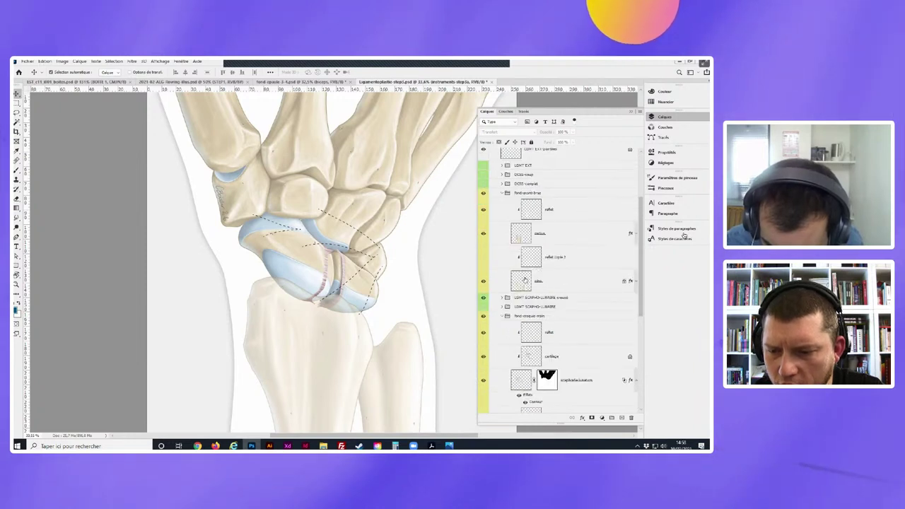
left_click(527, 234)
left_click(527, 280)
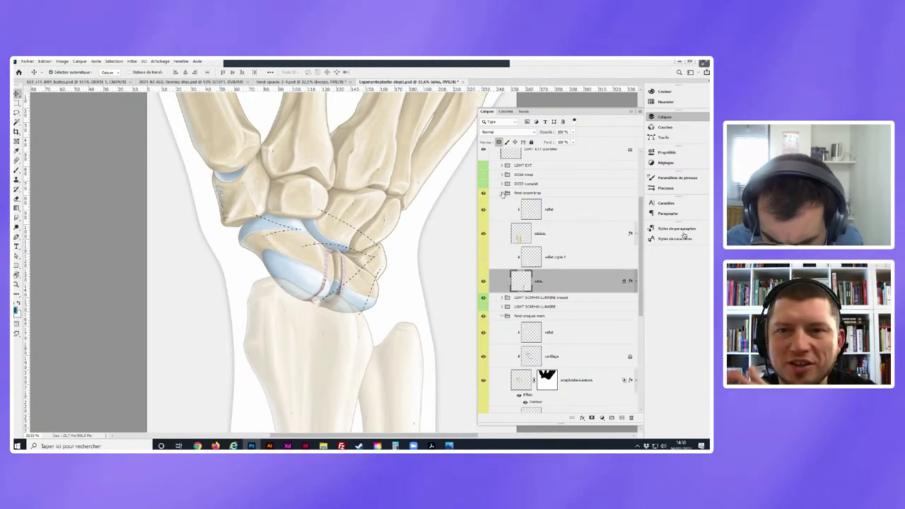
left_click(503, 193)
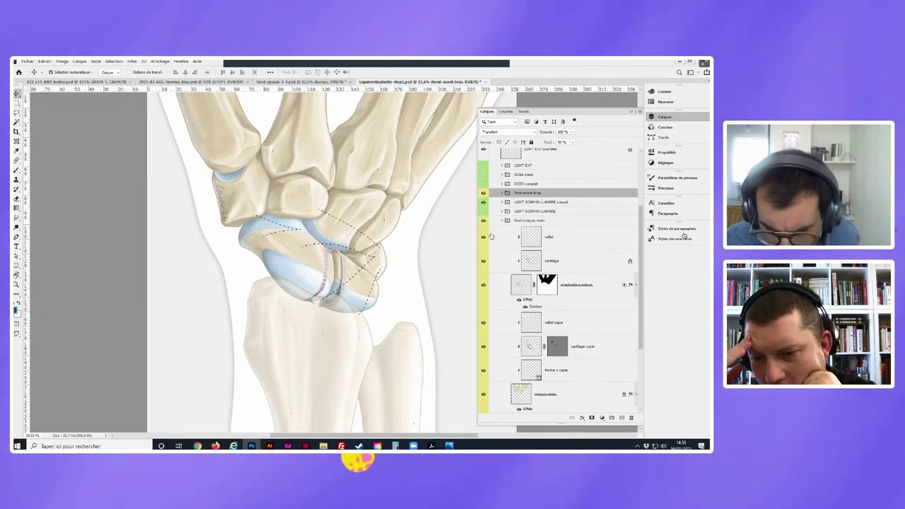
- Show the extra blue cartilage from cartilage copie, collapse fond-croquis-main and select fond-main
left_click(492, 347)
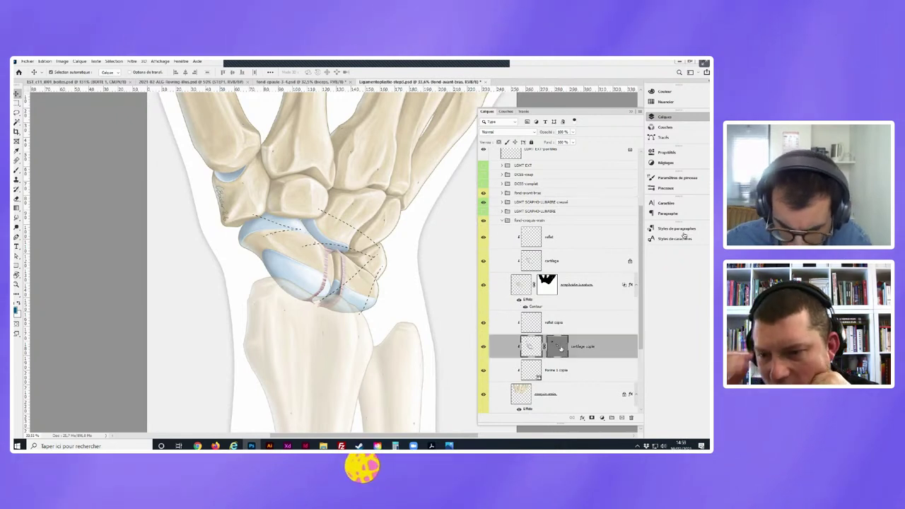
left_click(484, 348)
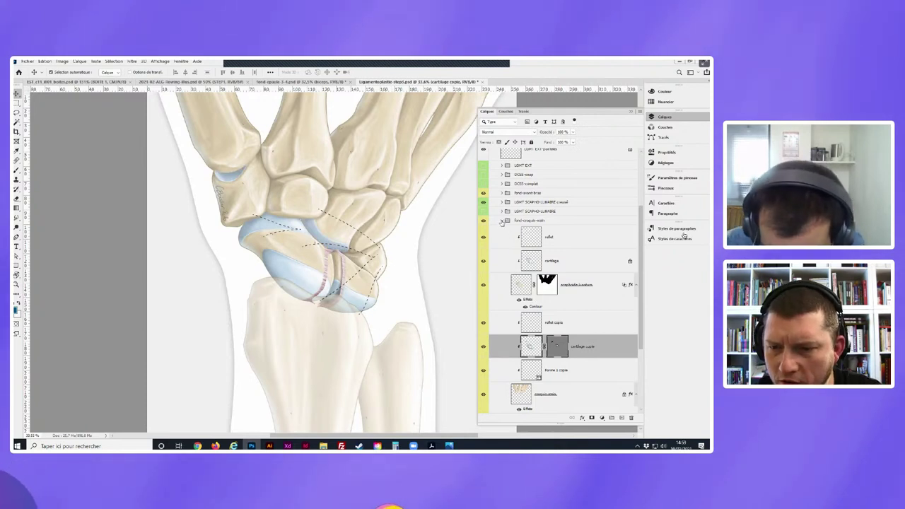
left_click(502, 221)
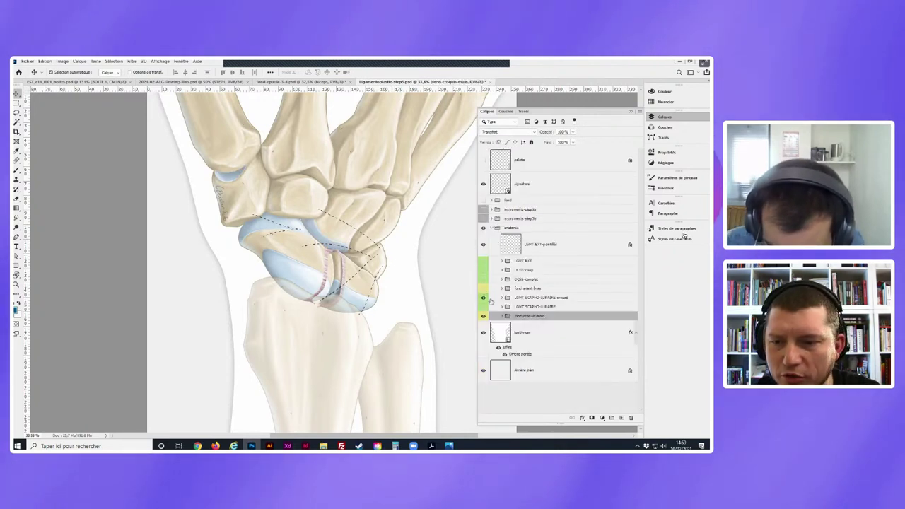
left_click(503, 334)
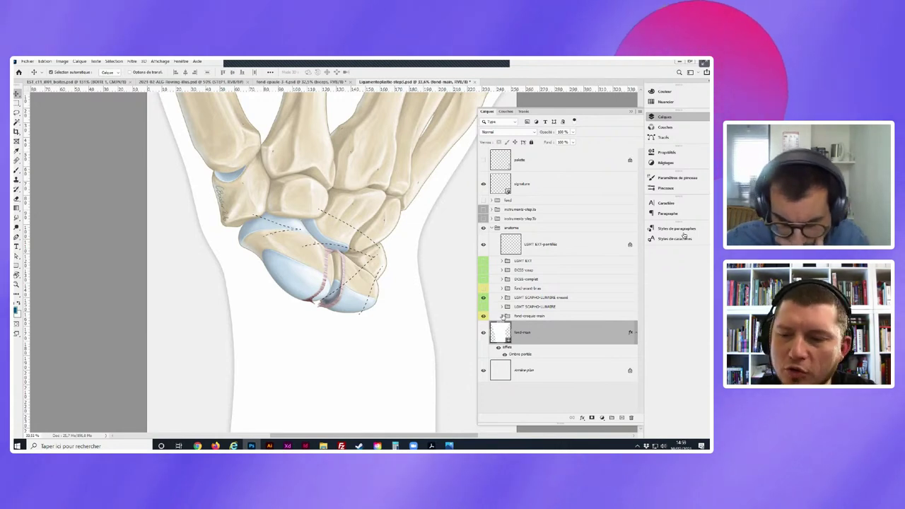
- Expand fond-croquis-main and alternate between cartilage copie and the masked scaphoide-lunatum layer
left_click(505, 316)
scroll(559, 318, "down", 4)
scroll(559, 333, "down", 1)
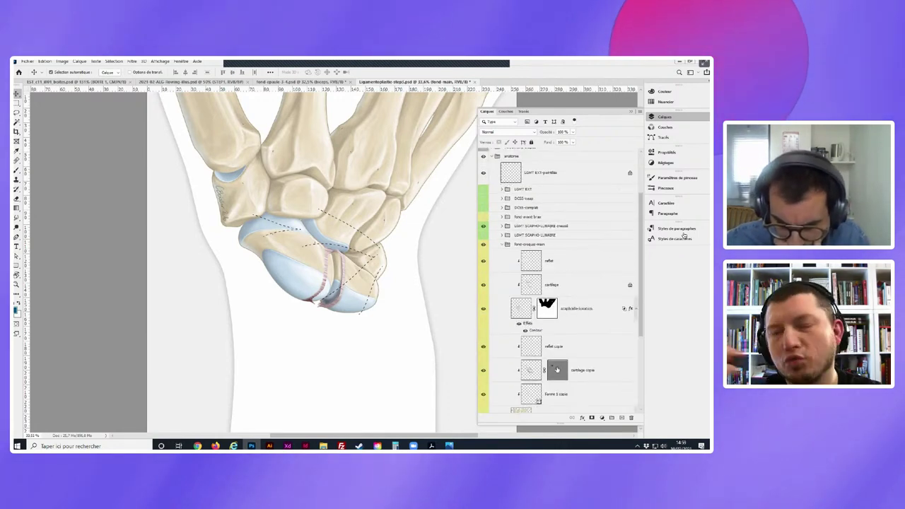
left_click(557, 369)
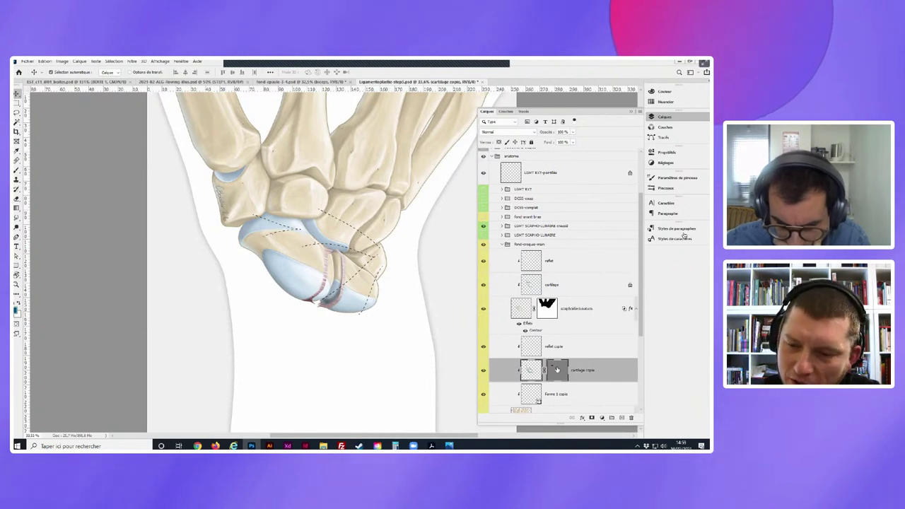
key("alt+bracketright")
key("alt+bracketright")
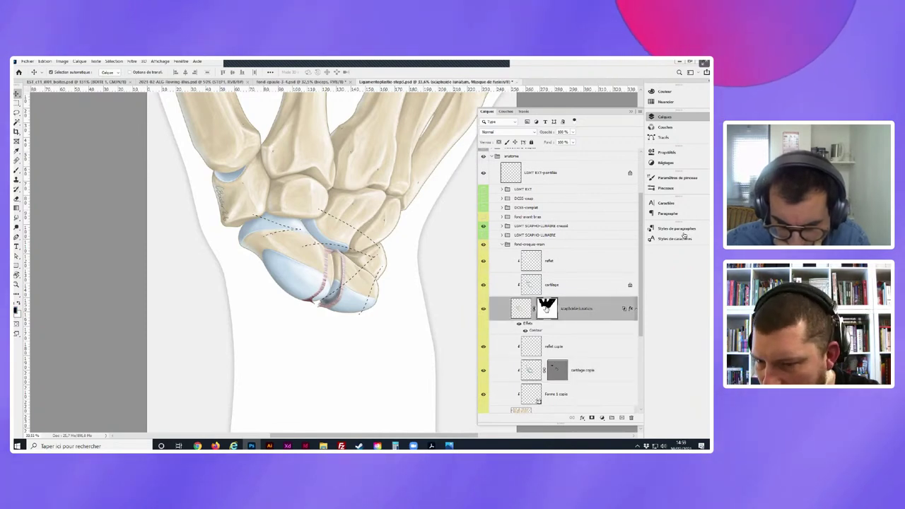
left_click(556, 367)
key("alt+bracketright")
key("alt+bracketright")
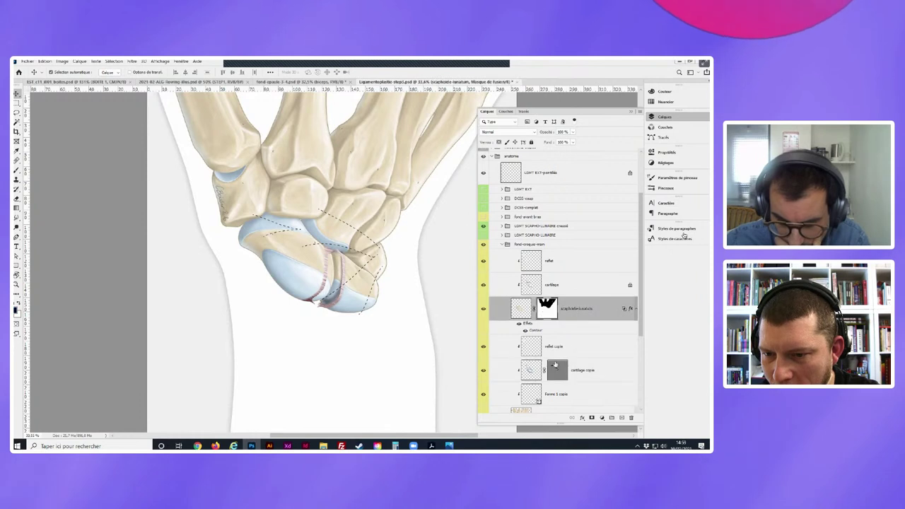
left_click(556, 367)
key("alt+bracketright")
key("alt+bracketright")
left_click(559, 370)
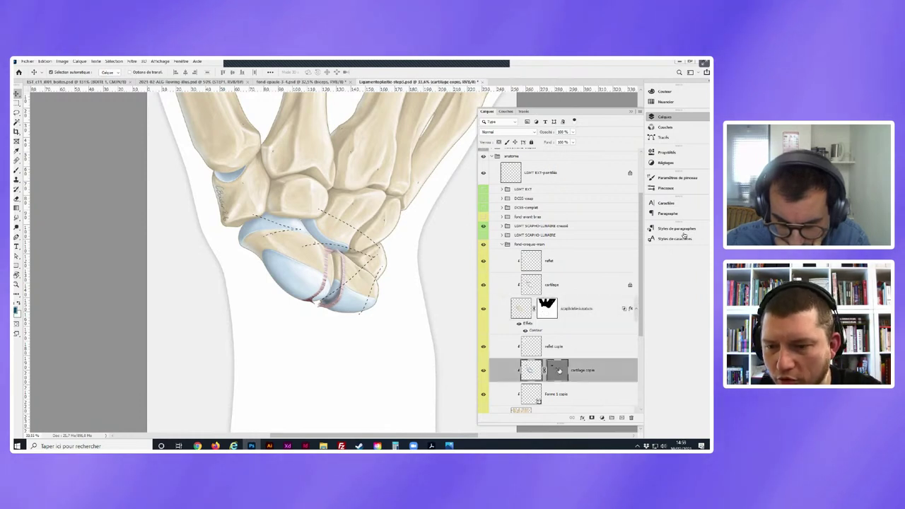
- Alternate between cartilage copie and Forme 1 copie, then select the croquis main sketch layer
scroll(558, 369, "down", 1)
scroll(559, 370, "down", 1)
left_click(537, 352)
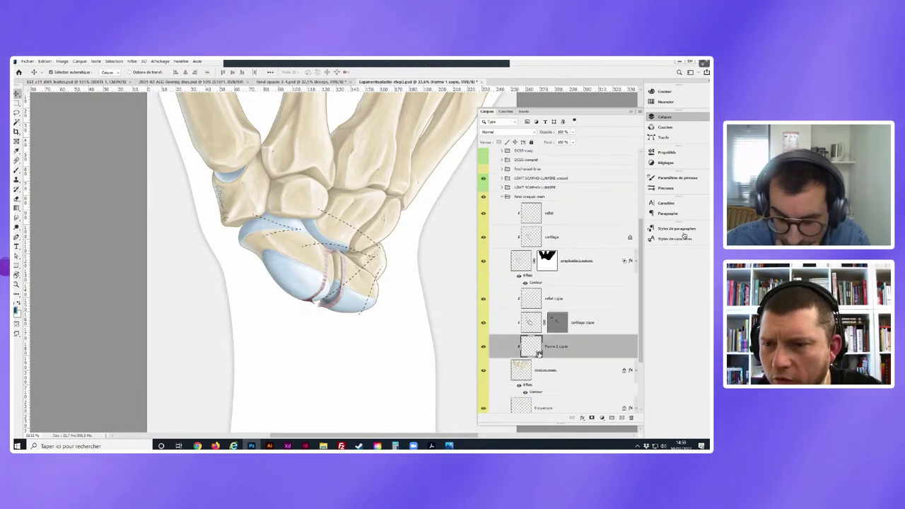
left_click(561, 327)
left_click(538, 351)
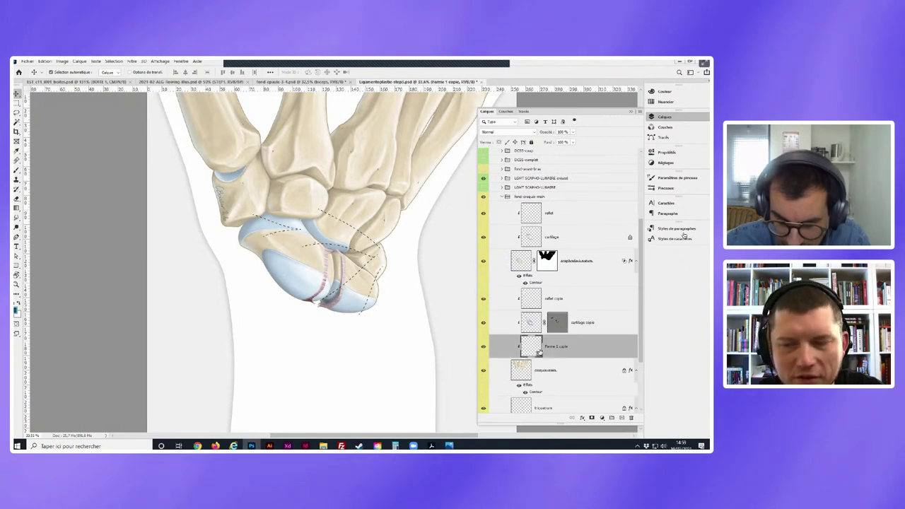
left_click(560, 323)
left_click(538, 351)
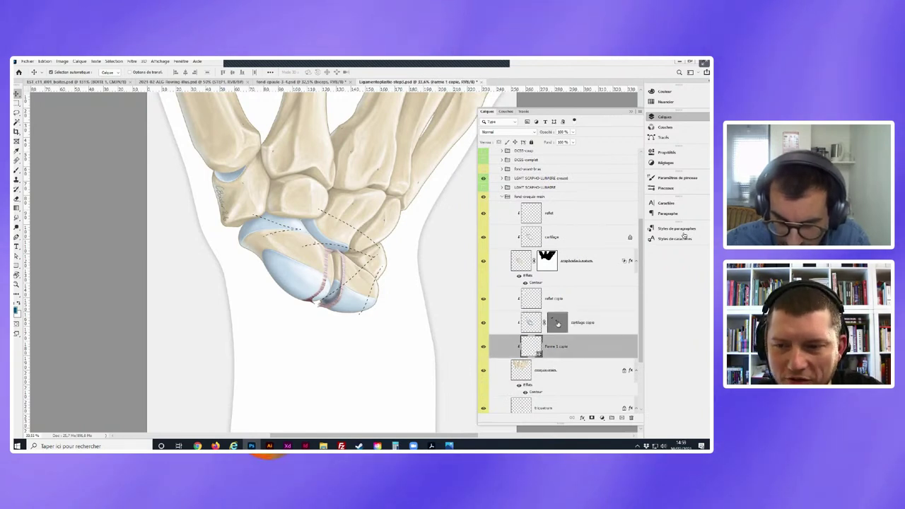
left_click(560, 324)
left_click(538, 347)
left_click(560, 323)
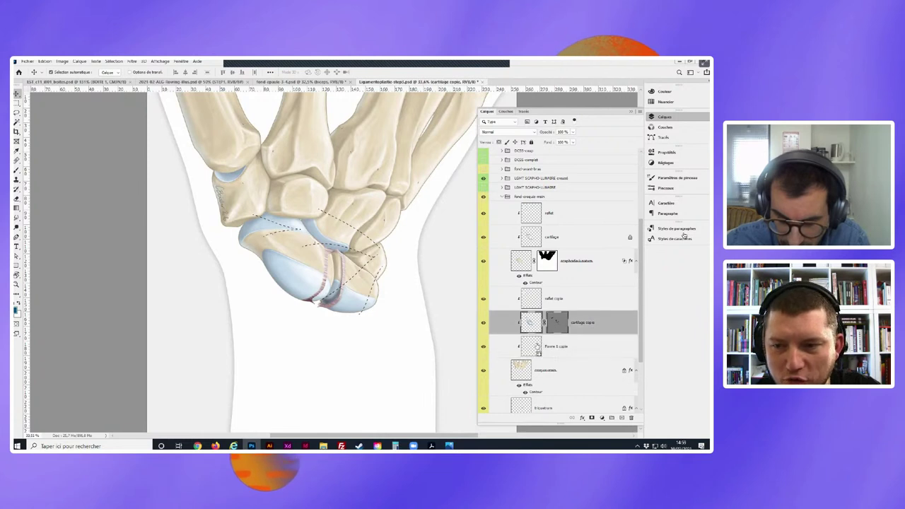
left_click(538, 347)
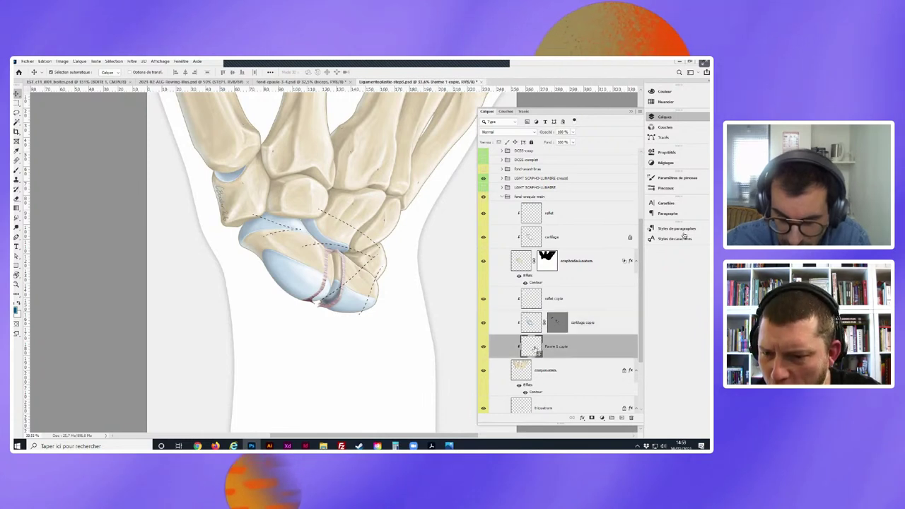
key("alt+bracketleft")
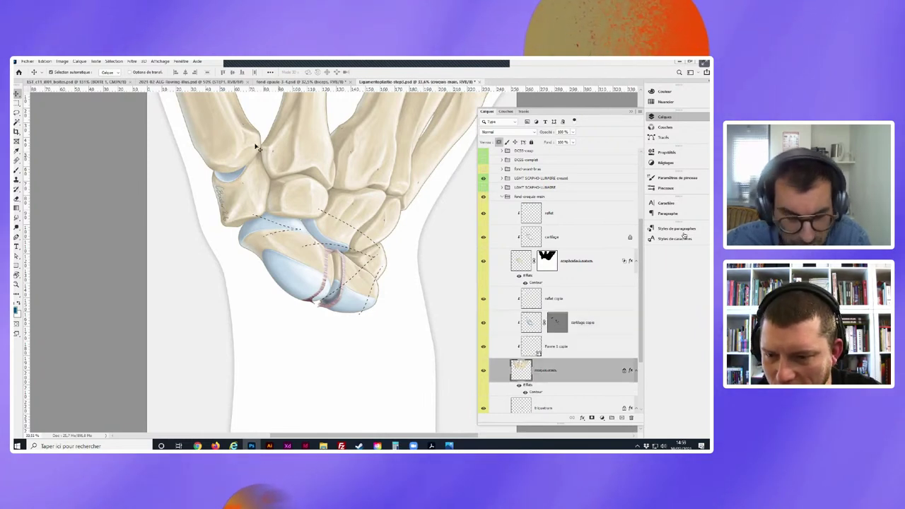
- Draw a closed blob path below the wrist with the Pen tool on a new layer above reflet copie
left_click(16, 237)
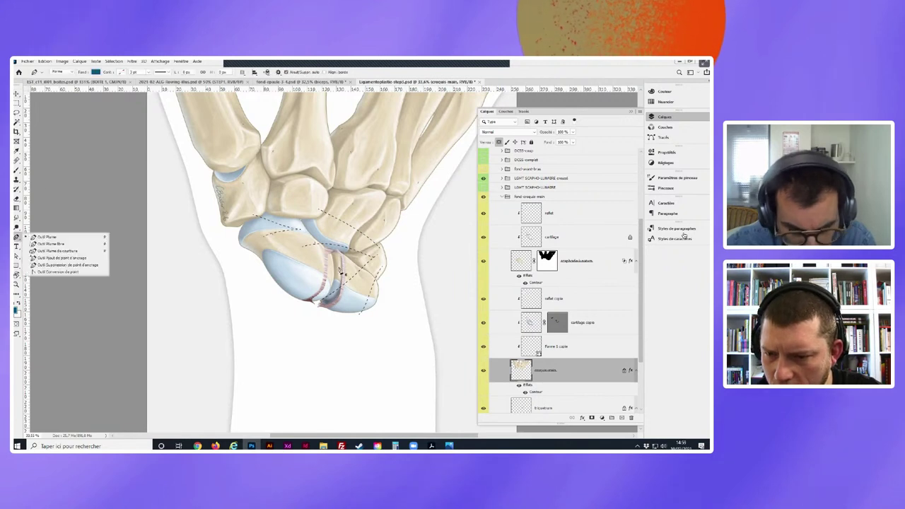
left_click(545, 298)
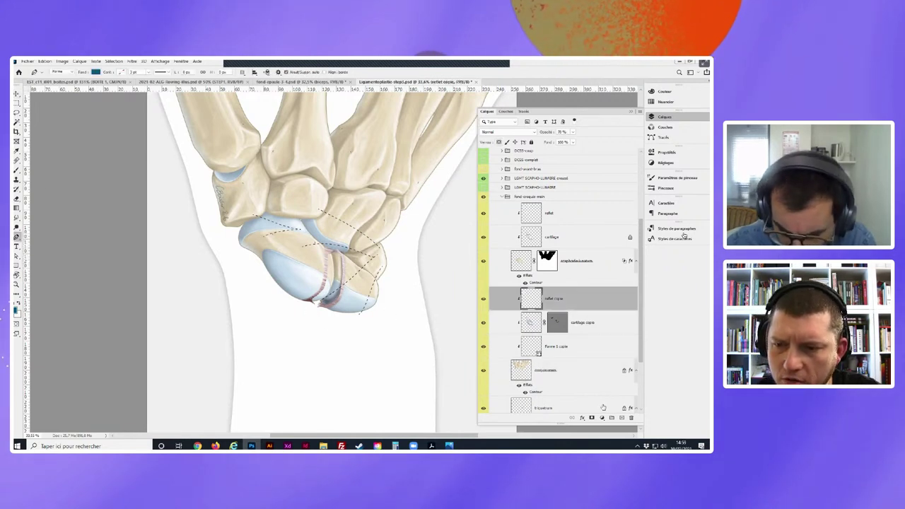
left_click(620, 418)
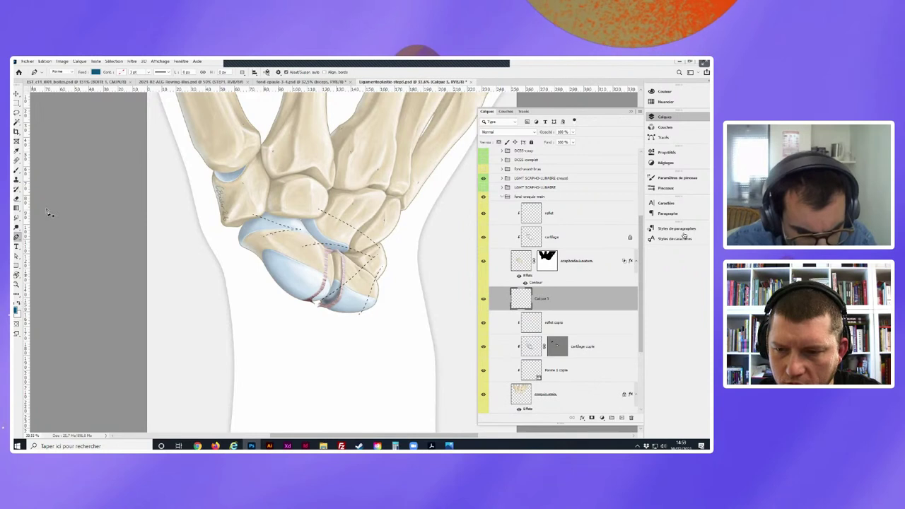
mouse_move(249, 300)
left_mouse_down()
mouse_move(228, 307)
mouse_move(205, 352)
left_mouse_up()
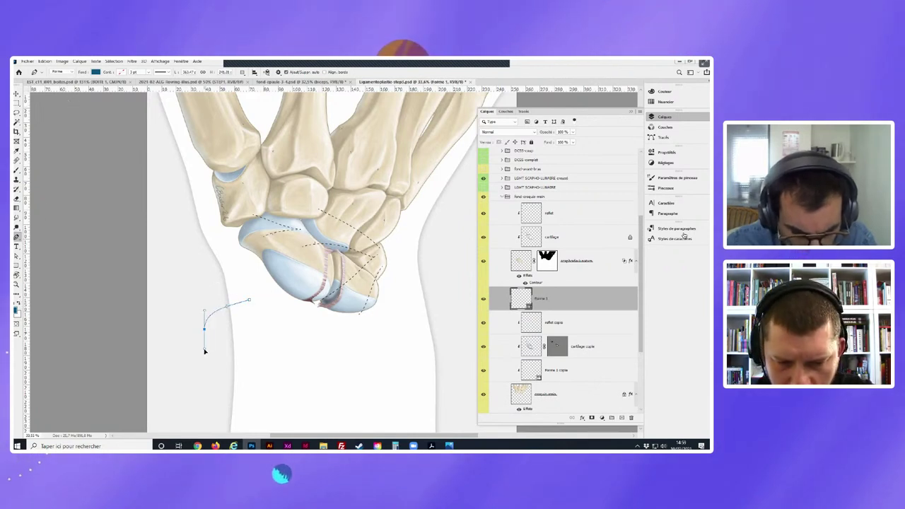
left_click_drag(255, 382, 297, 376)
left_click_drag(319, 330, 322, 314)
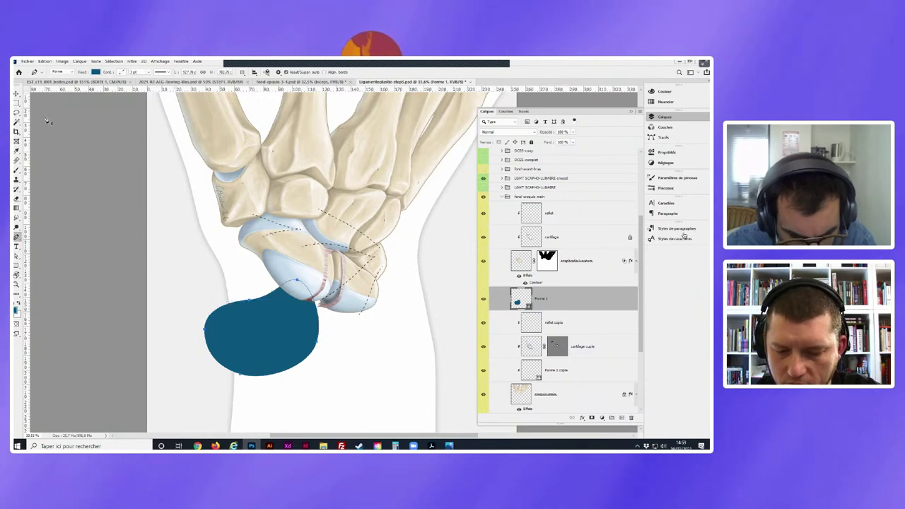
- Paste the blob path onto reflet copie as its vector mask and delete the temporary Forme 1 layer
key("v")
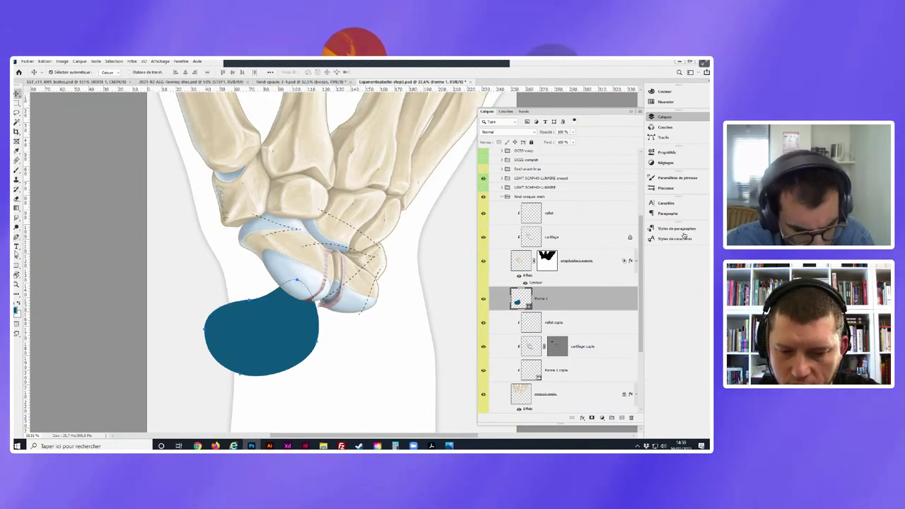
left_click(16, 255)
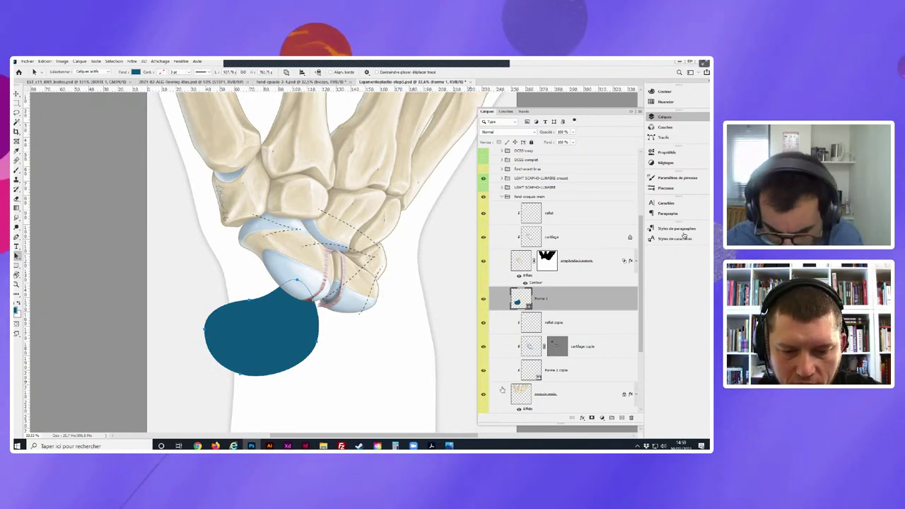
left_click(536, 326)
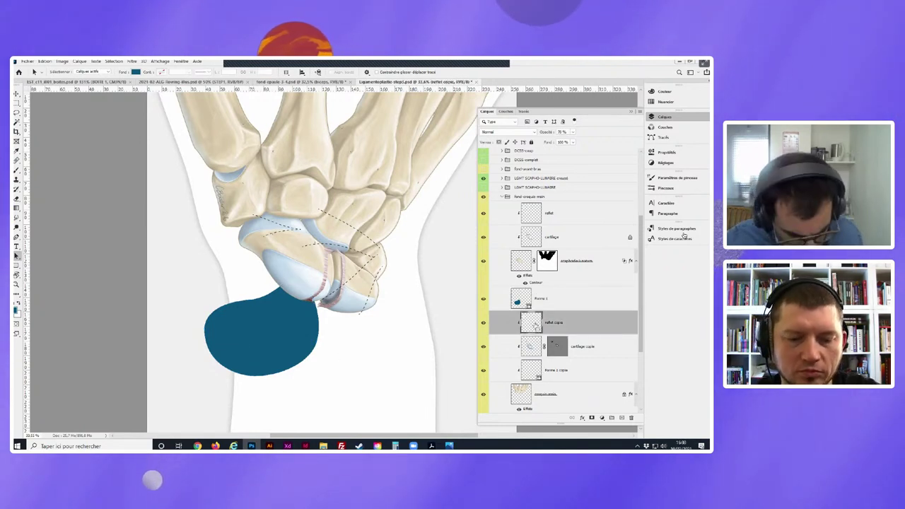
key("ctrl+v")
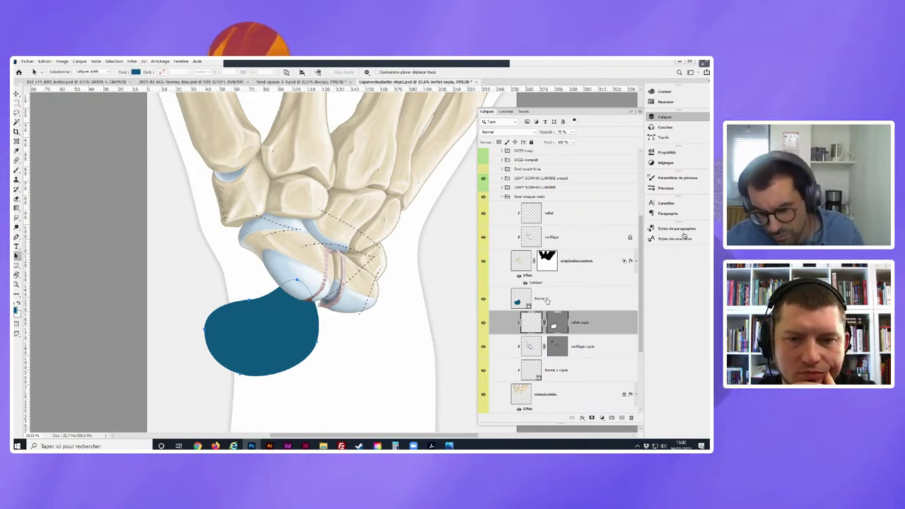
left_click(546, 299)
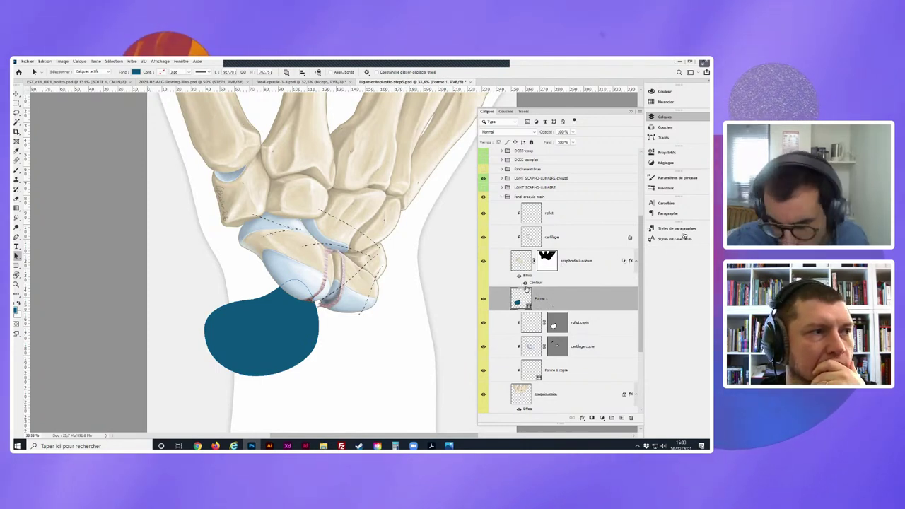
left_click_drag(526, 291, 631, 415)
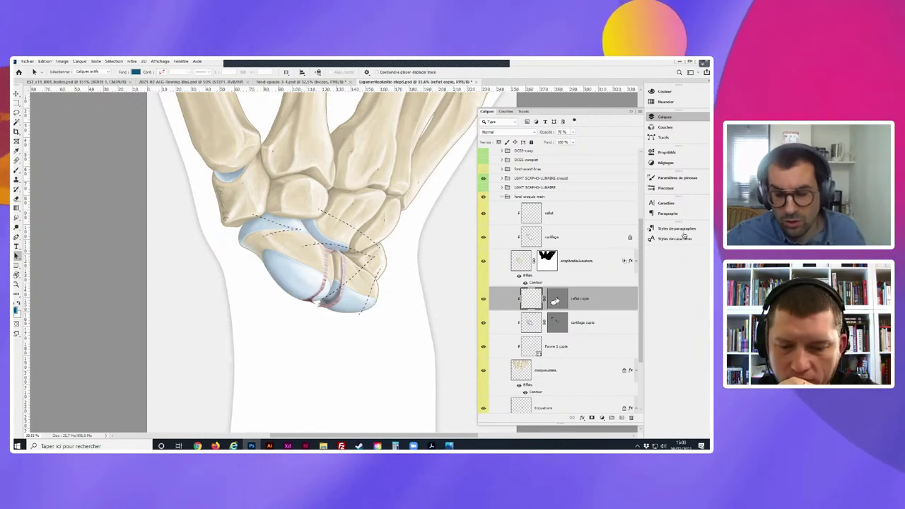
- Collapse the fond-croquis-main group, then close the ligamentoplasty wrist file without saving its changes
left_click(503, 315)
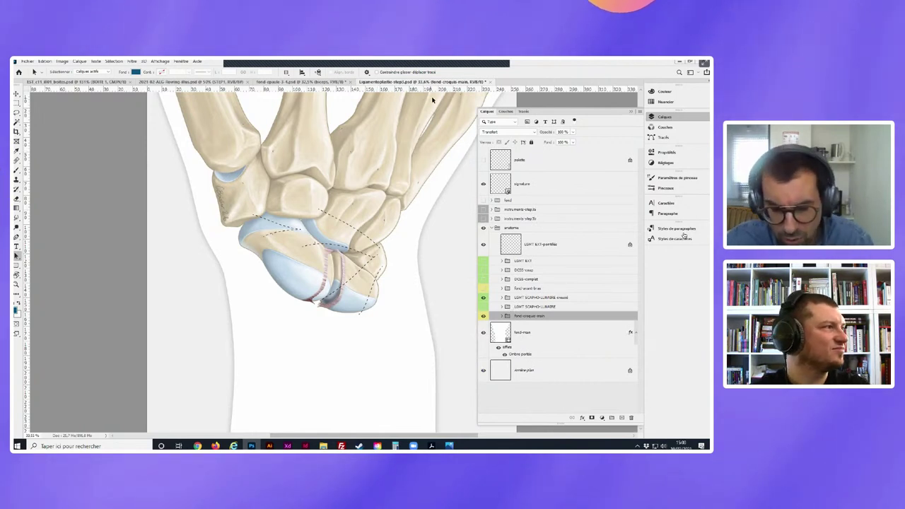
left_click(491, 83)
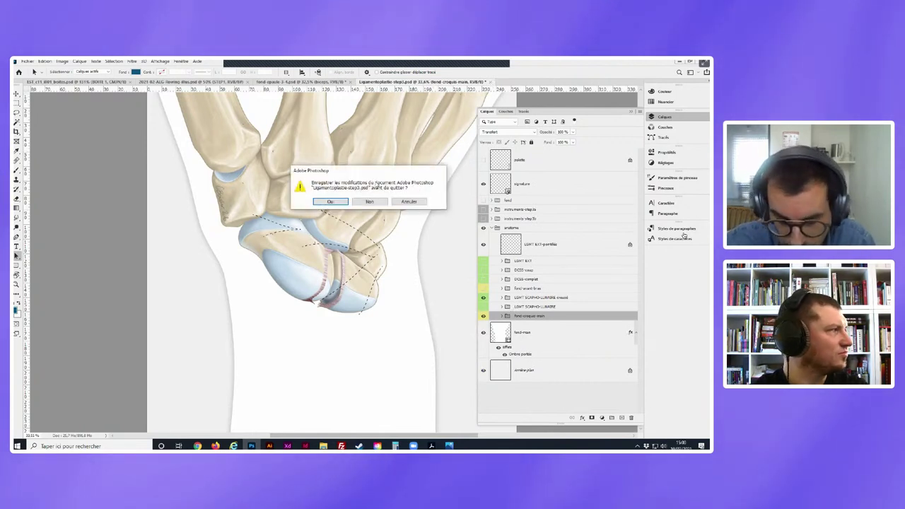
left_click(369, 202)
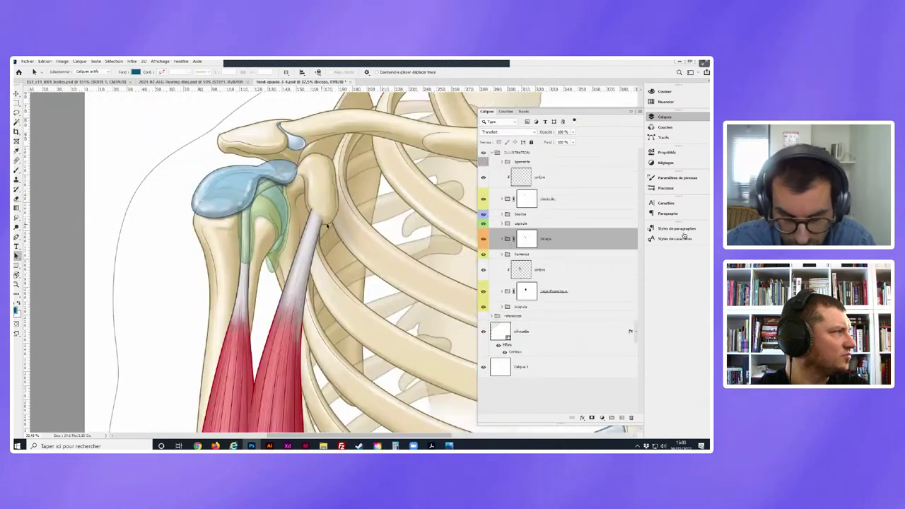
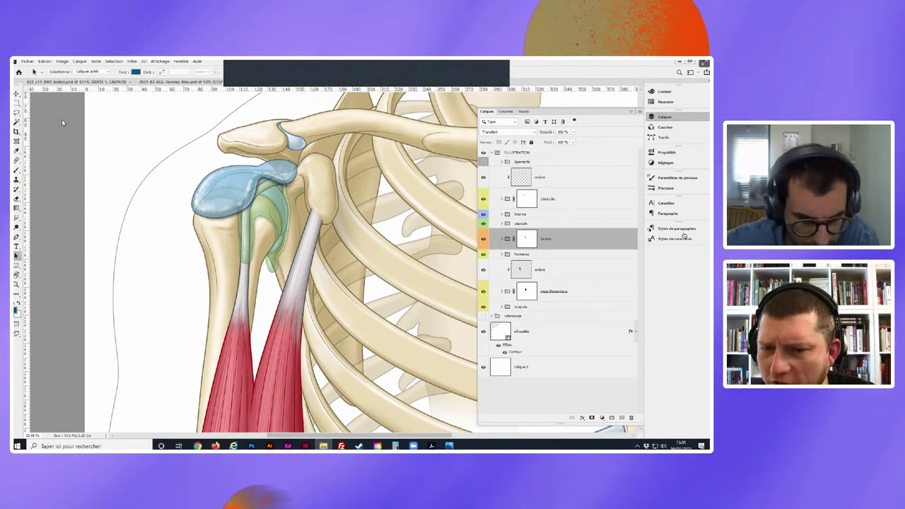
- Show the Layer Comps panel, close Annotations, and dock it taller among the side panels
left_click(181, 62)
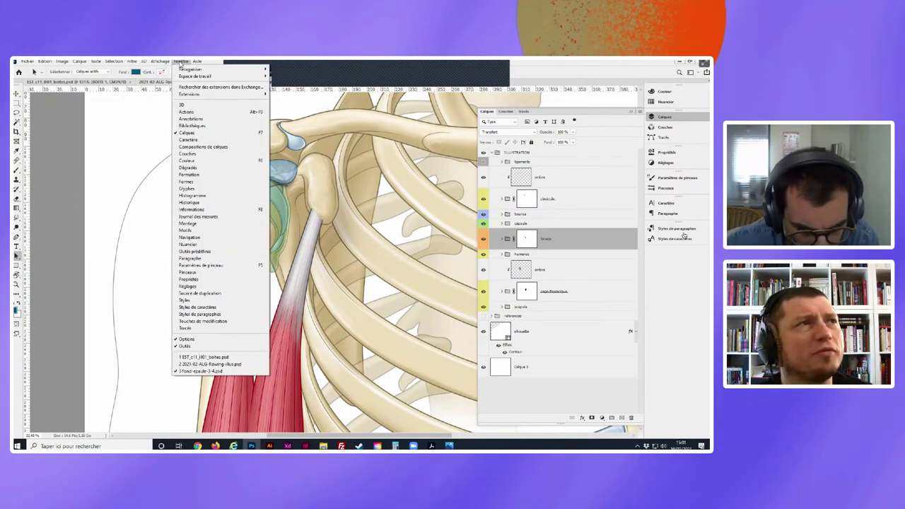
left_click(205, 146)
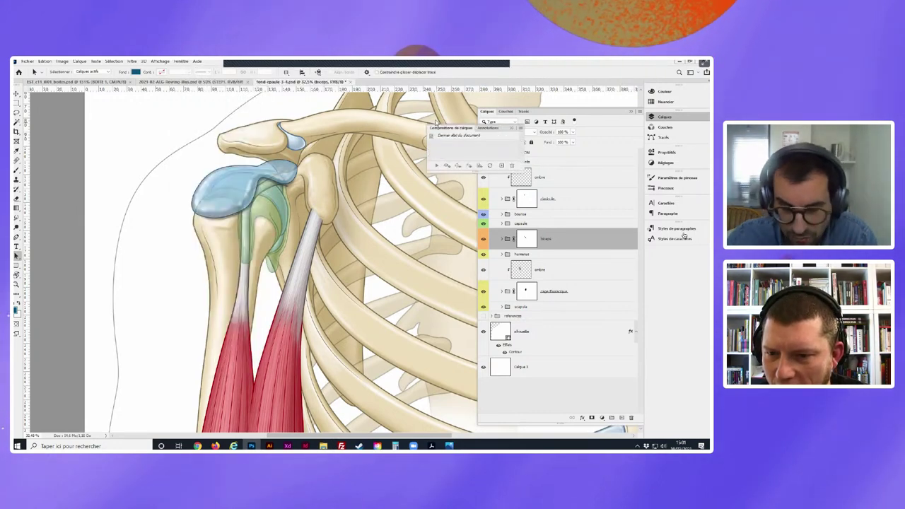
left_click_drag(443, 128, 362, 174)
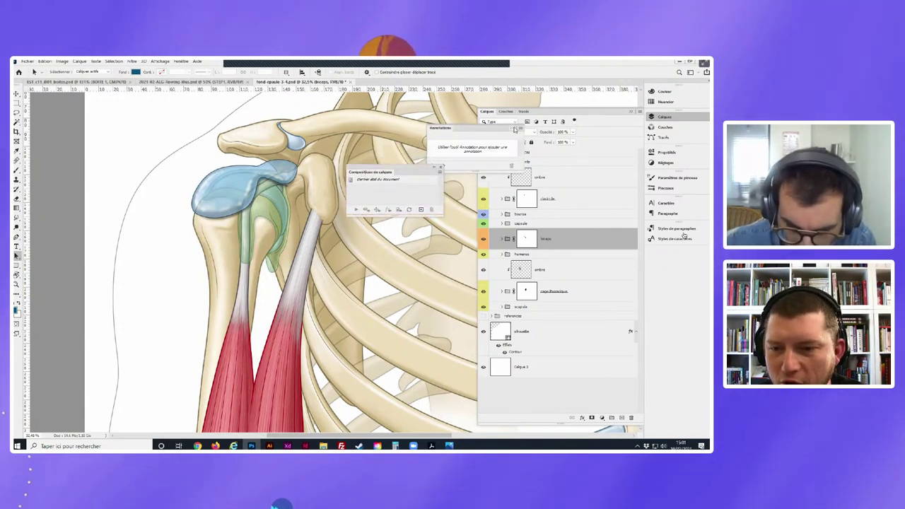
left_click(512, 130)
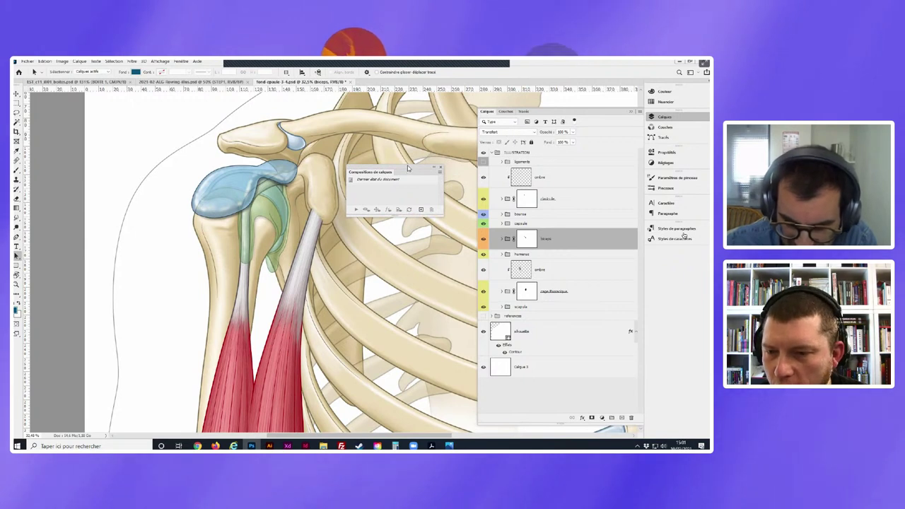
left_click_drag(407, 168, 675, 253)
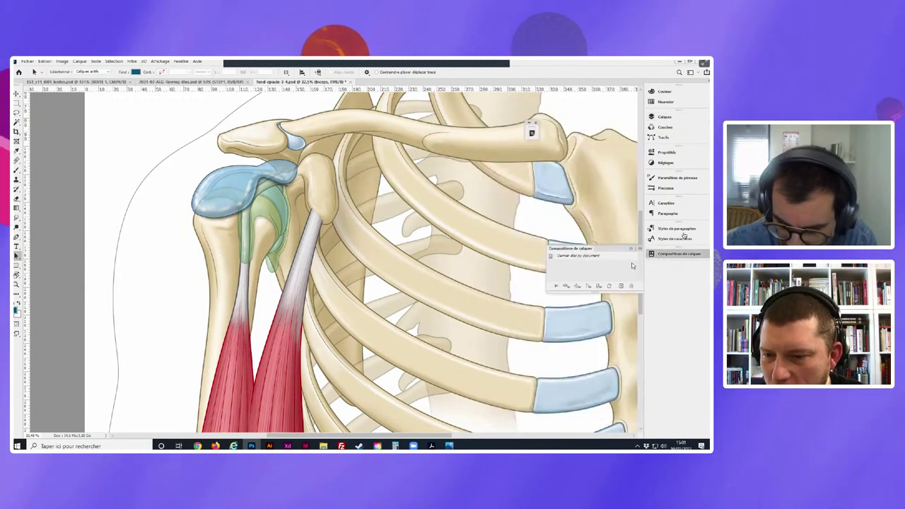
left_click_drag(625, 292, 623, 373)
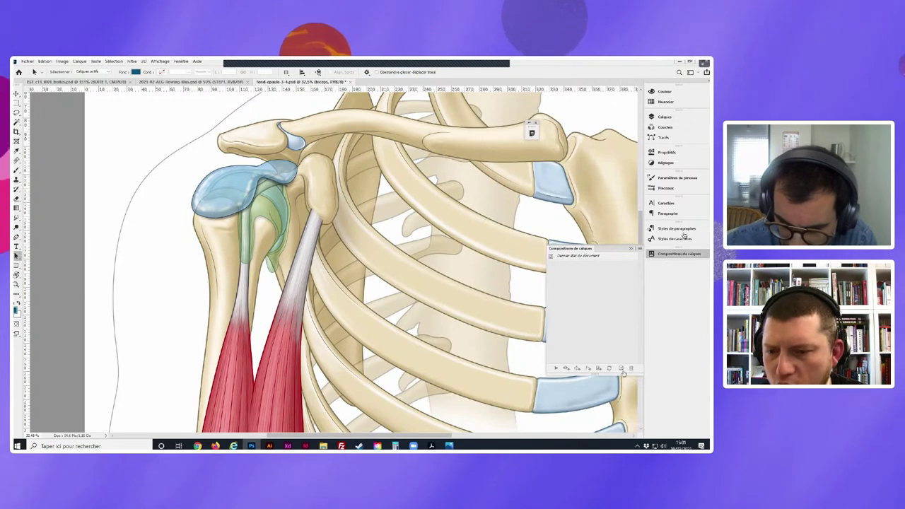
- Float the expanded Layer Comps panel beside the Layers panel, cancelling an accidental new comp
left_click(620, 368)
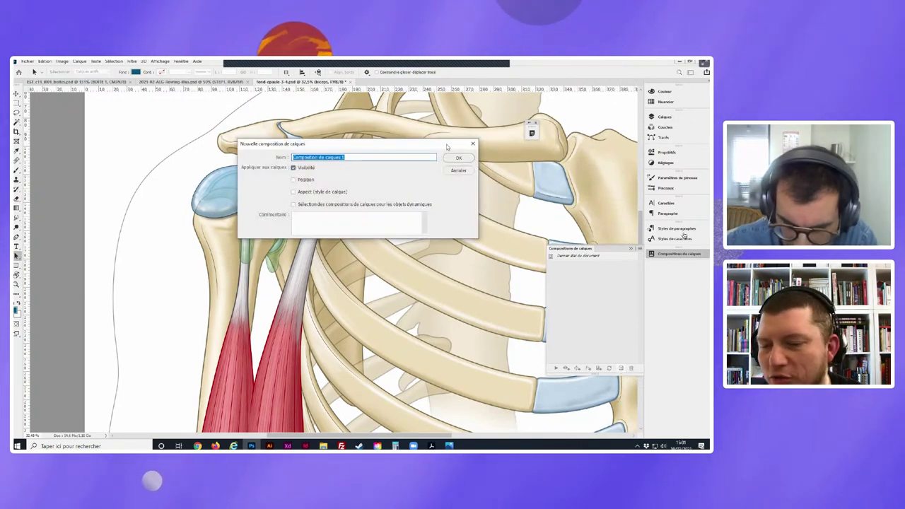
left_click(459, 170)
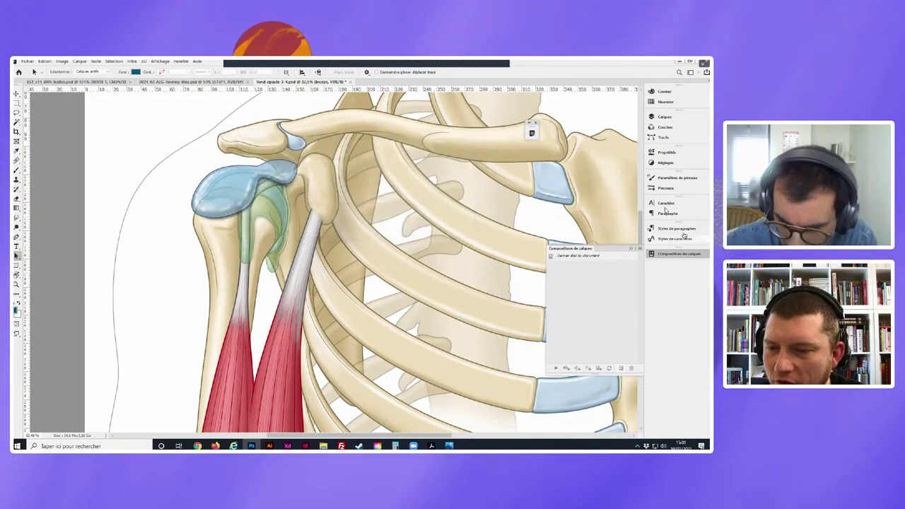
left_click(664, 117)
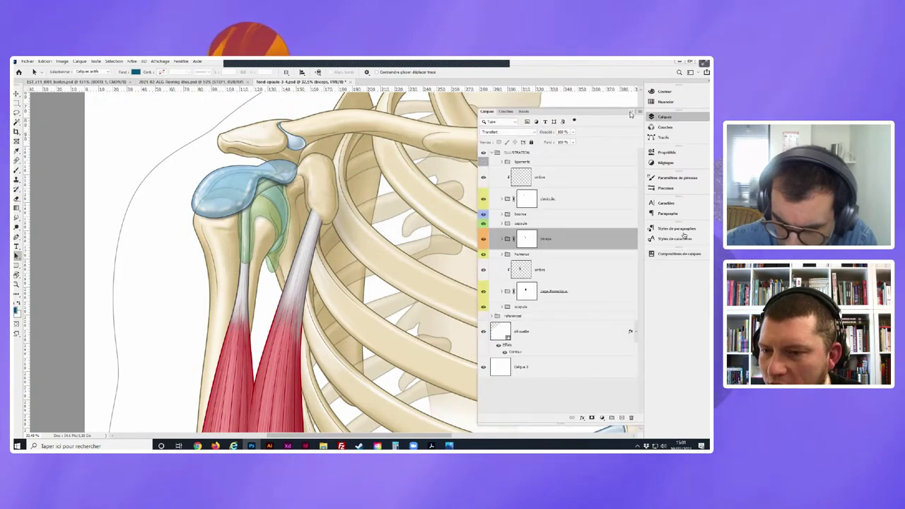
left_click(678, 253)
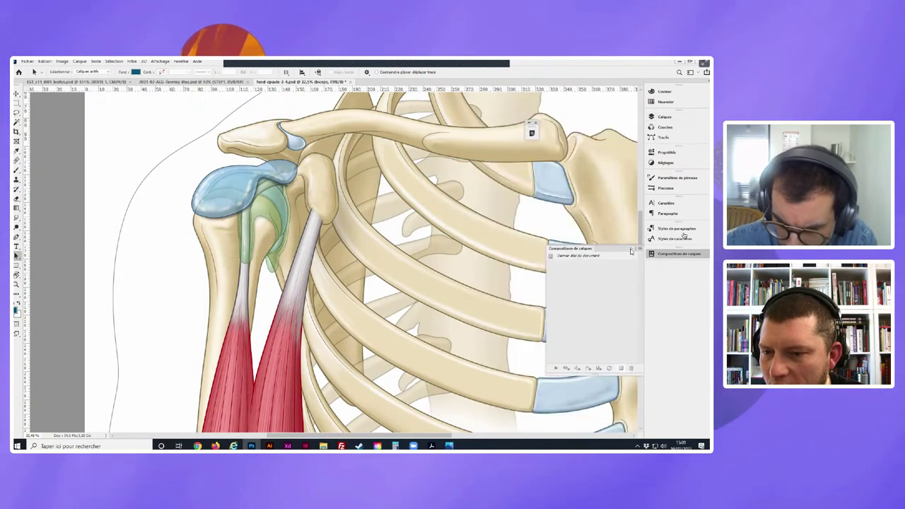
left_click(677, 253)
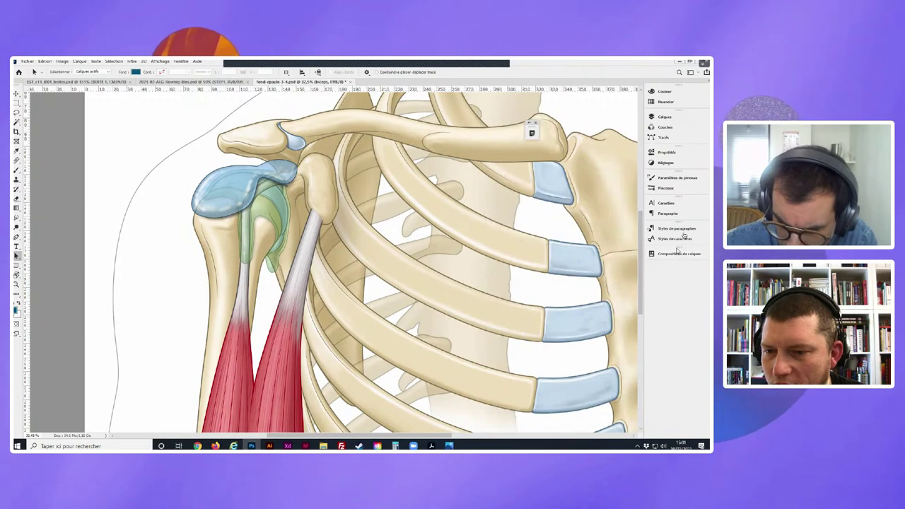
mouse_move(678, 252)
left_mouse_down()
mouse_move(460, 330)
mouse_move(415, 334)
mouse_move(427, 293)
left_mouse_up()
left_click(665, 117)
left_click(412, 333)
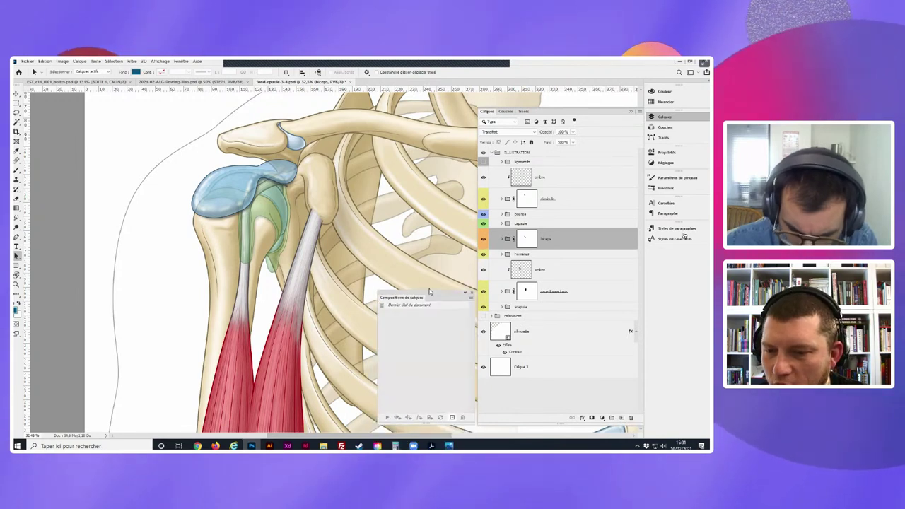
- Save a 'muscles-apparent' layer comp, then hide the biceps, bursa and capsule layers
left_click(449, 418)
type("muscles-apparent")
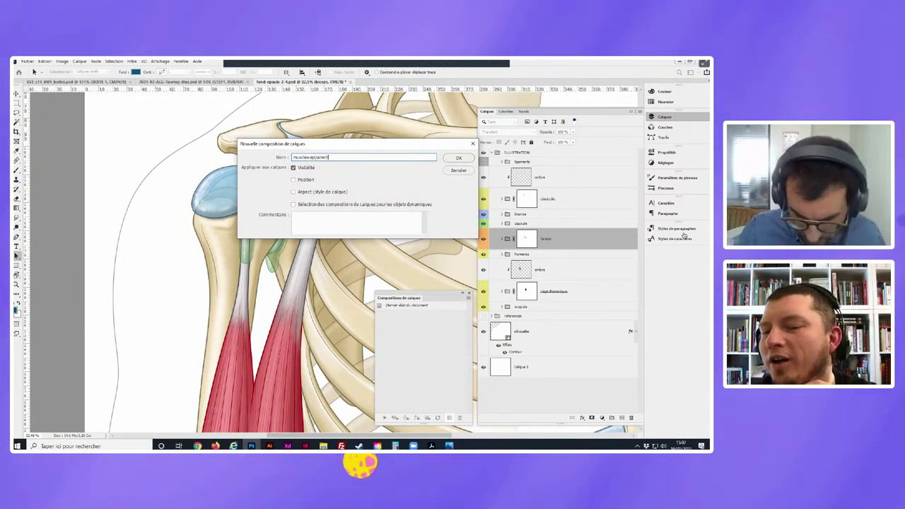
key("Return")
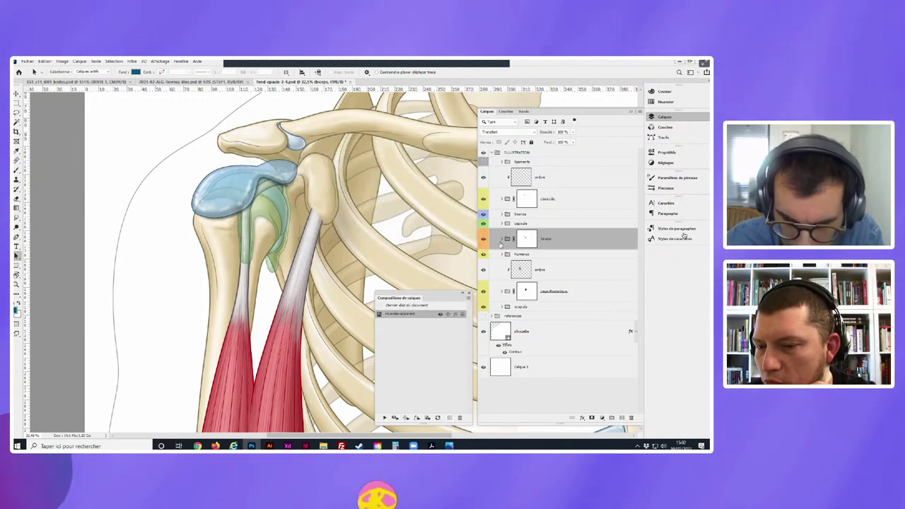
left_click(483, 240)
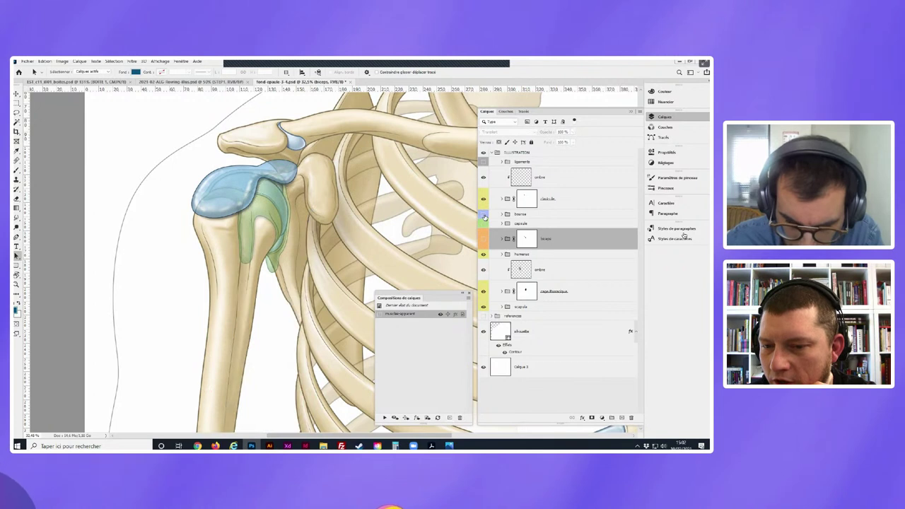
left_click(484, 214)
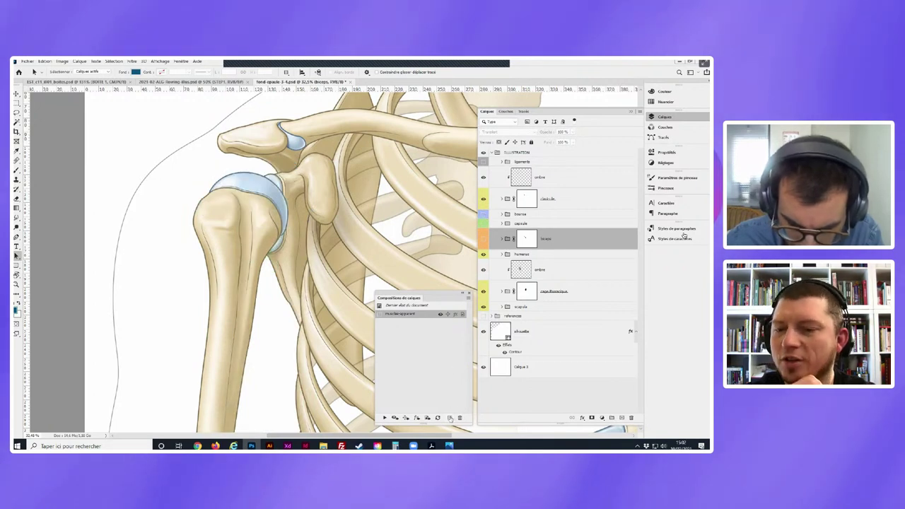
- Save a second comp without muscles and capsule, and switch between the two comps
left_click(450, 418)
type("m")
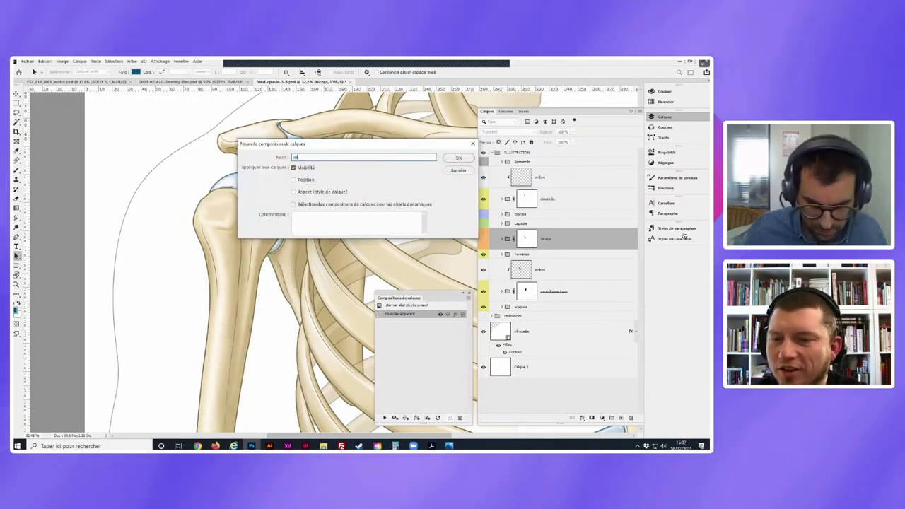
key("Return")
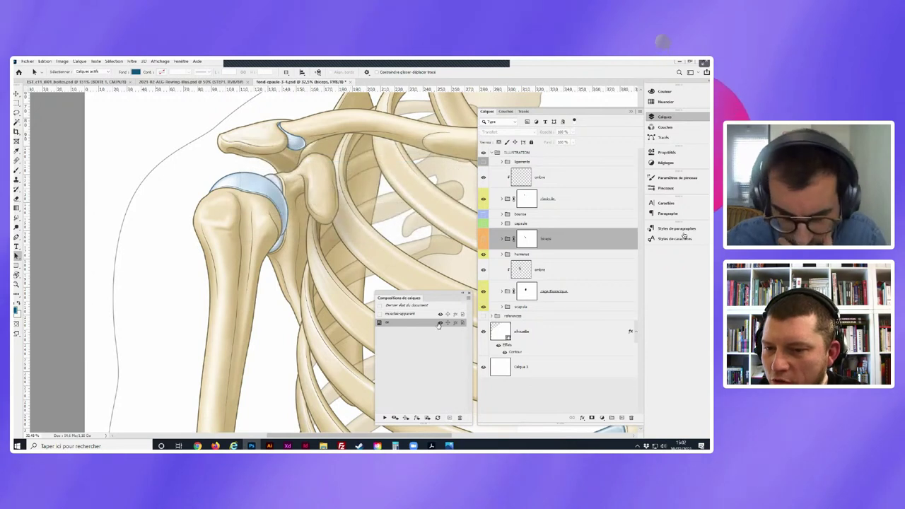
left_click(380, 315)
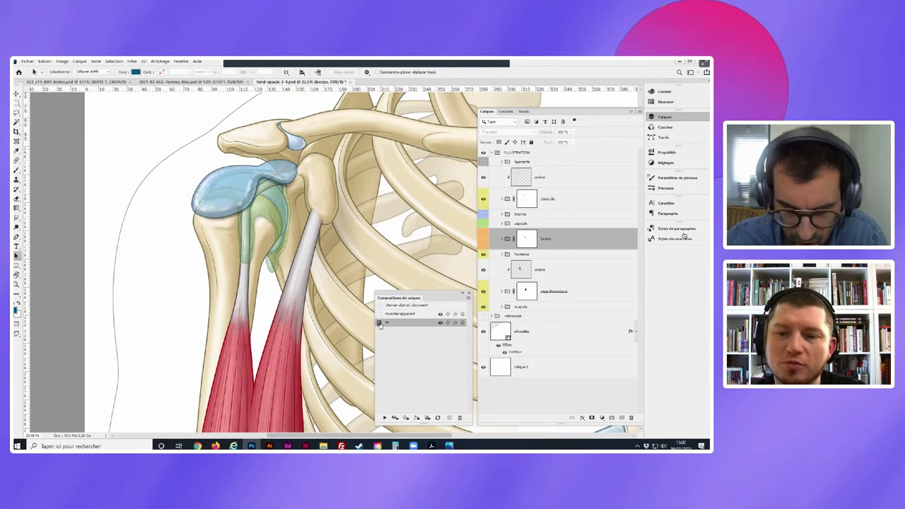
left_click(380, 314)
left_click(380, 314)
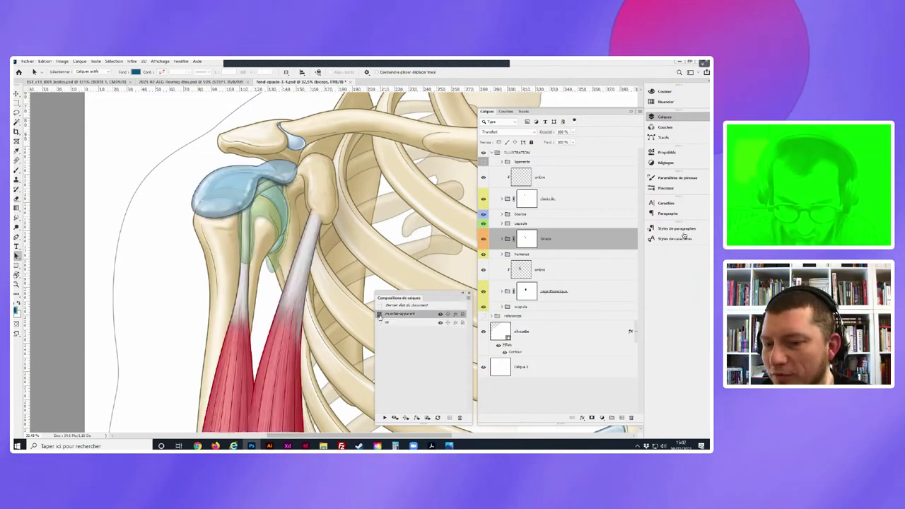
left_click(382, 323)
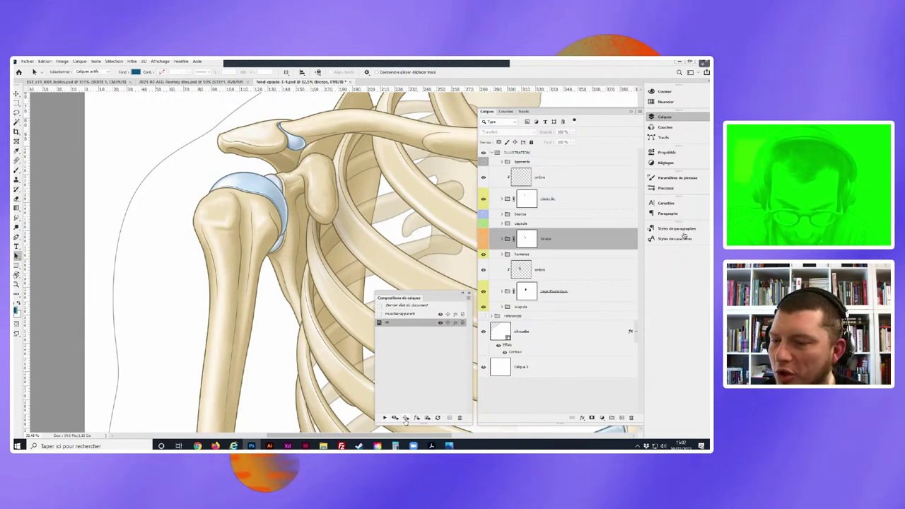
- Select the muscles-apparent comp, drag the panel to the top-left, and dismiss the File menu
left_click(395, 314)
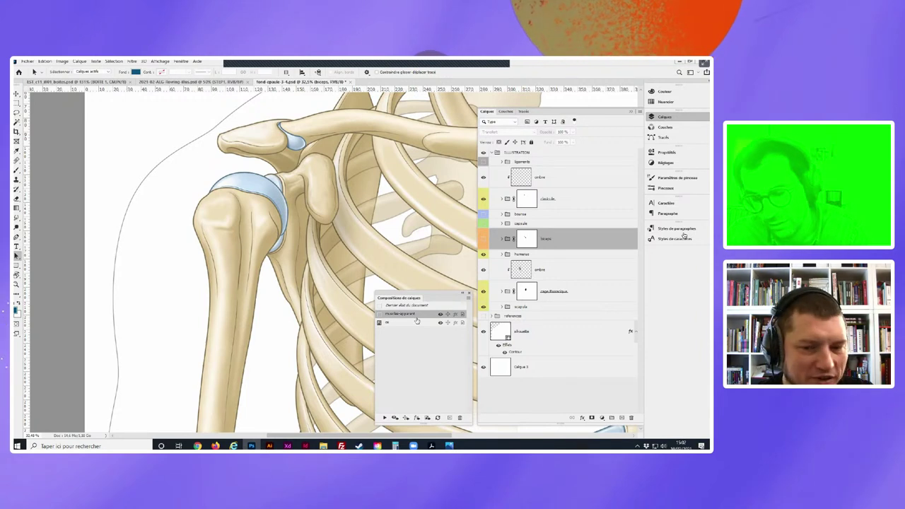
mouse_move(408, 293)
left_mouse_down()
mouse_move(69, 111)
mouse_move(65, 98)
left_mouse_up()
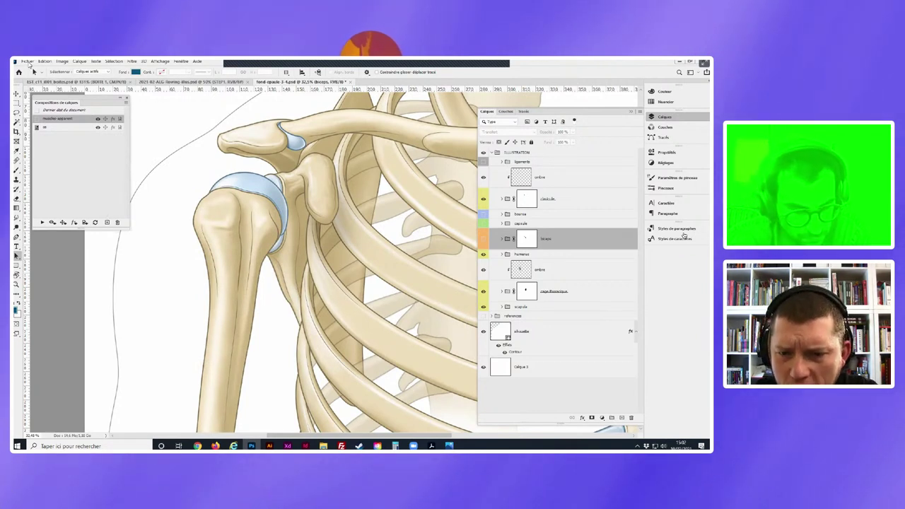
left_click(27, 61)
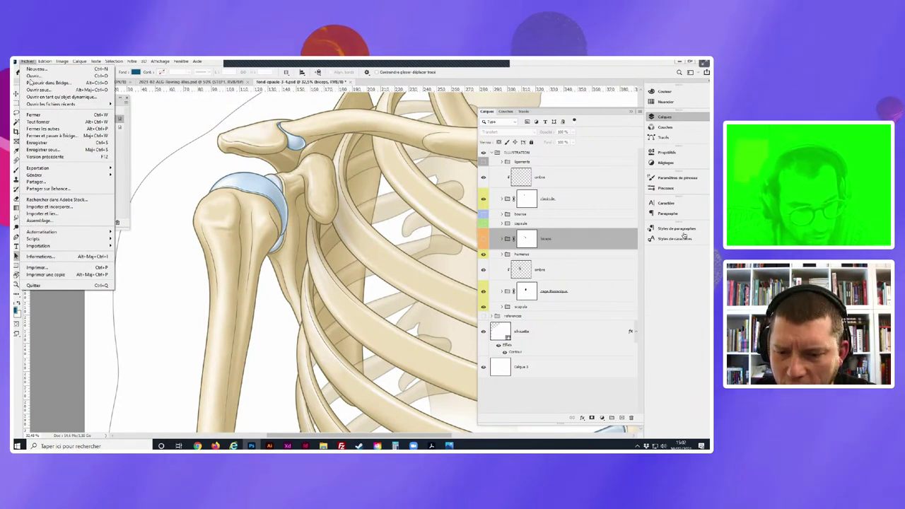
mouse_move(42, 168)
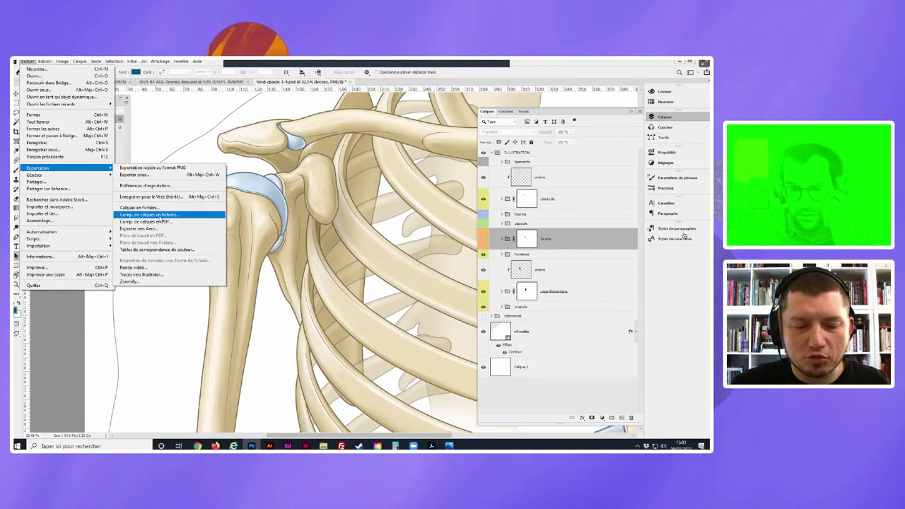
left_click(188, 134)
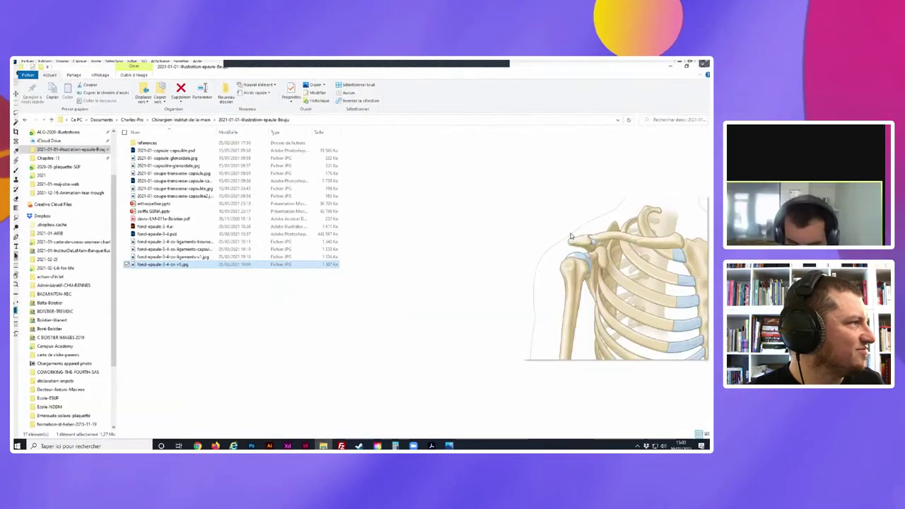
- Preview the exported shoulder images: bones and ligaments, ligaments and capsule, and bursa
left_click(153, 254)
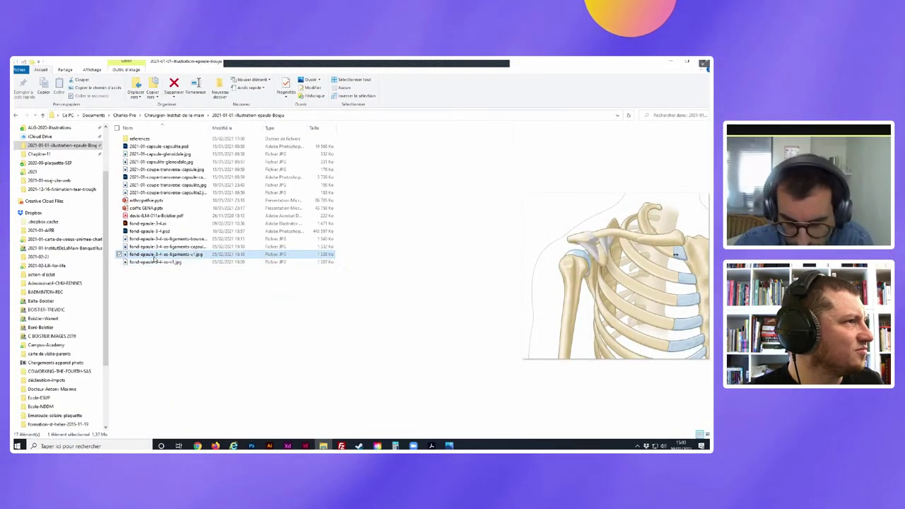
left_click(154, 246)
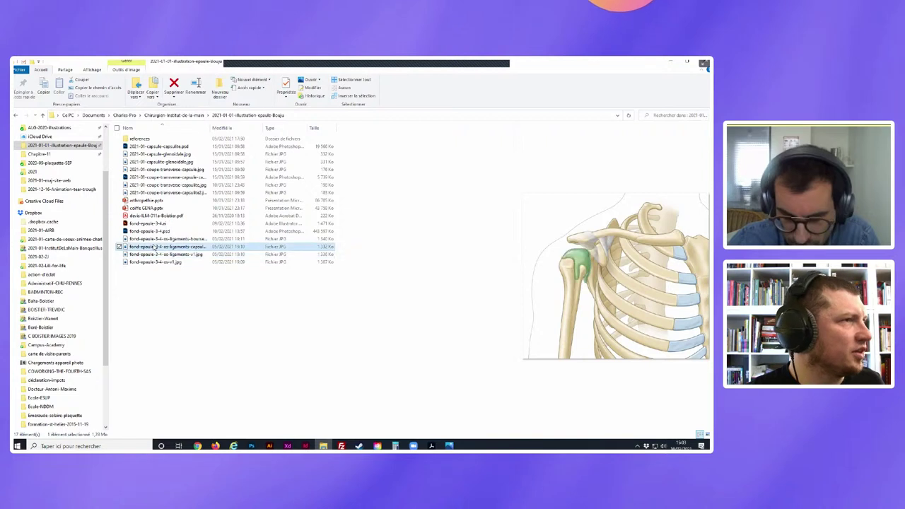
left_click(154, 240)
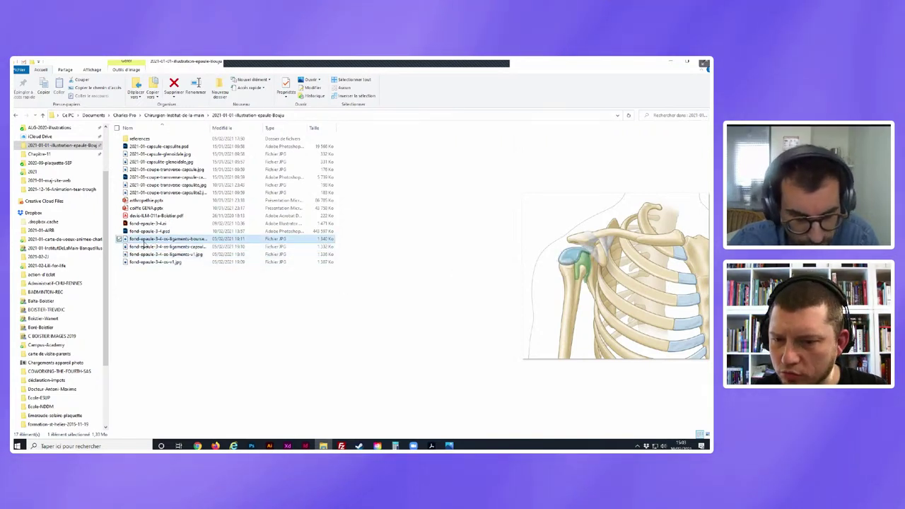
key("Down")
key("Down")
key("Down")
key("Up")
key("Up")
key("Up")
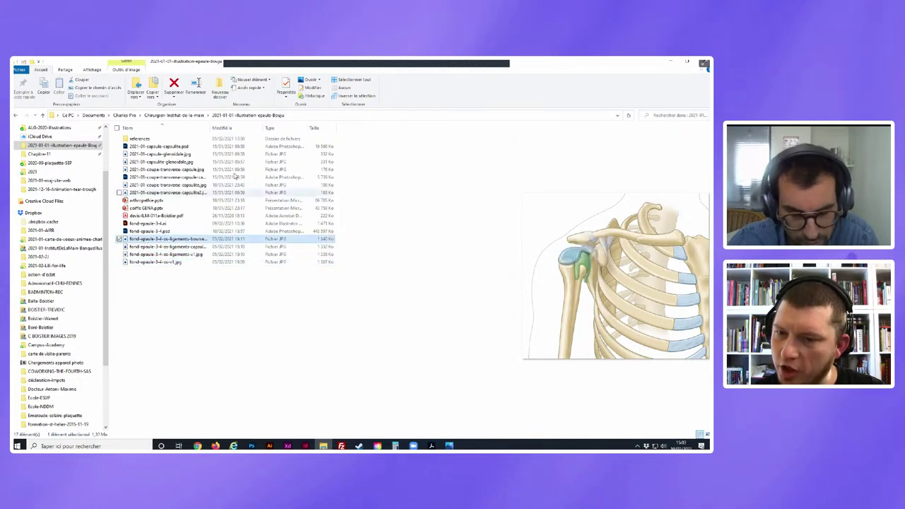
- Scroll the File Explorer navigation pane and open Creative Cloud Files
left_click(670, 63)
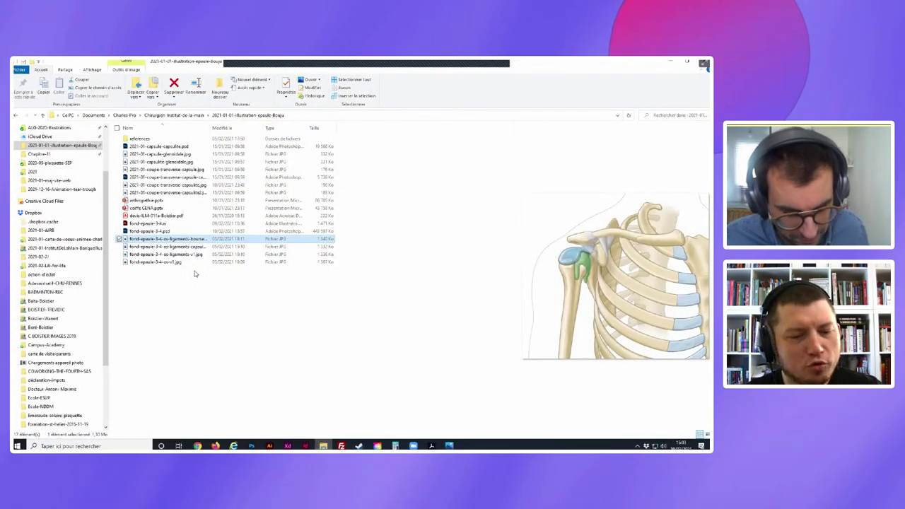
left_click_drag(106, 243, 103, 202)
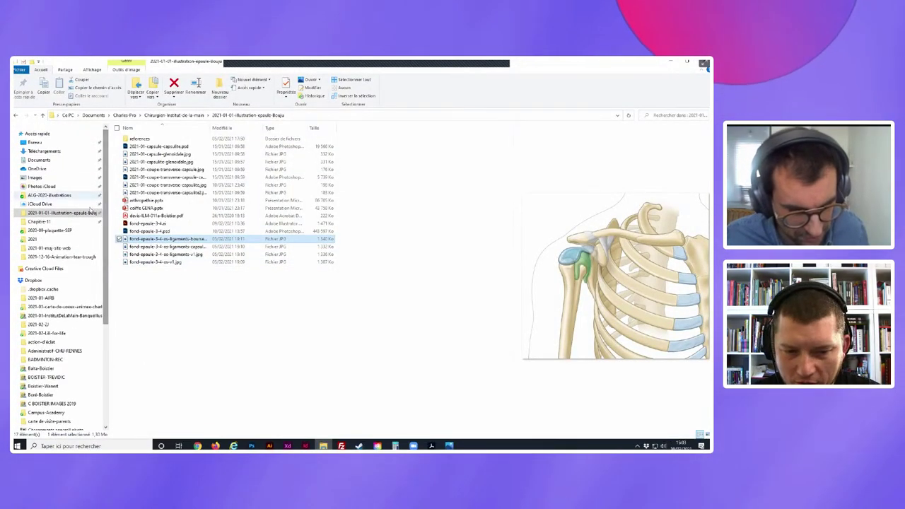
scroll(63, 283, "down", 1)
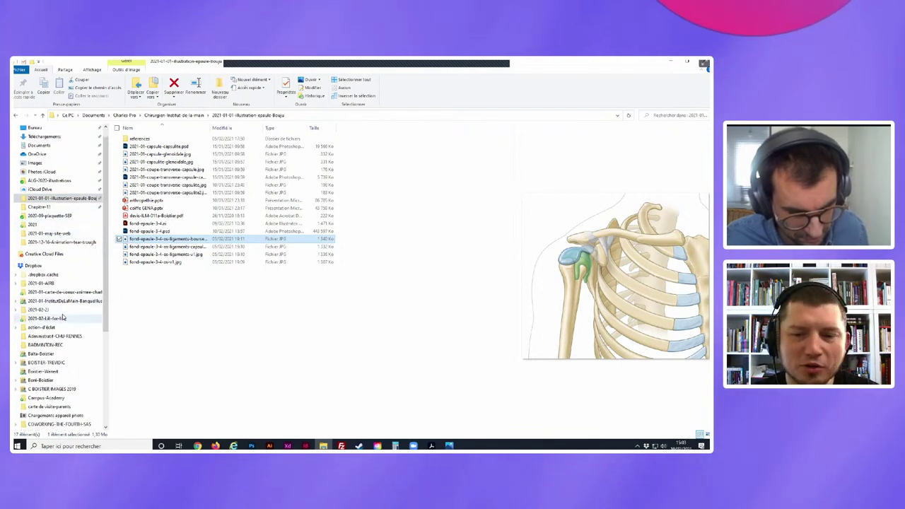
scroll(63, 311, "down", 1)
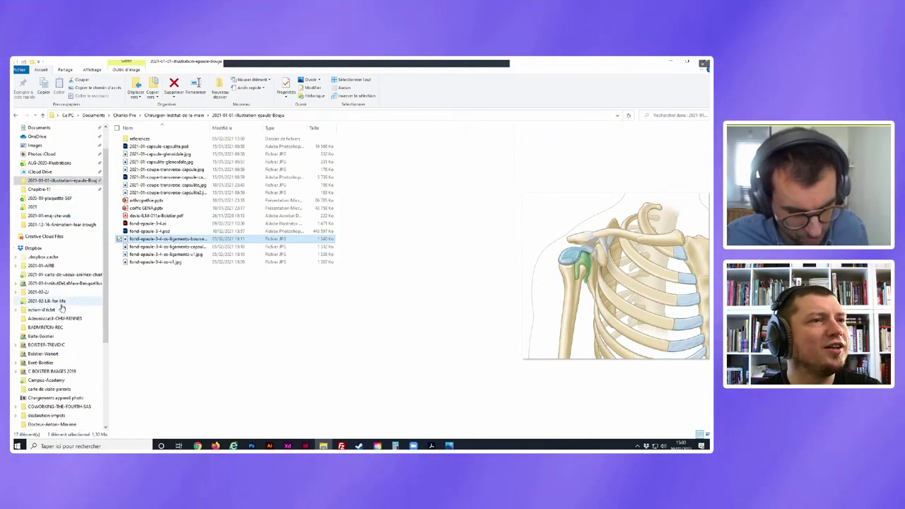
scroll(62, 307, "down", 1)
scroll(61, 318, "down", 1)
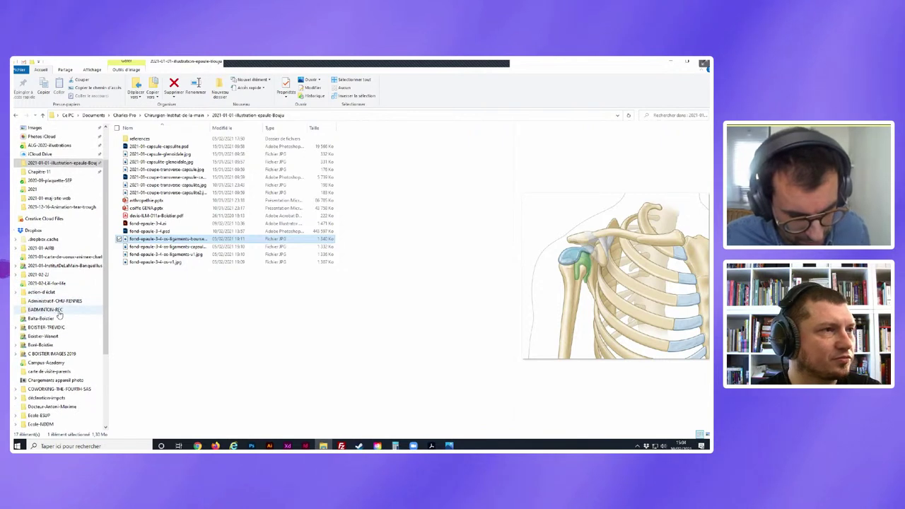
scroll(60, 314, "down", 2)
scroll(57, 309, "down", 1)
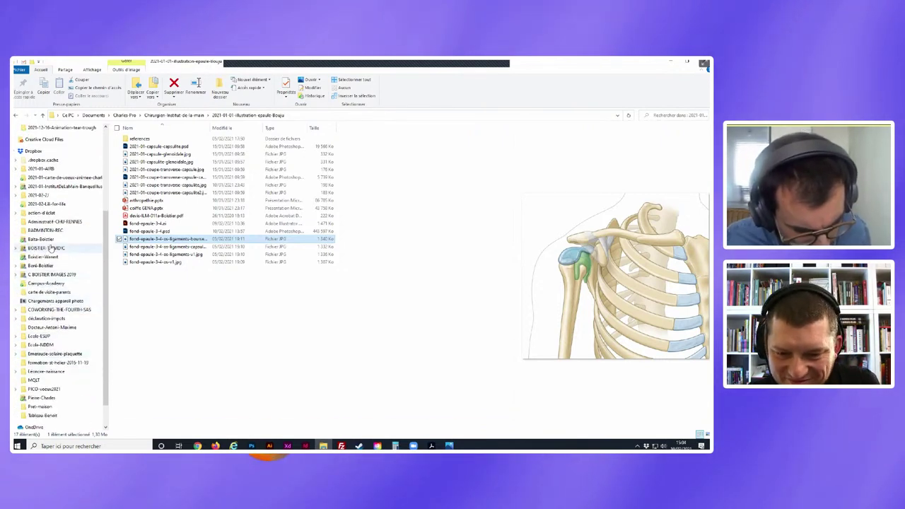
scroll(51, 247, "up", 1)
left_click(37, 167)
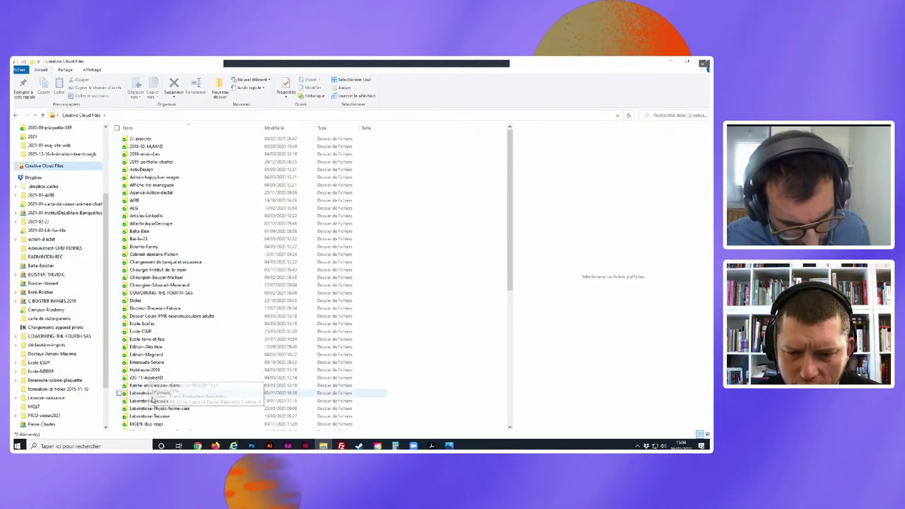
- Browse Laboratoire Gamelia > Illustration, preview the palmar JPG, and open 1-main-vue-palmaire-nerfs-v1.psd
double_click(150, 401)
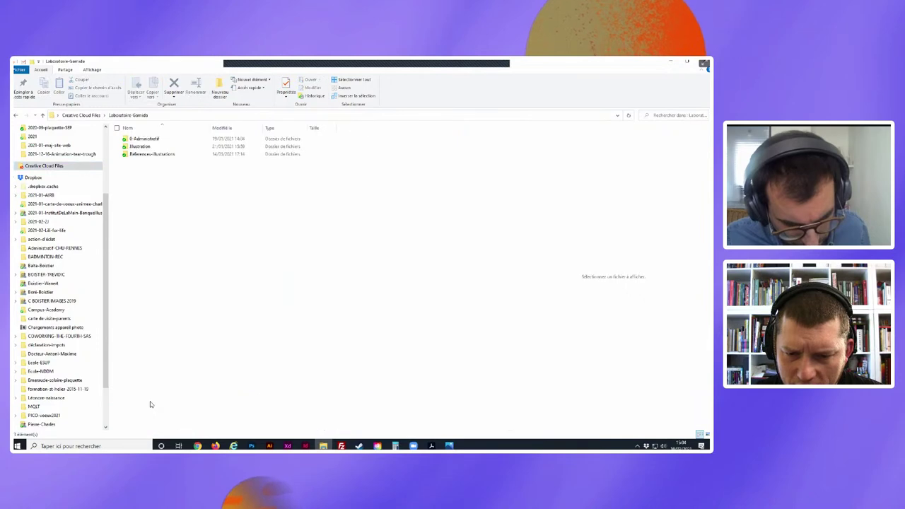
double_click(140, 147)
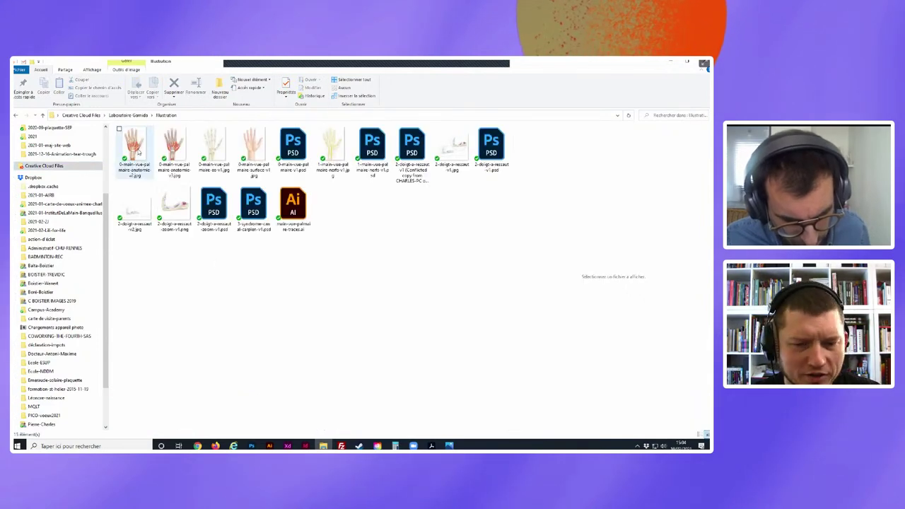
left_click(171, 152)
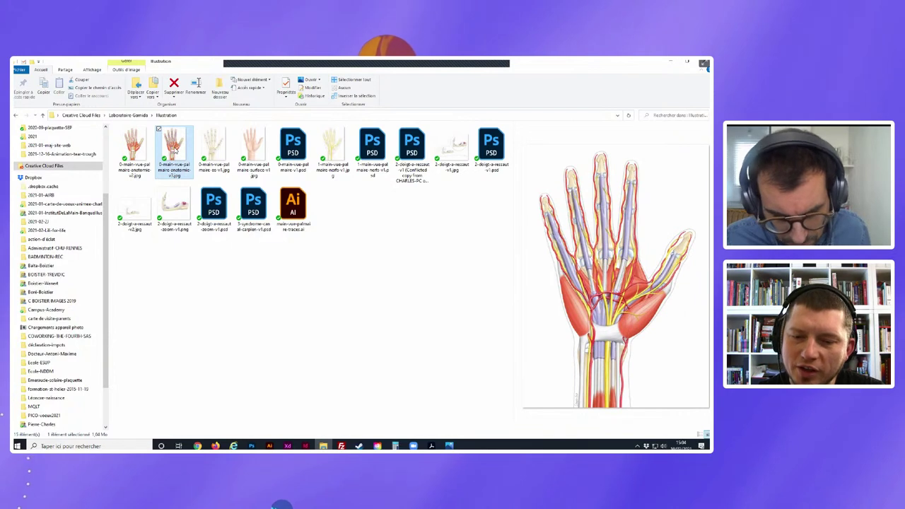
mouse_move(372, 147)
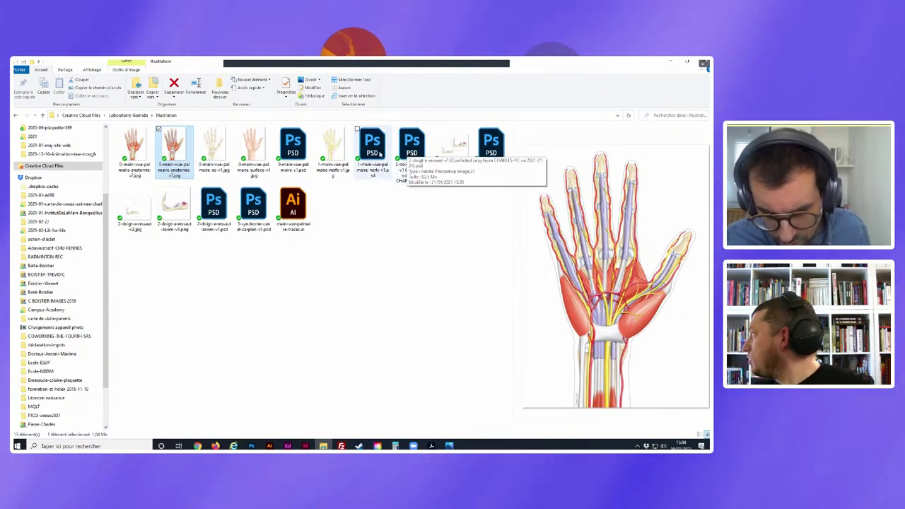
double_click(371, 154)
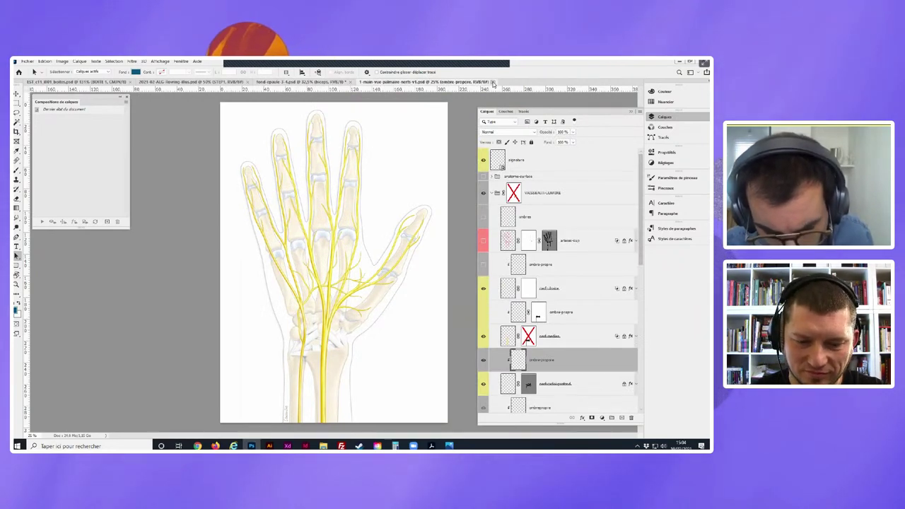
- Close the palmar nerves, shoulder (answering the save prompt) and animals comparison documents
left_click(493, 82)
left_click(350, 82)
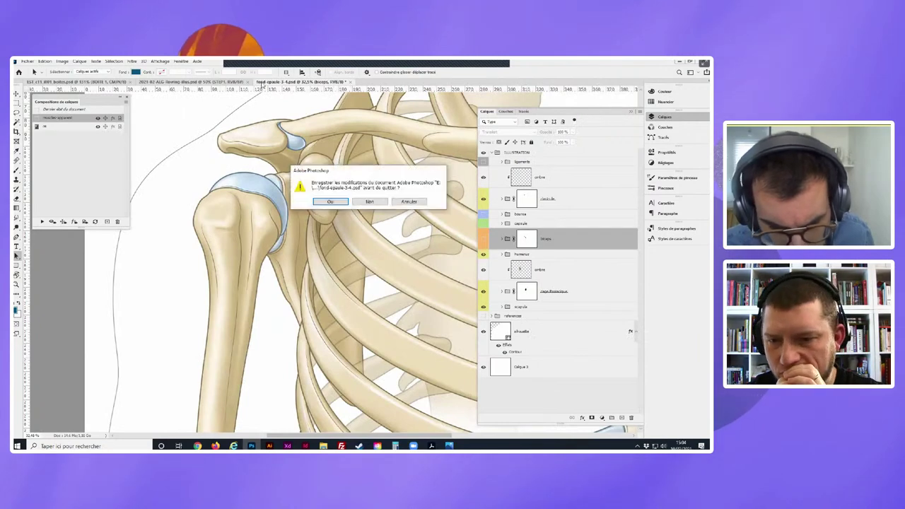
left_click(373, 203)
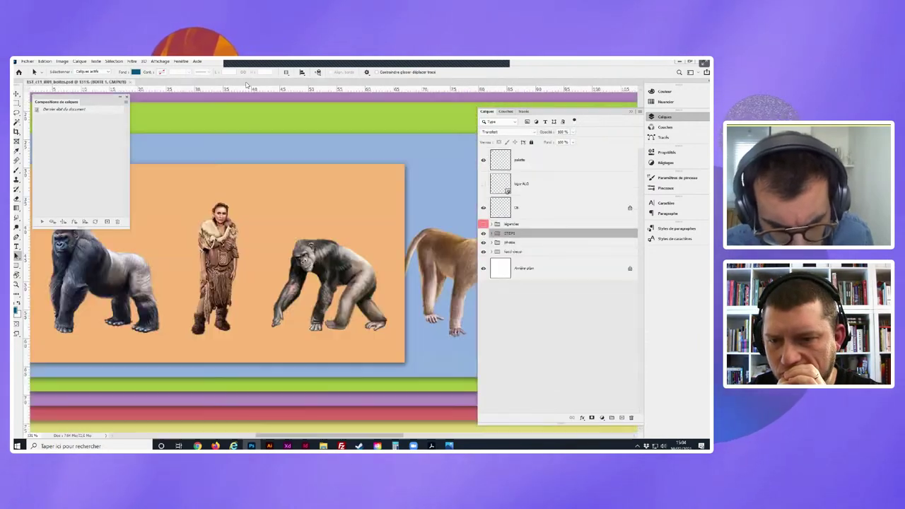
left_click(131, 82)
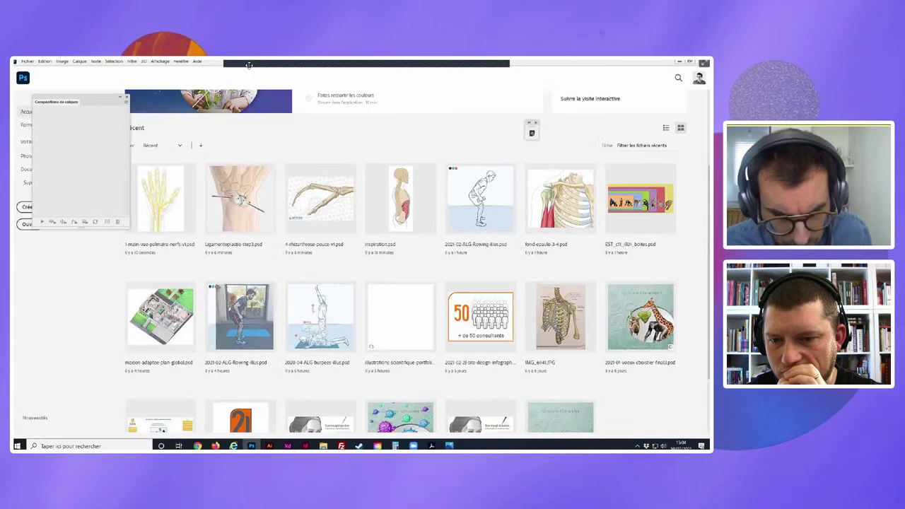
- Back in File Explorer, select and open 0-main-vue-palmaire-v1.psd in Photoshop
key("alt+Tab")
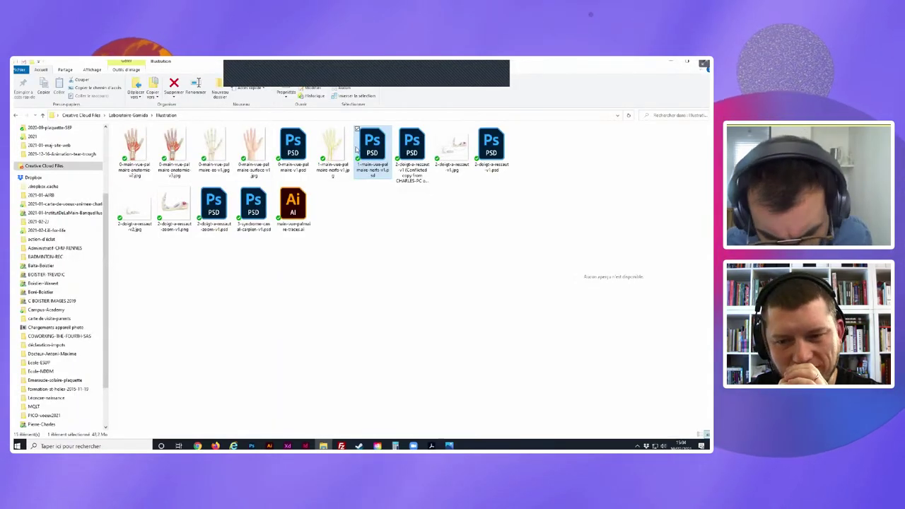
key("Right")
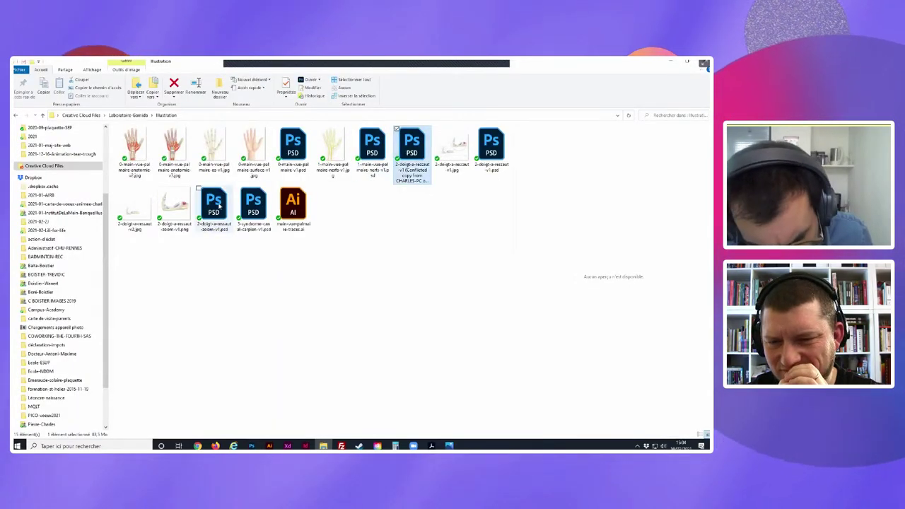
left_click(294, 146)
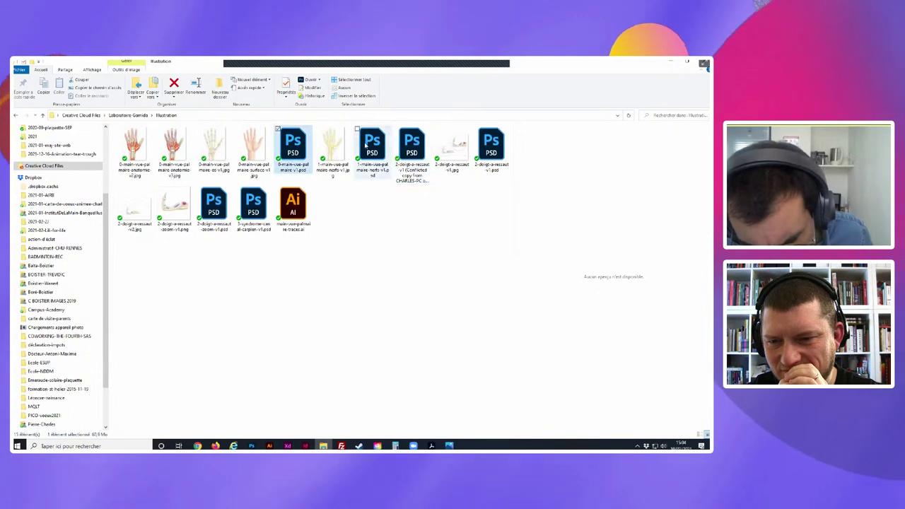
double_click(293, 147)
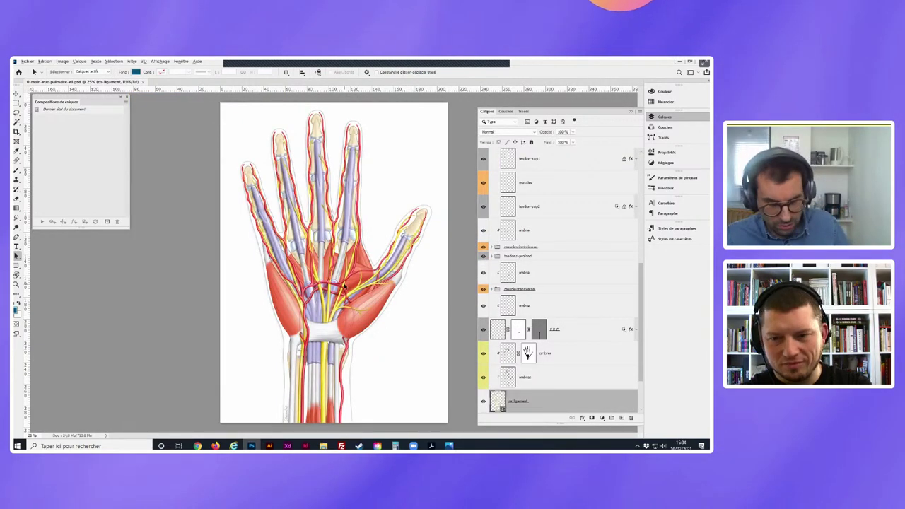
- Zoom toward the palm and wrist and save a layer comp named 'Tout'
scroll(344, 286, "up", 2)
scroll(339, 296, "up", 1)
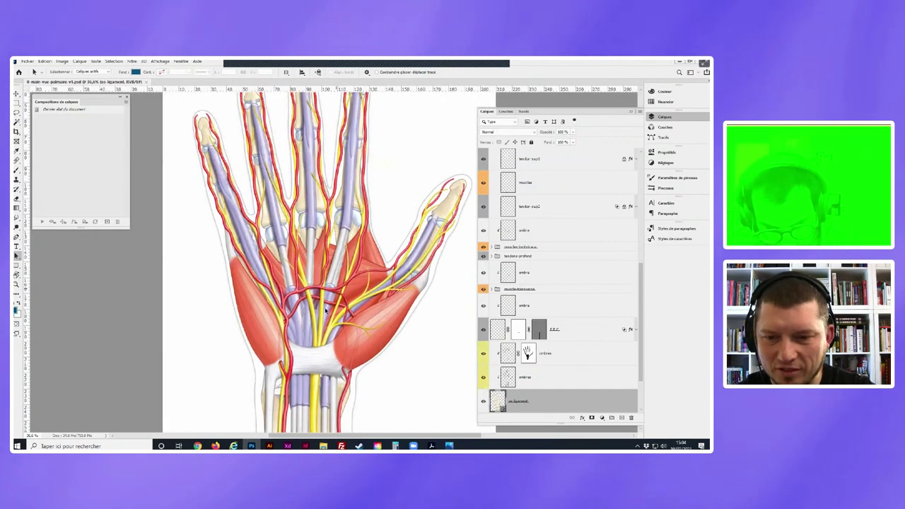
scroll(349, 321, "up", 1)
scroll(370, 340, "up", 1)
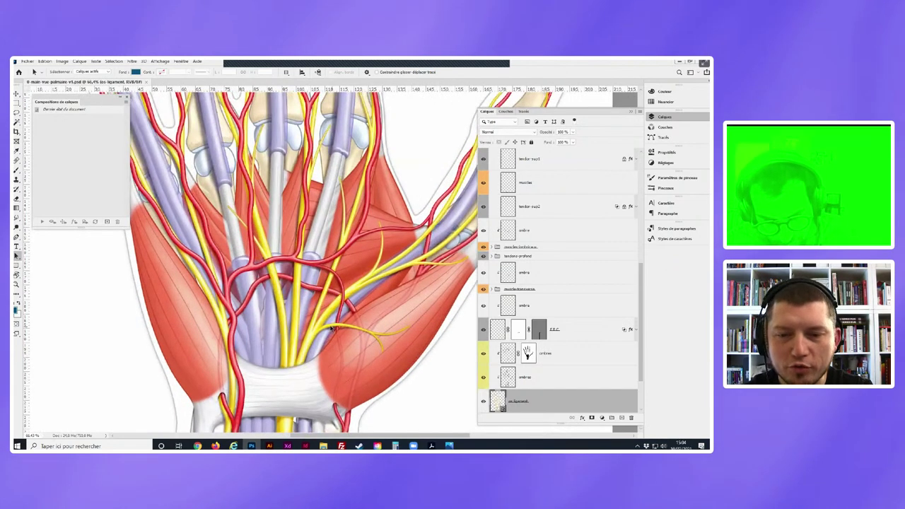
left_click_drag(293, 283, 324, 211)
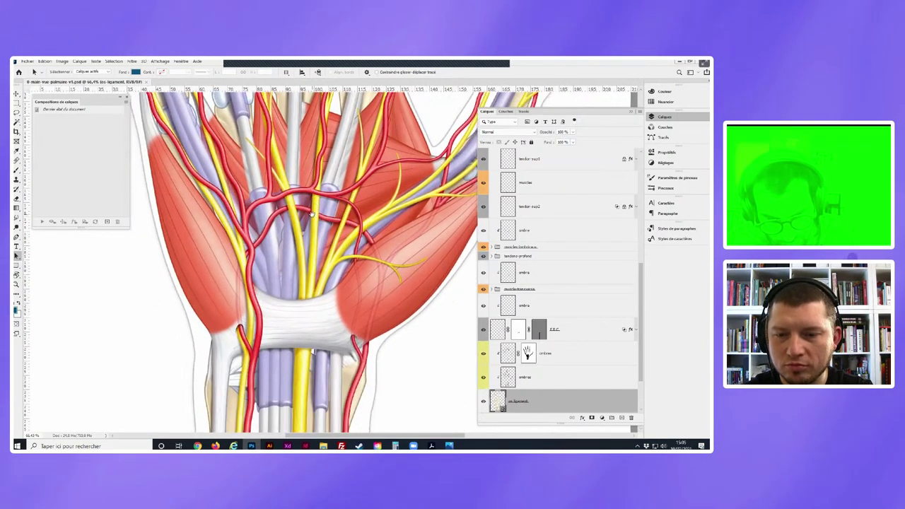
left_click(107, 222)
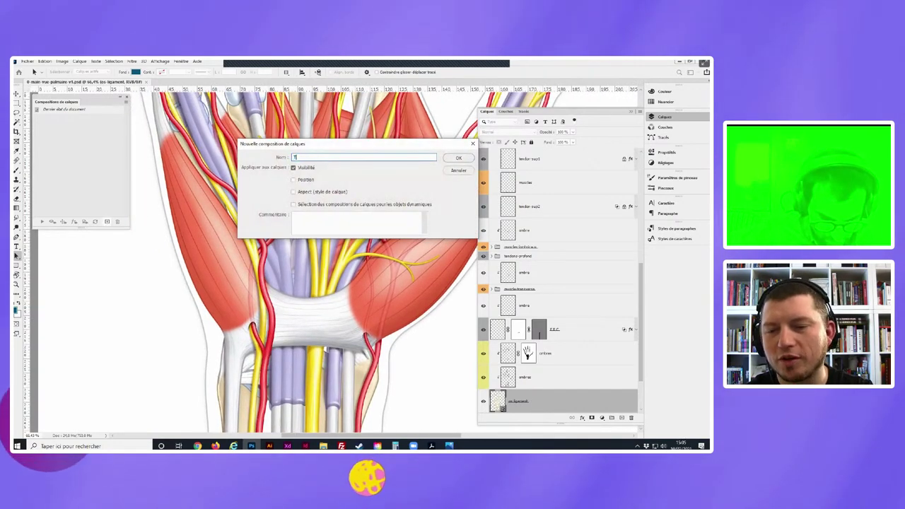
type("Tout")
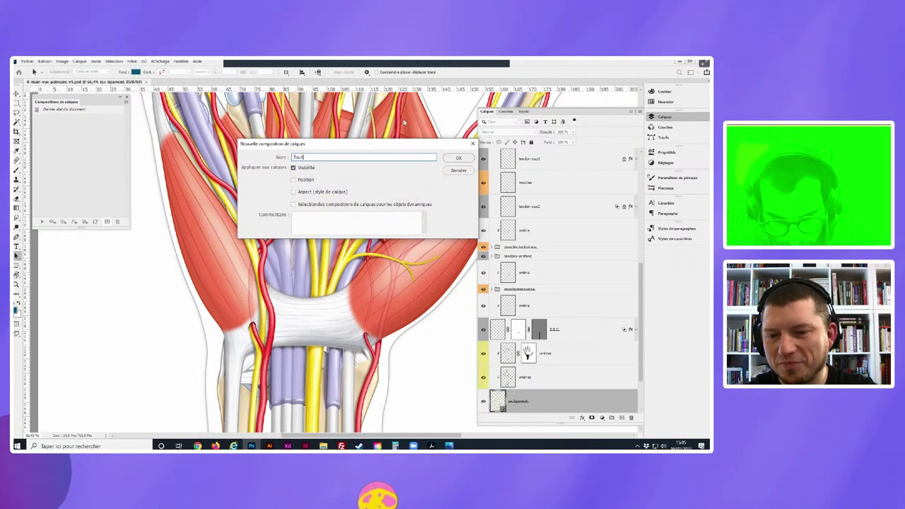
left_click(459, 159)
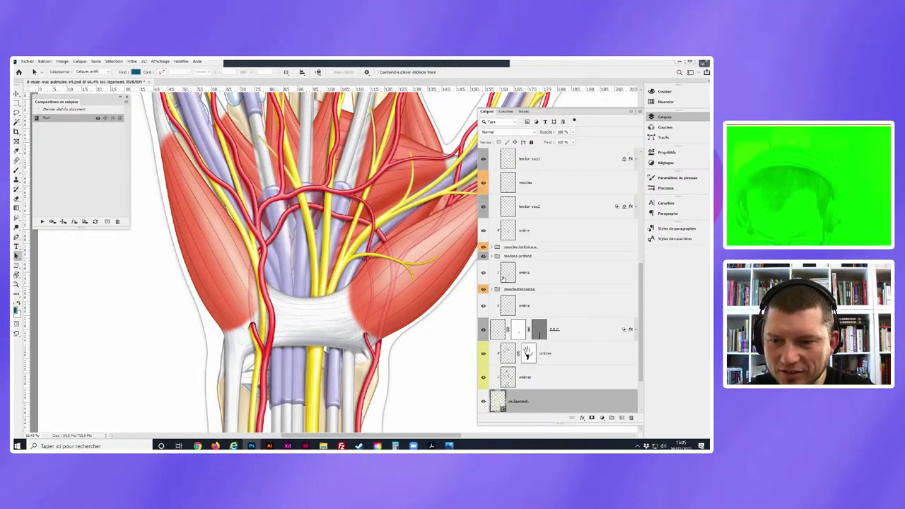
- Collapse the tendon.sup and gaine layer groups to reach the os ligament layer
scroll(395, 225, "down", 3)
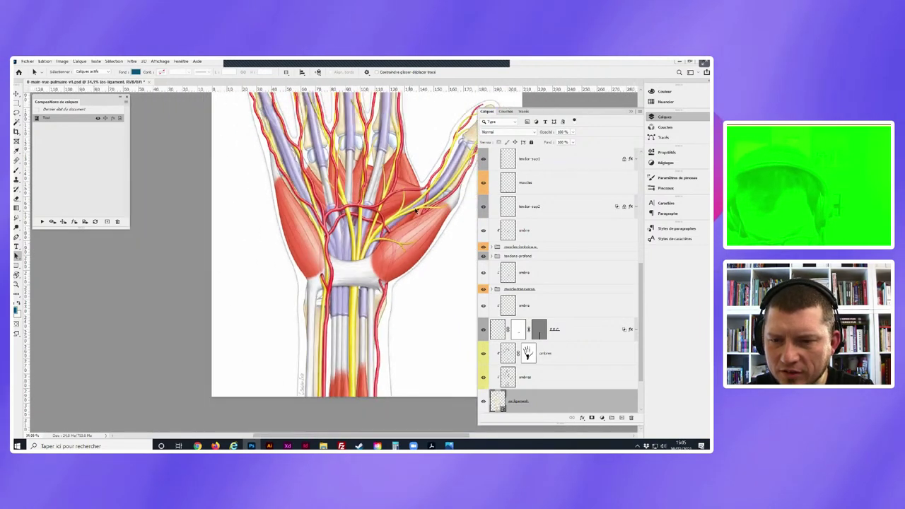
scroll(364, 252, "down", 2)
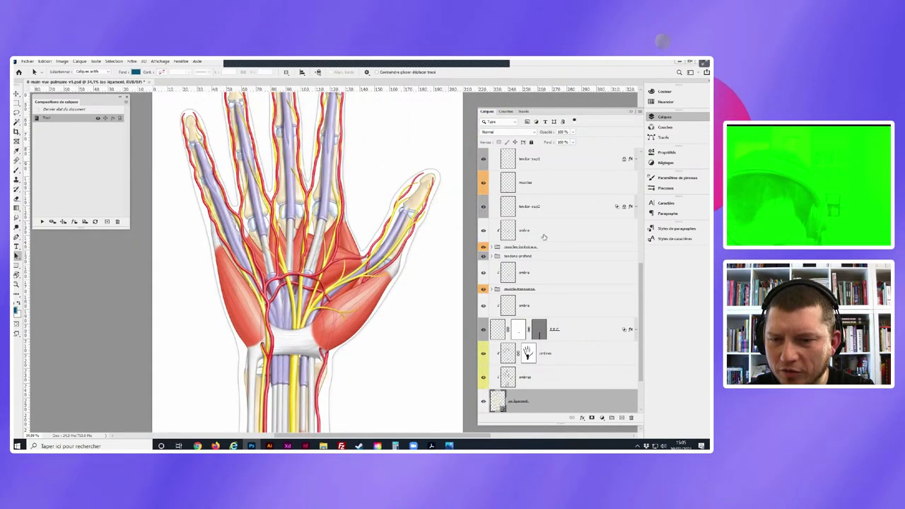
scroll(543, 236, "up", 5)
left_click(491, 279)
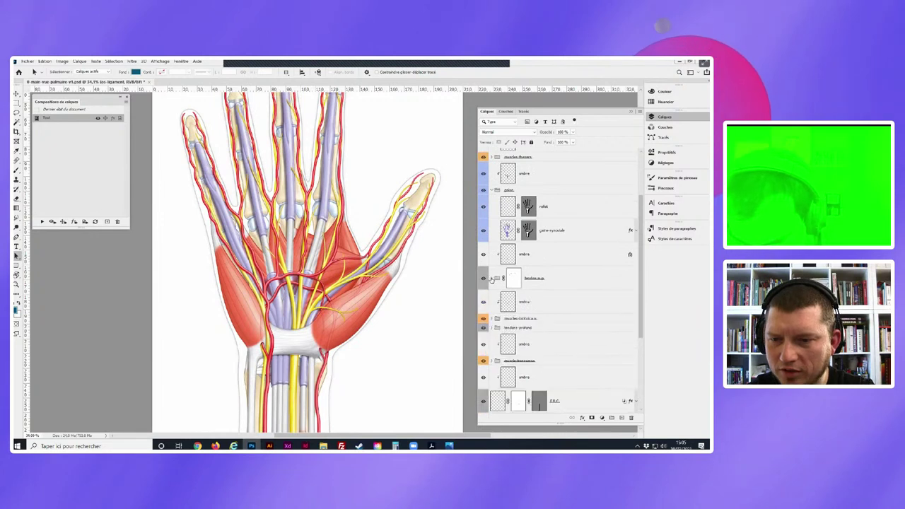
left_click(491, 191)
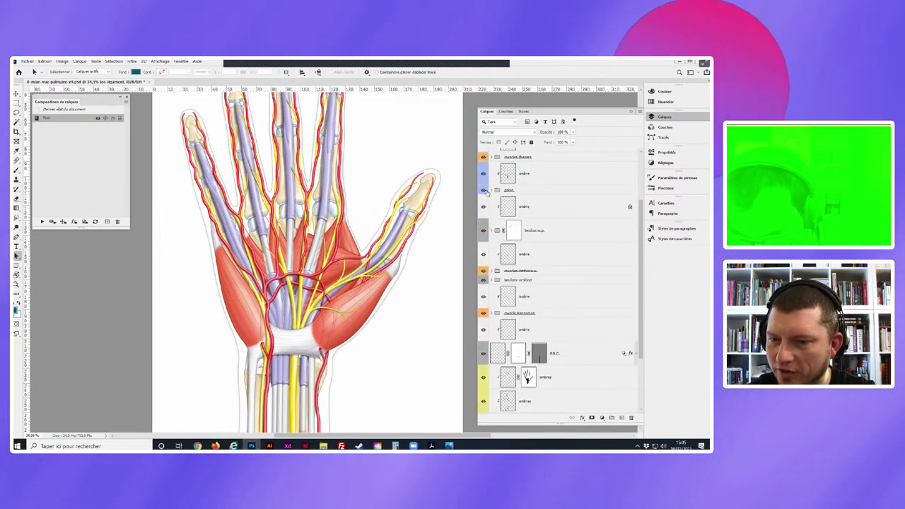
scroll(497, 310, "down", 1)
scroll(506, 307, "down", 1)
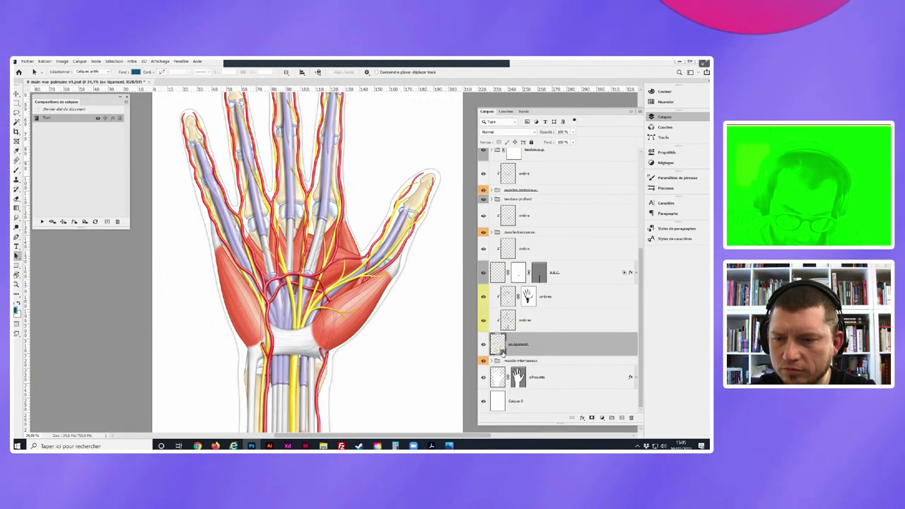
- Open the os ligament smart object, show the white fond layer, and collapse the bone groups
double_click(499, 345)
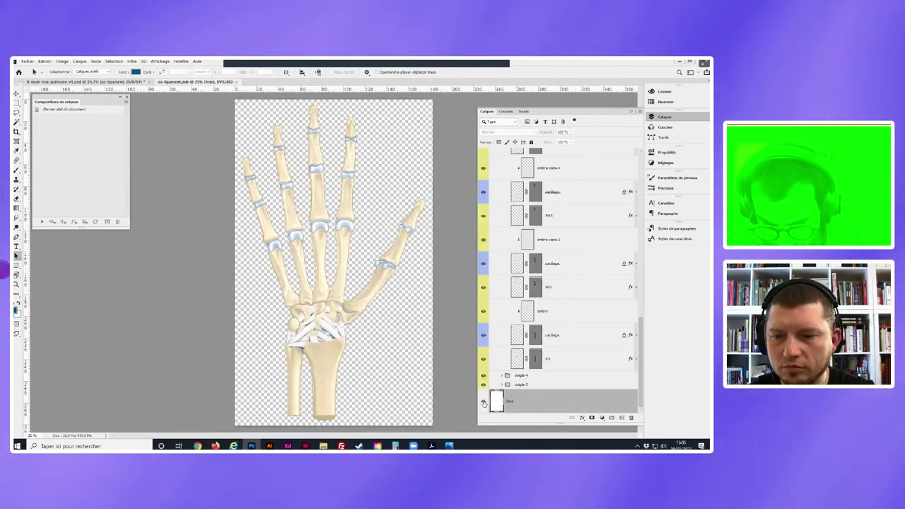
left_click(484, 402)
scroll(510, 197, "up", 5)
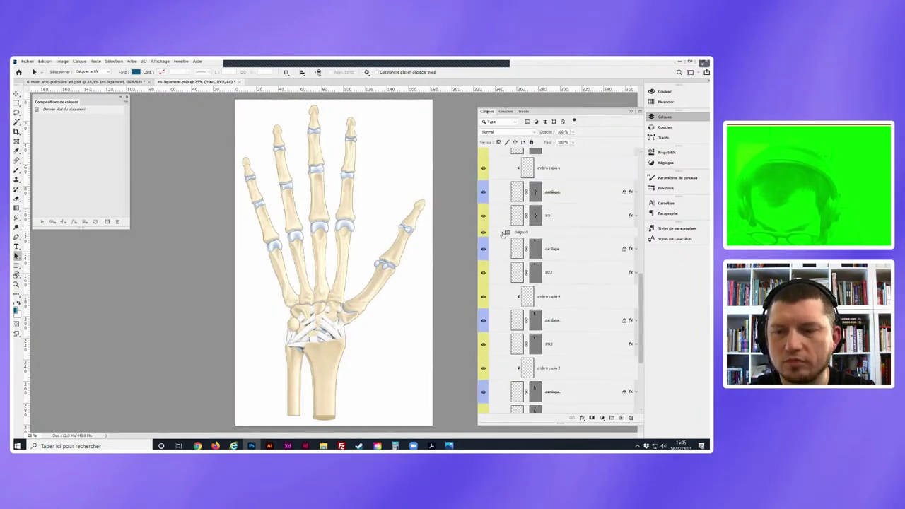
left_click(502, 233)
scroll(505, 240, "up", 2)
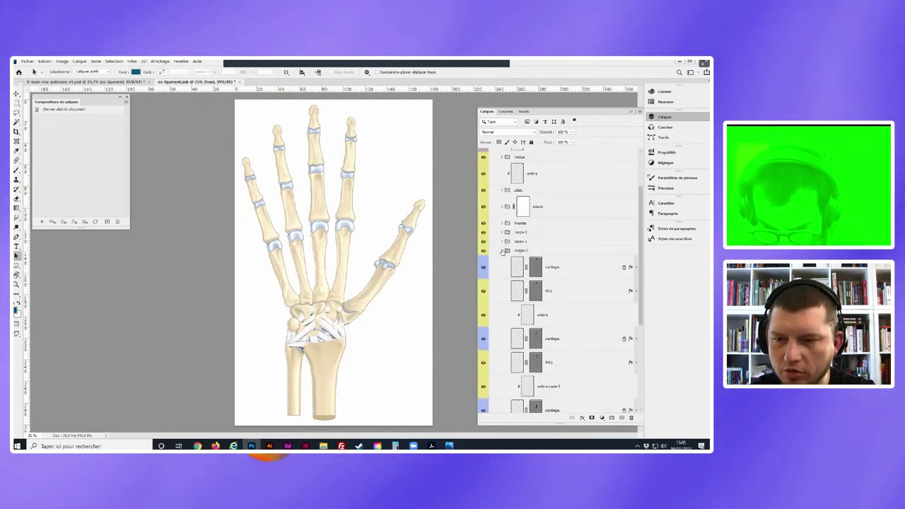
left_click(502, 251)
left_click(493, 153)
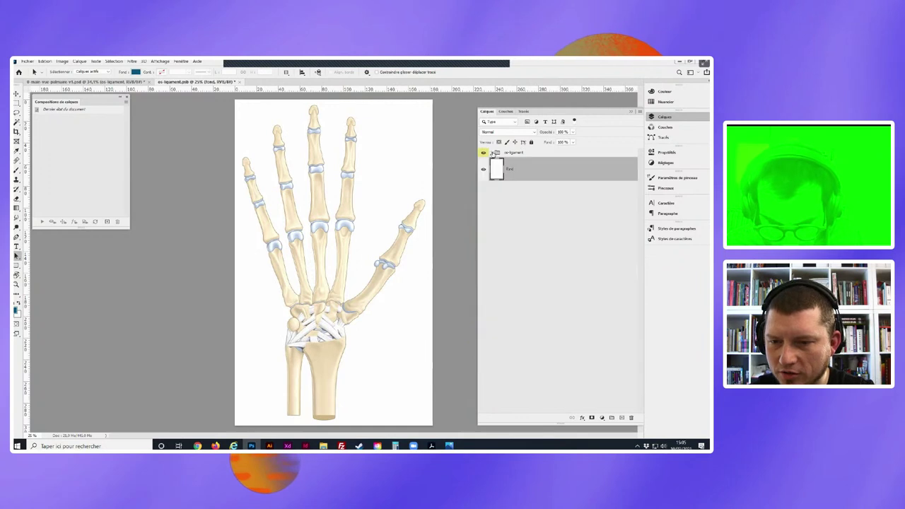
left_click(493, 153)
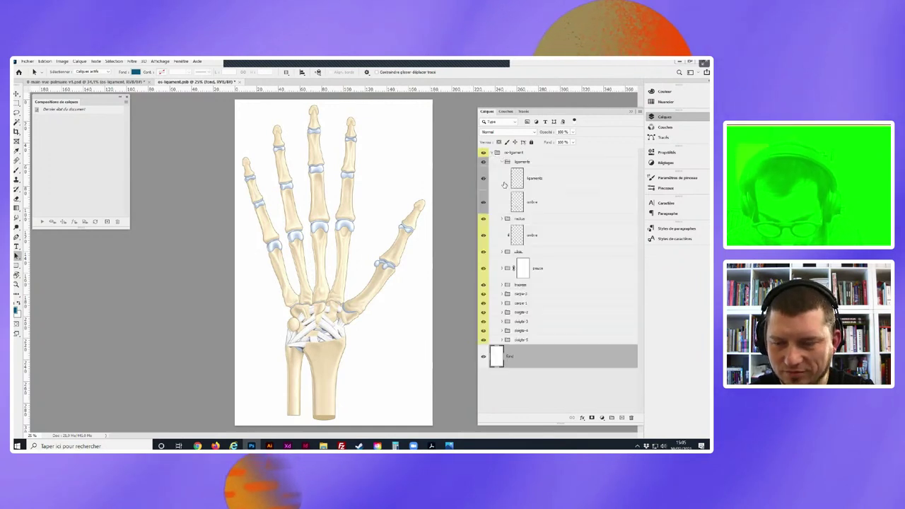
- Toggle the doigts-5, doigts-4 and doigts-3 groups to identify each finger, then expand doigts-3
left_click(516, 339)
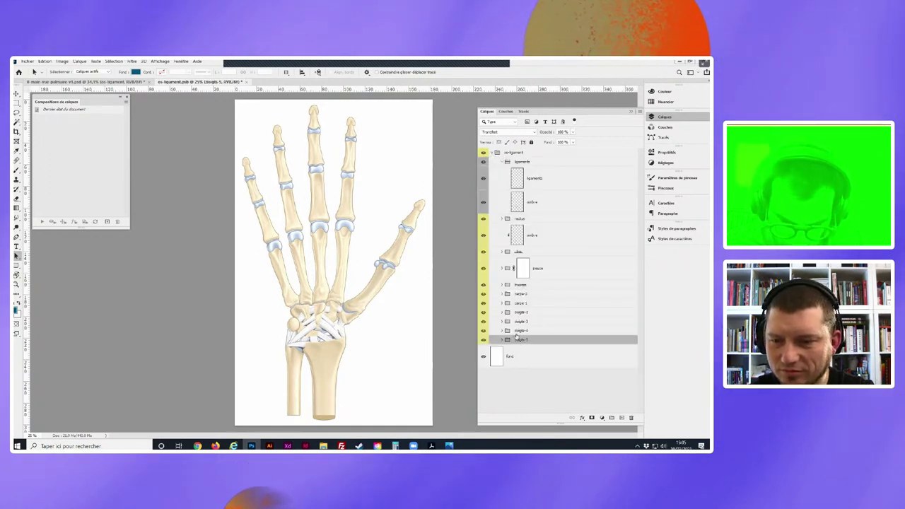
left_click(484, 340)
left_click(484, 340)
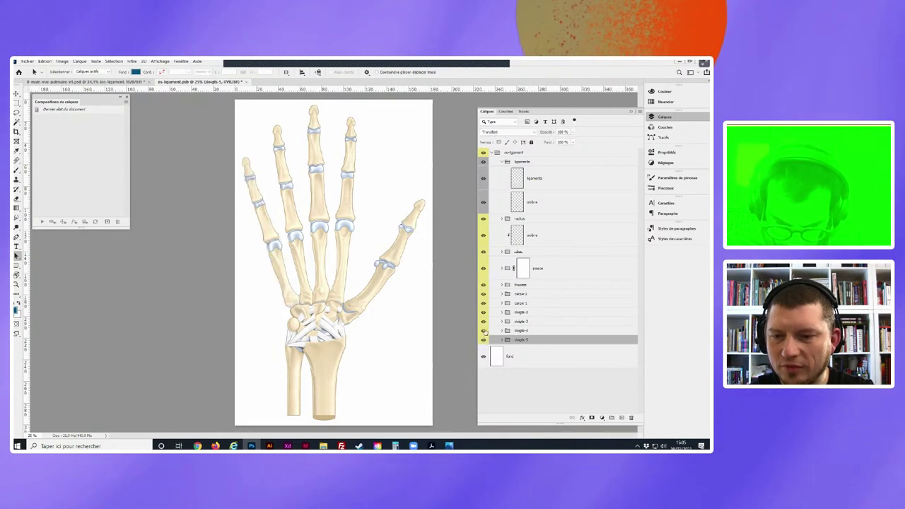
left_click(484, 330)
left_click(484, 330)
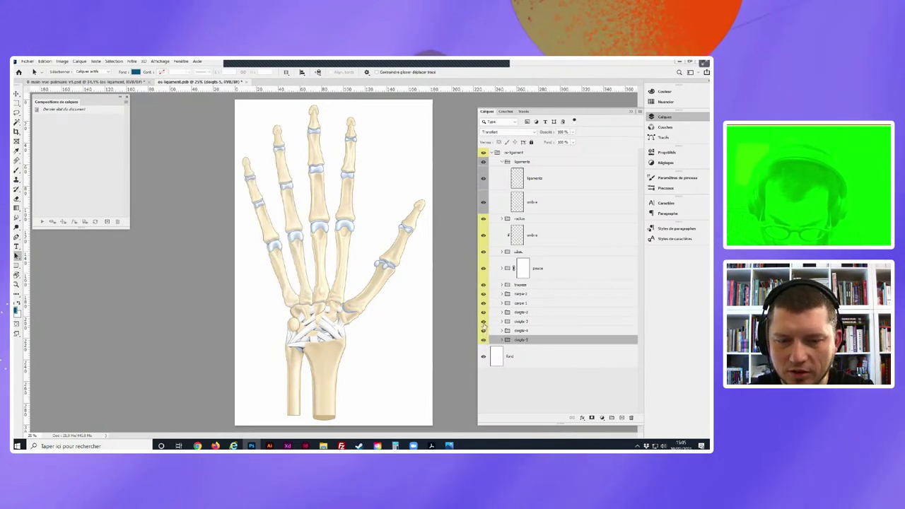
left_click(483, 322)
left_click(483, 322)
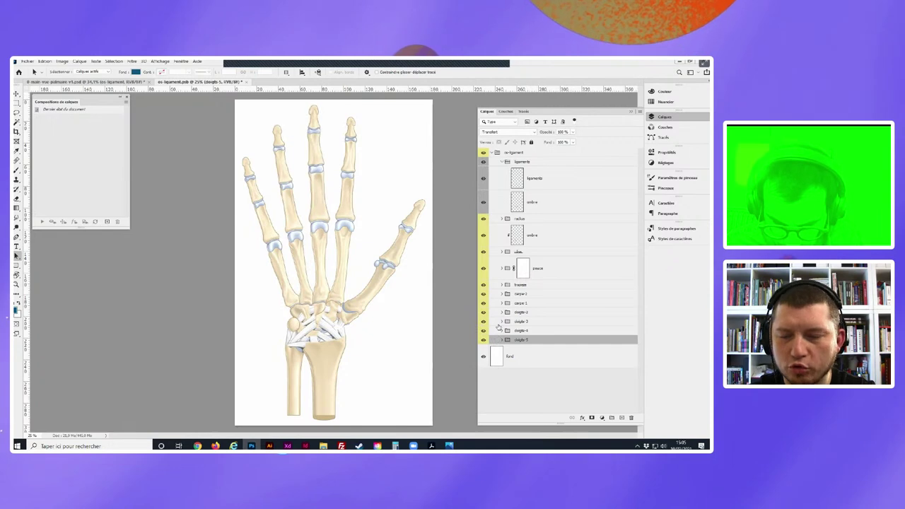
left_click(502, 322)
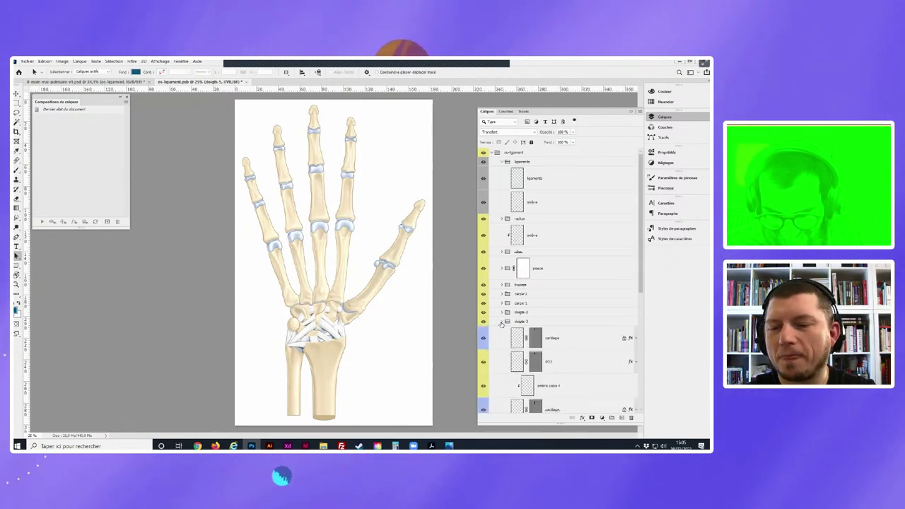
- Scroll through the doigts-3 group and select the P2 bone layer
scroll(535, 360, "down", 2)
scroll(322, 286, "up", 2)
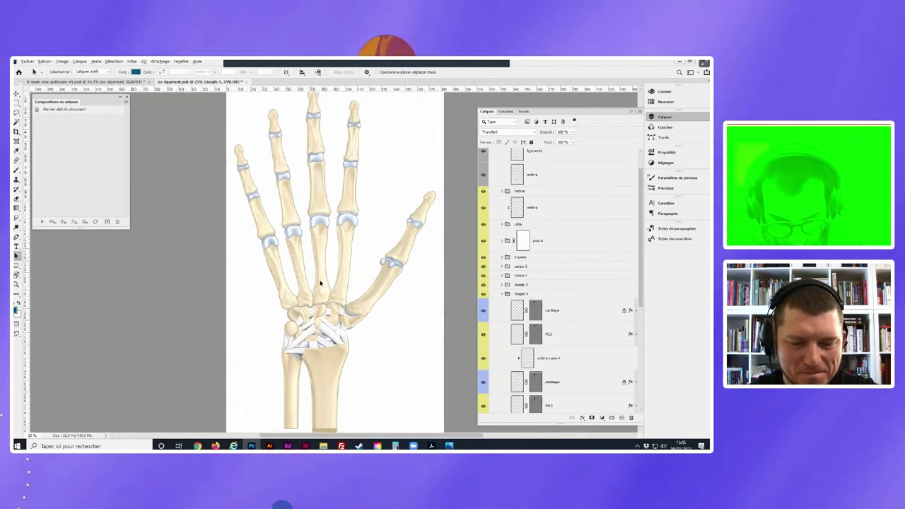
scroll(317, 281, "up", 2)
scroll(318, 280, "up", 2)
scroll(319, 283, "up", 2)
scroll(332, 290, "up", 2)
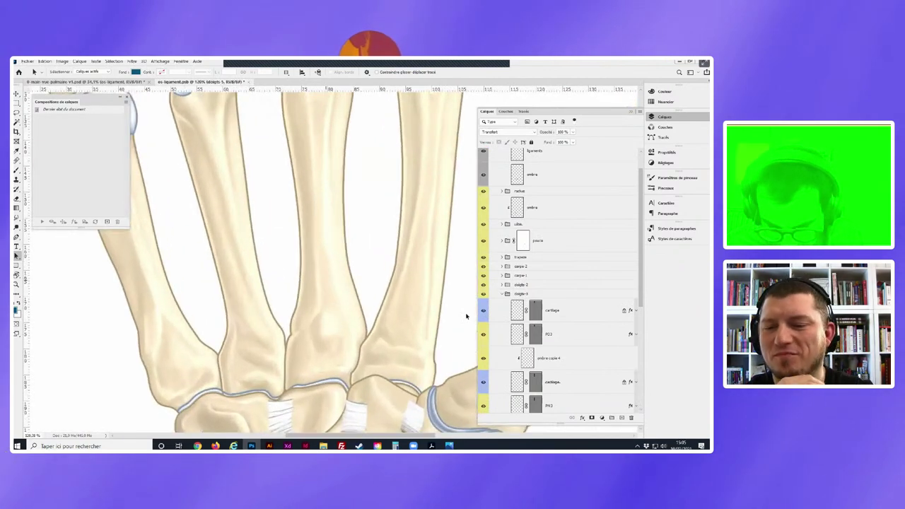
scroll(545, 338, "down", 3)
scroll(559, 339, "down", 2)
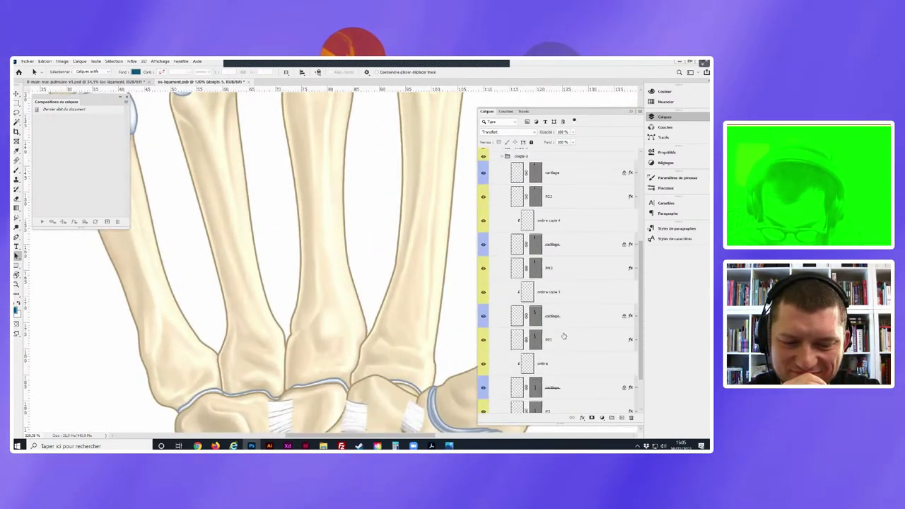
scroll(548, 350, "down", 2)
scroll(538, 359, "down", 1)
left_click(535, 361)
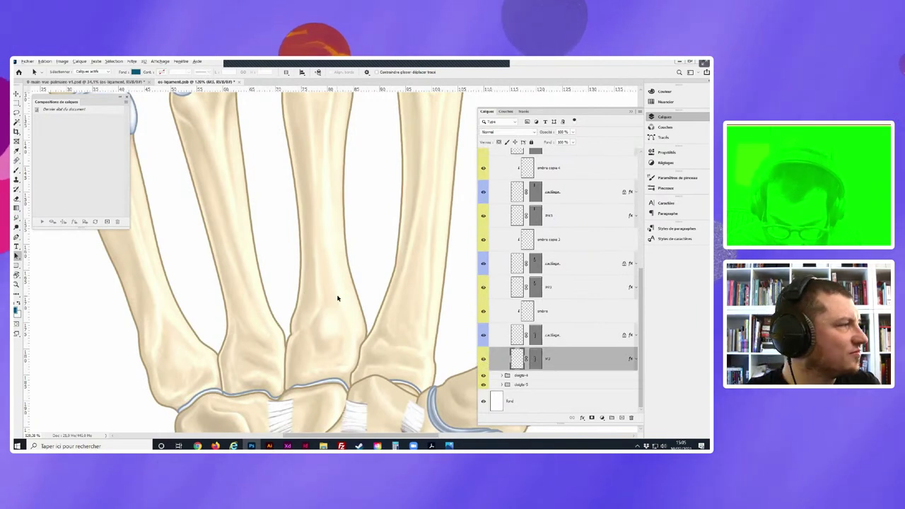
- Toggle the middle metacarpal fill and the P2 layer to check which bones they are
scroll(338, 298, "down", 2)
scroll(424, 273, "up", 2)
scroll(559, 283, "up", 3)
scroll(558, 283, "up", 3)
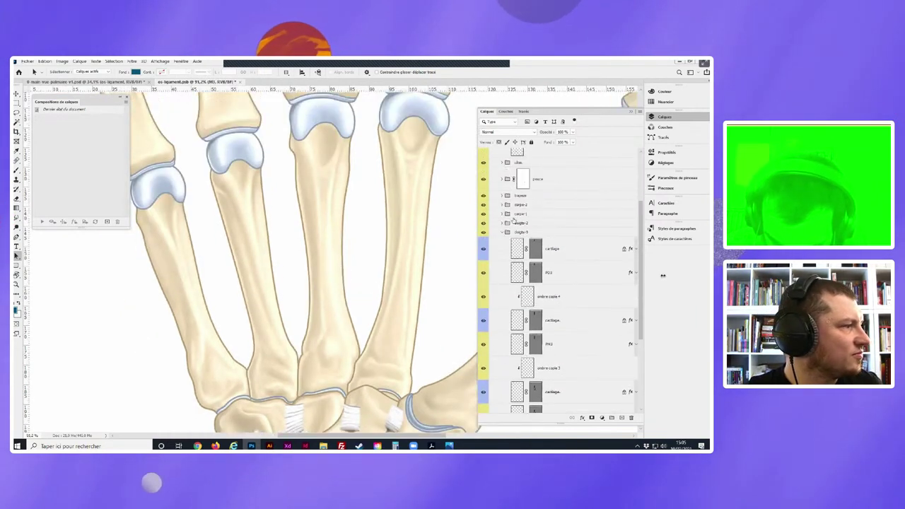
left_click(484, 233)
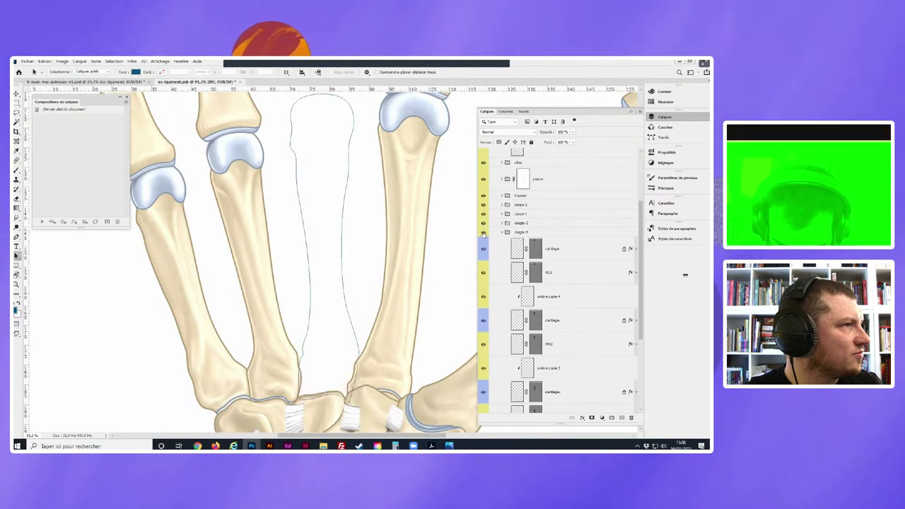
left_click(483, 232)
scroll(551, 340, "down", 2)
scroll(551, 353, "down", 2)
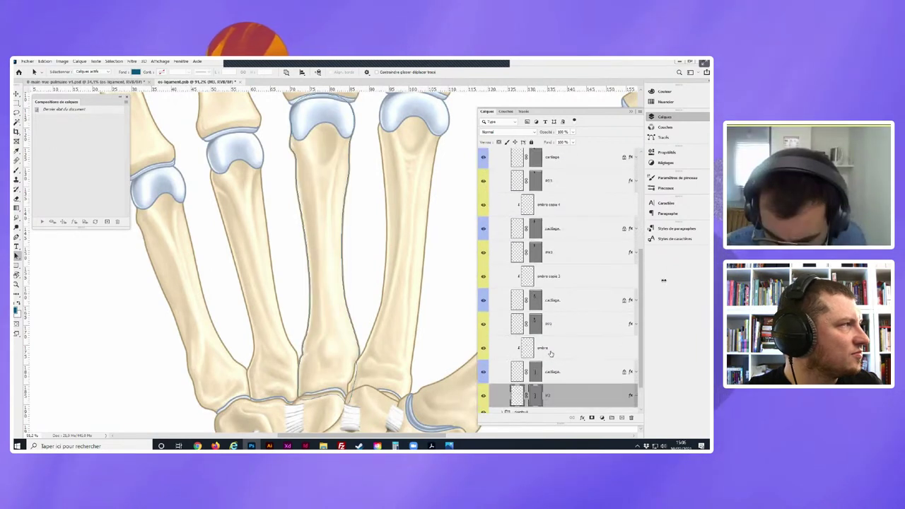
scroll(550, 353, "down", 2)
scroll(367, 260, "down", 3)
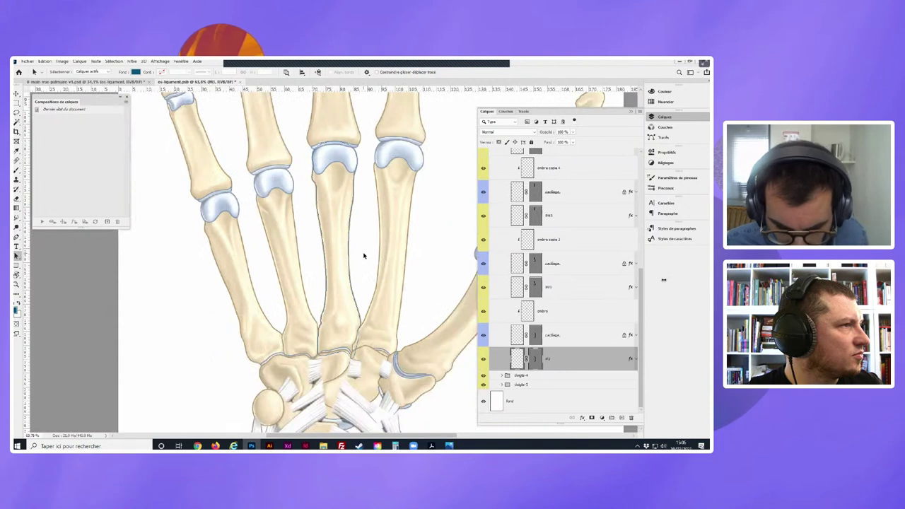
left_click(484, 359)
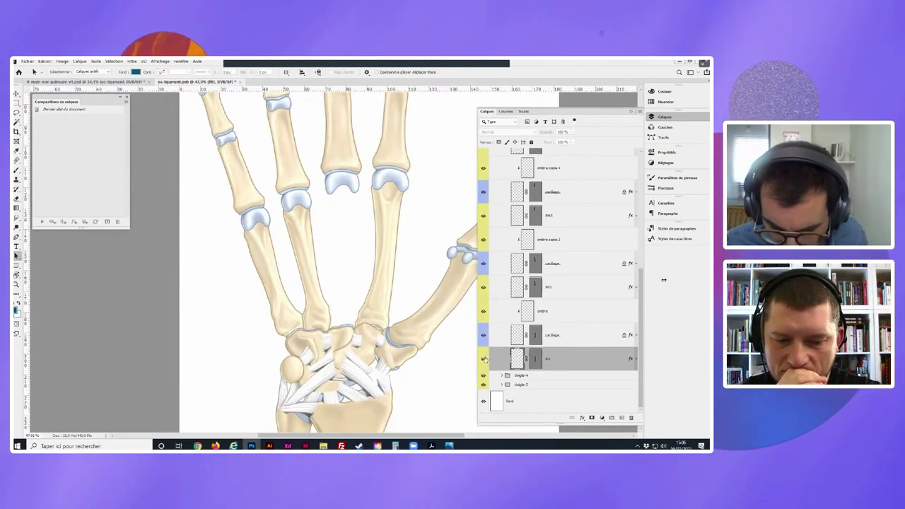
left_click(484, 359)
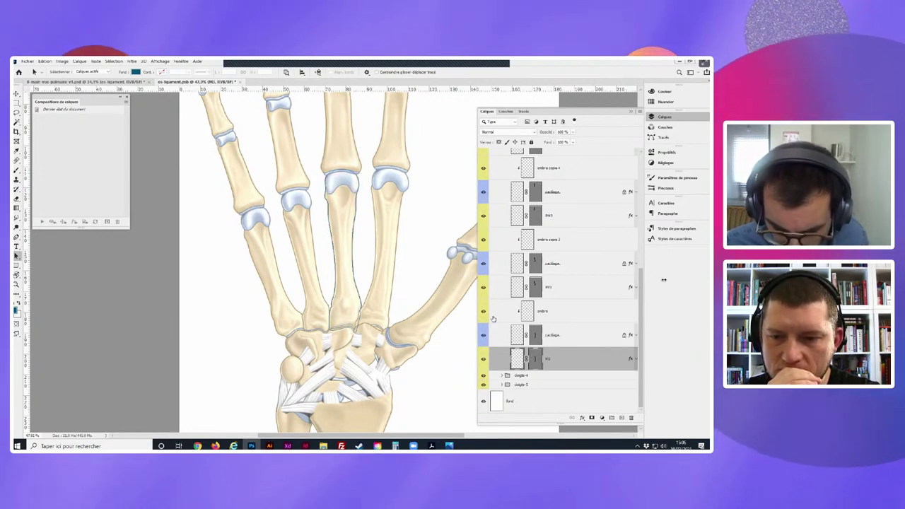
- Toggle the middle finger phalanx layers and show the cartilage on the phalanx
scroll(482, 314, "up", 1)
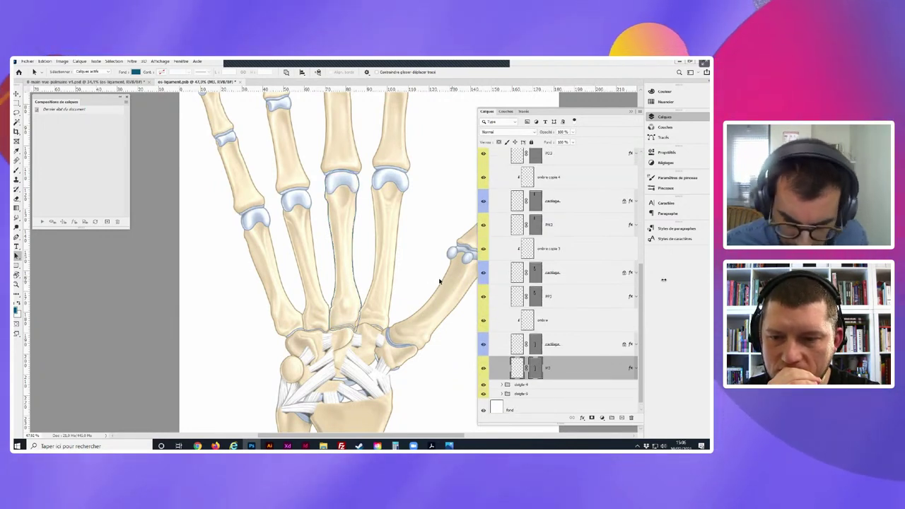
scroll(329, 262, "up", 5)
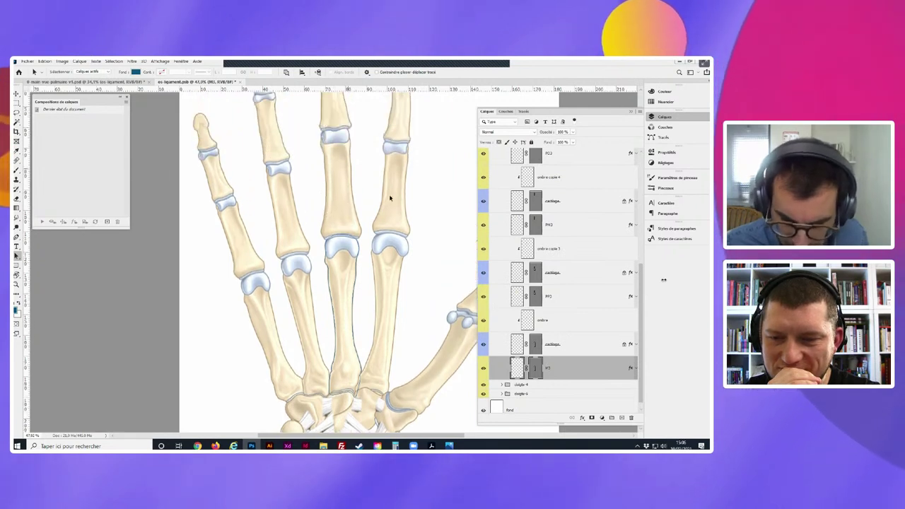
left_click(483, 297)
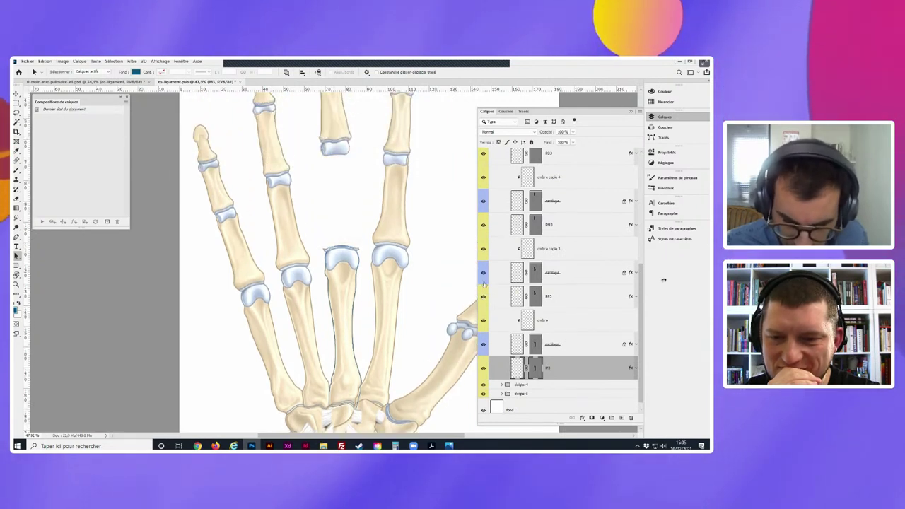
left_click(484, 276)
left_click(483, 273)
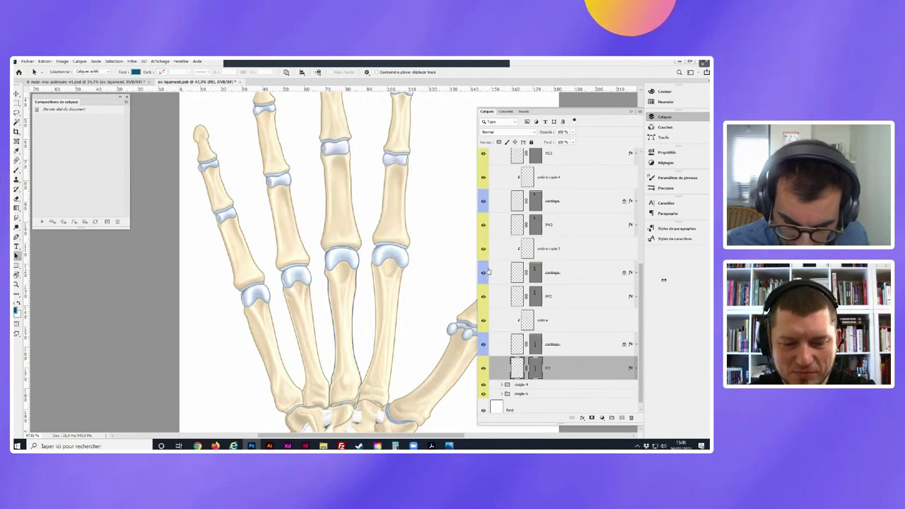
scroll(486, 273, "up", 1)
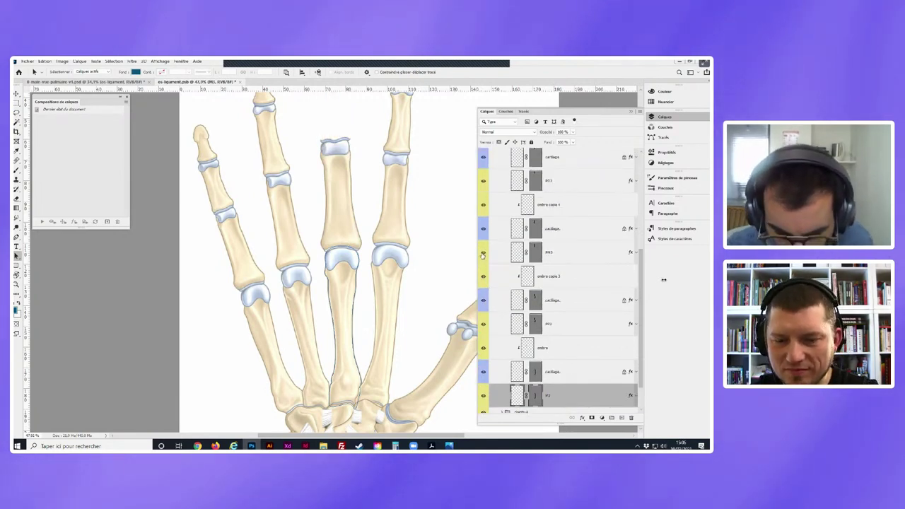
scroll(528, 269, "up", 2)
scroll(493, 264, "up", 1)
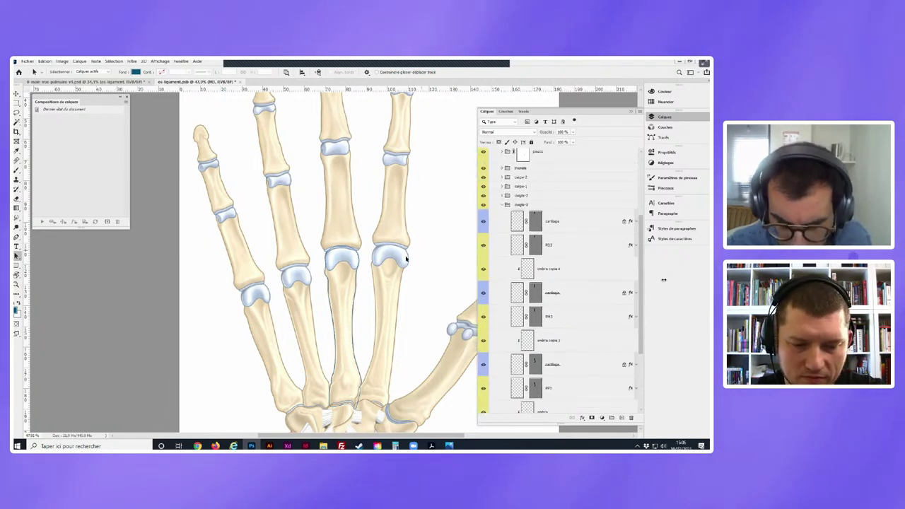
scroll(424, 272, "up", 3)
scroll(424, 280, "up", 2)
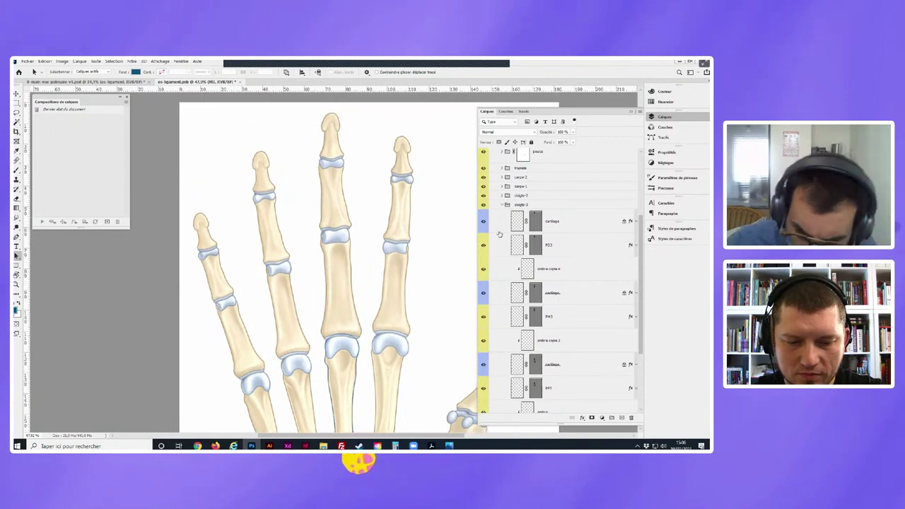
- Re-identify the doigts-3 group, expand it, and select the middle finger's distal phalanx layer
left_click(502, 205)
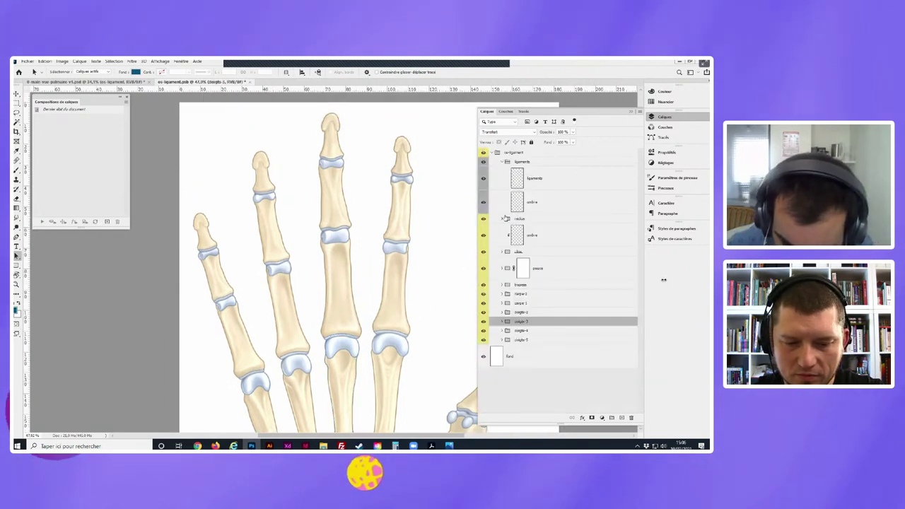
left_click(483, 322)
left_click(483, 322)
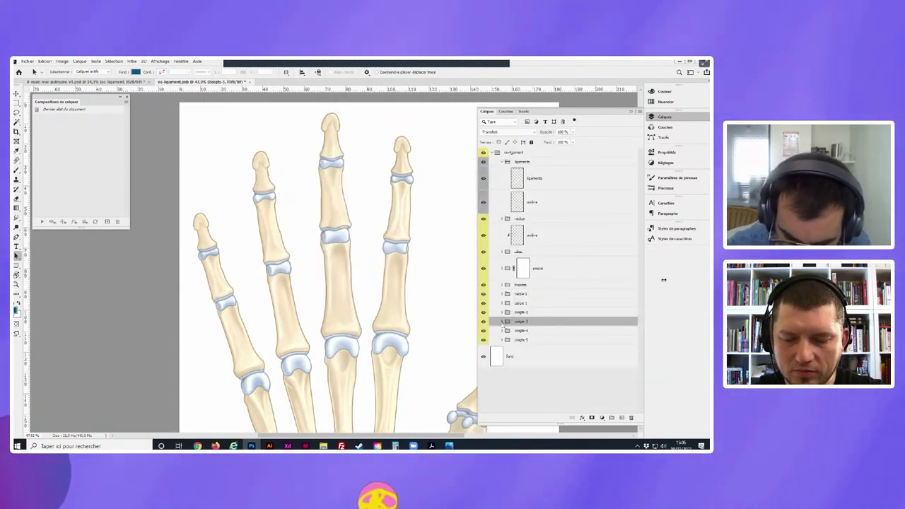
left_click(502, 321)
scroll(526, 339, "down", 3)
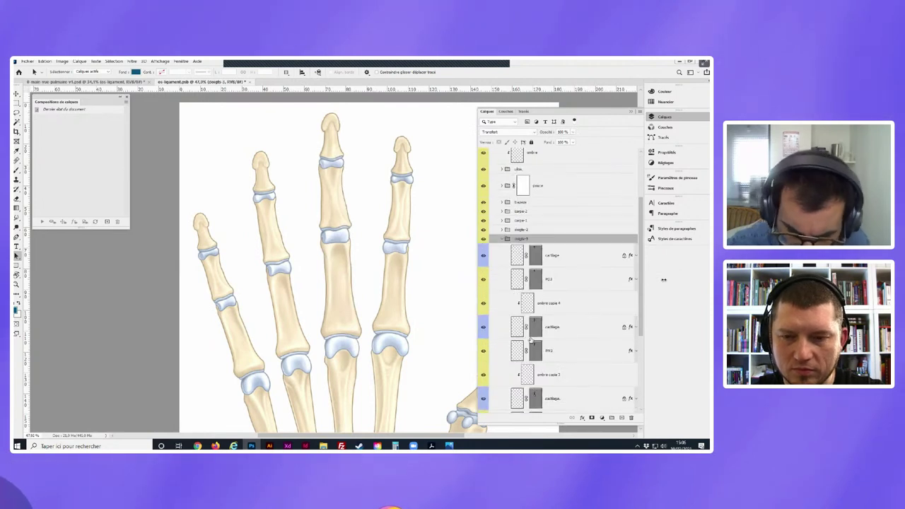
left_click(535, 281)
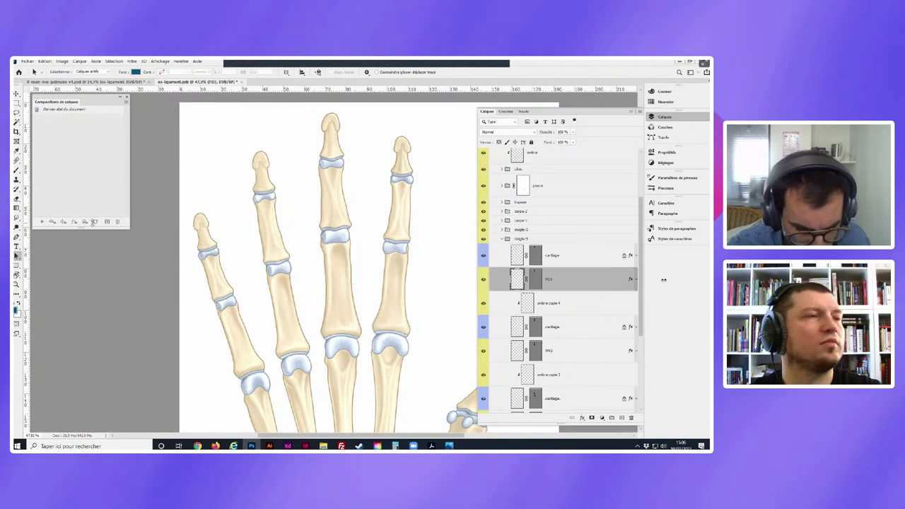
scroll(524, 291, "down", 1)
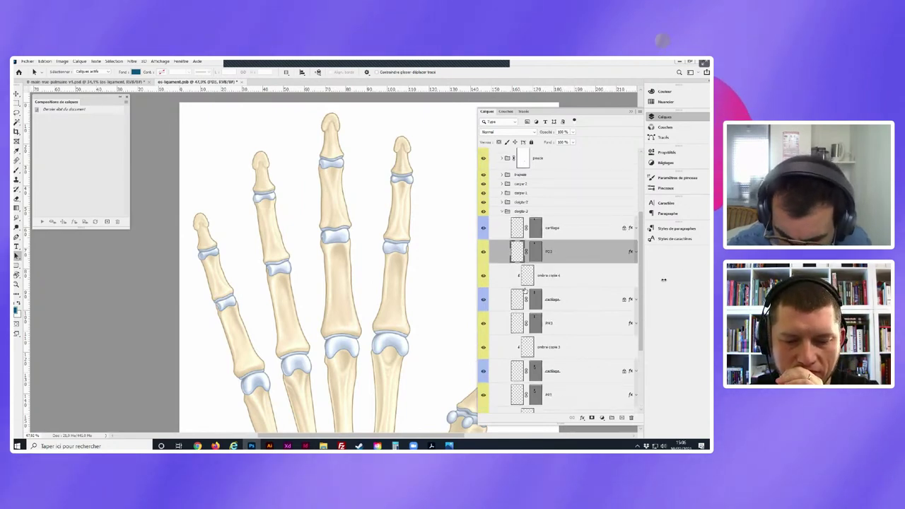
- Select the PH3 middle phalanx layer, disable its mask and show its effects
left_click(536, 329)
scroll(335, 262, "up", 3)
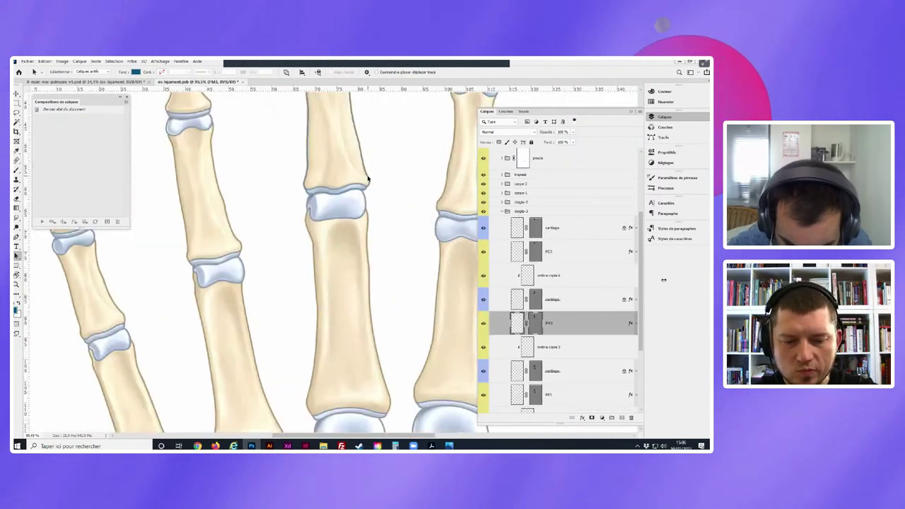
scroll(364, 183, "up", 2)
scroll(361, 226, "up", 2)
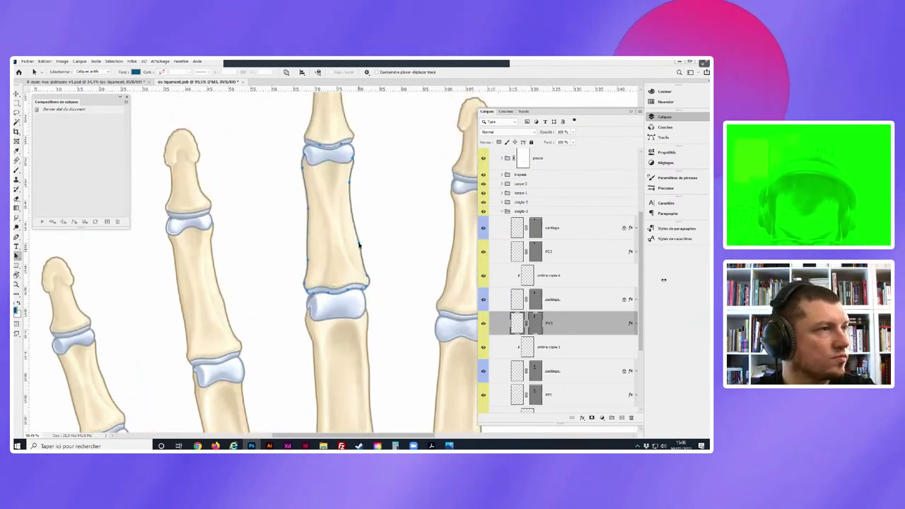
scroll(359, 244, "up", 1)
left_click(538, 326)
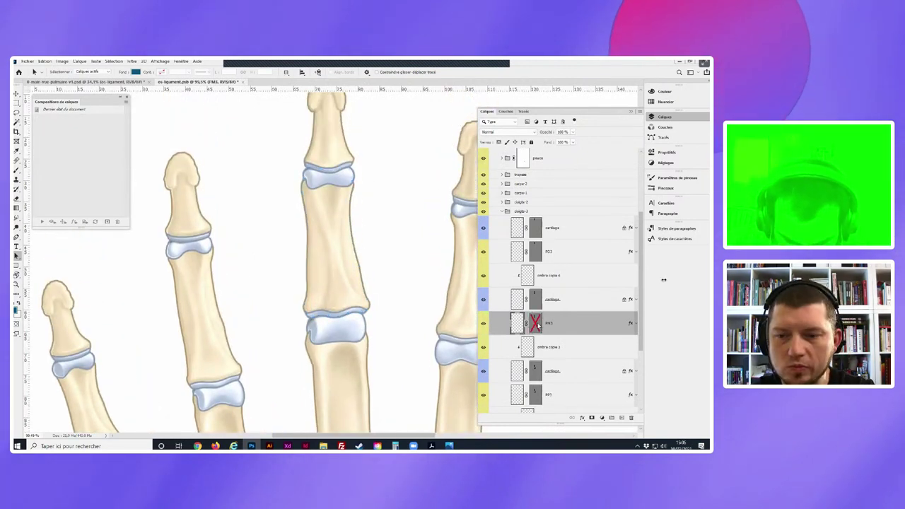
left_click(635, 325)
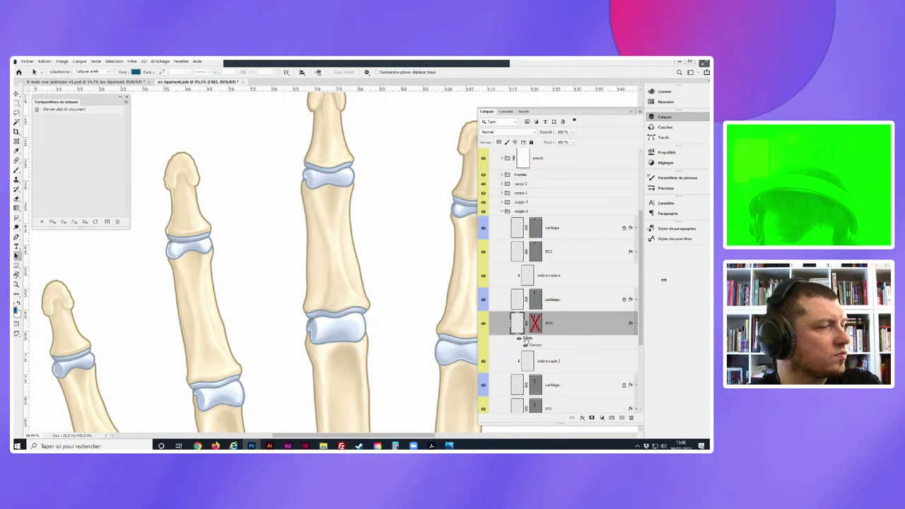
- Sample the beige bone colour and paint the phalanx's left edge with a soft brush
key("i")
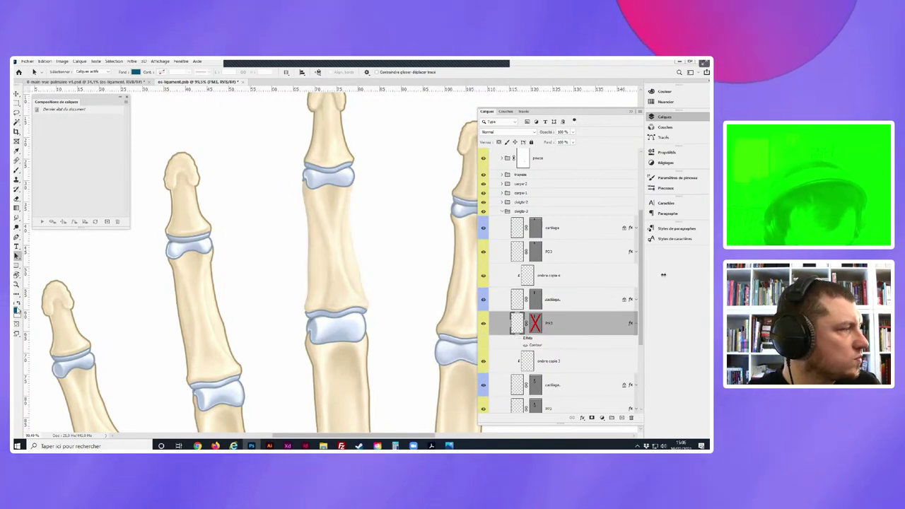
left_click(330, 252)
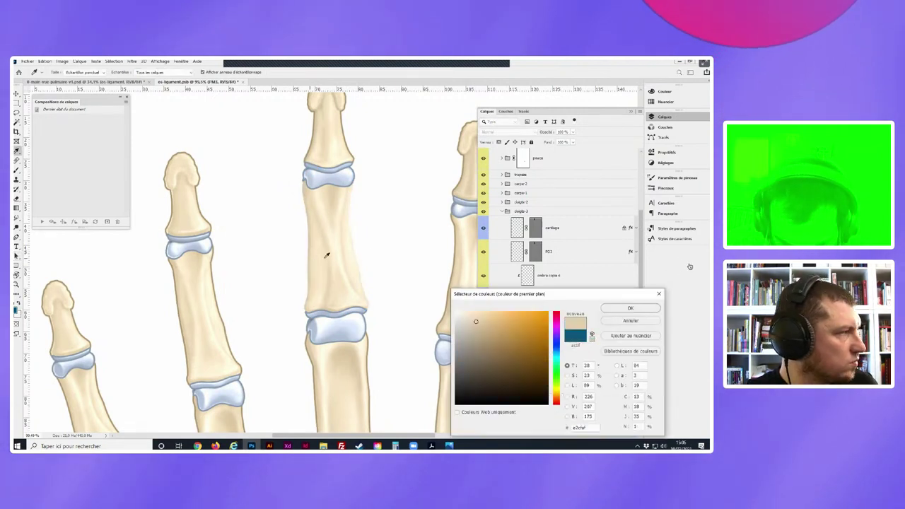
left_click(628, 309)
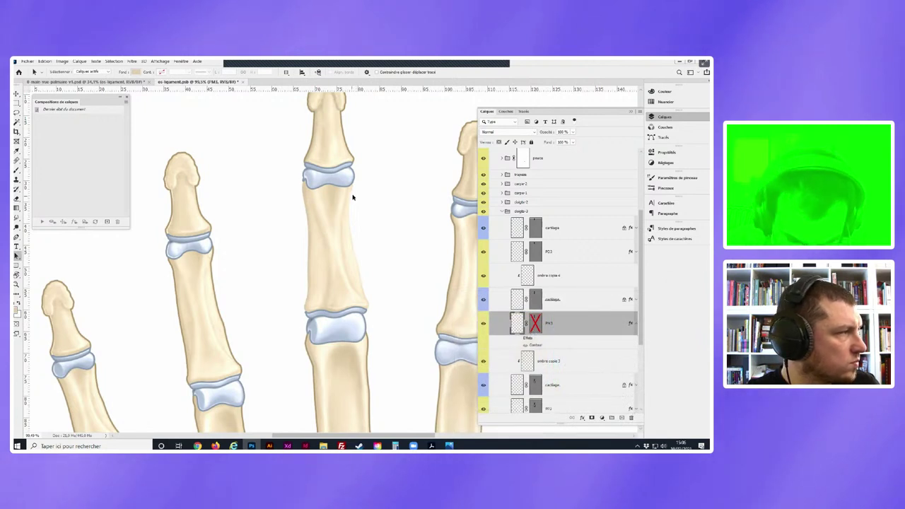
key("b")
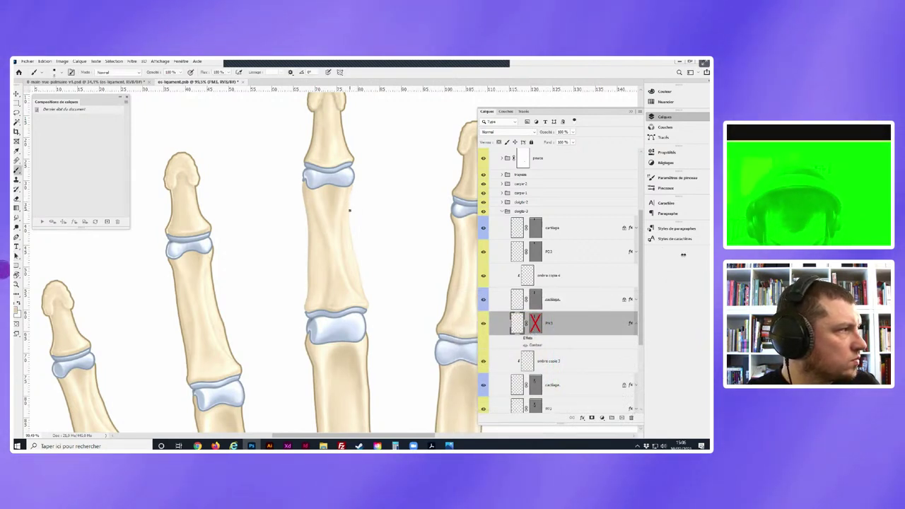
left_click(62, 72)
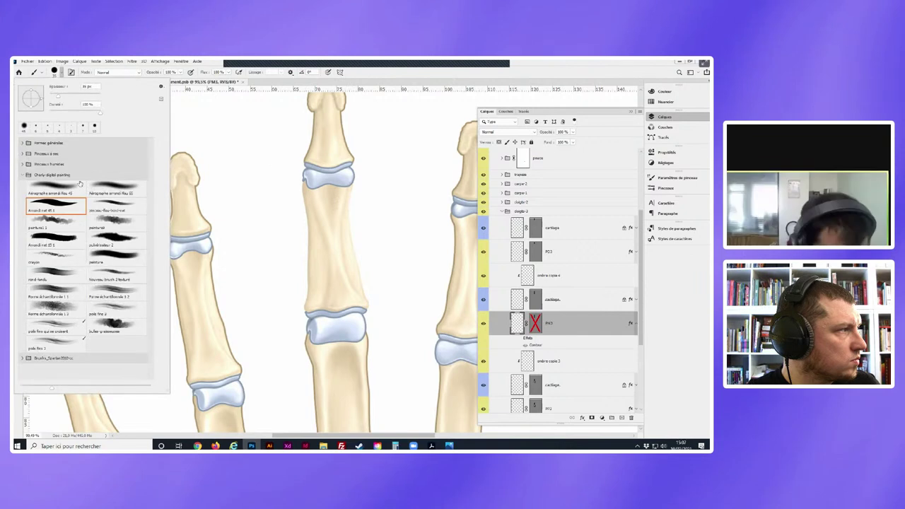
left_click(300, 173)
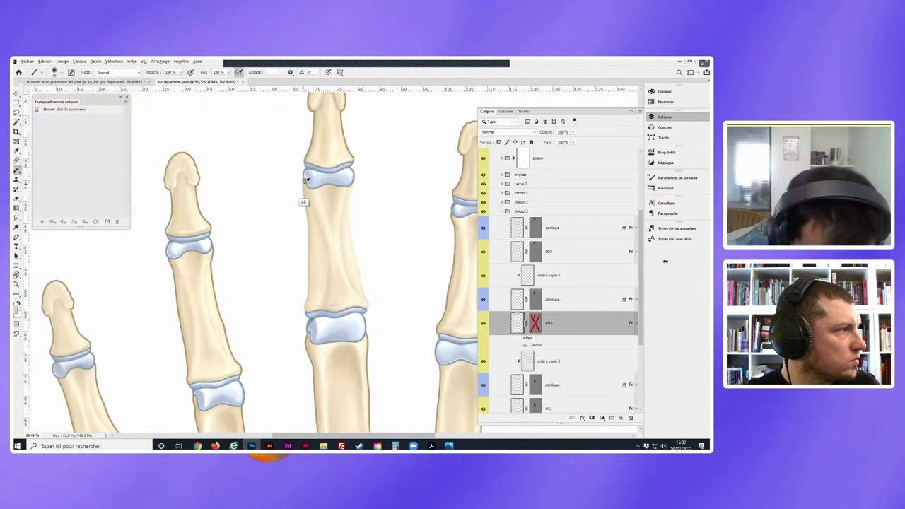
mouse_move(301, 170)
left_mouse_down()
mouse_move(309, 300)
mouse_move(353, 166)
left_mouse_up()
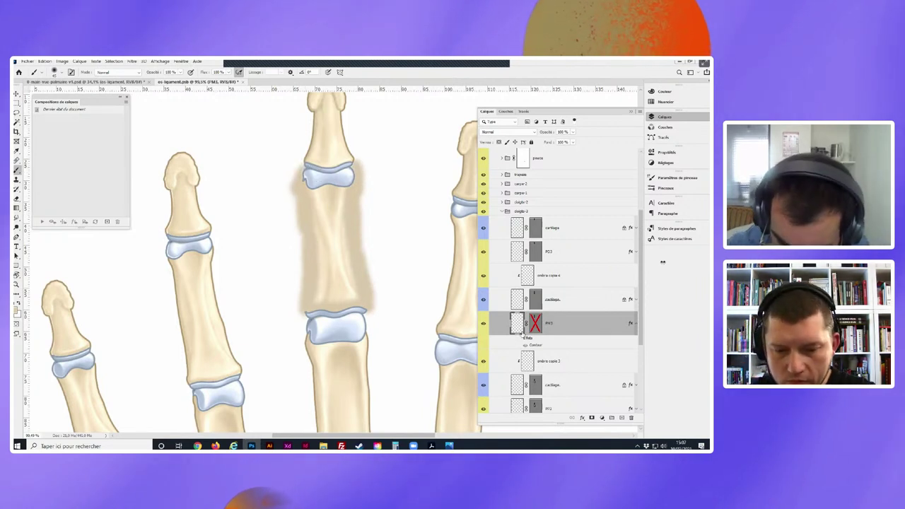
- Re-enable the PH3 mask and undo/redo the edge shading to compare
left_click(536, 323, "shift")
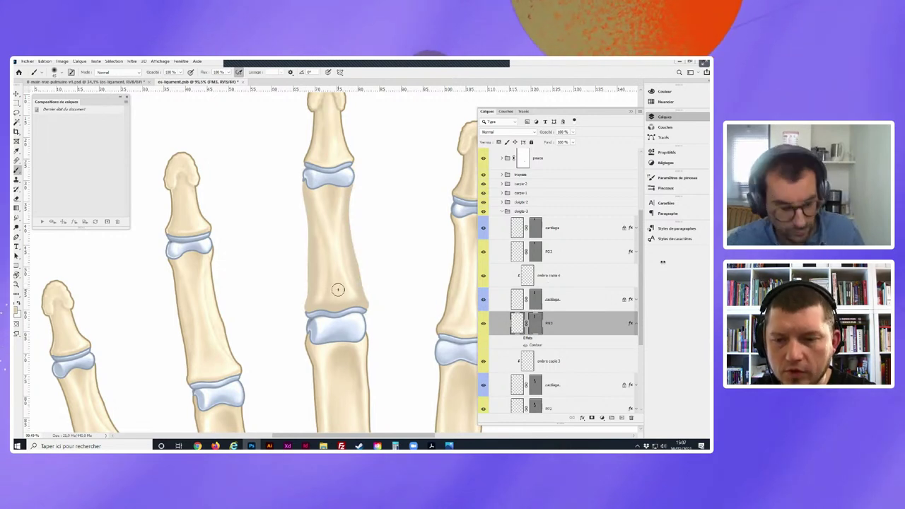
key("ctrl+z")
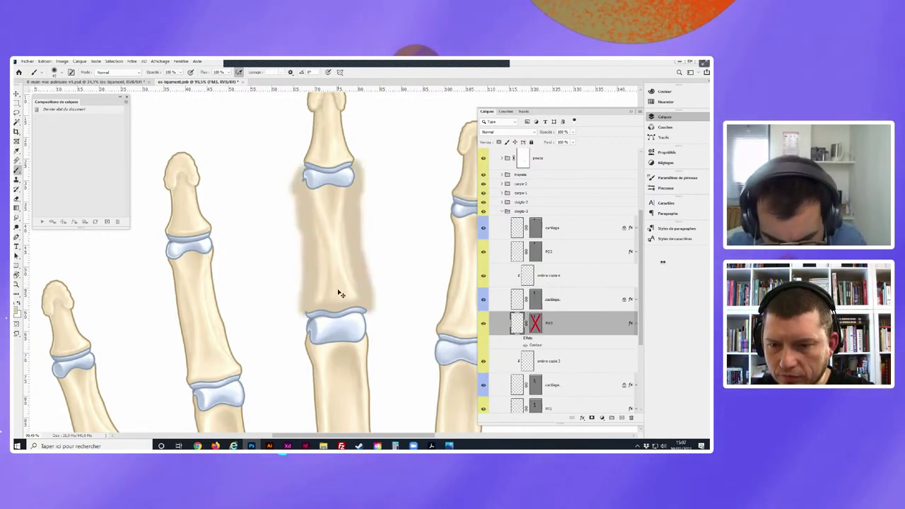
key("ctrl+z")
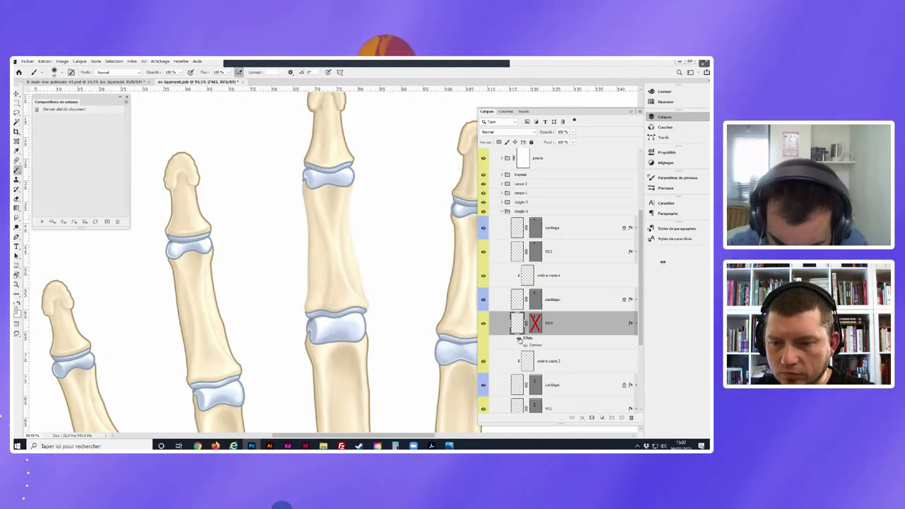
key("ctrl+shift+z")
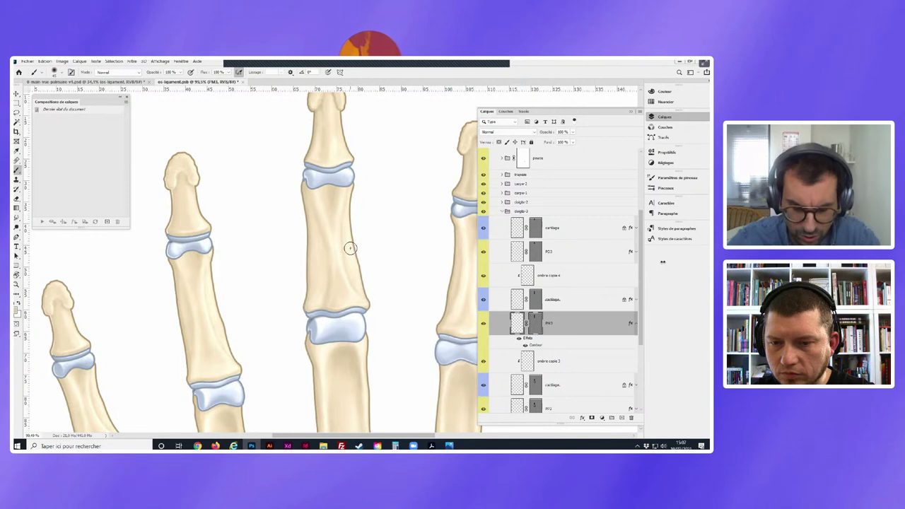
- Collapse and expand the PH3 effects, and undo/redo the right-edge shading to compare
left_click(636, 323)
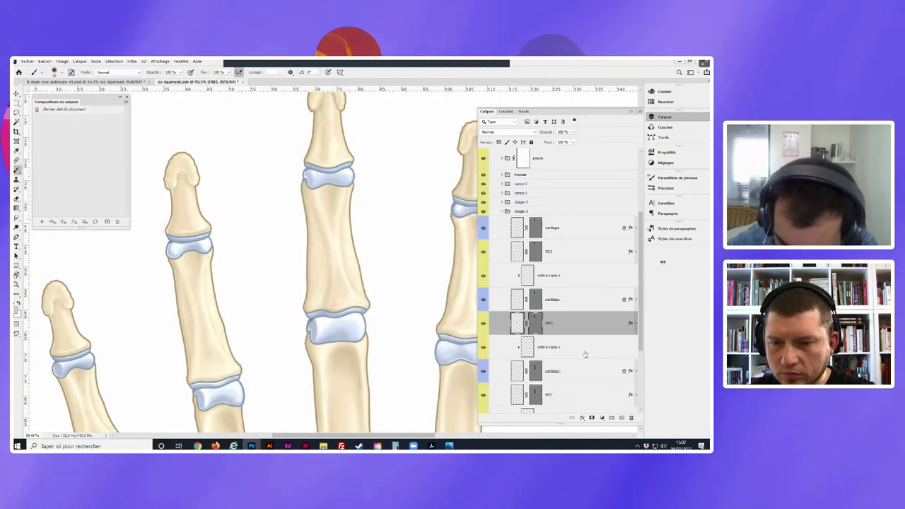
left_click(636, 324)
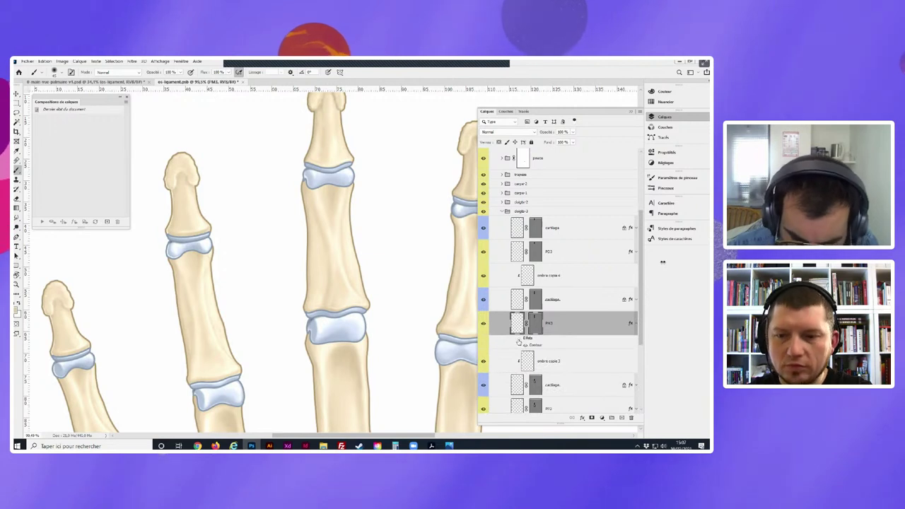
key("ctrl+z")
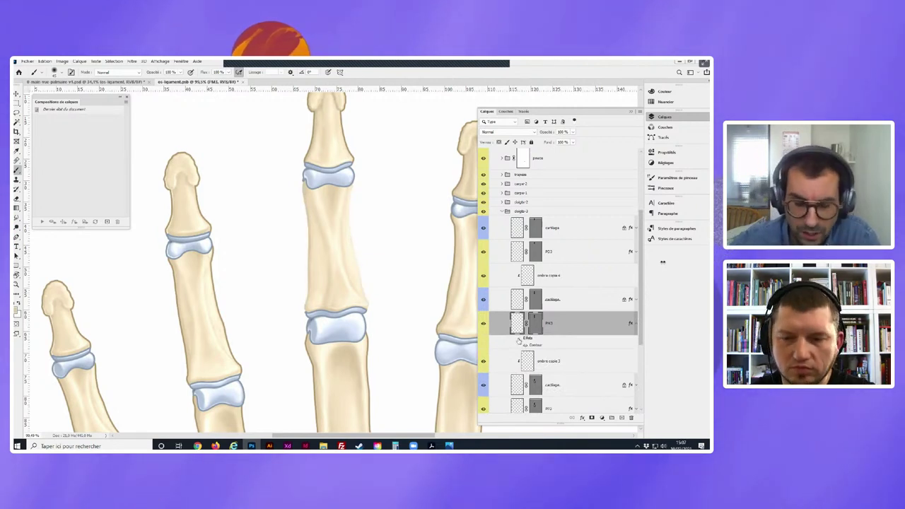
key("ctrl+shift+z")
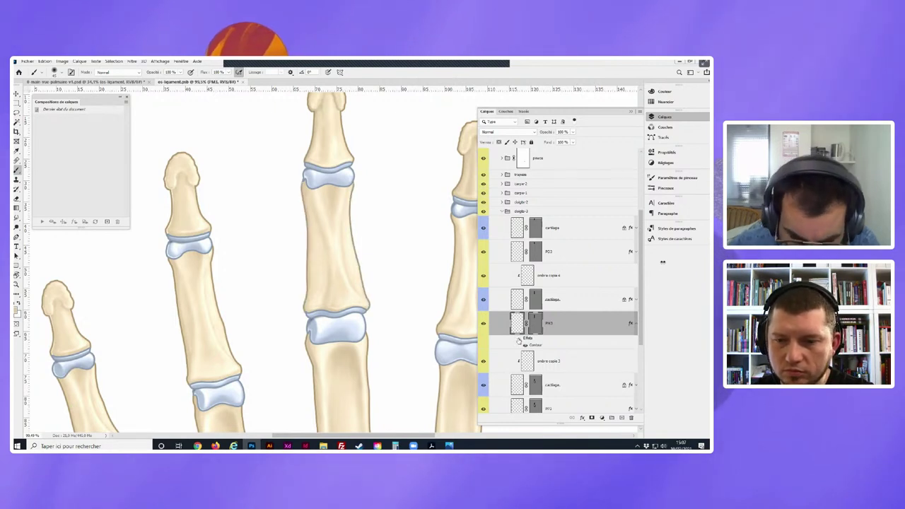
key("ctrl+z")
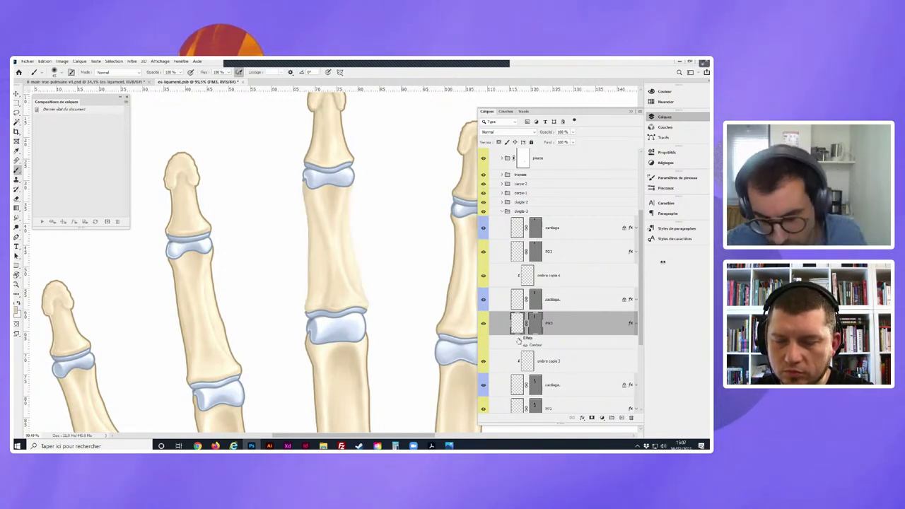
key("ctrl+shift+z")
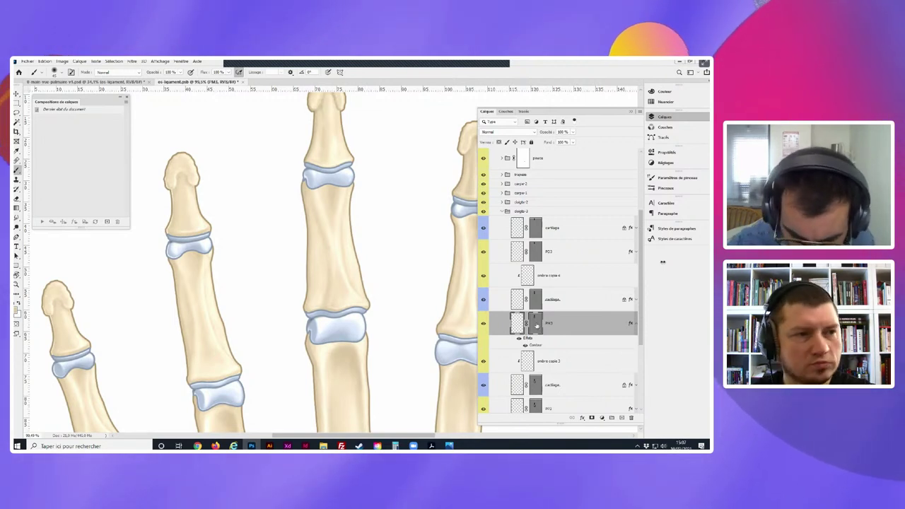
- Disable the PH3 mask, toggle the layer's visibility, and undo the stray tan blob
left_click(535, 323, "shift")
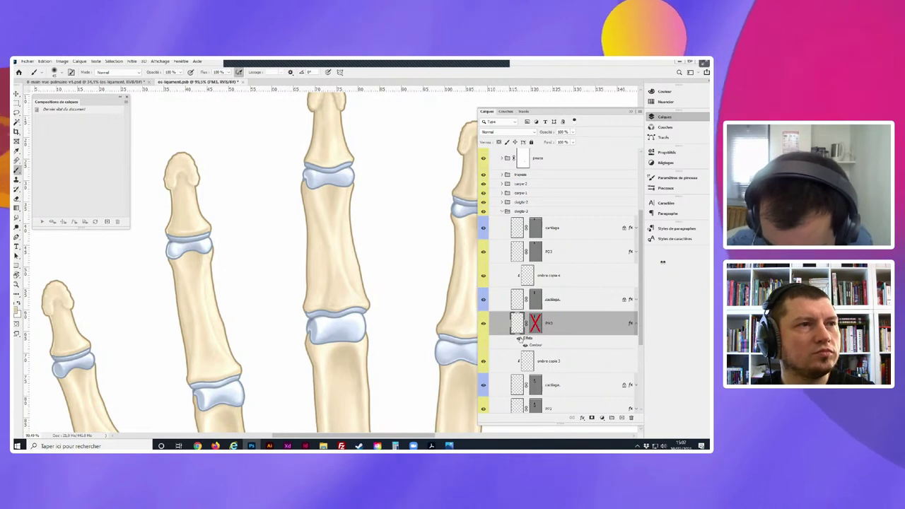
left_click(484, 323)
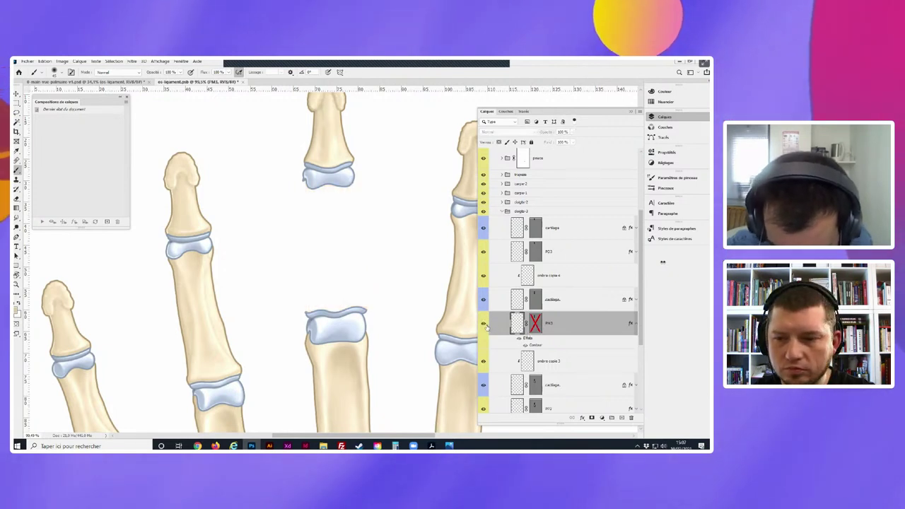
left_click(484, 323)
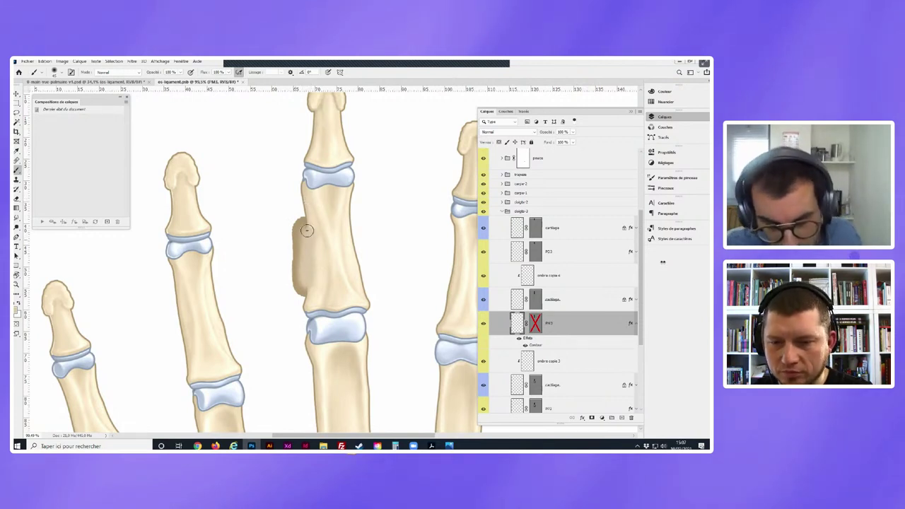
key("ctrl+z")
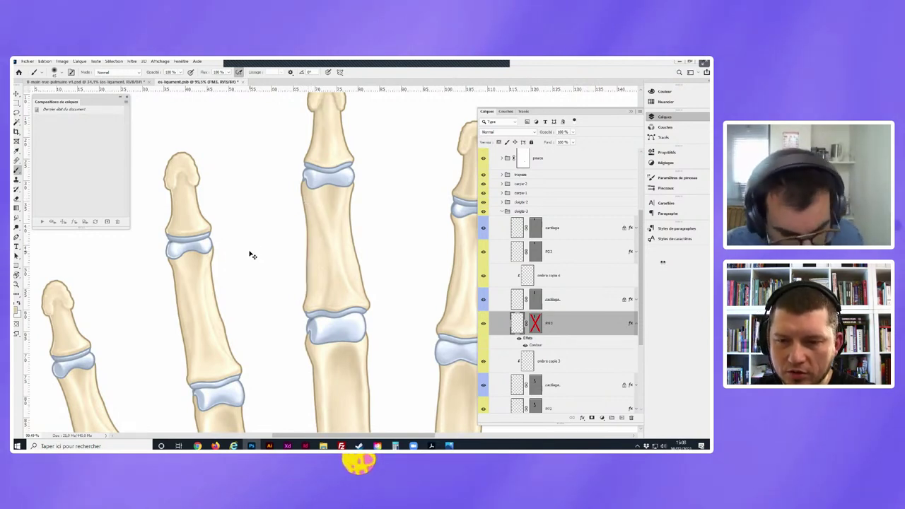
- Choose a brush preset from the brush preset picker
left_click(63, 73)
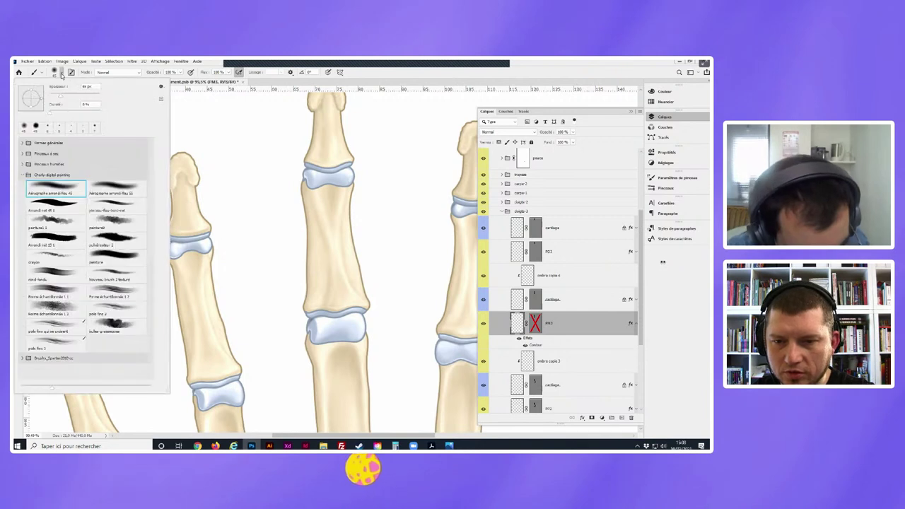
double_click(62, 205)
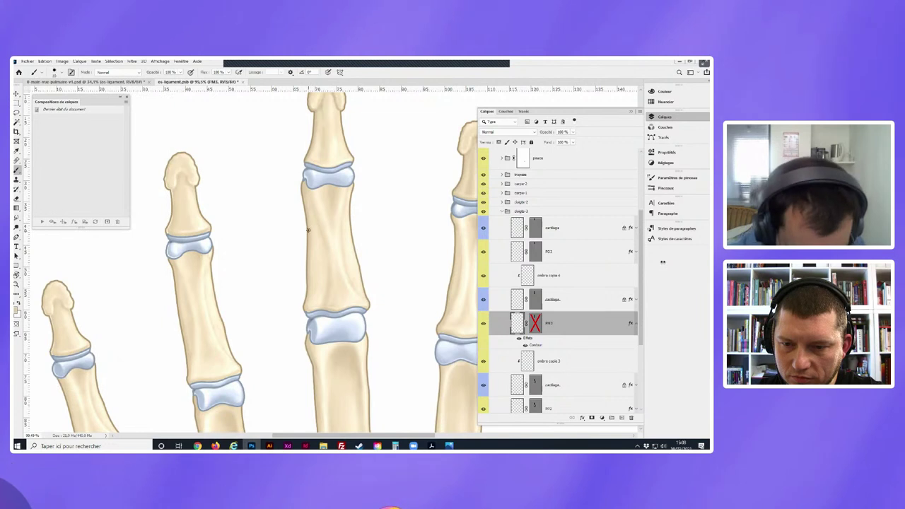
scroll(308, 231, "up", 1, "alt")
scroll(308, 233, "up", 2, "alt")
scroll(311, 233, "up", 2, "alt")
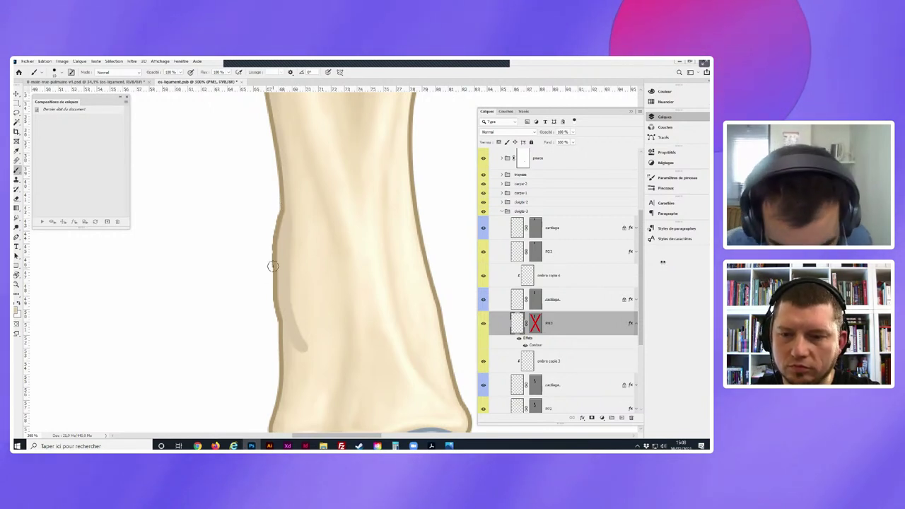
scroll(280, 259, "down", 3)
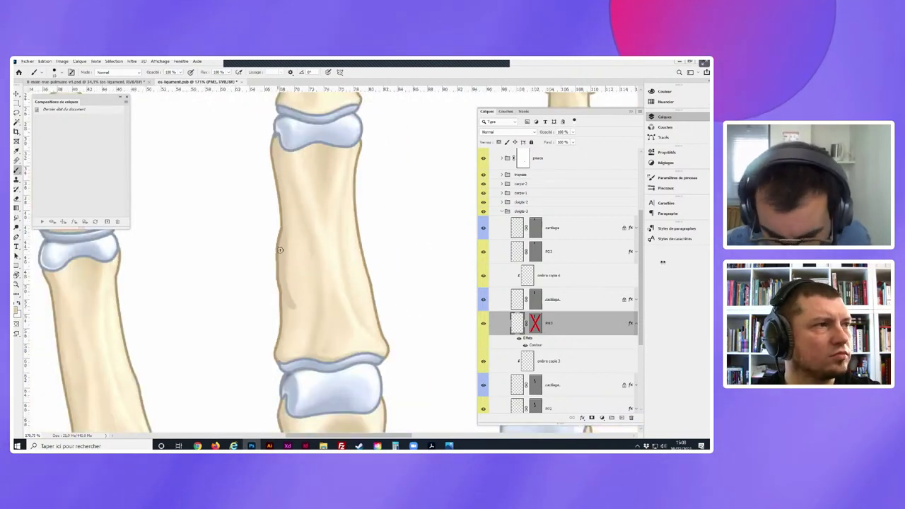
- Toggle the PH3 bone mask on and off to compare, leaving it disabled
left_click(535, 323, "shift")
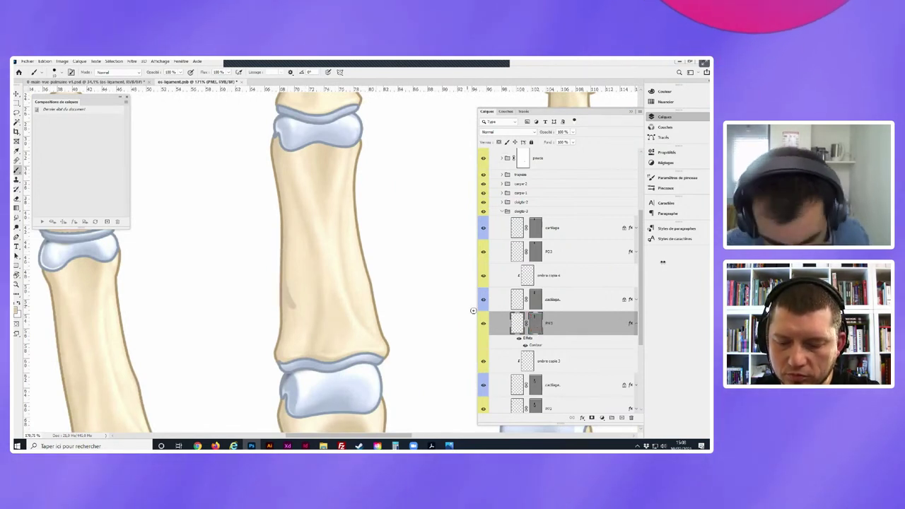
left_click(532, 323, "shift")
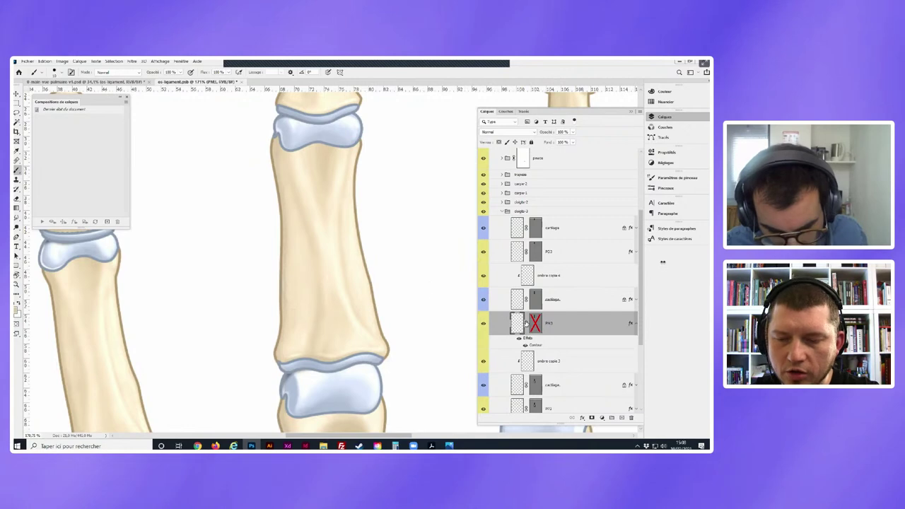
scroll(383, 275, "down", 1)
scroll(362, 281, "down", 1)
scroll(362, 281, "down", 1)
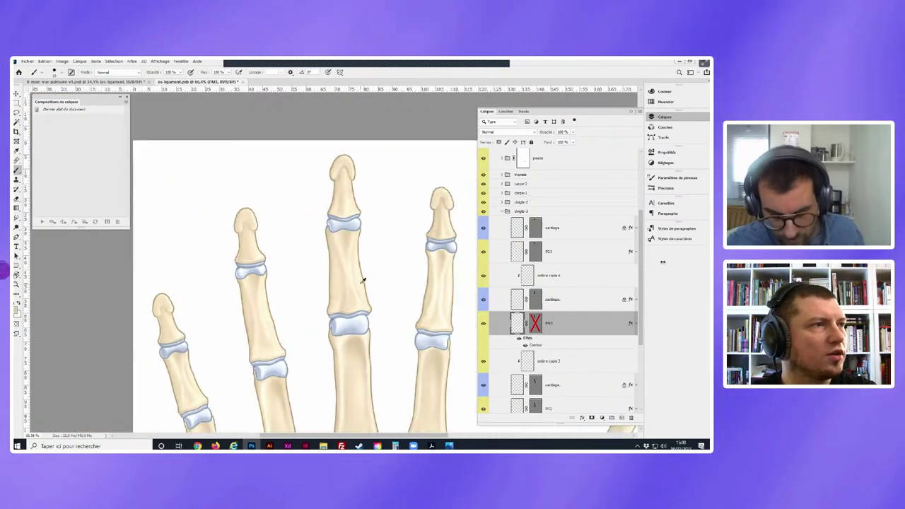
scroll(362, 281, "down", 1)
scroll(362, 280, "down", 1)
scroll(336, 244, "down", 1)
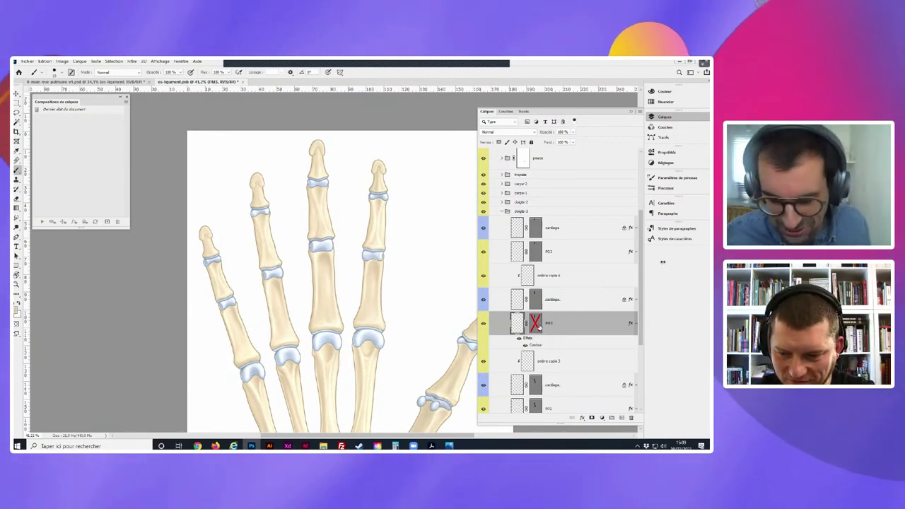
- Bring the wrist bones into view, then close os ligament.psb, answering Non to saving
scroll(422, 225, "up", 2)
scroll(375, 224, "up", 1)
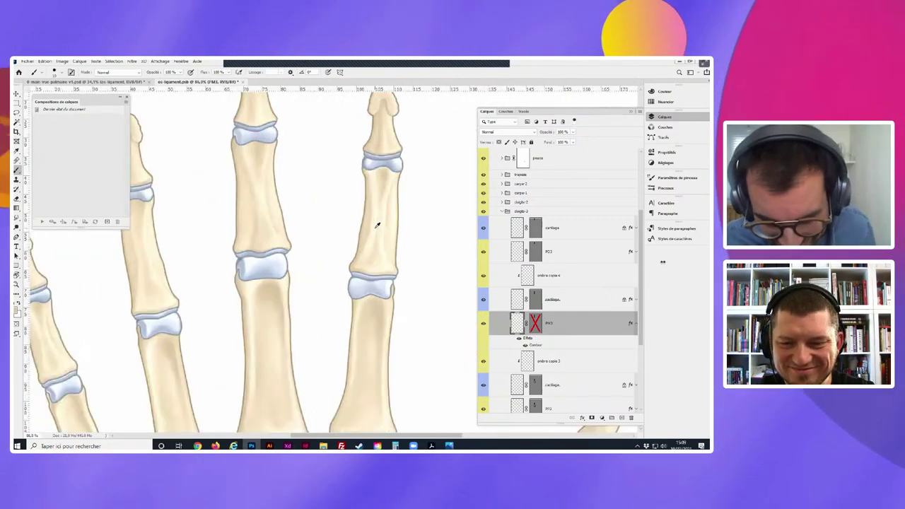
scroll(376, 225, "down", 1)
scroll(376, 226, "down", 1)
left_click_drag(316, 323, 323, 230)
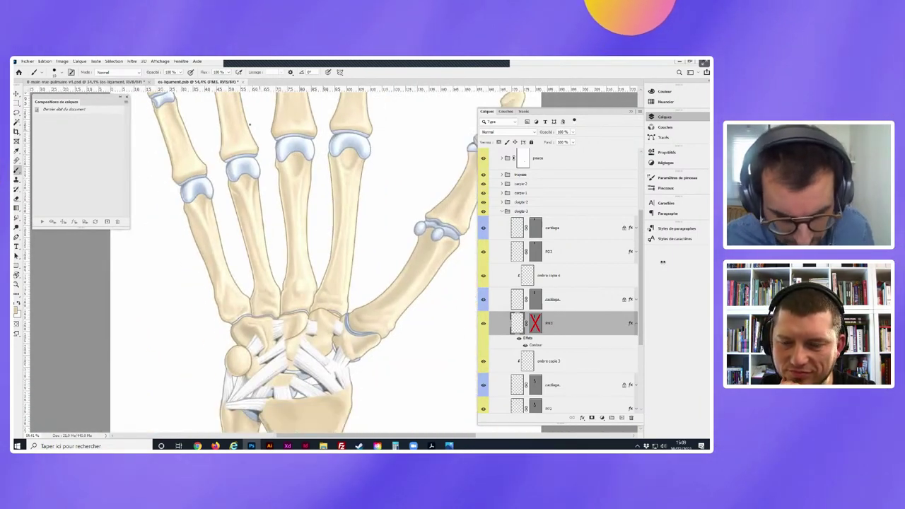
left_click(244, 82)
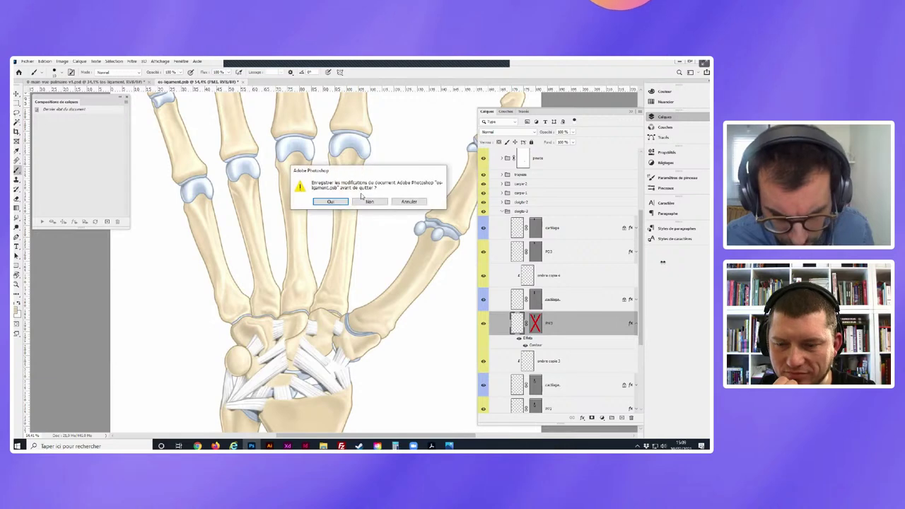
left_click(369, 202)
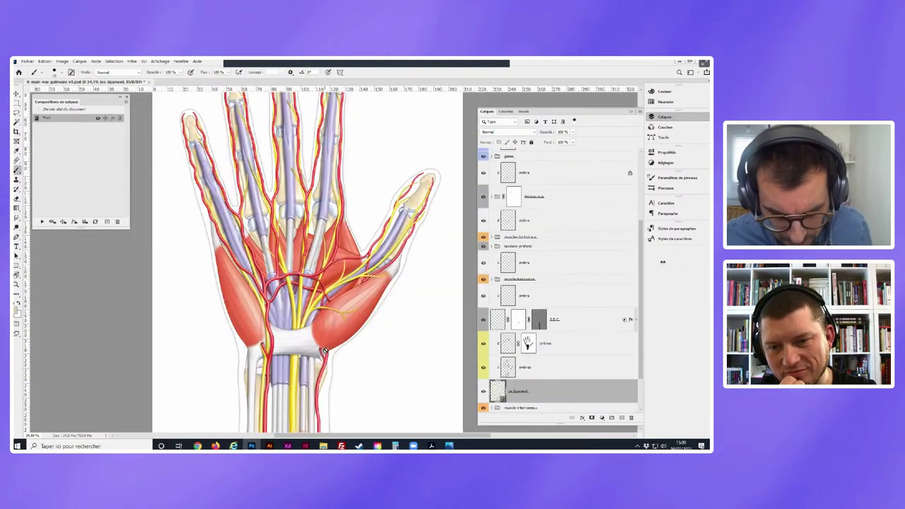
scroll(347, 325, "down", 2)
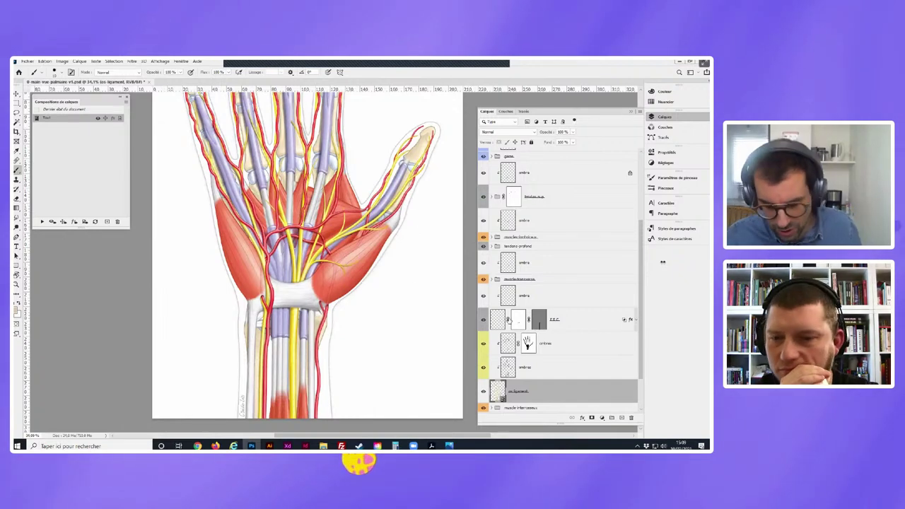
scroll(364, 318, "up", 2)
- With the Move tool, pick an artery layer on the canvas and disable the vessels group mask
scroll(363, 318, "up", 1)
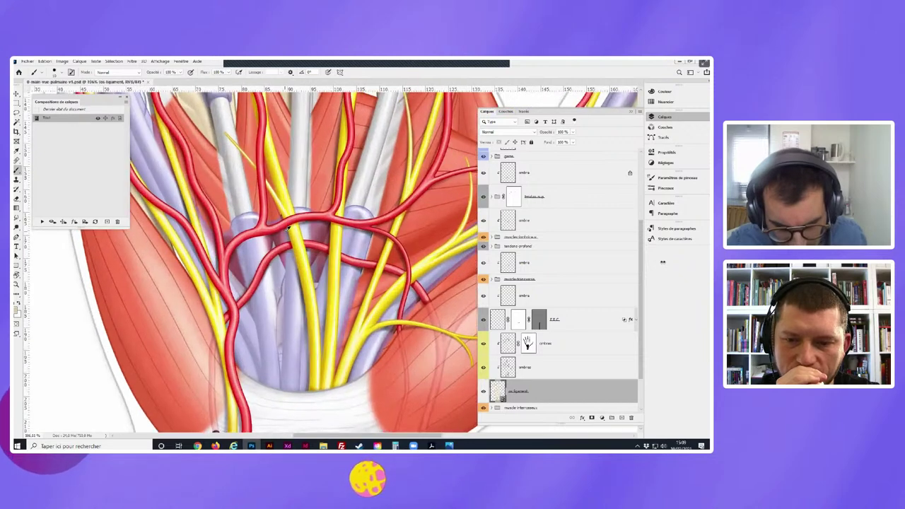
scroll(364, 318, "down", 1)
scroll(363, 318, "up", 2)
key("v")
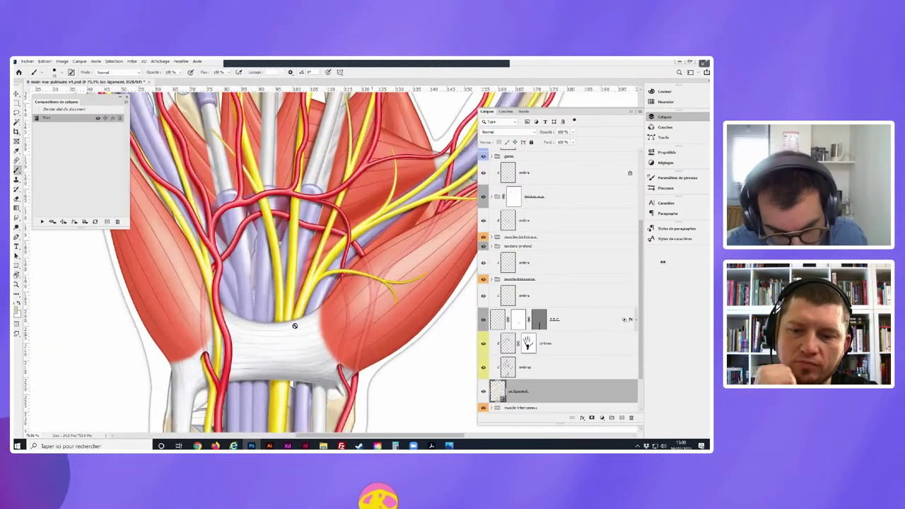
left_click_drag(354, 248, 347, 256)
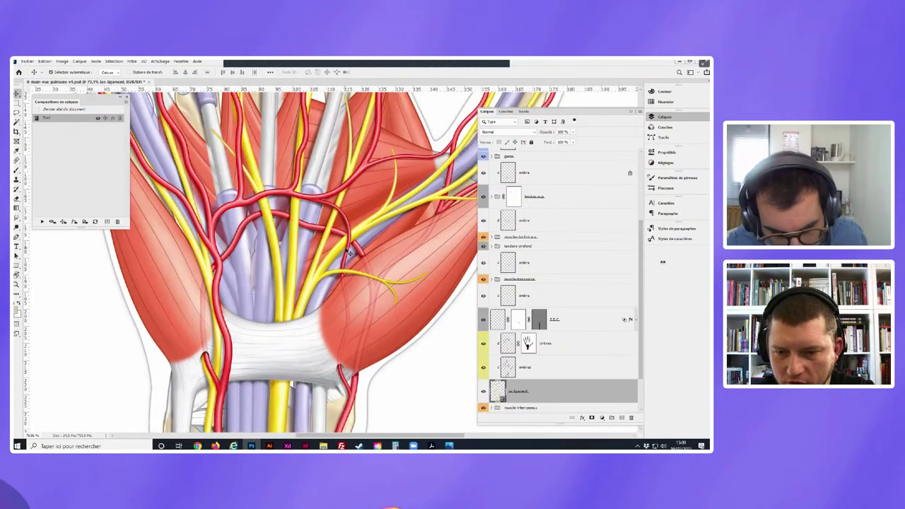
left_click(347, 263)
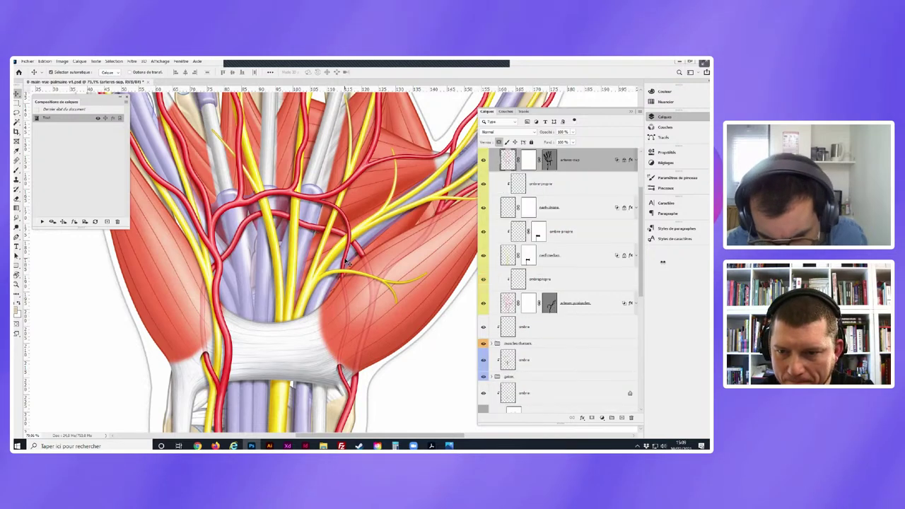
scroll(556, 183, "up", 3)
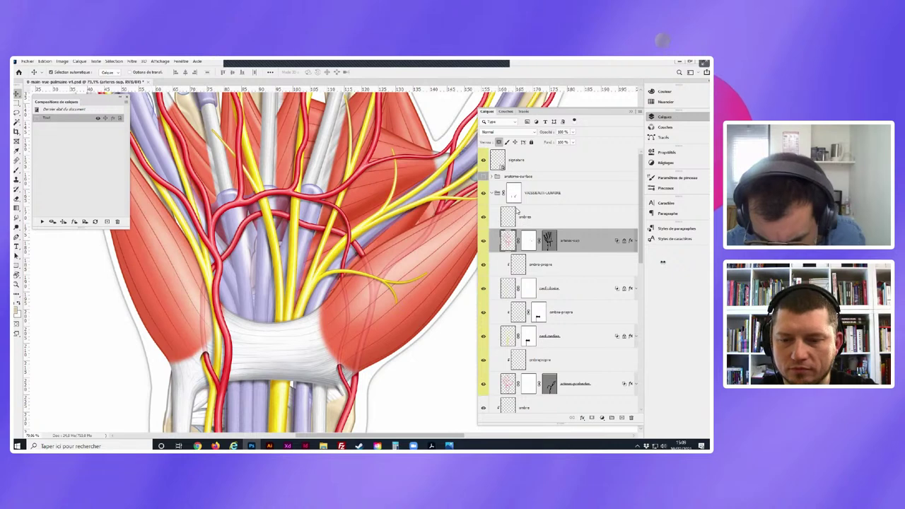
left_click(513, 192, "shift")
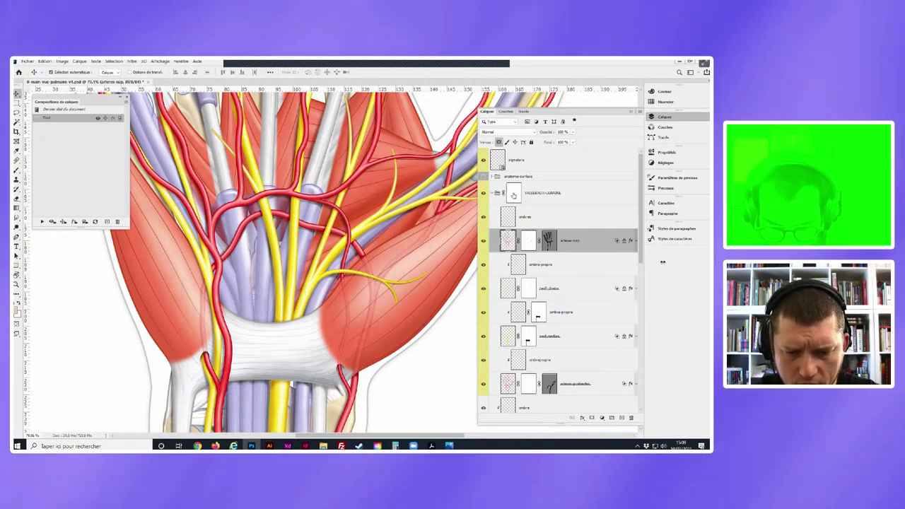
- Lower the vessels group mask's Densité to 75% in Properties, then return to Calques
double_click(513, 196)
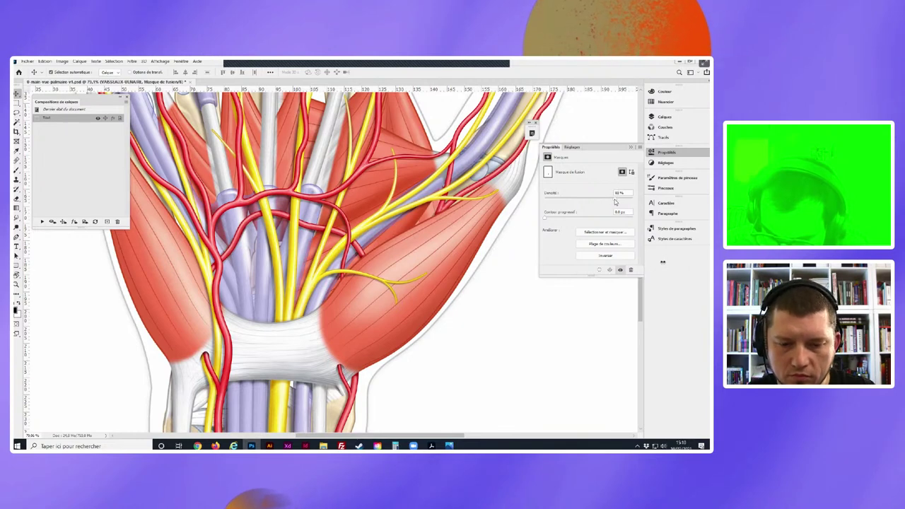
left_click_drag(613, 202, 612, 201)
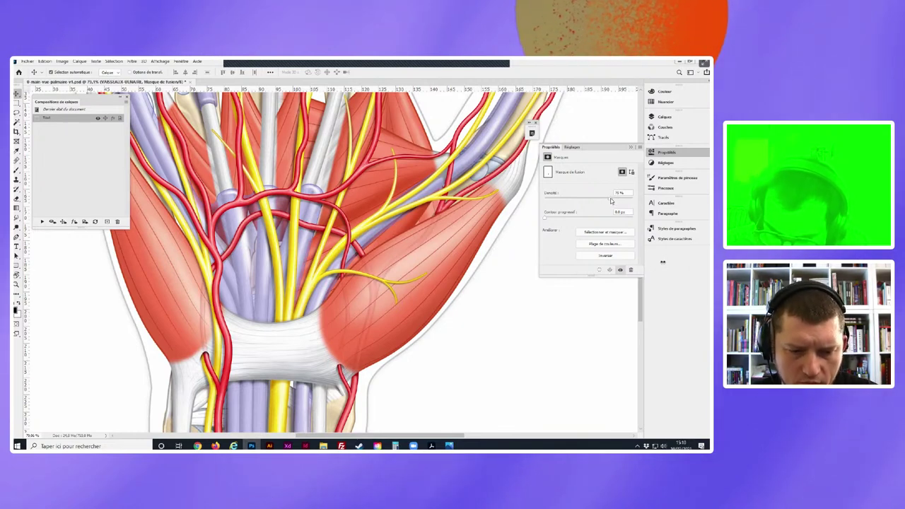
left_click(653, 118)
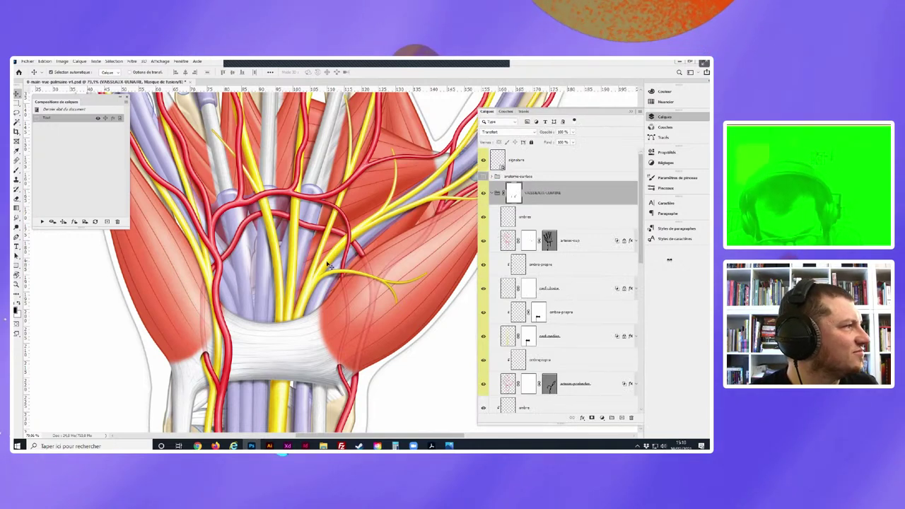
- Locate the ombre shadow layers in the Layers panel and hide the ombrepropre layer
scroll(279, 271, "down", 1)
scroll(279, 270, "down", 1)
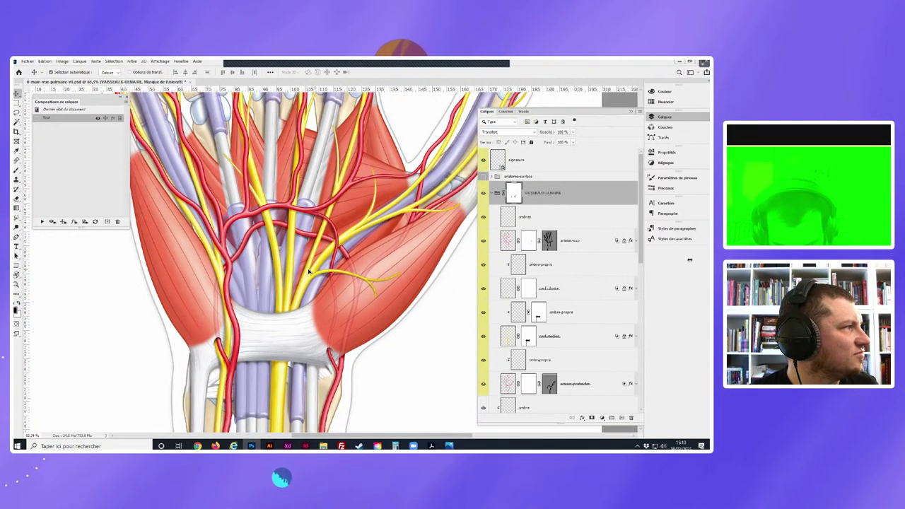
scroll(308, 270, "down", 1)
scroll(290, 254, "down", 1)
scroll(271, 238, "down", 1)
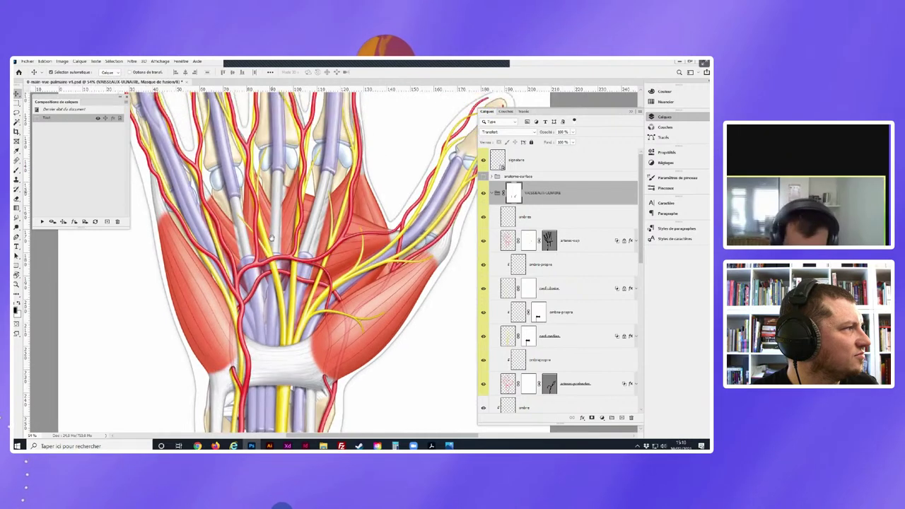
left_click(537, 221)
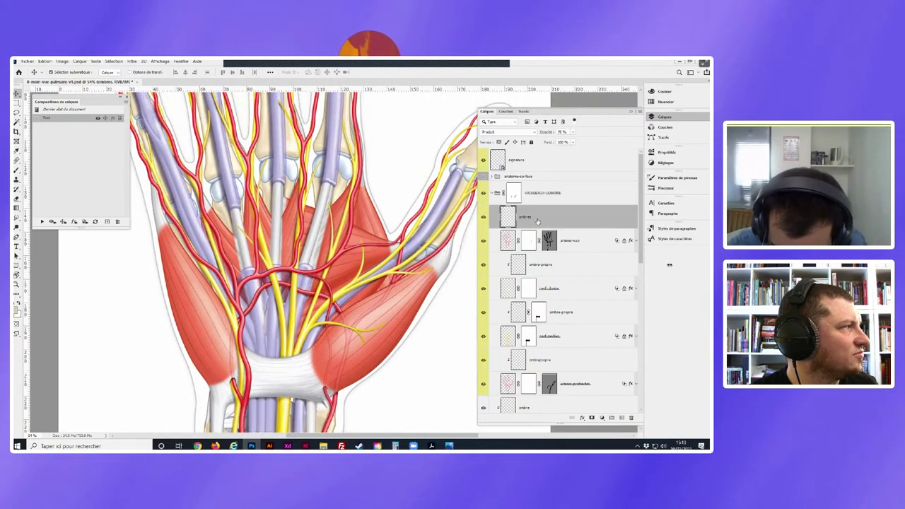
left_click(562, 266)
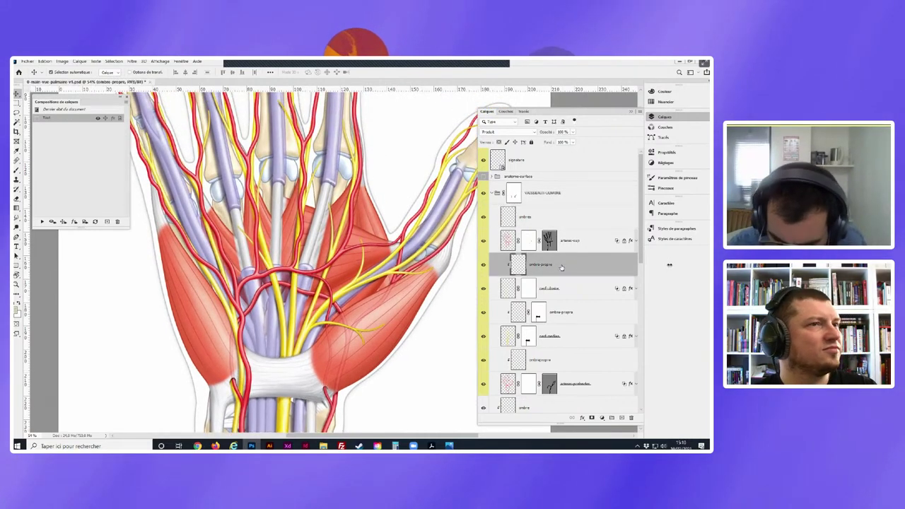
left_click(559, 224)
left_click(562, 265)
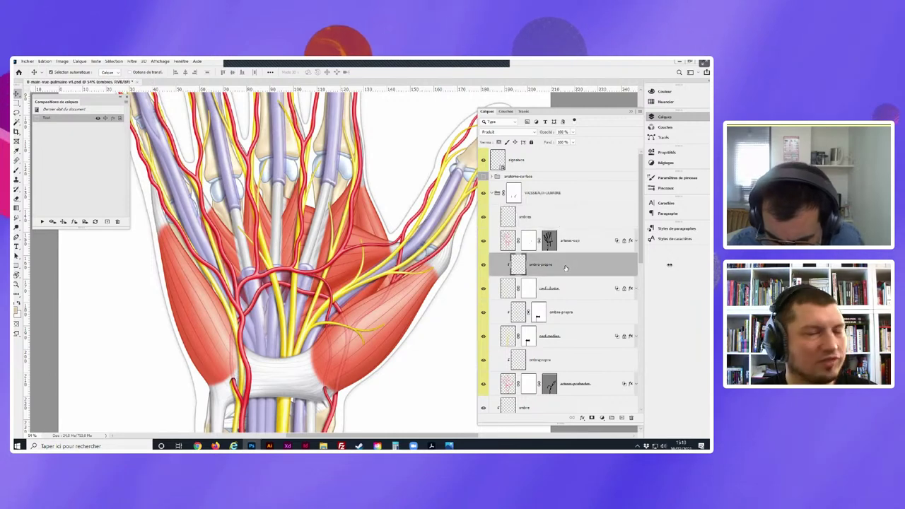
left_click(584, 312)
left_click(567, 363)
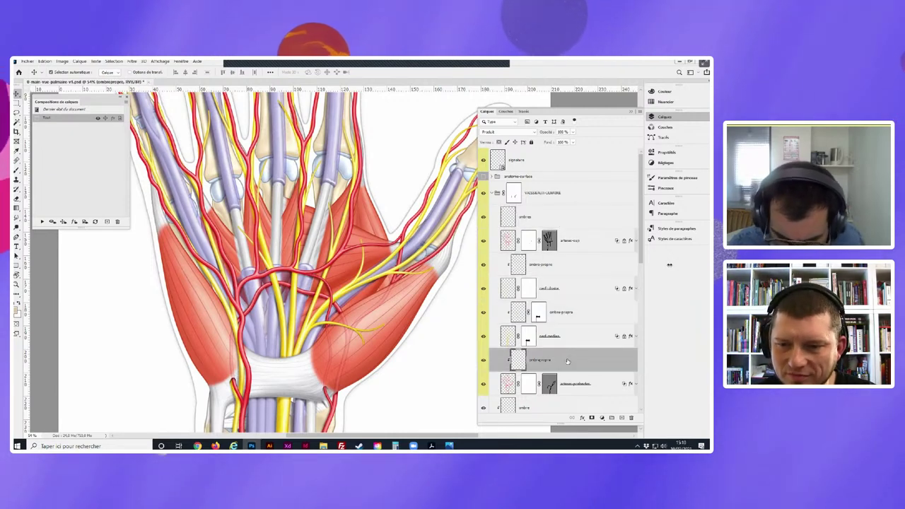
left_click(482, 362)
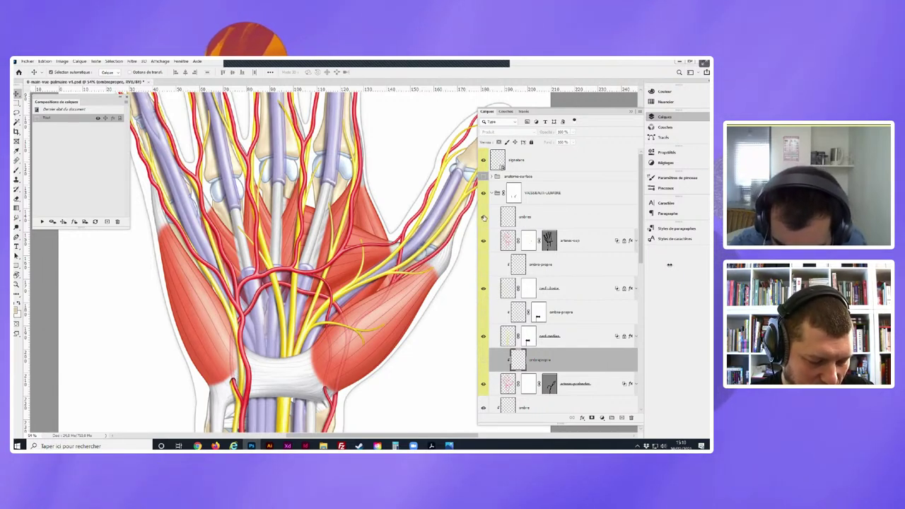
- Hide the two ombre shadow layers further down the list
scroll(545, 328, "down", 1)
scroll(537, 328, "down", 1)
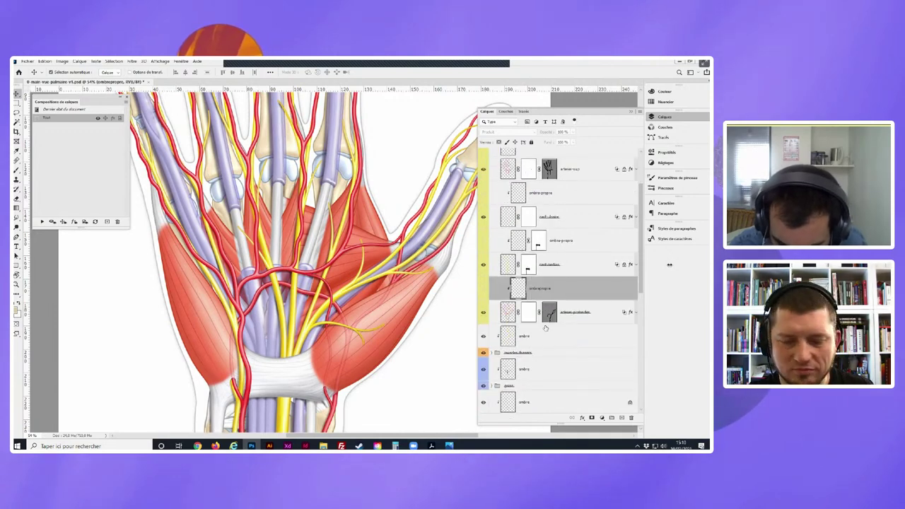
scroll(530, 328, "down", 1)
left_click(483, 311)
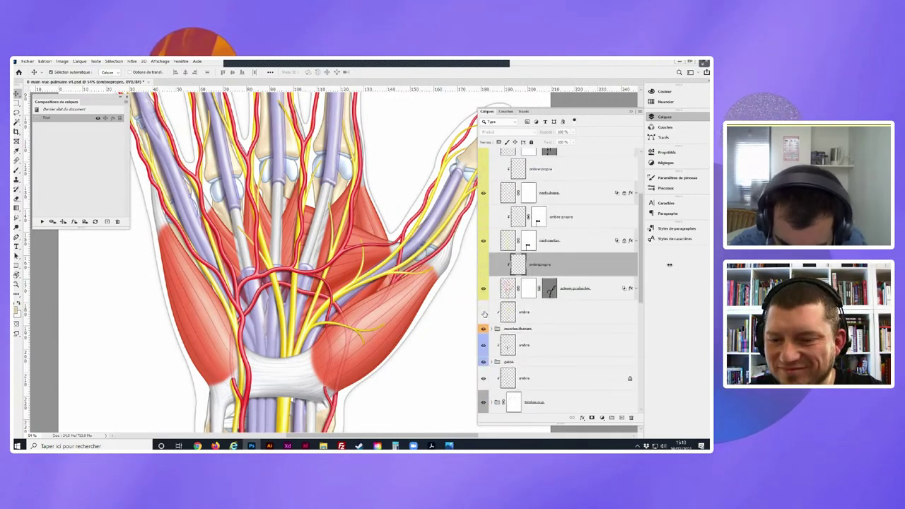
left_click(483, 345)
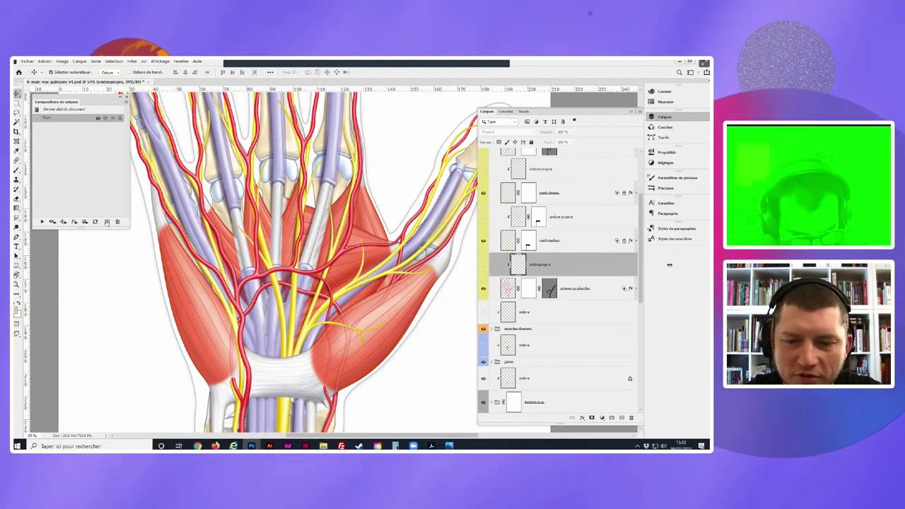
- Create a new layer comp named 'sans veine' from the current visibility
left_click(106, 221)
type("s")
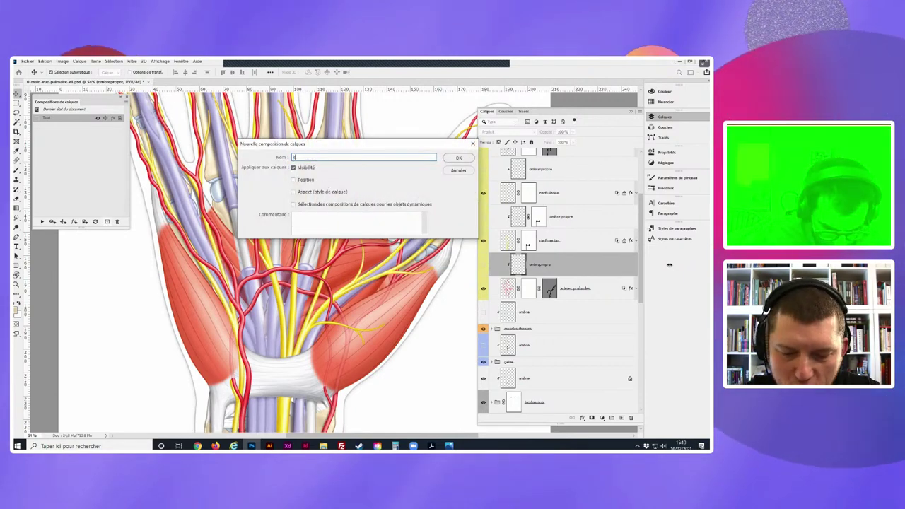
type("ans veine")
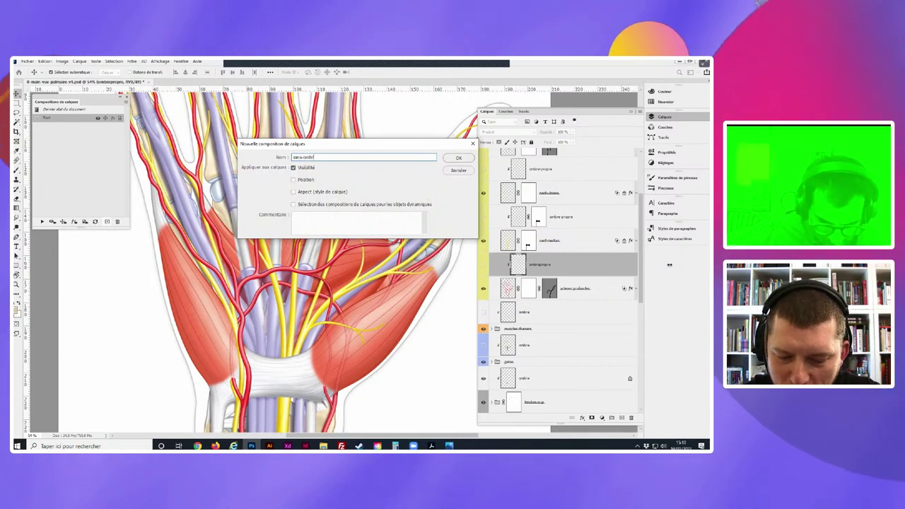
key("Return")
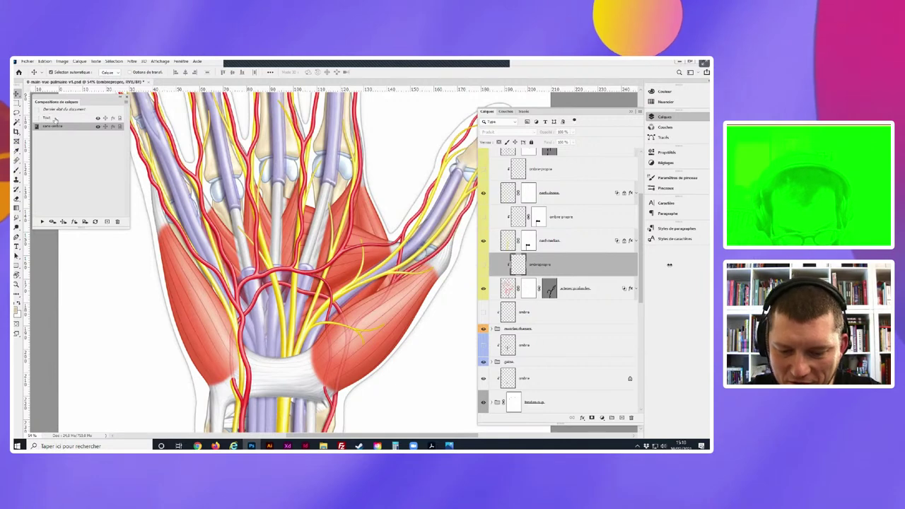
- Apply the new comp to compare, then reapply the 'Tout' comp
left_click(53, 118)
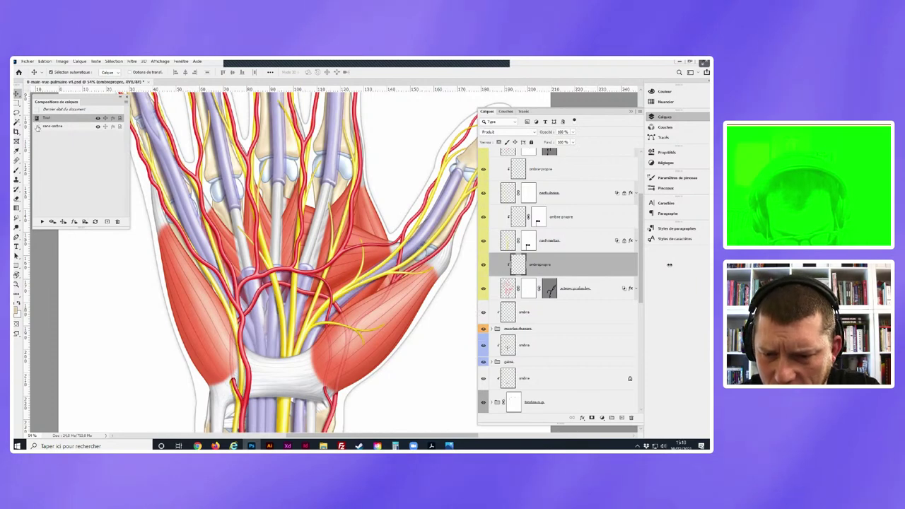
left_click(37, 127)
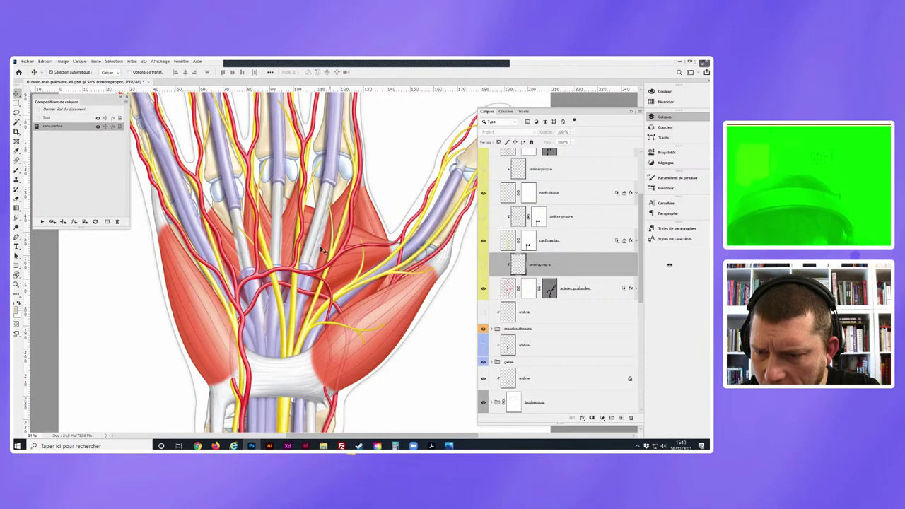
scroll(234, 251, "up", 2)
scroll(241, 266, "up", 2)
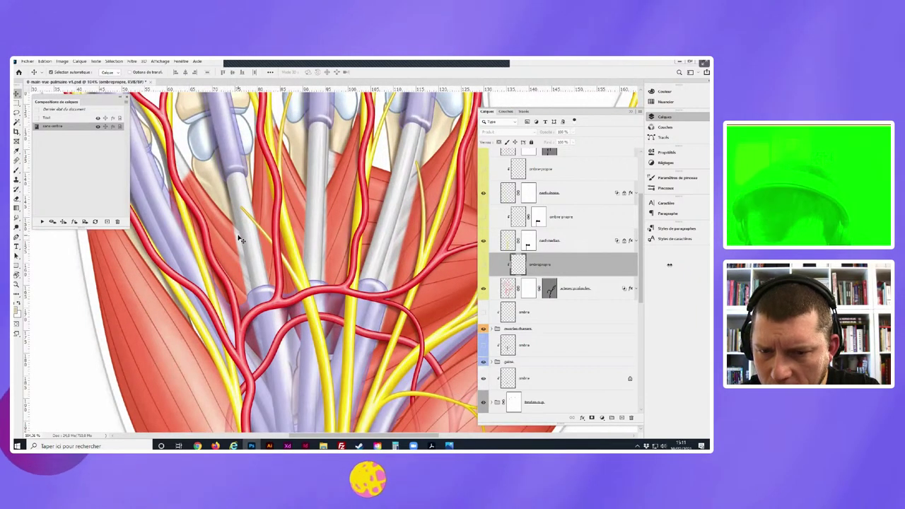
left_click(38, 118)
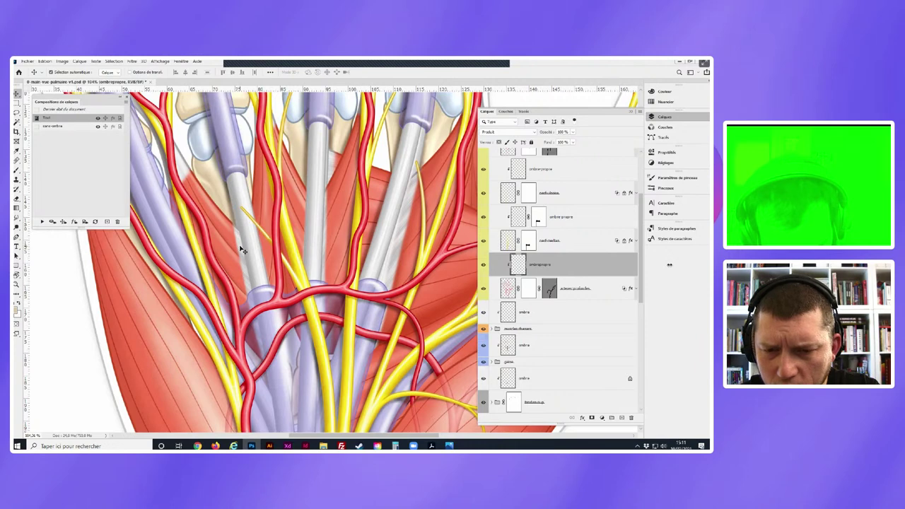
scroll(540, 309, "up", 3)
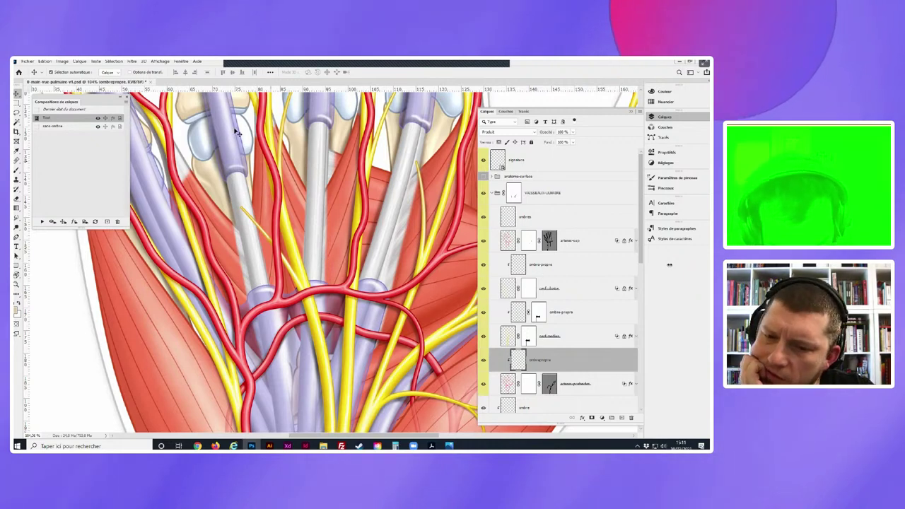
- Close the document choosing Non, then reopen 0-main-vue-palmaire-v1.psd from Home's recent files
left_click(152, 85)
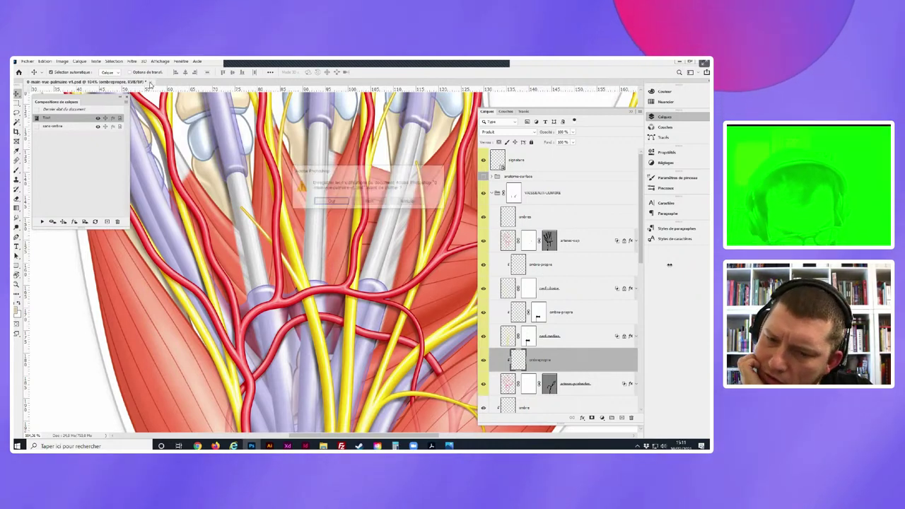
left_click(369, 202)
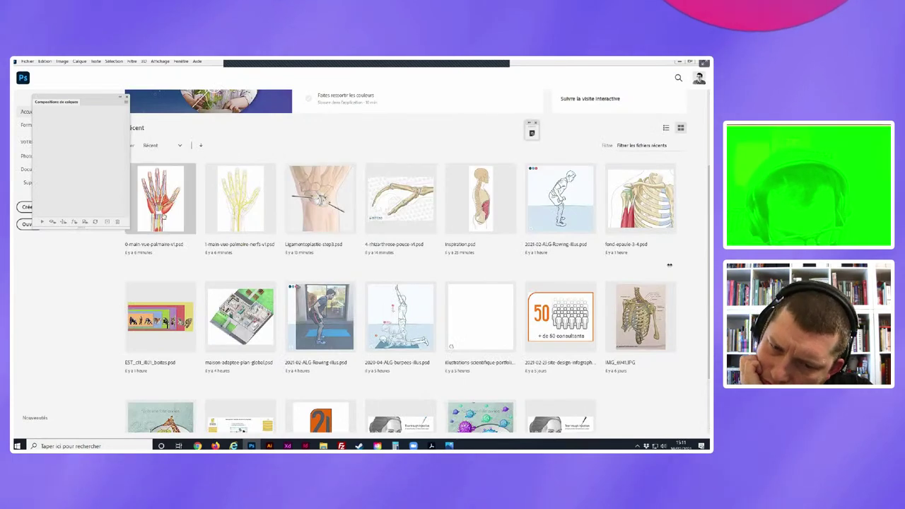
left_click(161, 198)
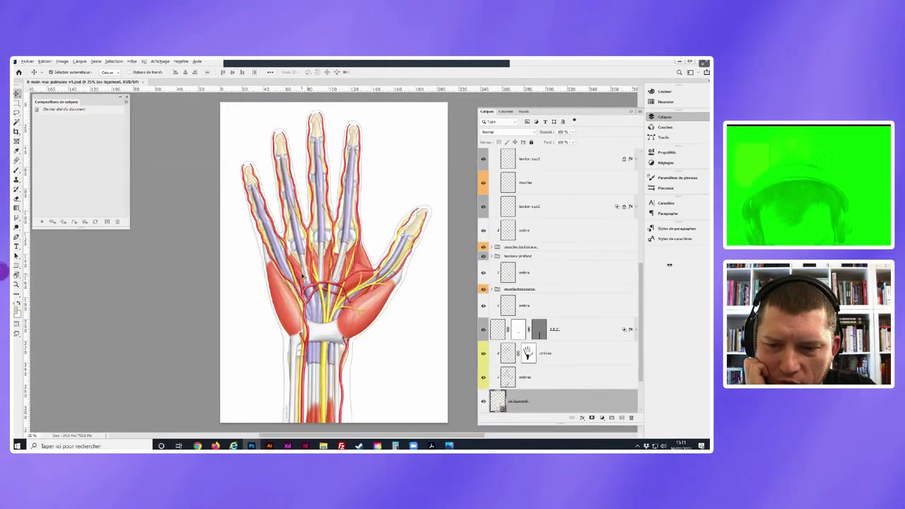
- Zoom into the palm and select the tendons layer in the muscles-lombricaux group
scroll(309, 280, "up", 1)
scroll(307, 278, "up", 1)
scroll(304, 276, "up", 1)
scroll(302, 276, "up", 1)
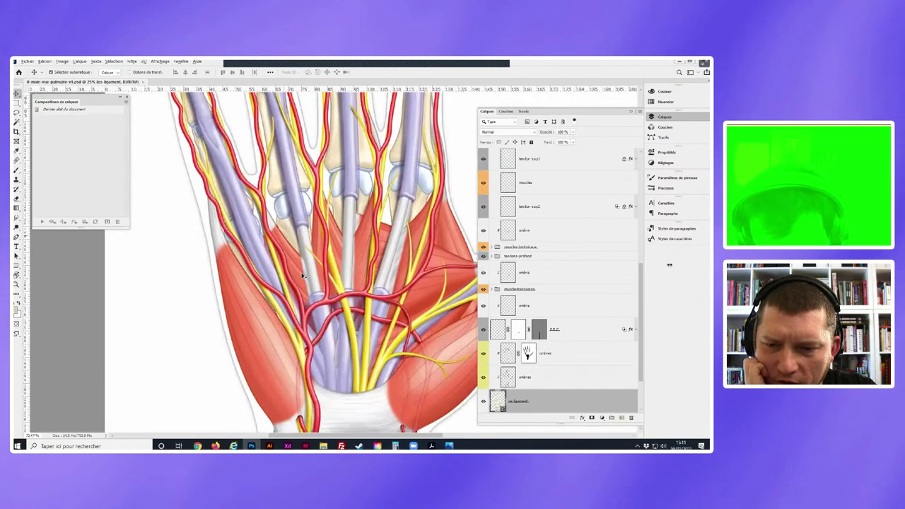
scroll(303, 275, "up", 1)
scroll(303, 276, "up", 1)
scroll(303, 276, "up", 2)
scroll(303, 275, "down", 1)
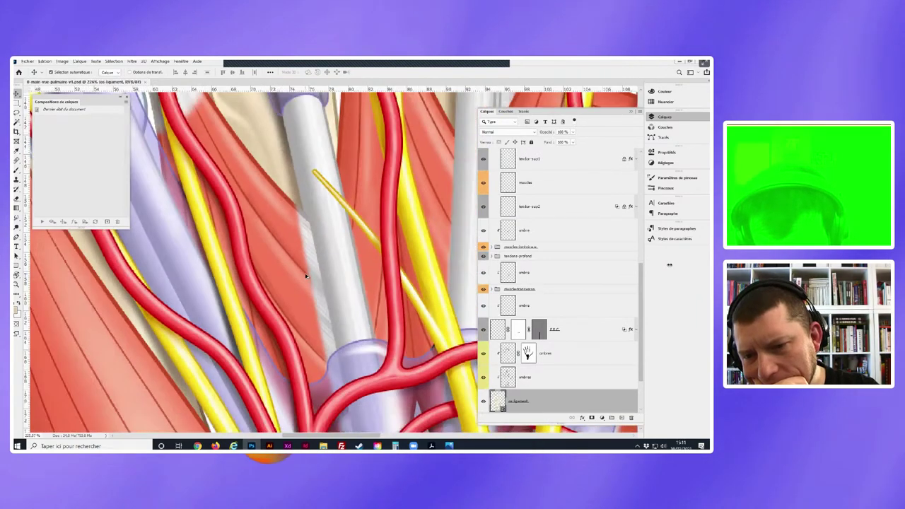
scroll(305, 272, "down", 2)
scroll(310, 269, "down", 1)
scroll(314, 264, "down", 1)
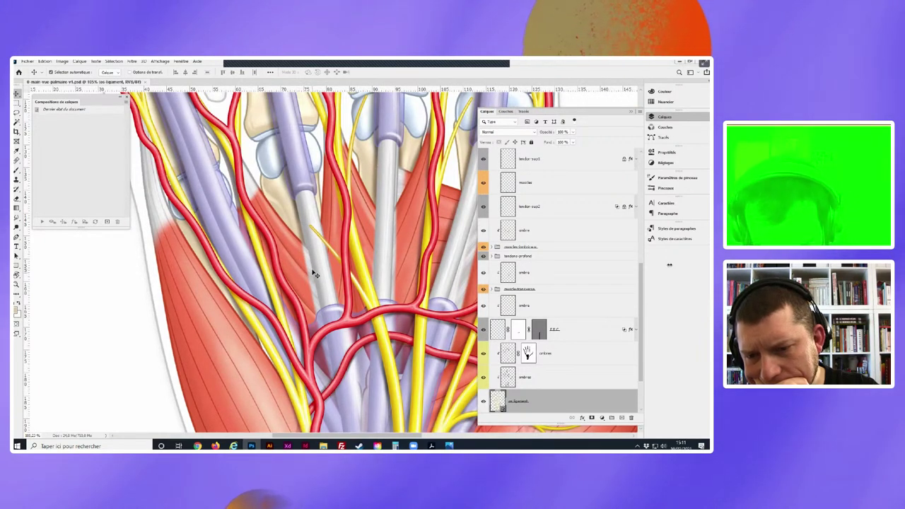
left_click(309, 269)
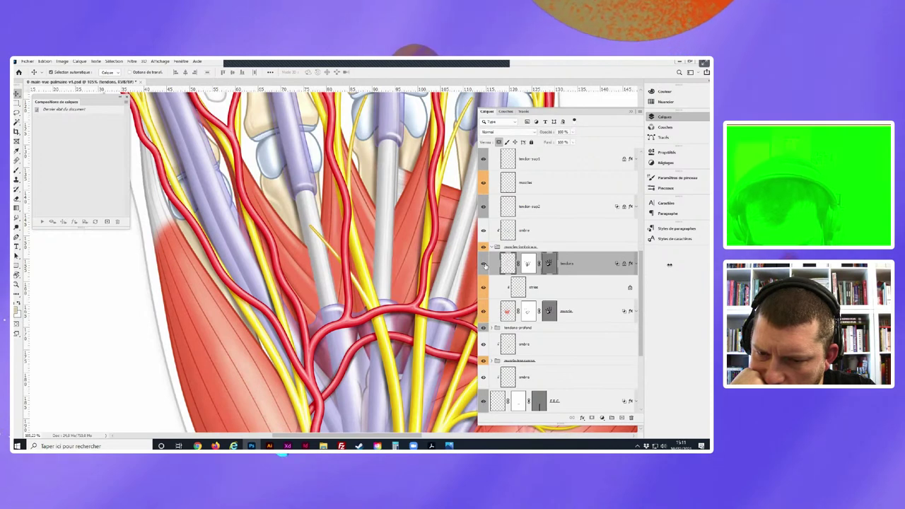
- Target the tendons layer mask and choose a brush preset for mask painting
left_click(528, 264)
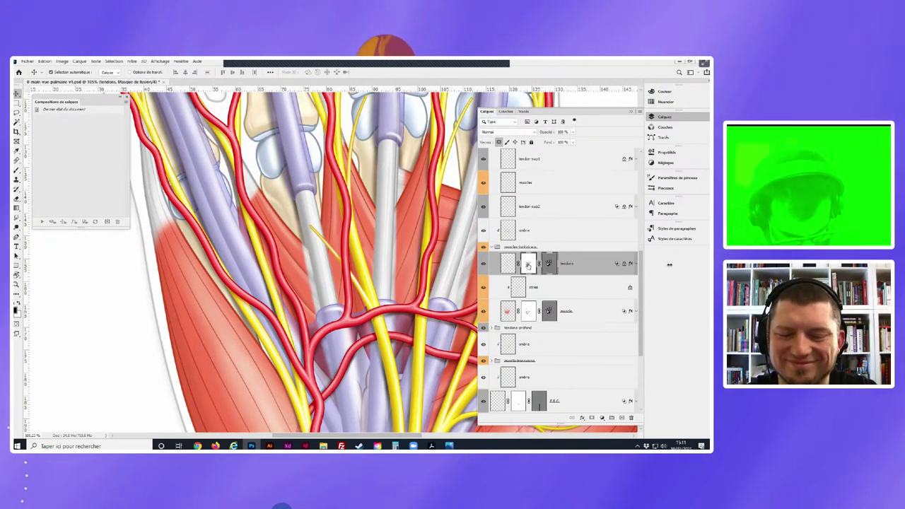
key("b")
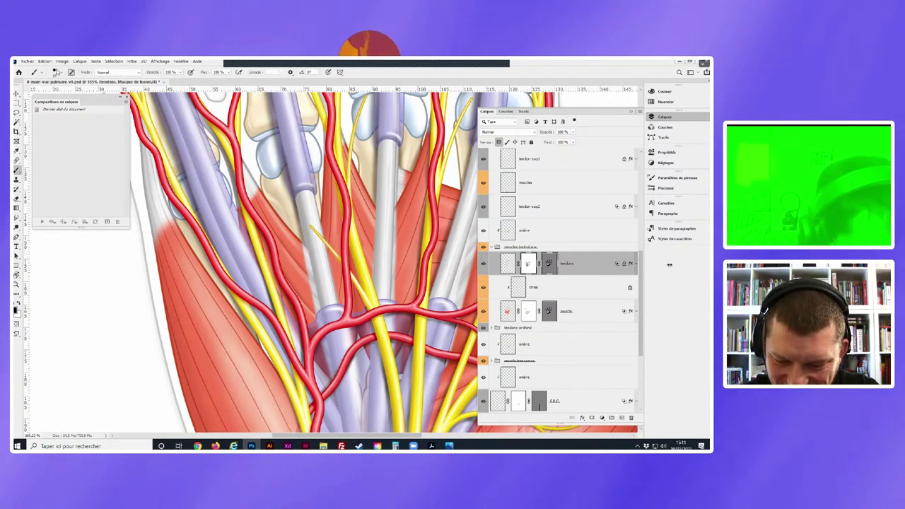
left_click(55, 72)
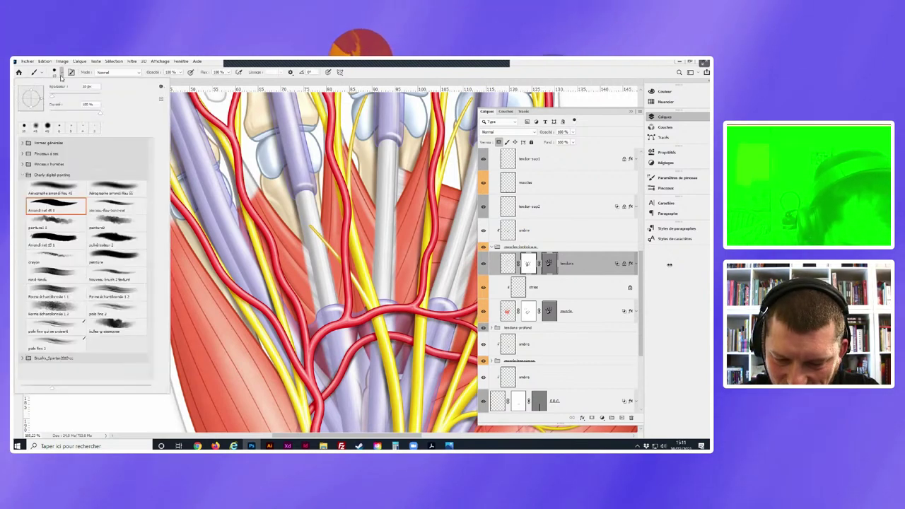
double_click(64, 187)
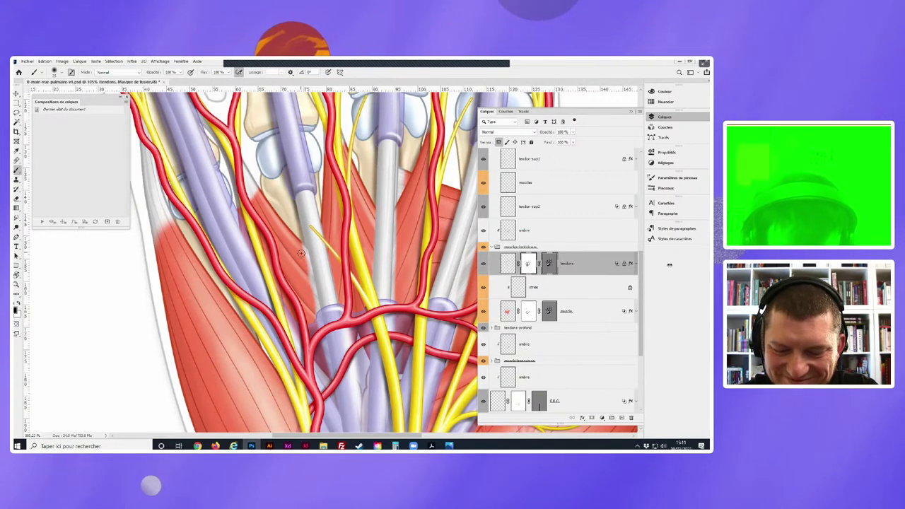
scroll(468, 247, "up", 3)
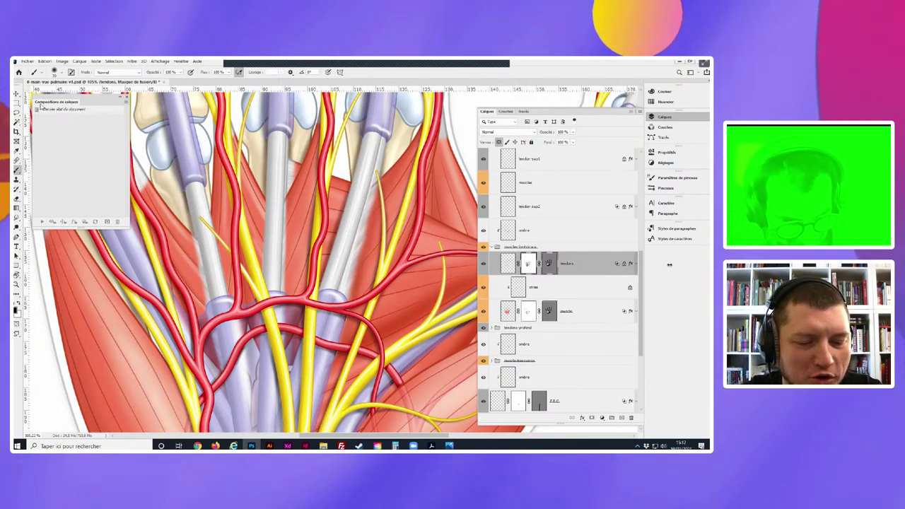
left_click_drag(64, 100, 65, 101)
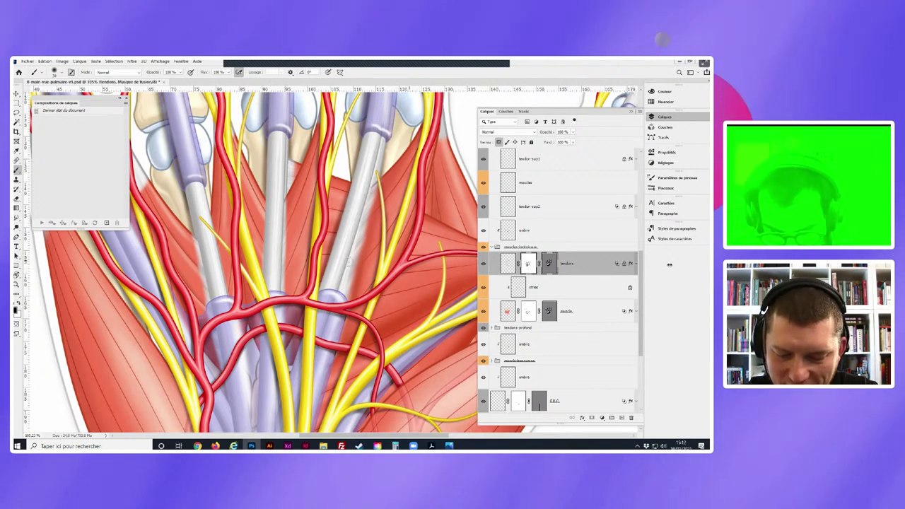
- Zoom and pan the canvas to bring the fingers into view
scroll(378, 265, "down", 3)
scroll(367, 311, "down", 2)
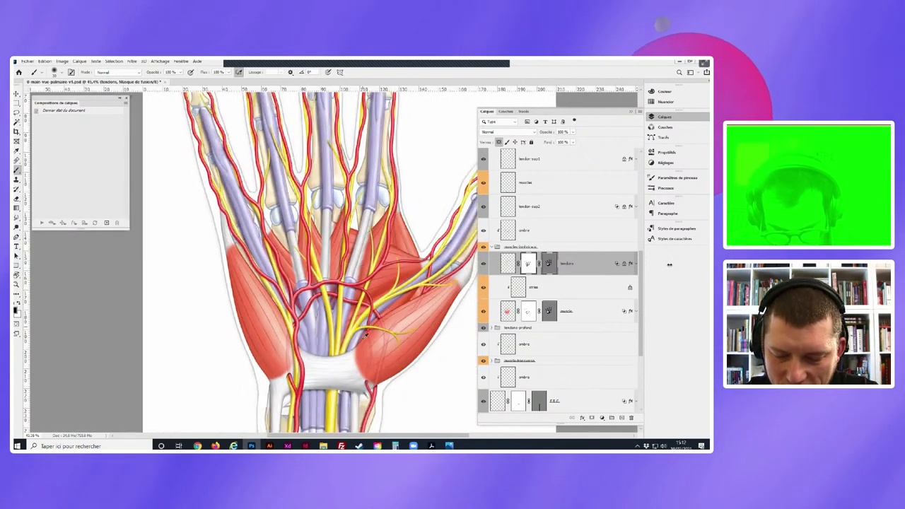
scroll(359, 360, "up", 1)
scroll(354, 367, "up", 1)
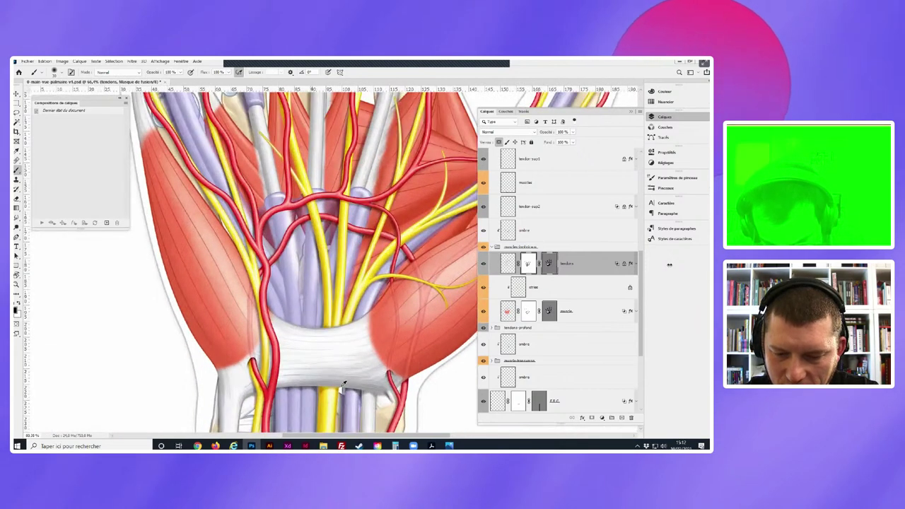
scroll(346, 378, "up", 1)
scroll(343, 384, "down", 1)
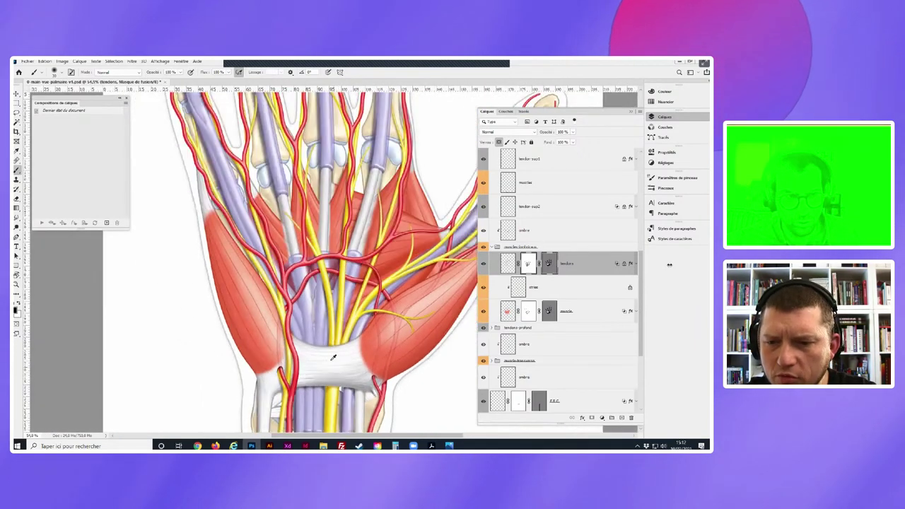
scroll(328, 338, "down", 1)
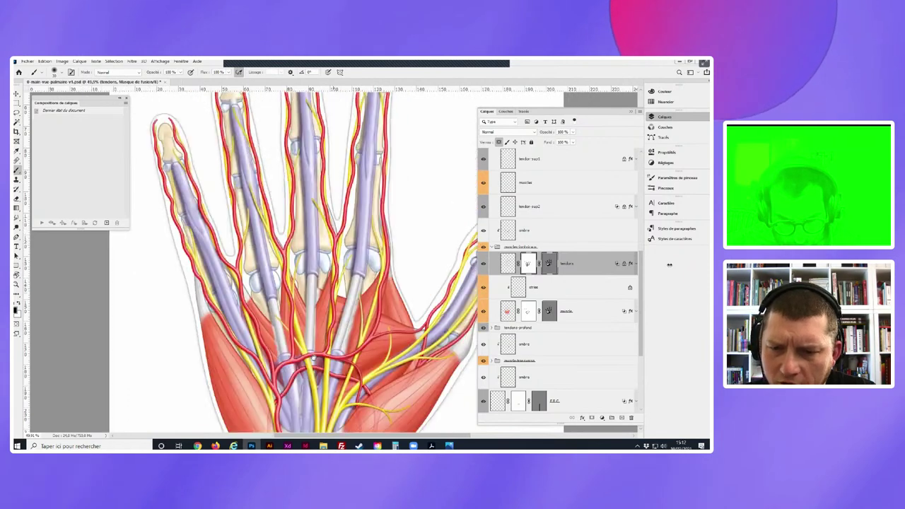
left_click_drag(344, 219, 328, 396)
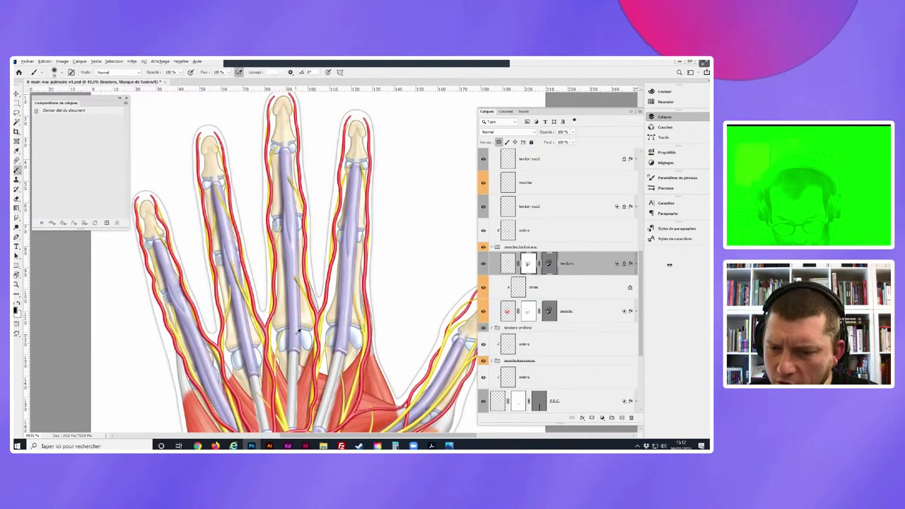
- Zoom to about 88% and recentre the view on the wrist's palm muscles and nerves
scroll(298, 332, "up", 1)
scroll(297, 334, "up", 1)
scroll(295, 337, "up", 1)
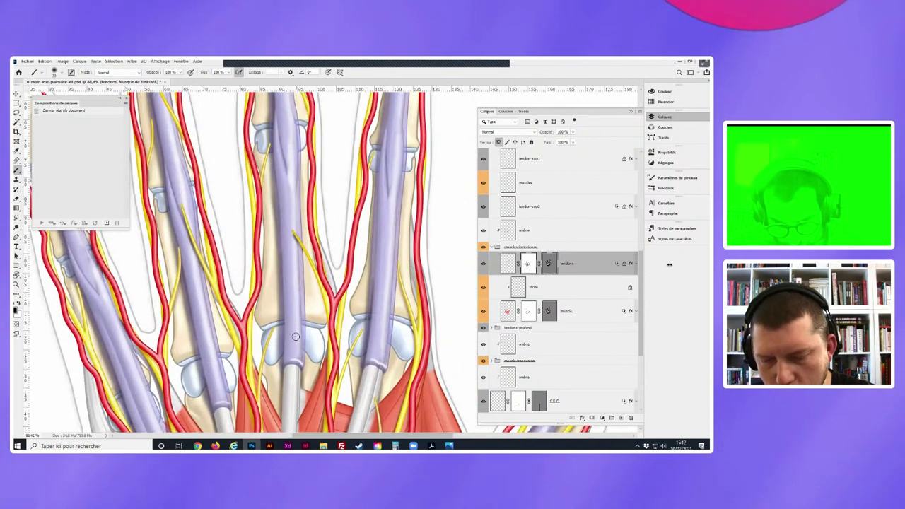
left_click_drag(295, 337, 347, 299)
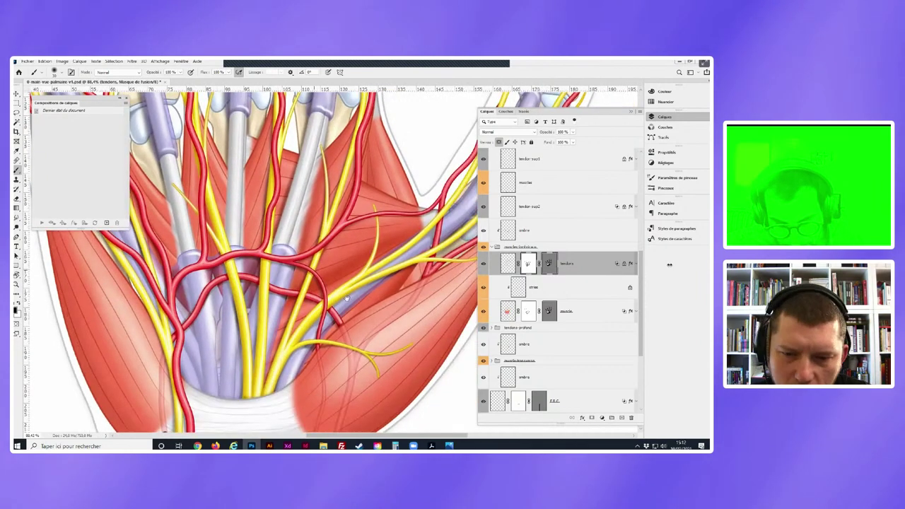
scroll(346, 298, "down", 3)
scroll(339, 283, "down", 2)
scroll(331, 266, "down", 2)
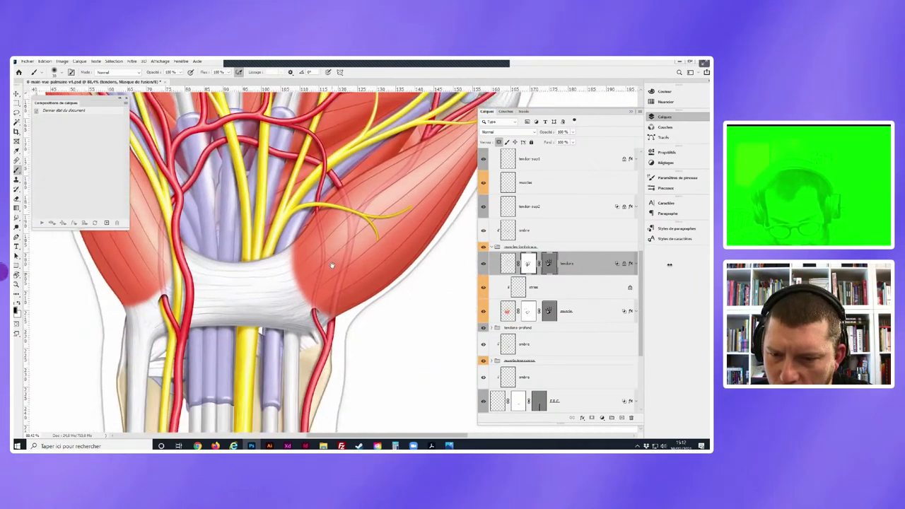
scroll(331, 275, "down", 2)
left_click_drag(340, 282, 336, 287)
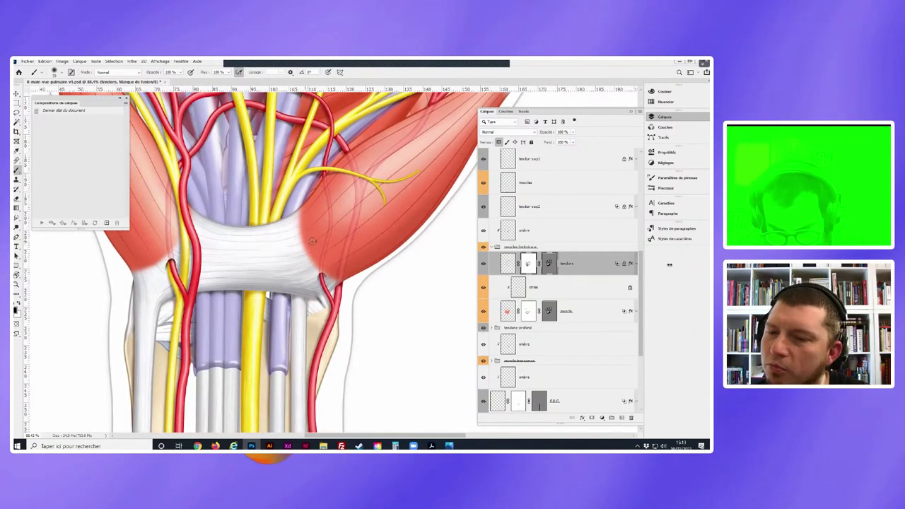
- Collapse the open layer groups, including the gaine group, in the Layers panel
left_click(493, 247)
scroll(498, 240, "up", 2)
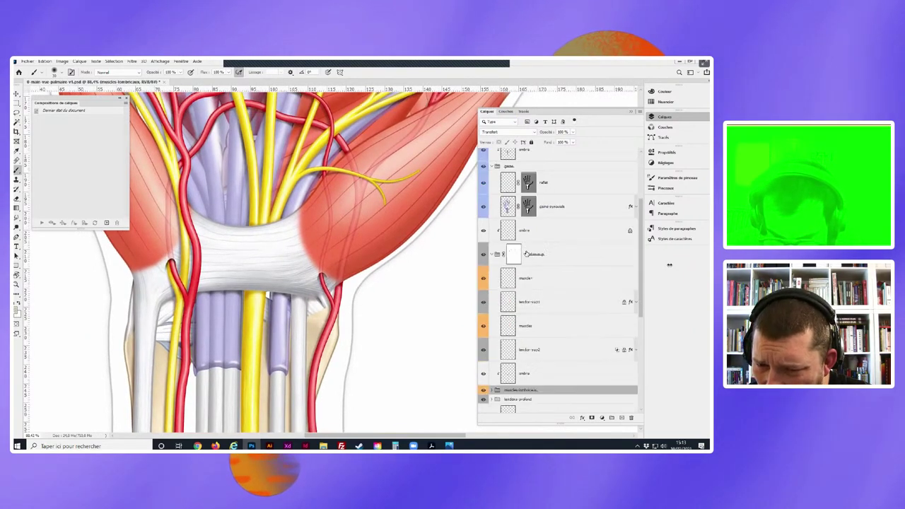
scroll(501, 227, "up", 2)
left_click(494, 267)
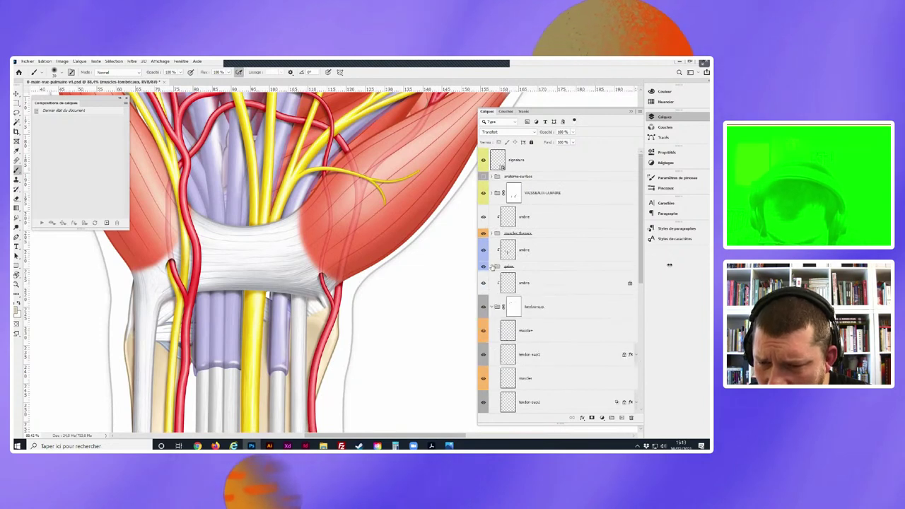
scroll(514, 255, "down", 3)
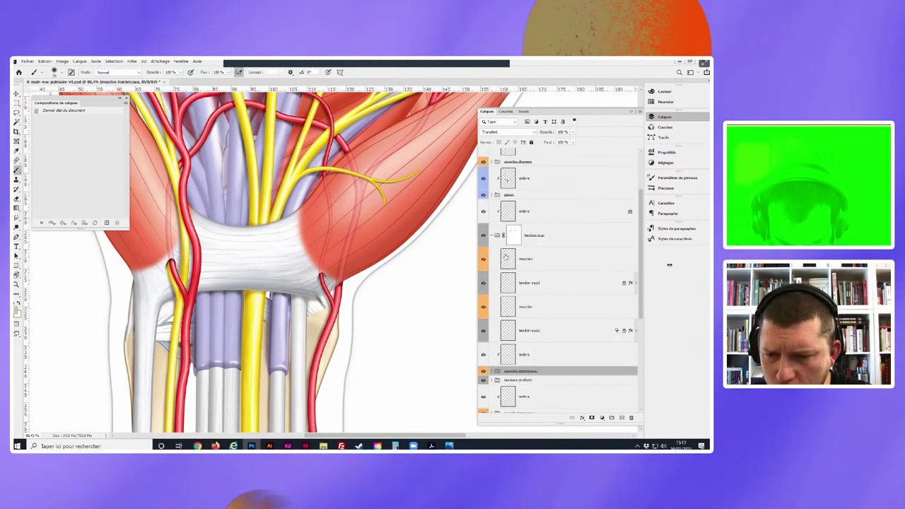
scroll(514, 255, "down", 3)
- Find the wrist artery's VAISSEAUX-ULNAIRE group and hide then reshow it
key("v")
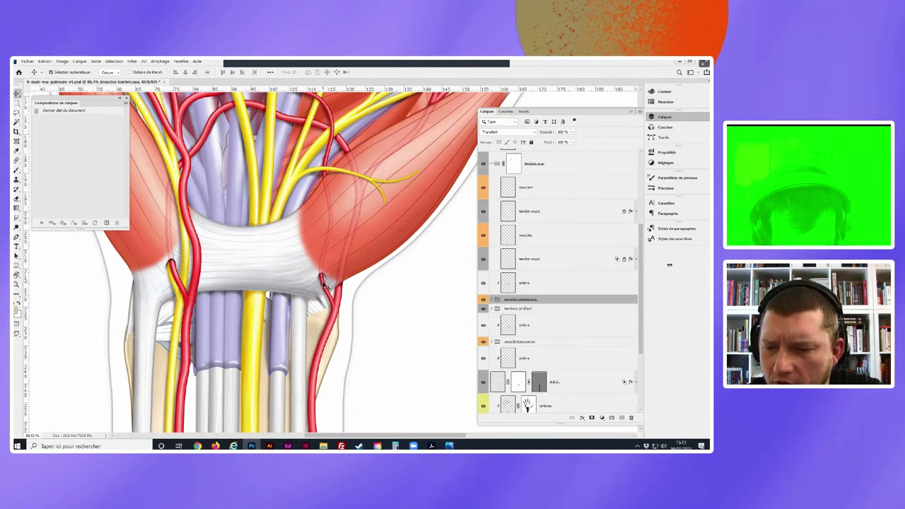
left_click(328, 289)
scroll(529, 191, "up", 2)
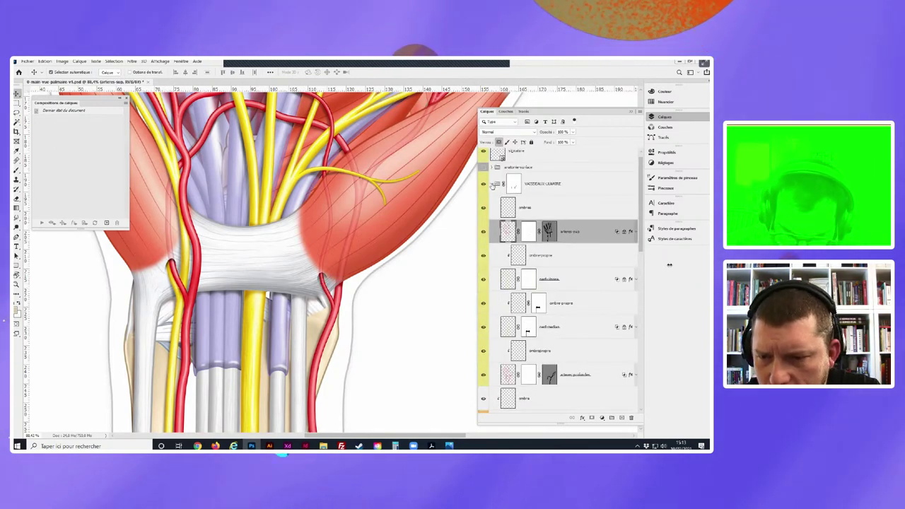
left_click(493, 184)
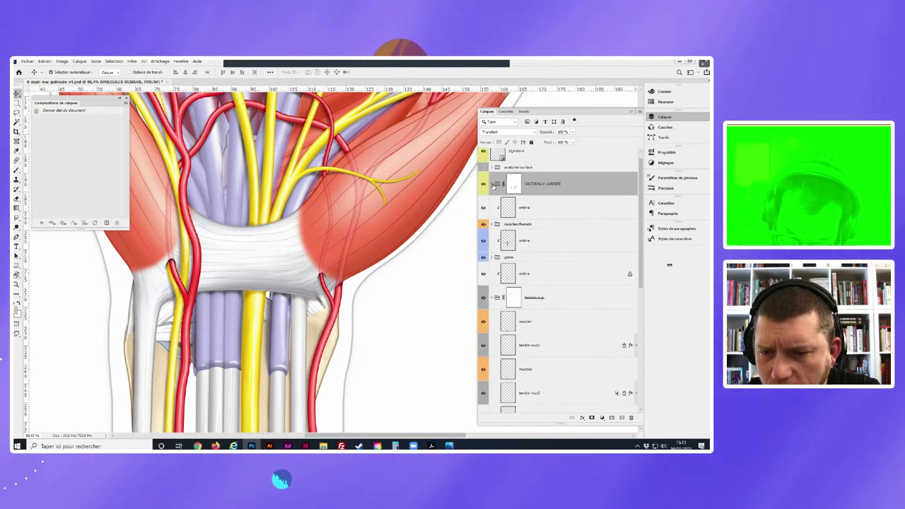
left_click(484, 185)
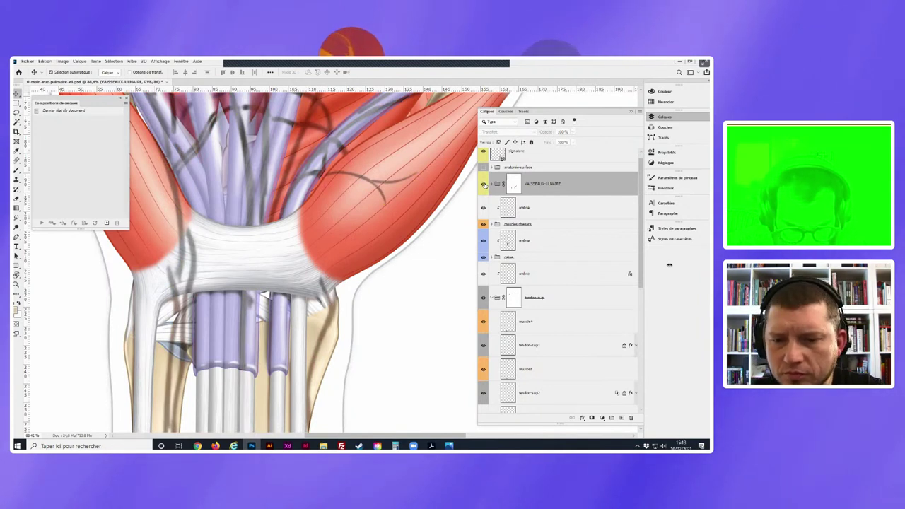
left_click(484, 185)
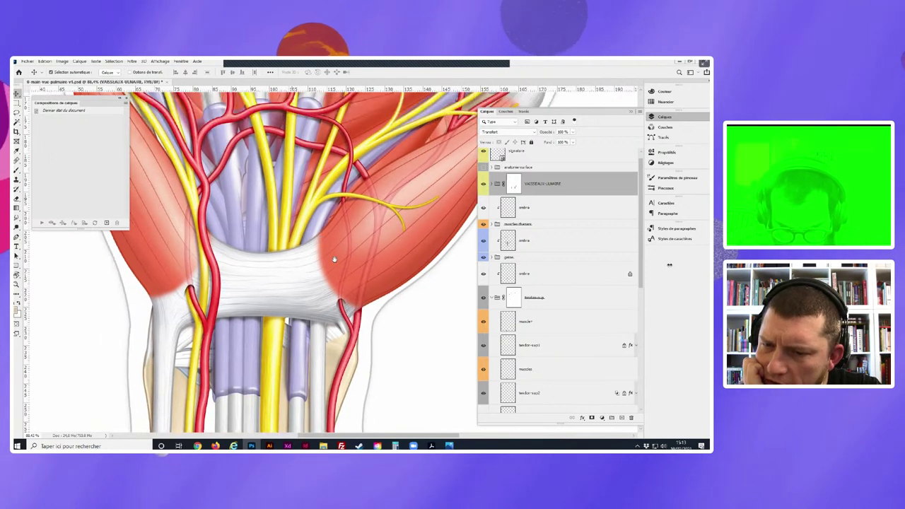
scroll(298, 206, "up", 2)
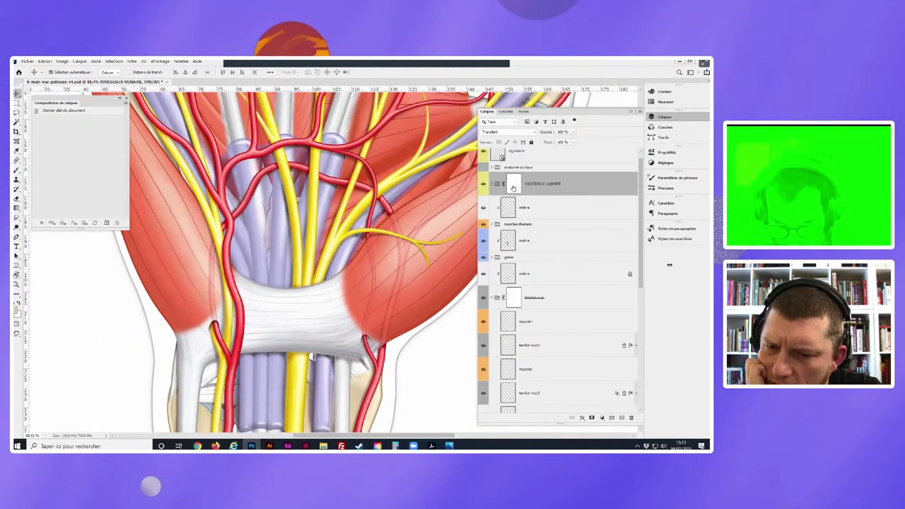
left_click(513, 186, "alt")
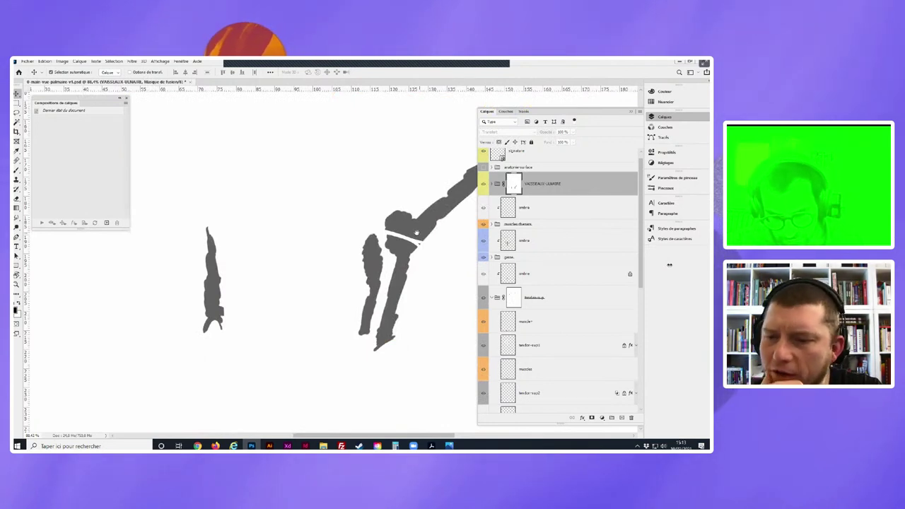
left_click_drag(416, 247, 338, 266)
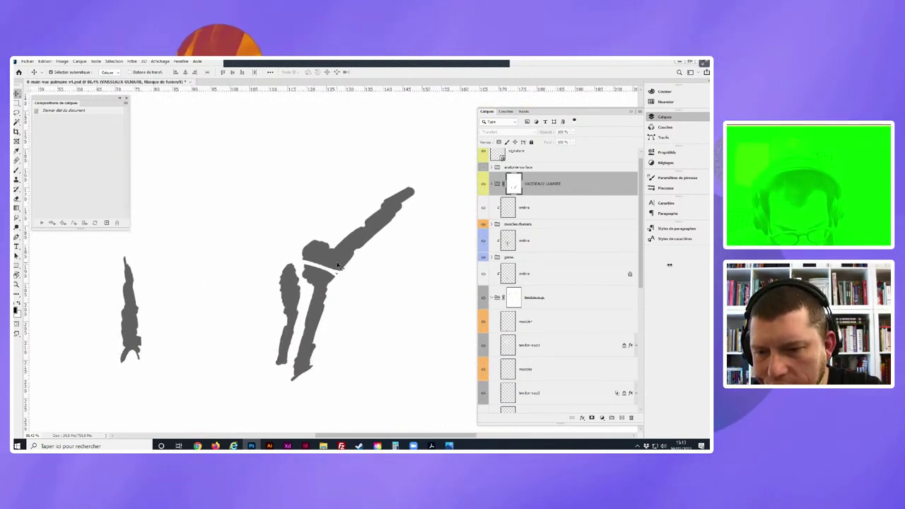
left_click(514, 185, "alt")
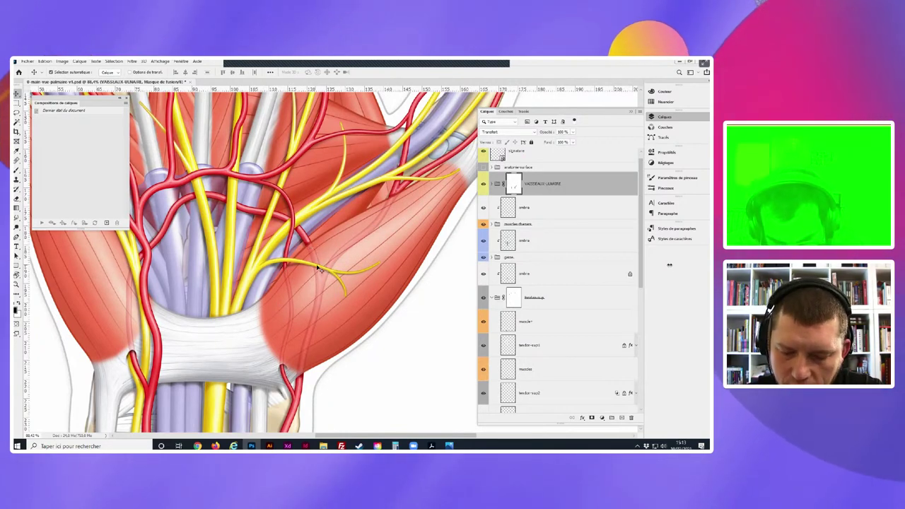
left_click(514, 183, "alt")
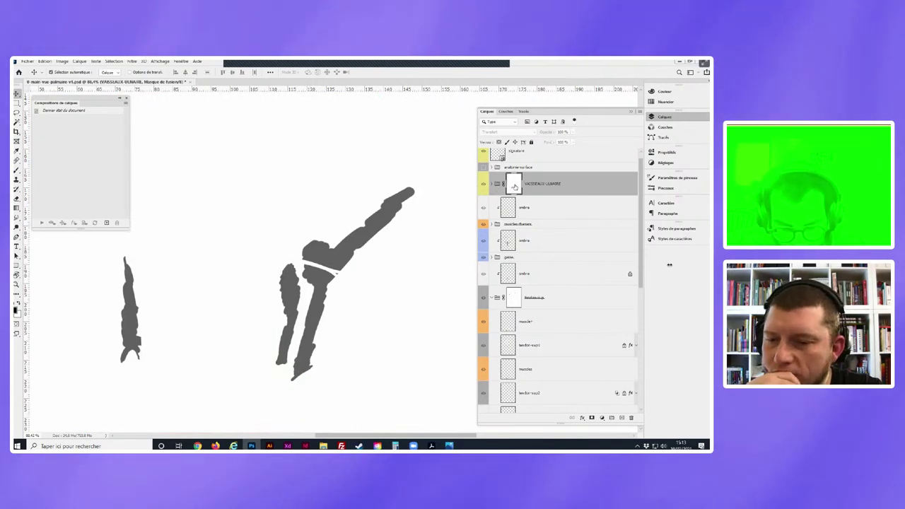
left_click(514, 186, "alt")
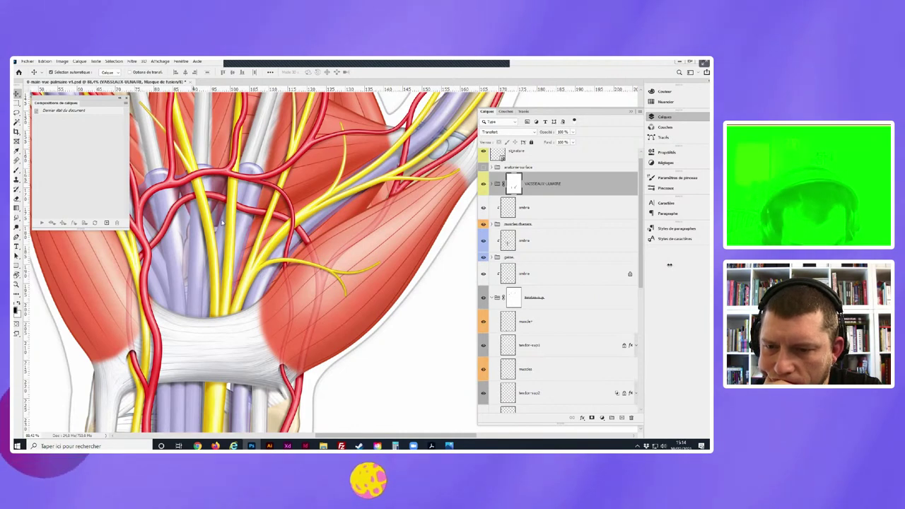
- Load the nerf médian shapes as a selection, expand it by 2 px, and target the VAISSEAUX-ULNAIRE mask
left_click(260, 266)
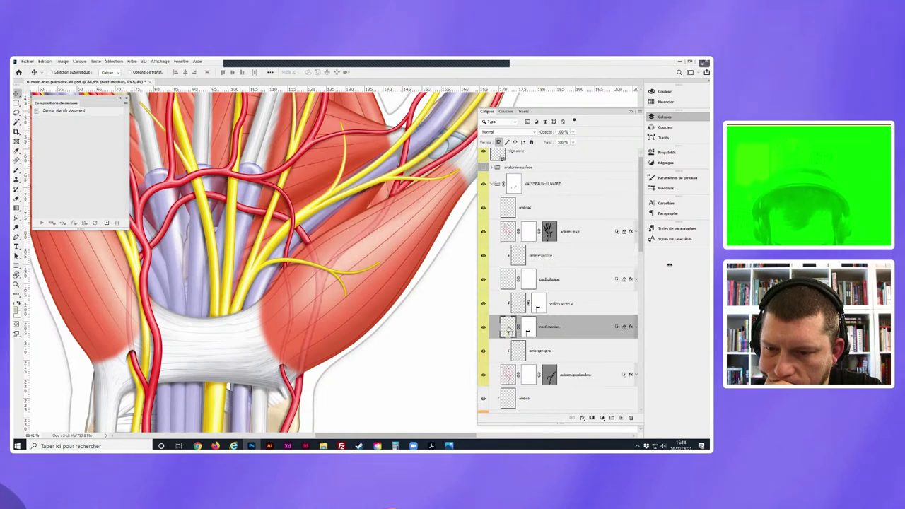
left_click(508, 279, "ctrl")
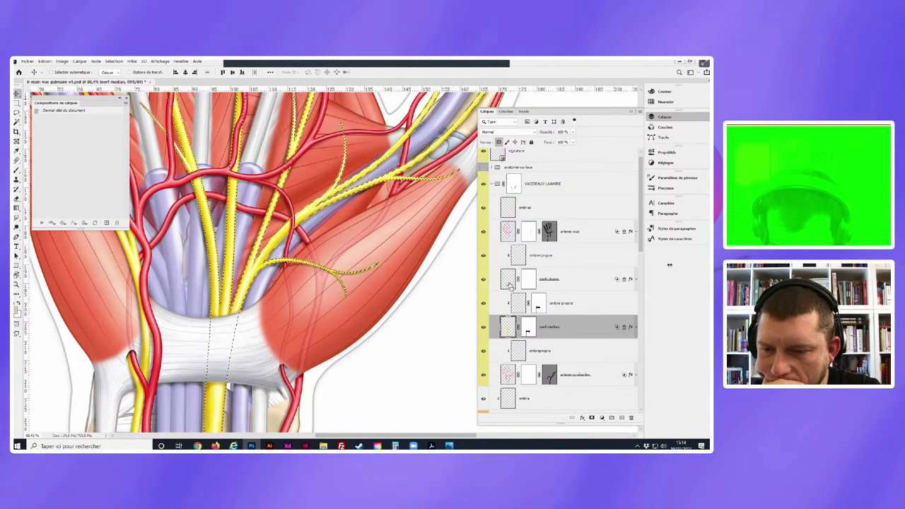
scroll(317, 270, "up", 3)
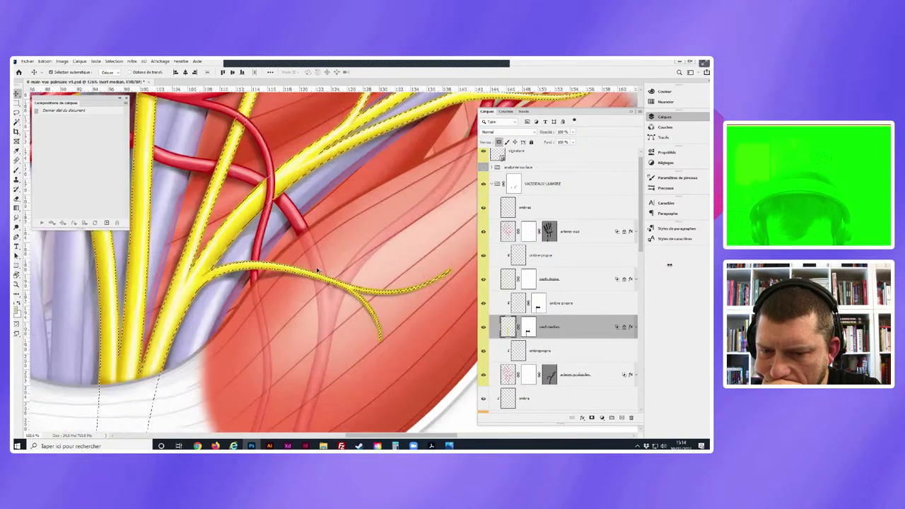
scroll(333, 276, "up", 3)
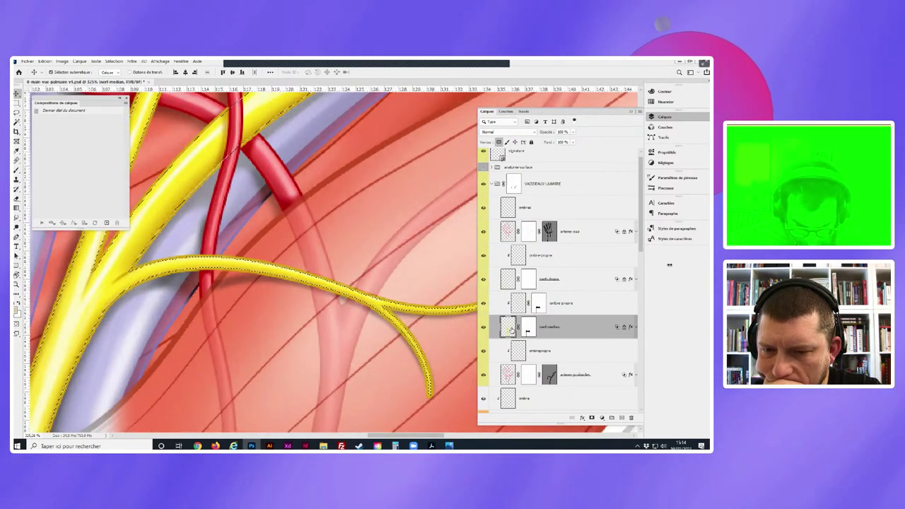
key("ctrl+alt+e")
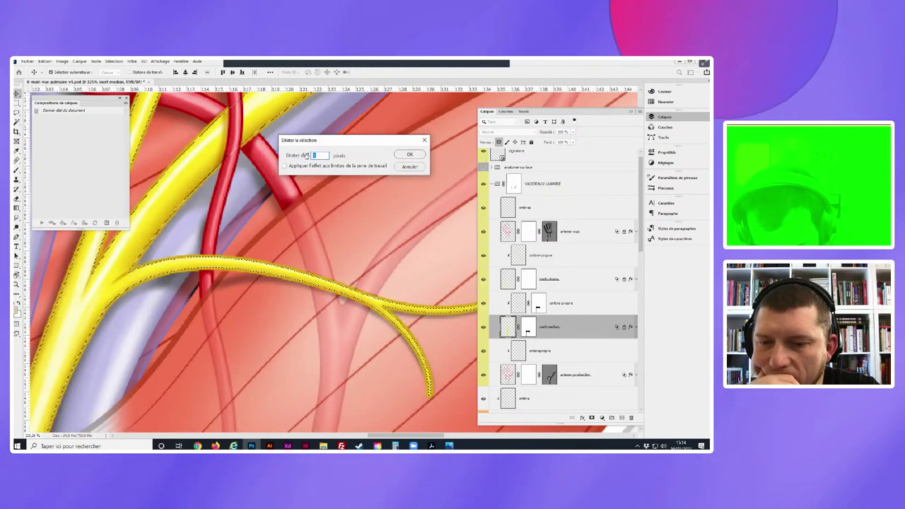
type("2")
key("Return")
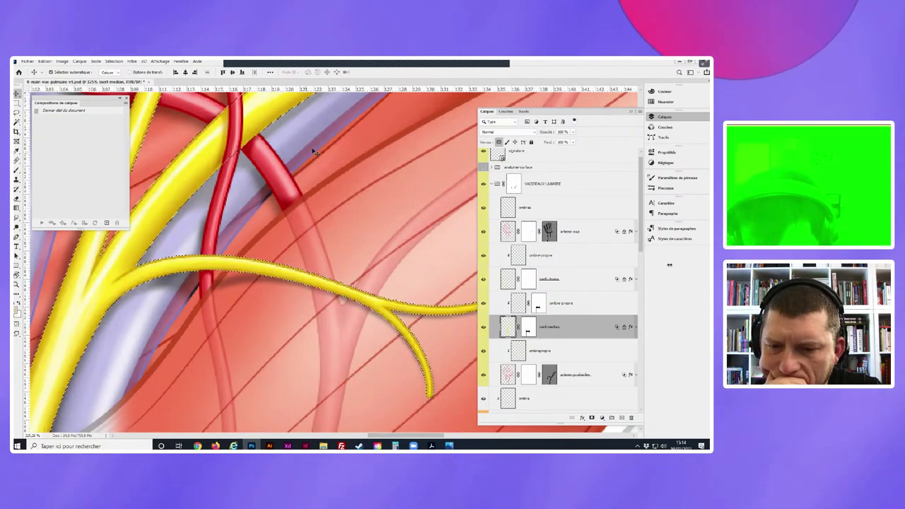
left_click(508, 185)
scroll(508, 185, "up", 1)
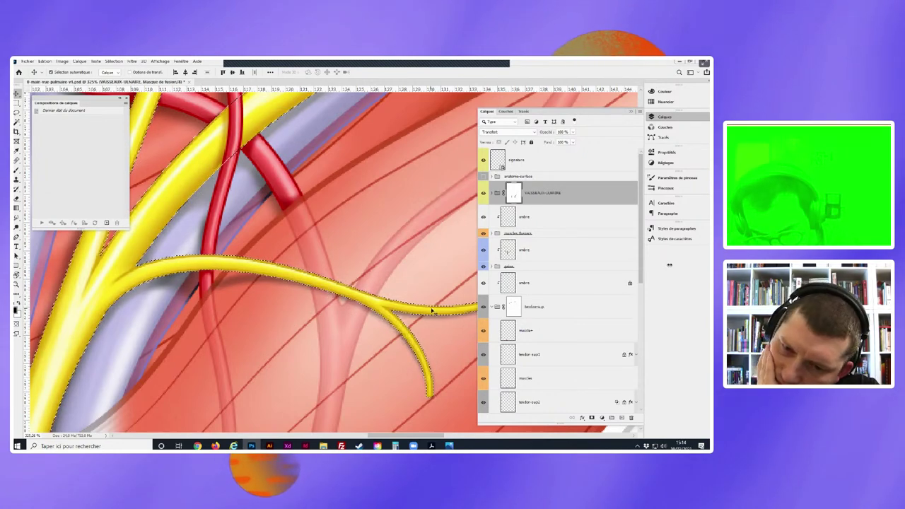
- Hide the ulnar vessels group and an ombre shadow layer, then expand the layer group below
scroll(359, 246, "down", 1)
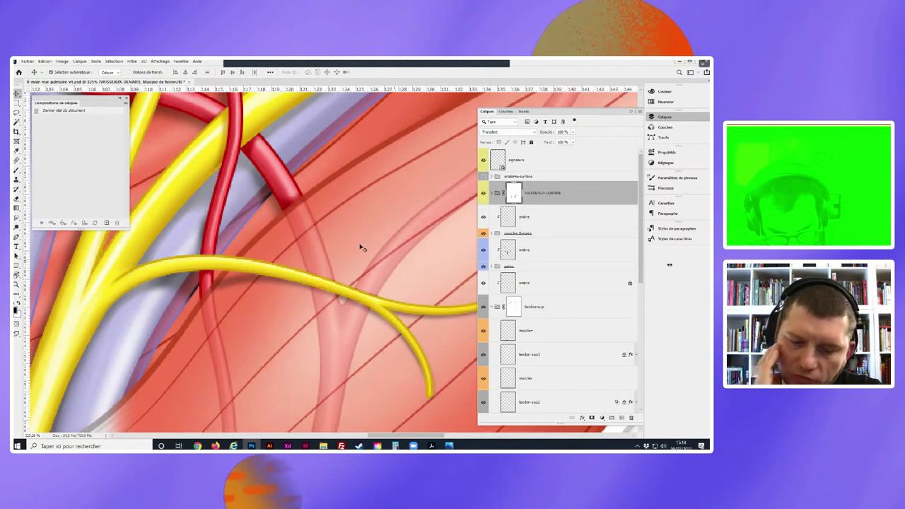
scroll(339, 243, "down", 1)
scroll(341, 245, "down", 1)
scroll(341, 244, "down", 2)
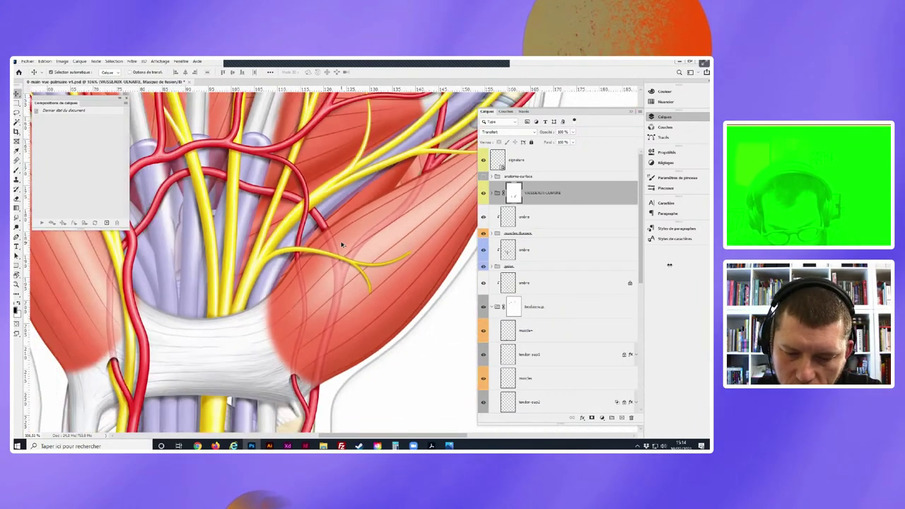
scroll(316, 172, "up", 3)
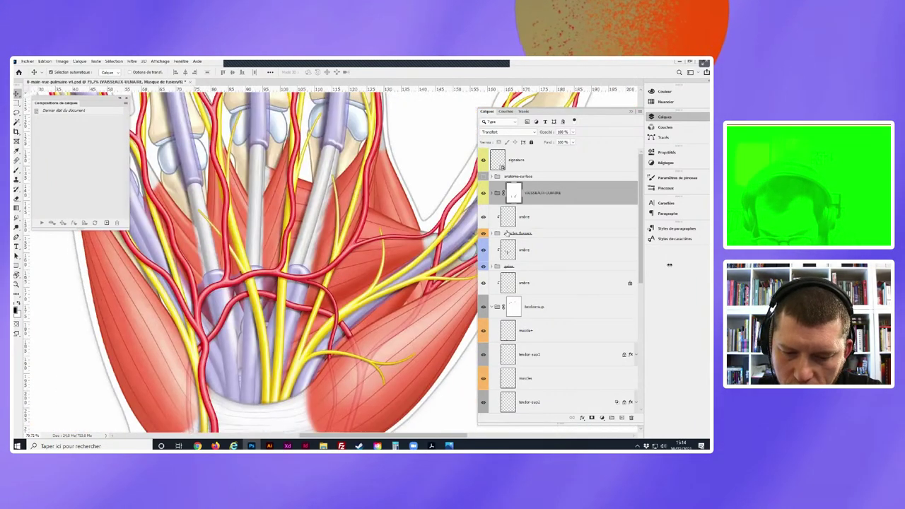
left_click(484, 192)
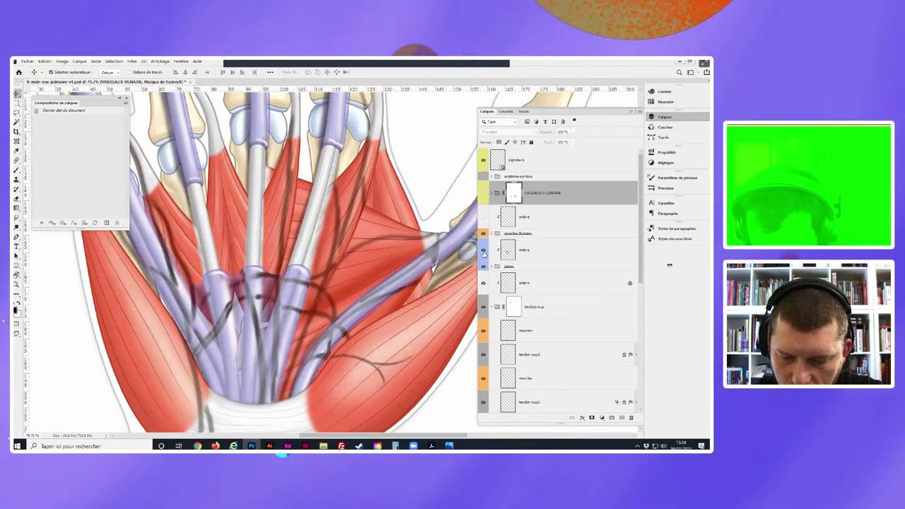
left_click(484, 282)
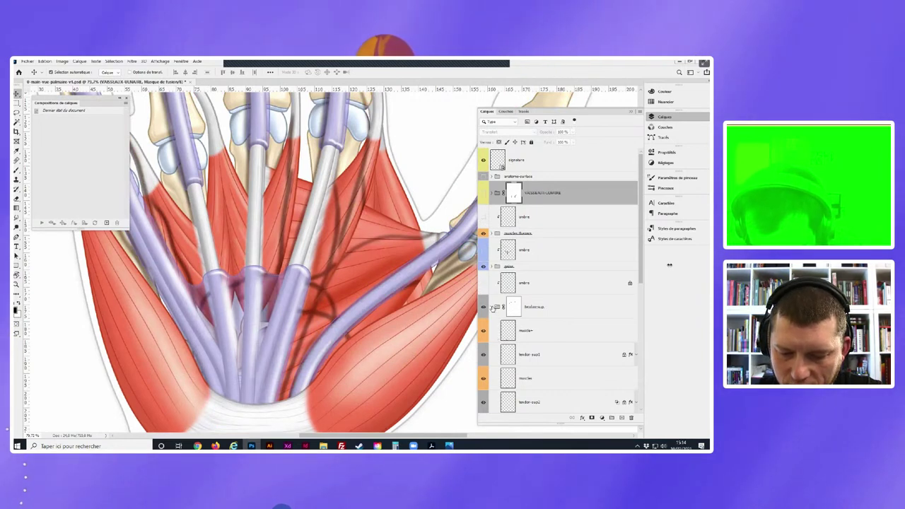
left_click(493, 307)
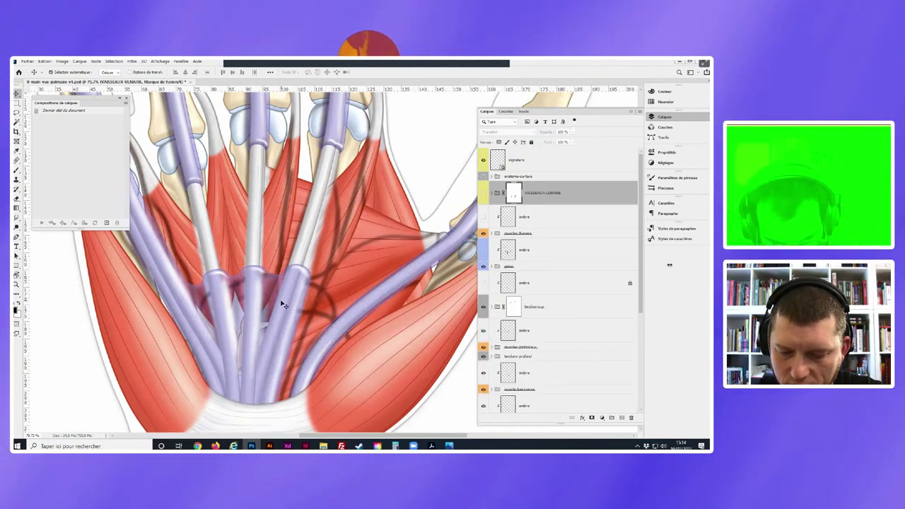
scroll(502, 306, "down", 1)
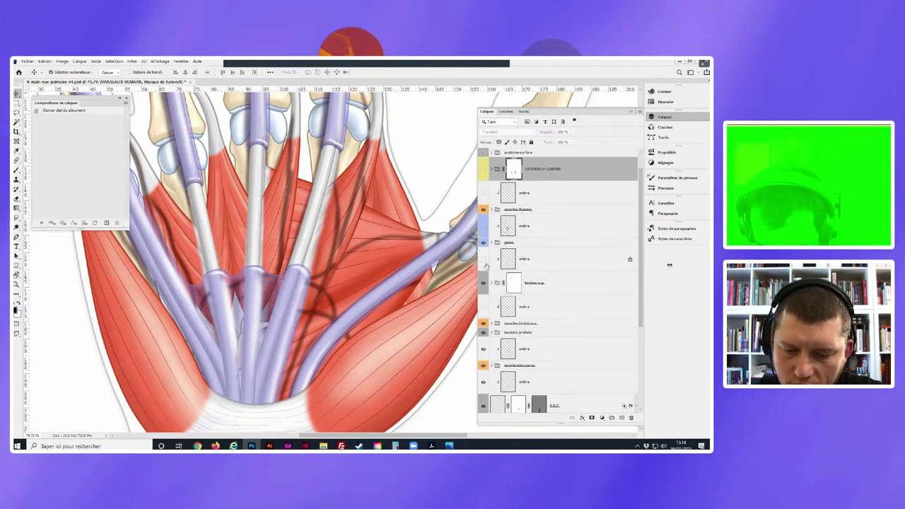
scroll(495, 315, "down", 1)
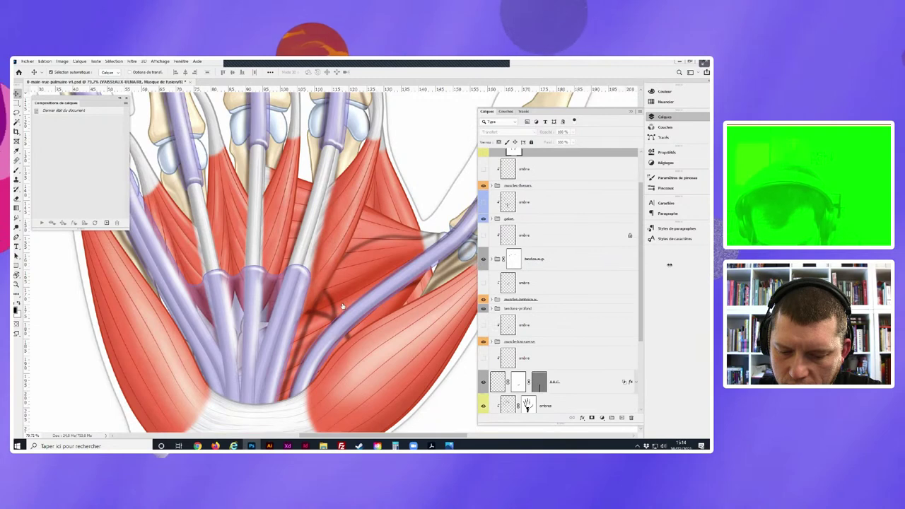
scroll(345, 306, "down", 1)
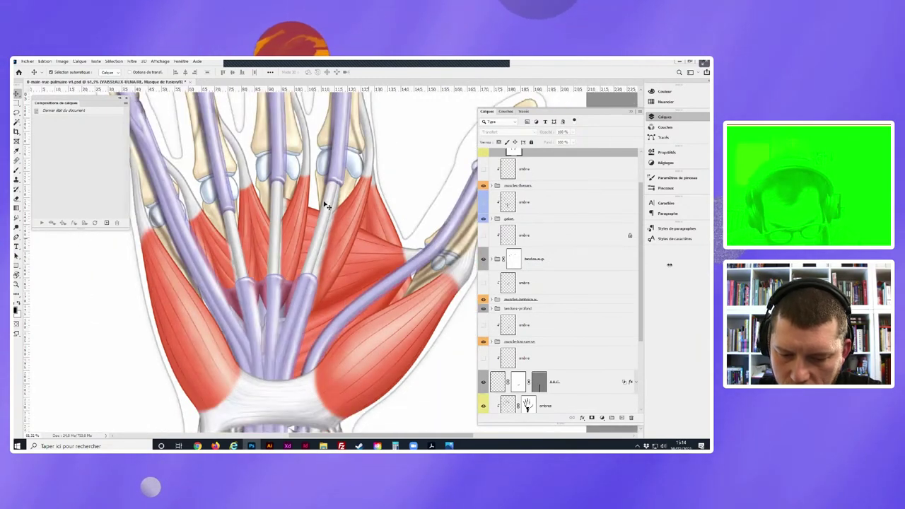
- Set the bottom ombres shadow layer to 70% opacity and hide it
left_click(456, 250)
key("7")
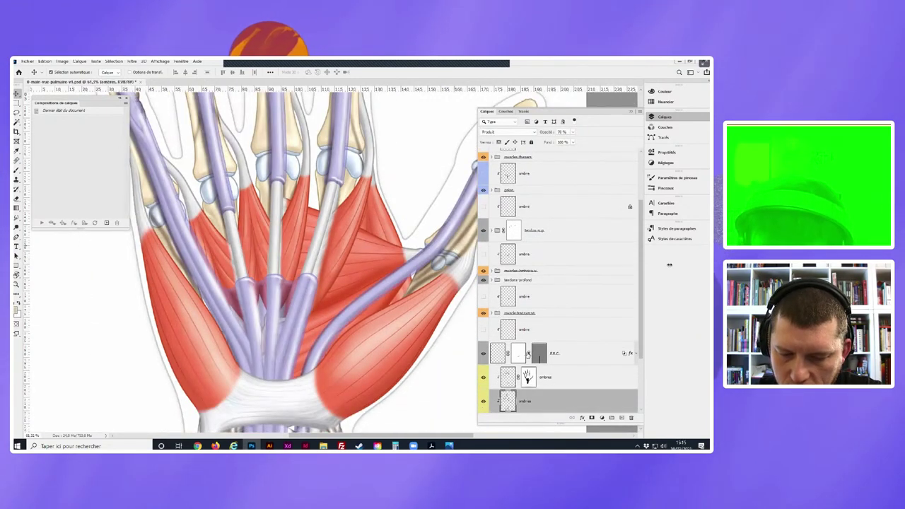
left_click(483, 378)
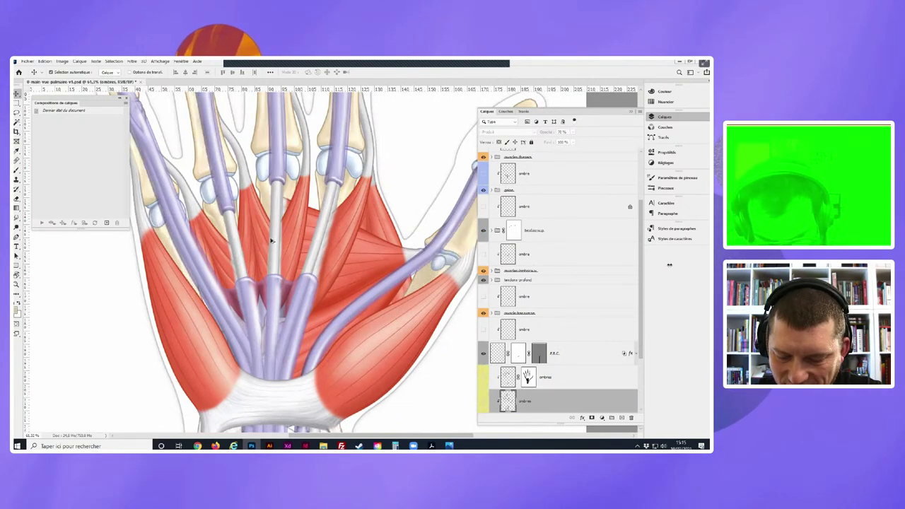
scroll(270, 243, "down", 1)
scroll(269, 240, "down", 1)
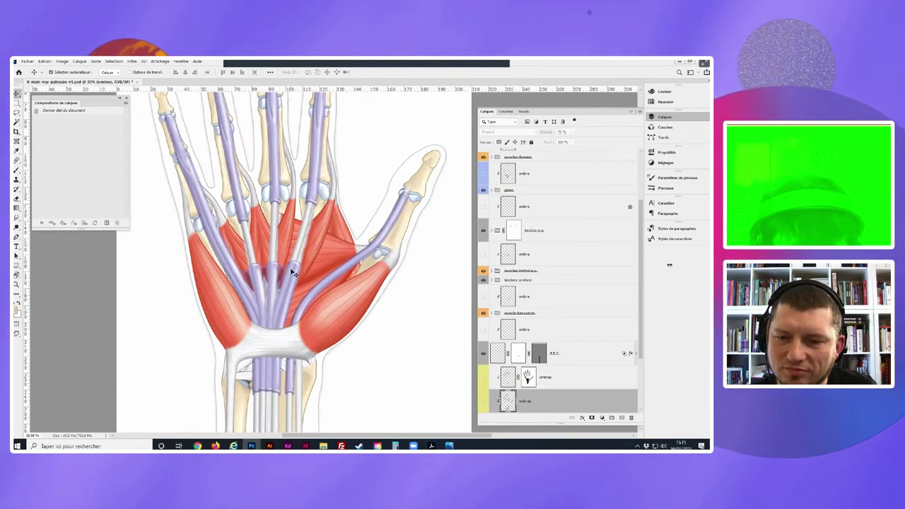
- Save a new layer comp named 'sans ombre'
left_click(107, 223)
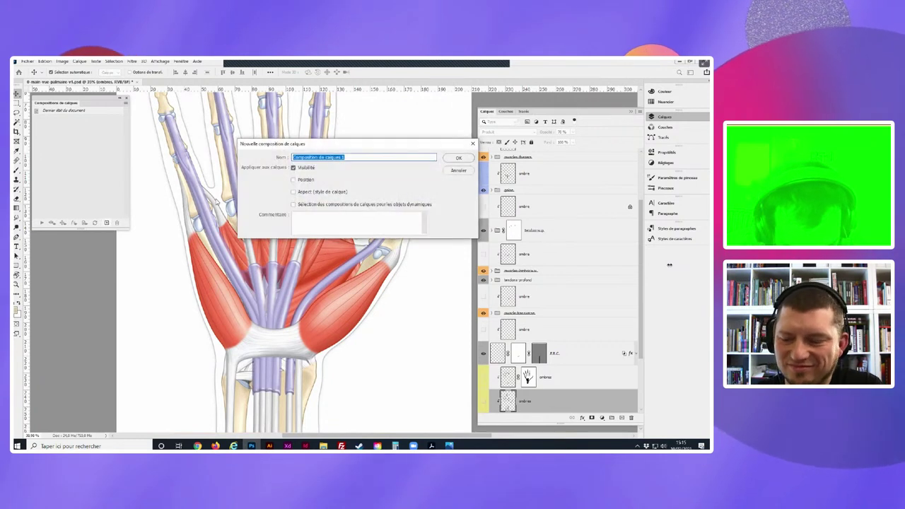
type("sans")
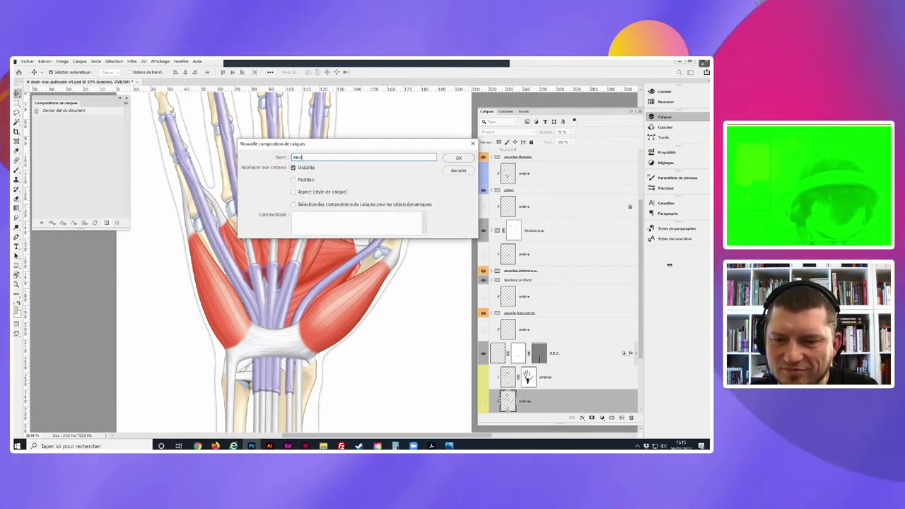
type(" ombre")
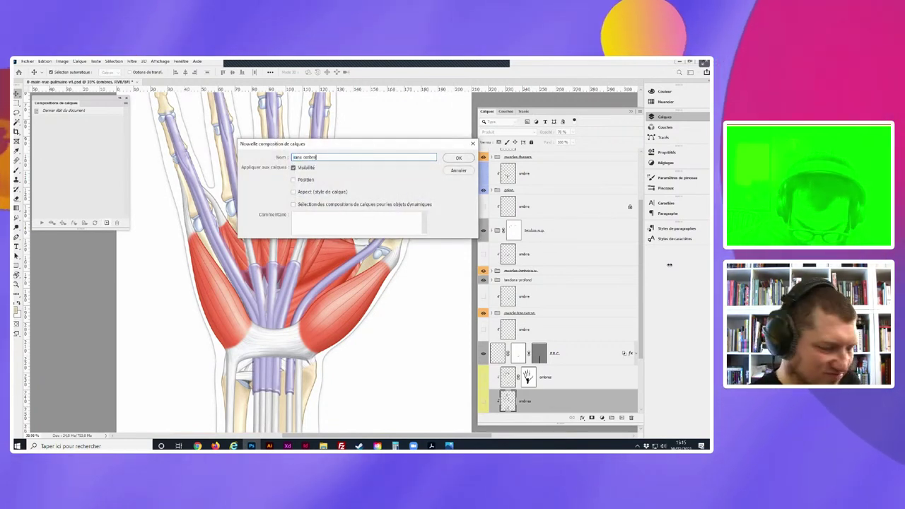
key("Return")
left_click(277, 298)
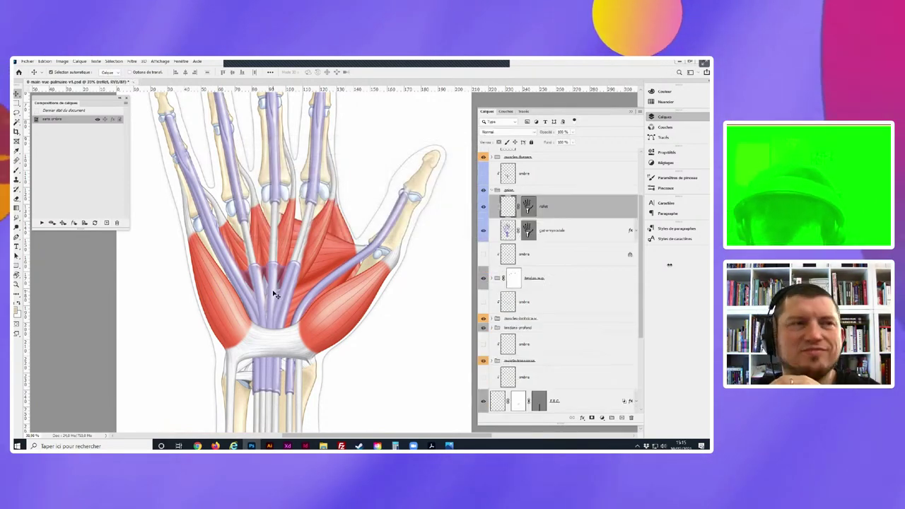
- Select the gaine synoviale layer with Alt+[ and expand its effects list to show Contour
scroll(301, 245, "up", 3)
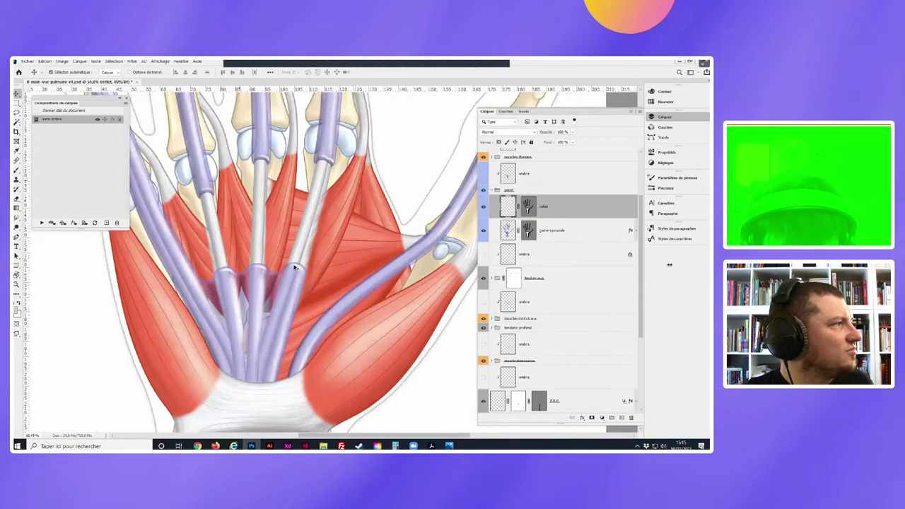
scroll(295, 263, "up", 3)
scroll(299, 266, "up", 2)
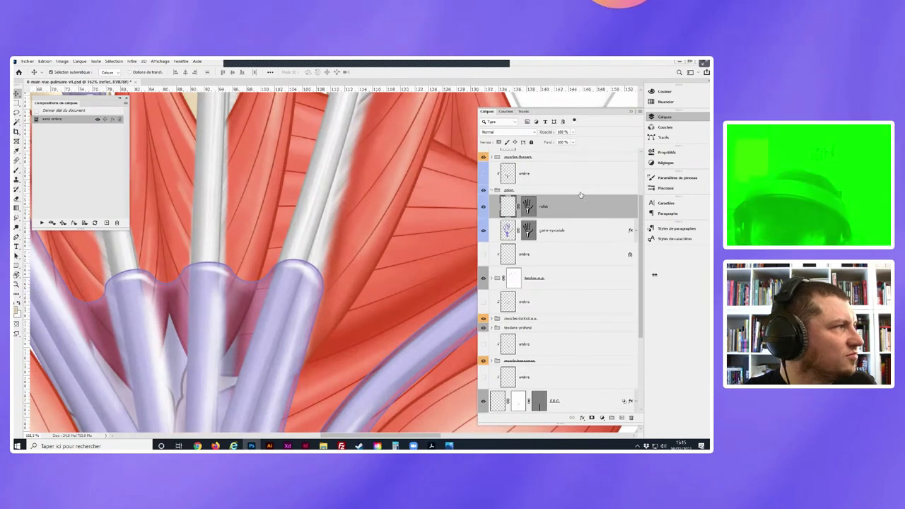
key("alt+bracketleft")
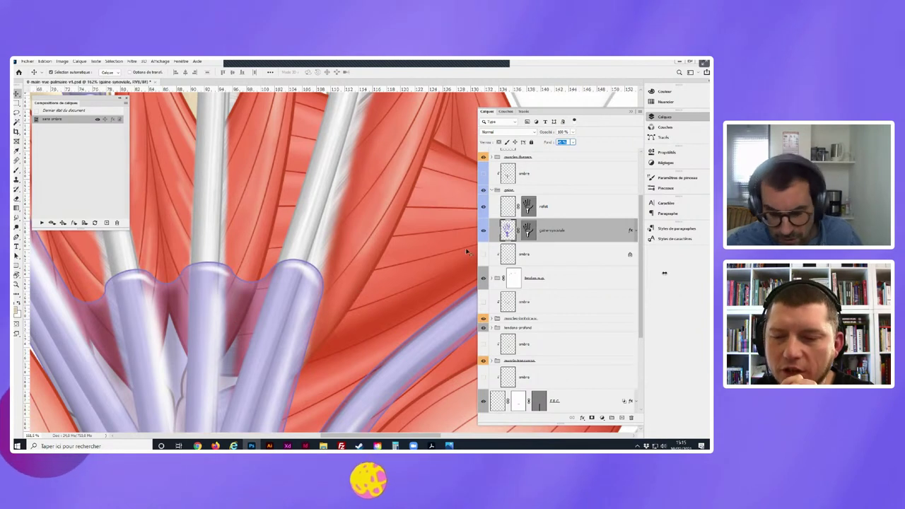
left_click(634, 231)
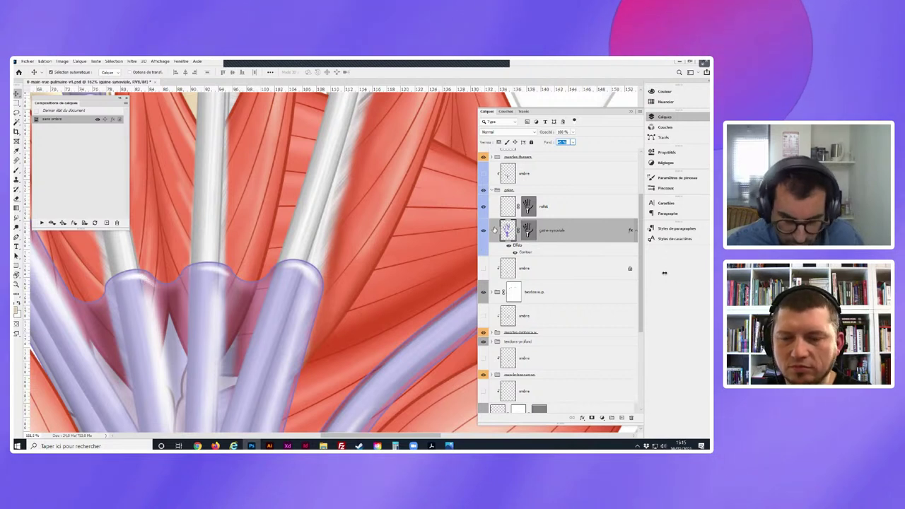
left_click(511, 205)
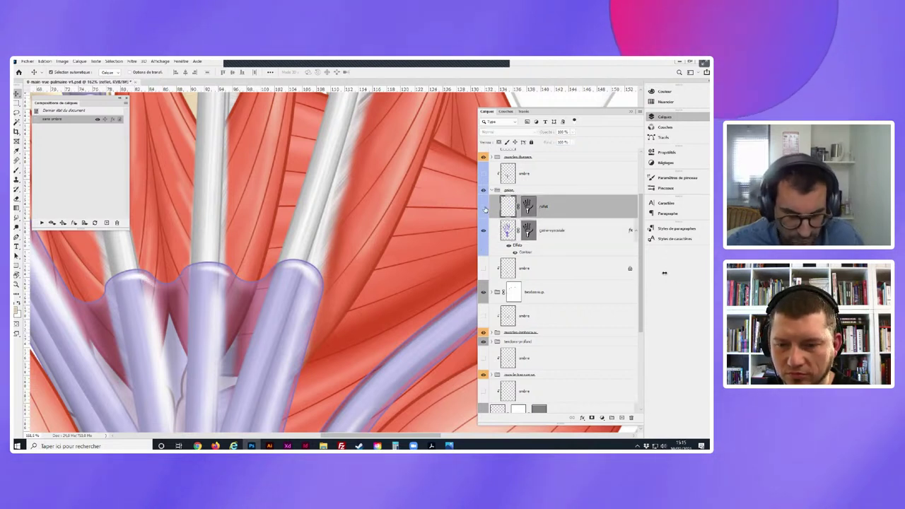
left_click(484, 206)
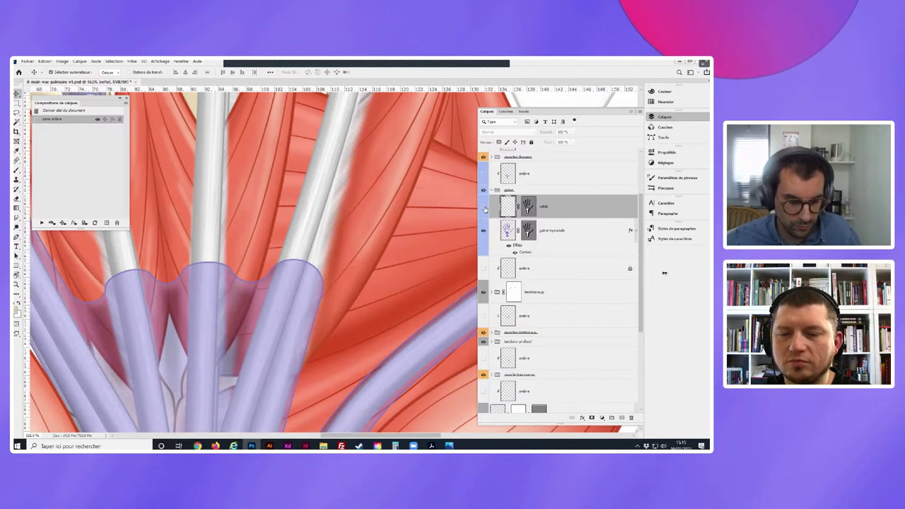
left_click(485, 206)
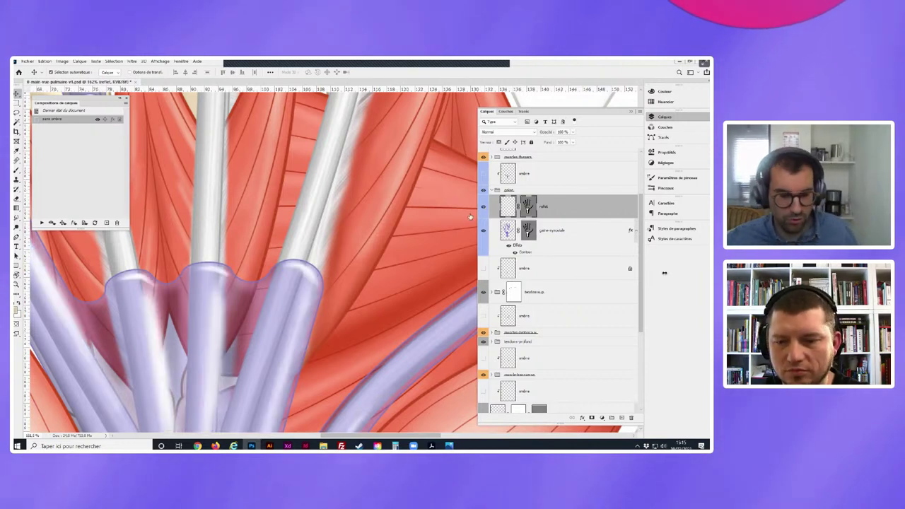
scroll(243, 297, "down", 3)
scroll(242, 297, "down", 3)
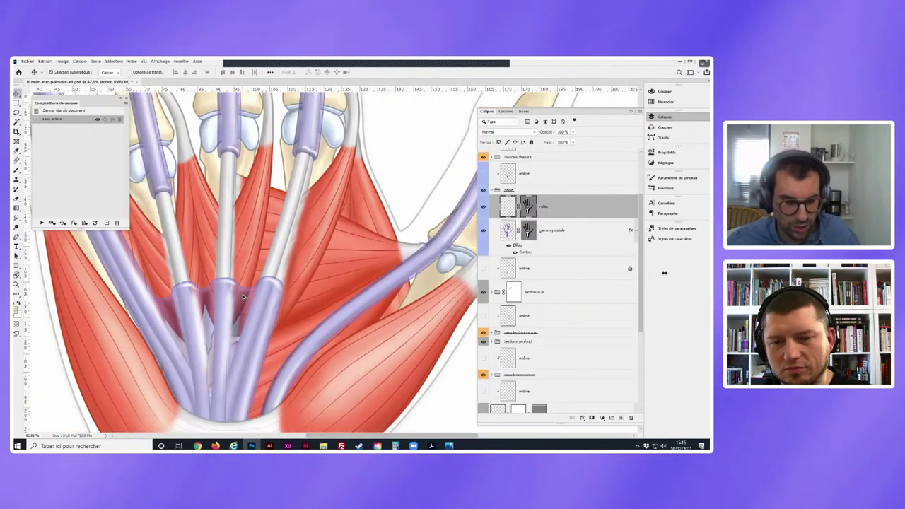
scroll(242, 297, "down", 1)
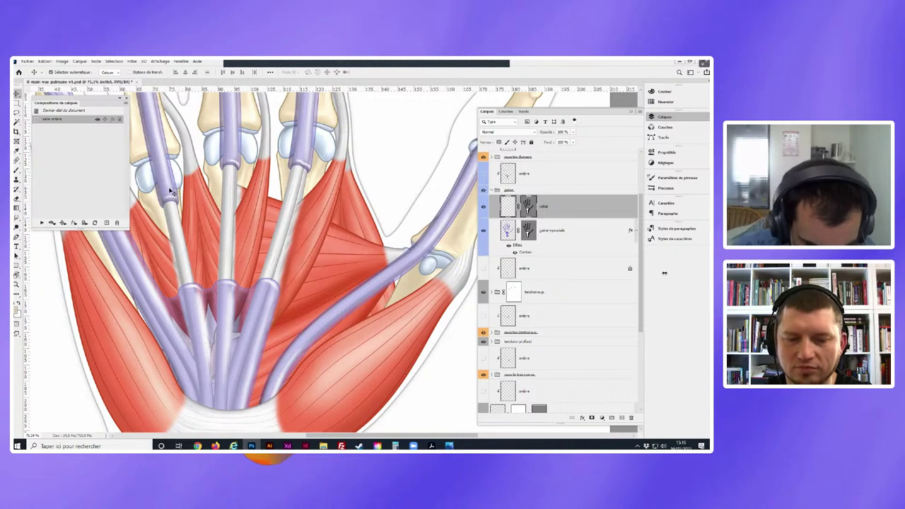
scroll(170, 191, "up", 2)
scroll(173, 205, "up", 2)
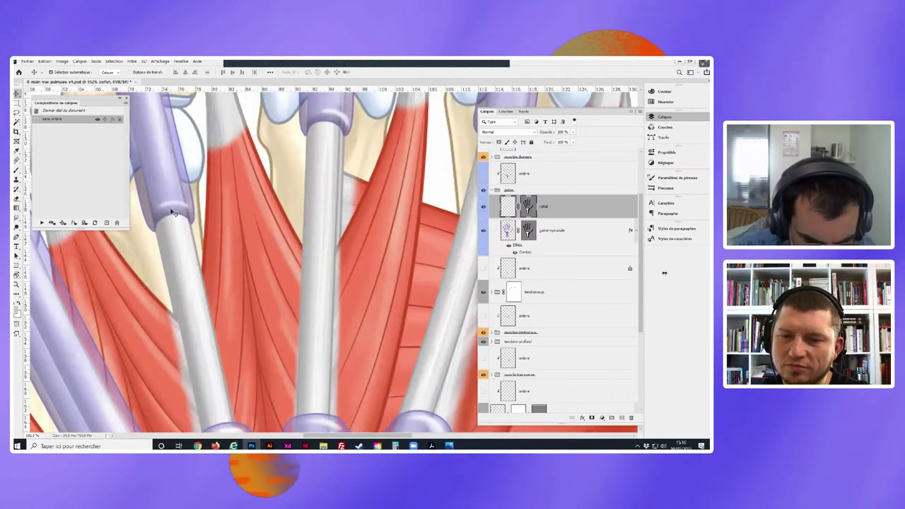
left_click(483, 206)
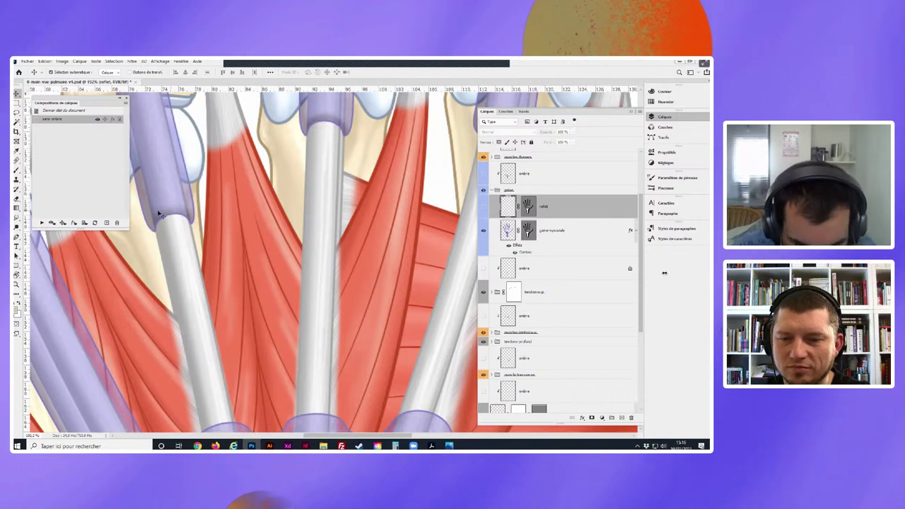
left_click(483, 206)
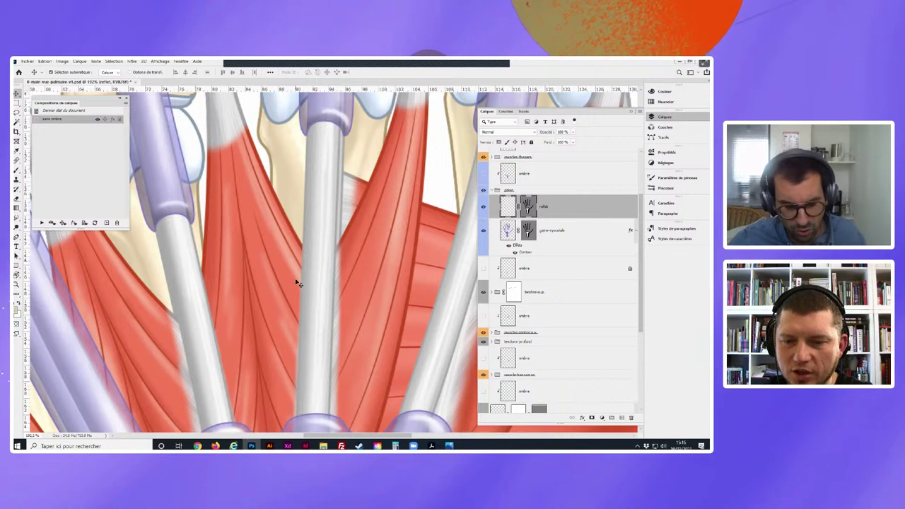
scroll(297, 283, "down", 1)
scroll(297, 283, "down", 1)
scroll(297, 284, "down", 1)
scroll(297, 283, "down", 2)
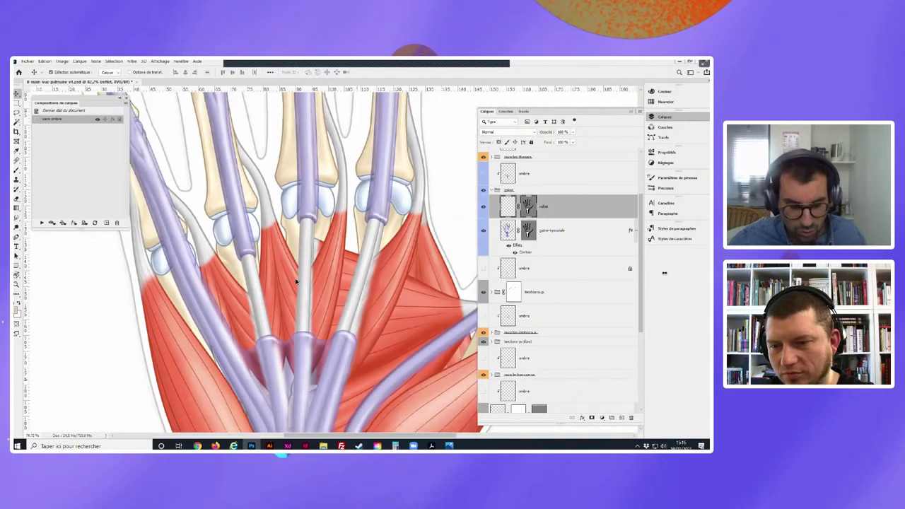
scroll(297, 281, "down", 1)
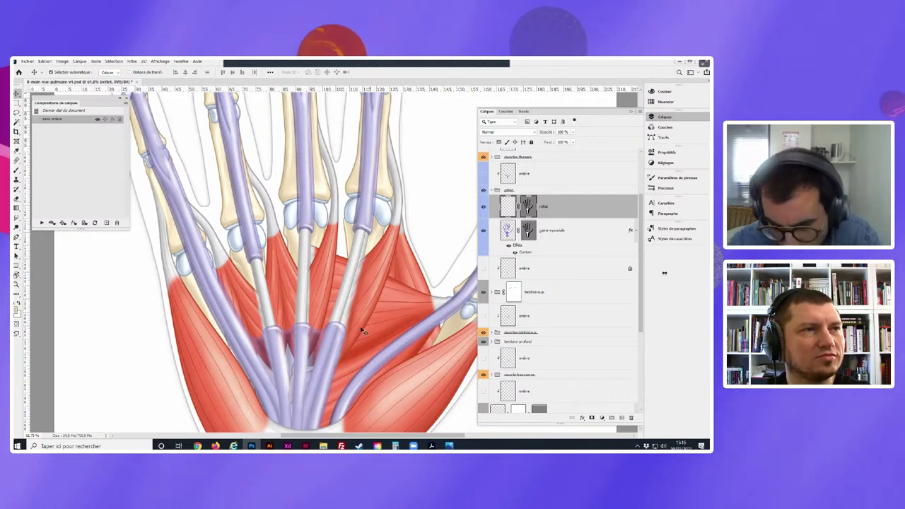
- Turn the ombre and ombres shadow hatching layers back on, then return to the top of the layer stack
scroll(382, 307, "down", 5)
scroll(373, 305, "down", 3)
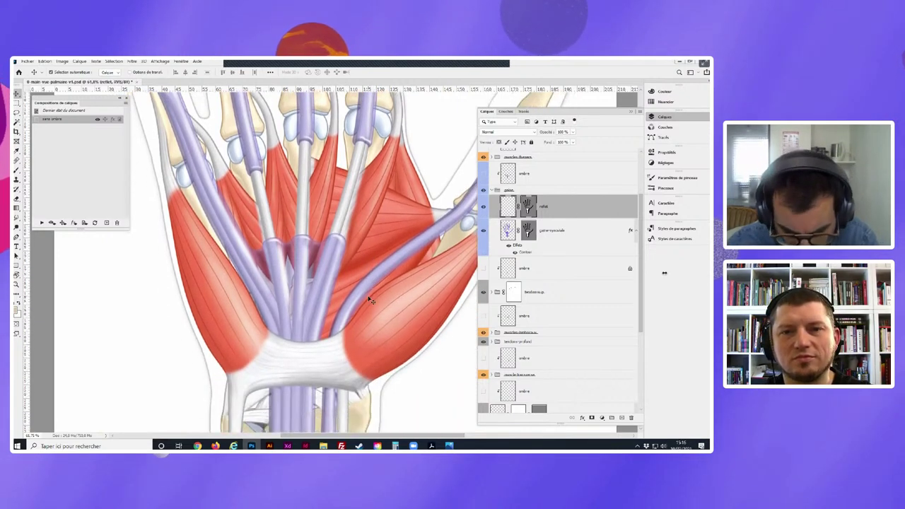
scroll(368, 300, "down", 2)
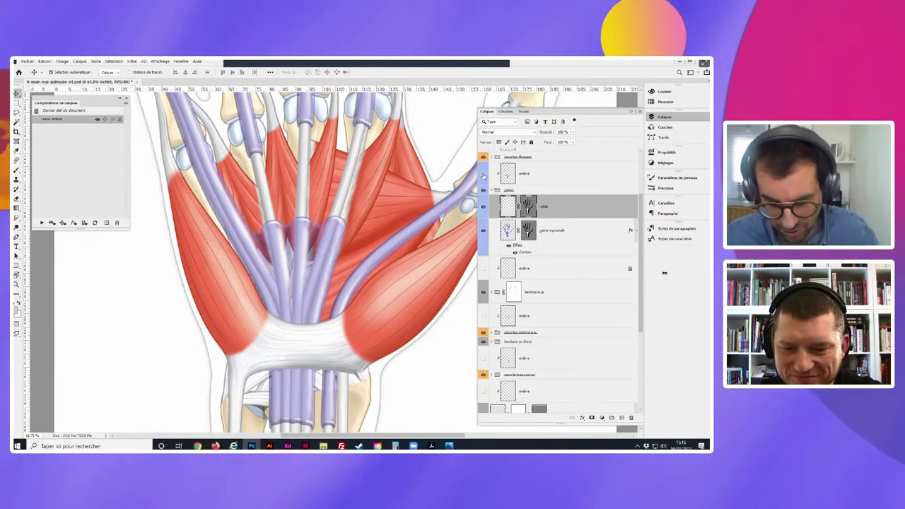
left_click(483, 269)
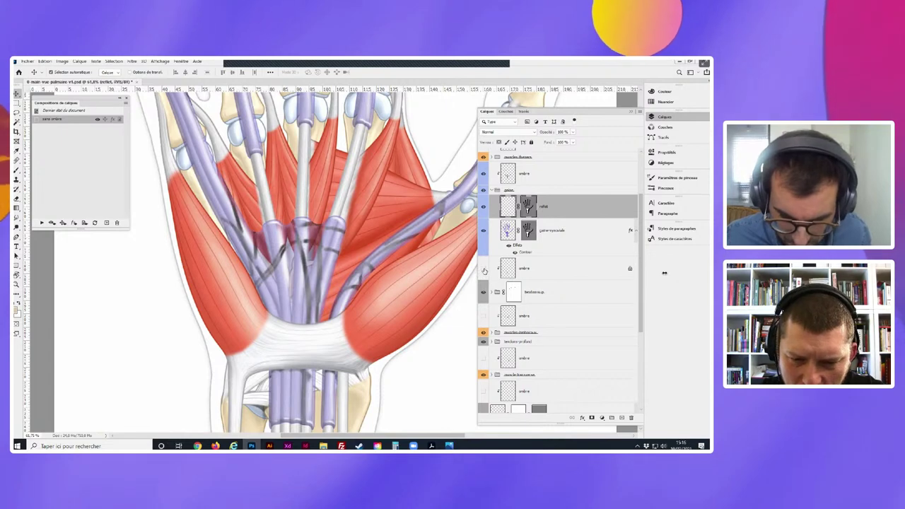
left_click(483, 316)
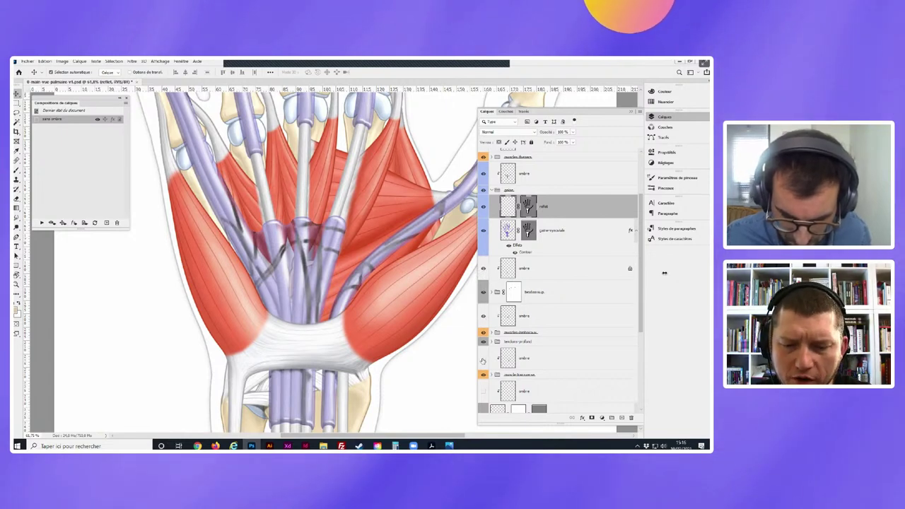
left_click(483, 359)
left_click(483, 391)
scroll(526, 344, "down", 2)
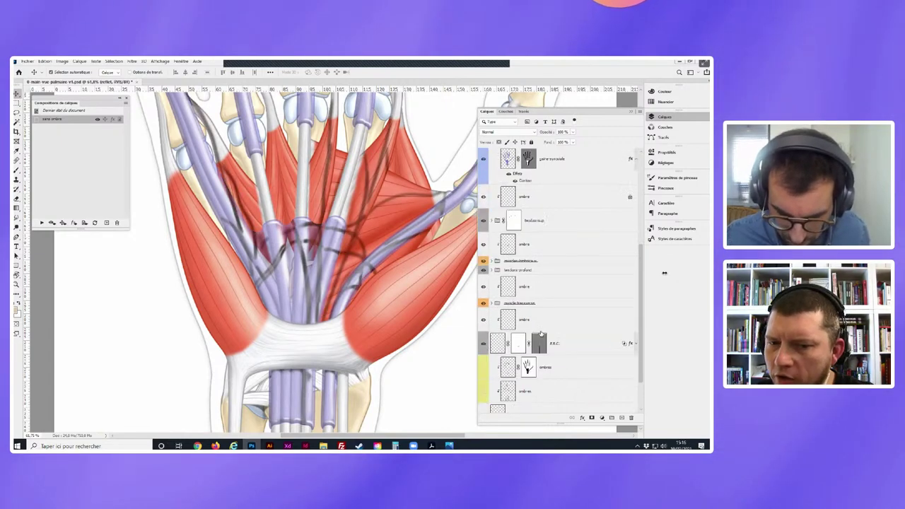
scroll(513, 325, "down", 1)
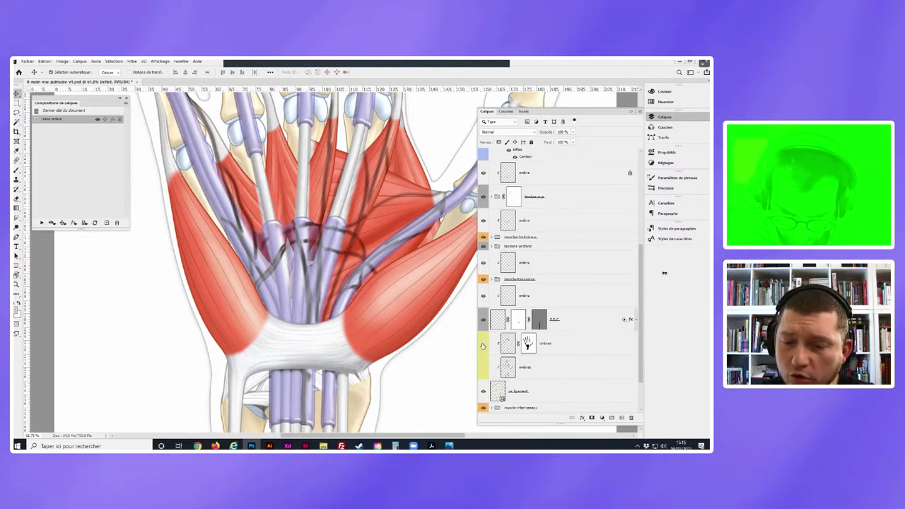
left_click(484, 368)
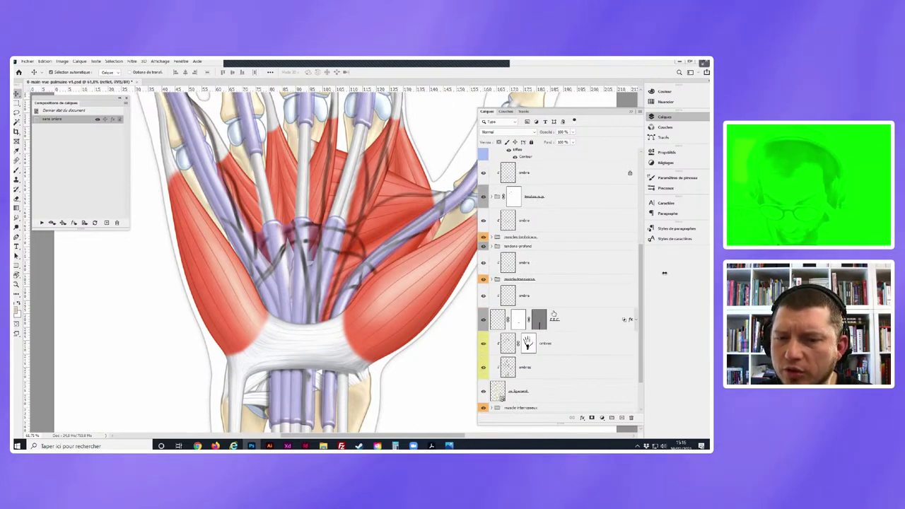
scroll(552, 312, "down", 2)
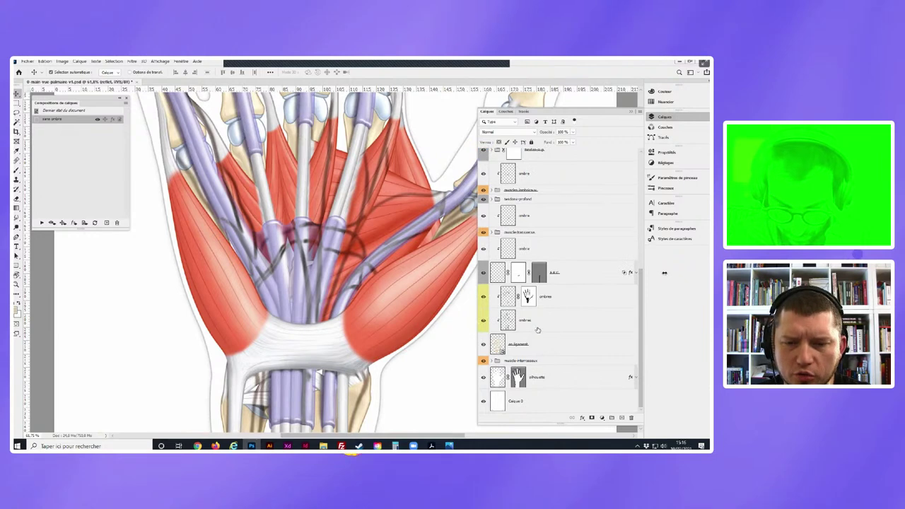
key("alt+bracketright")
key("alt+bracketright")
key("alt+bracketright")
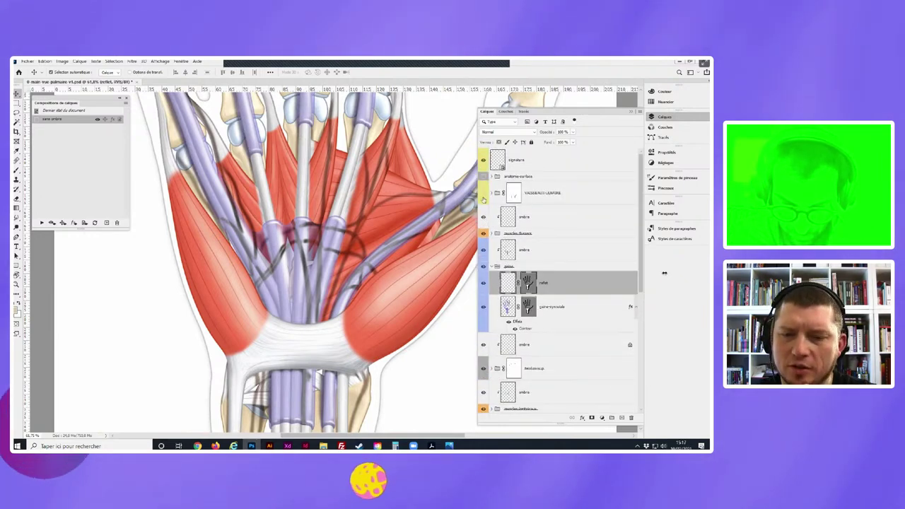
- Show the remaining ombre shadow layer and the VAISSEAUX-NERFS vessels and nerves group
left_click(483, 217)
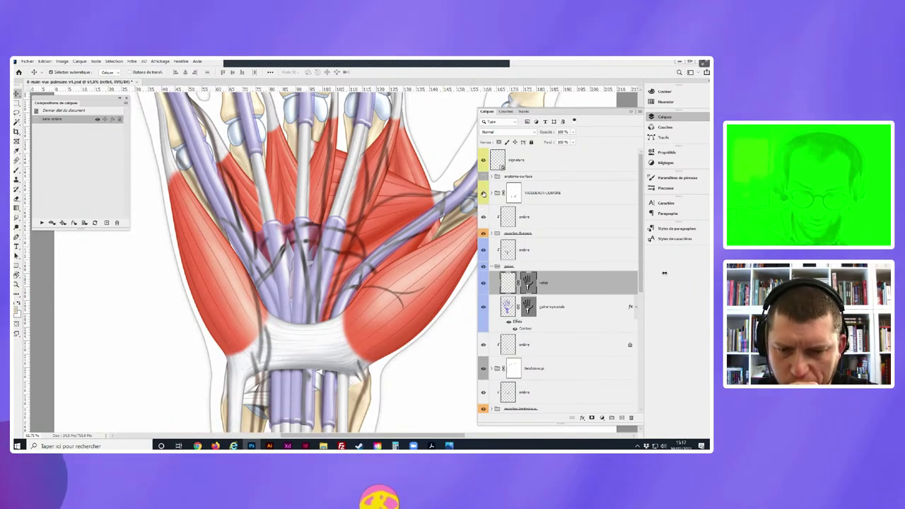
left_click(483, 193)
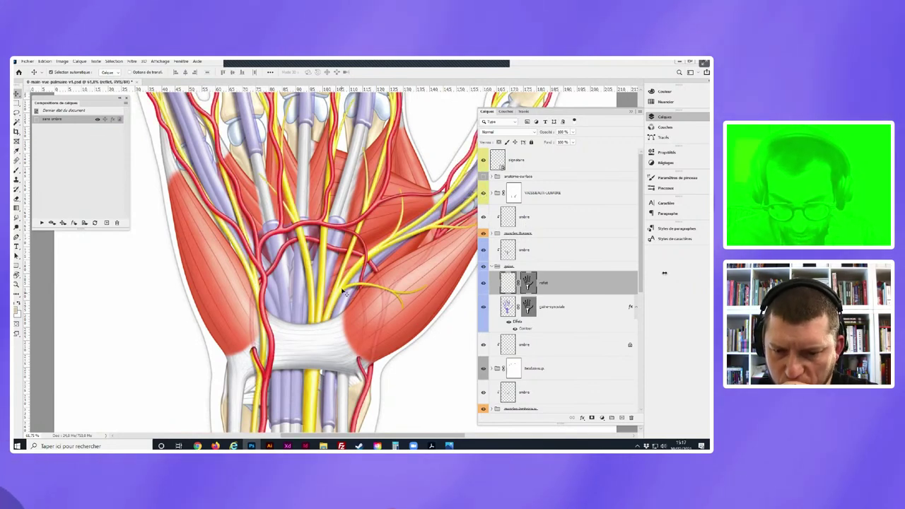
scroll(349, 286, "up", 1)
scroll(354, 287, "up", 1)
scroll(364, 287, "up", 2)
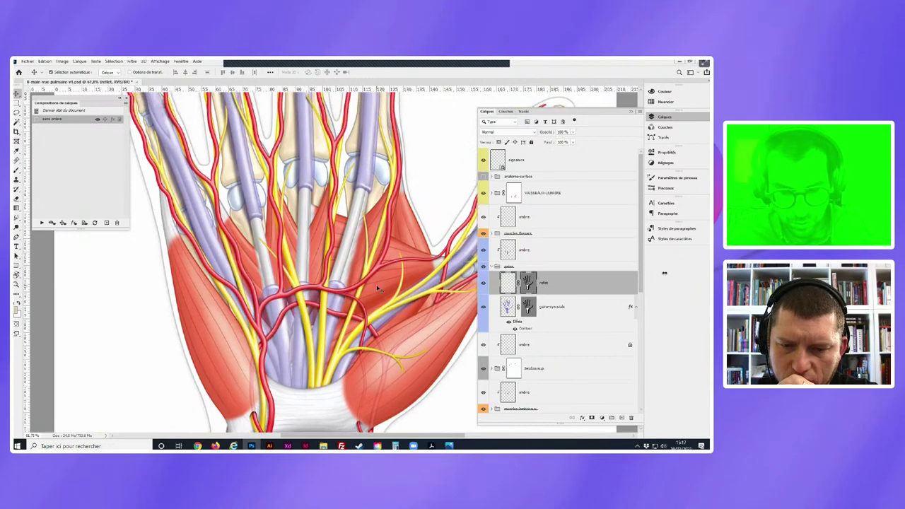
scroll(375, 289, "up", 1)
scroll(379, 289, "up", 2)
scroll(309, 292, "up", 2)
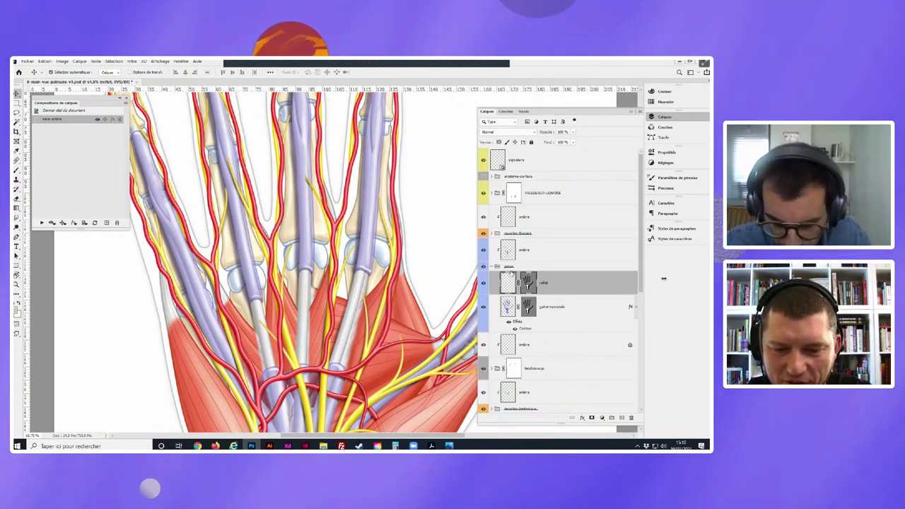
- Select the reflet layer and collapse the gaine group in the Layers panel
scroll(523, 297, "down", 2)
scroll(539, 328, "down", 3)
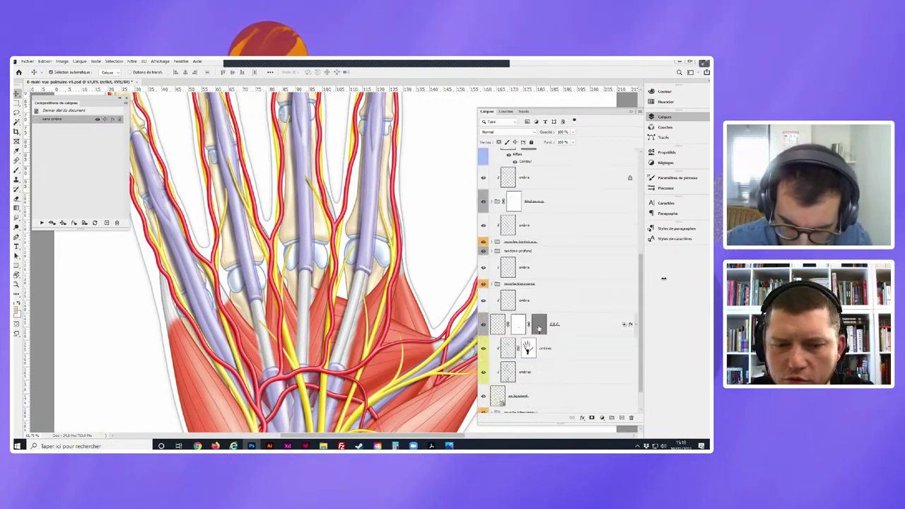
scroll(539, 327, "down", 2)
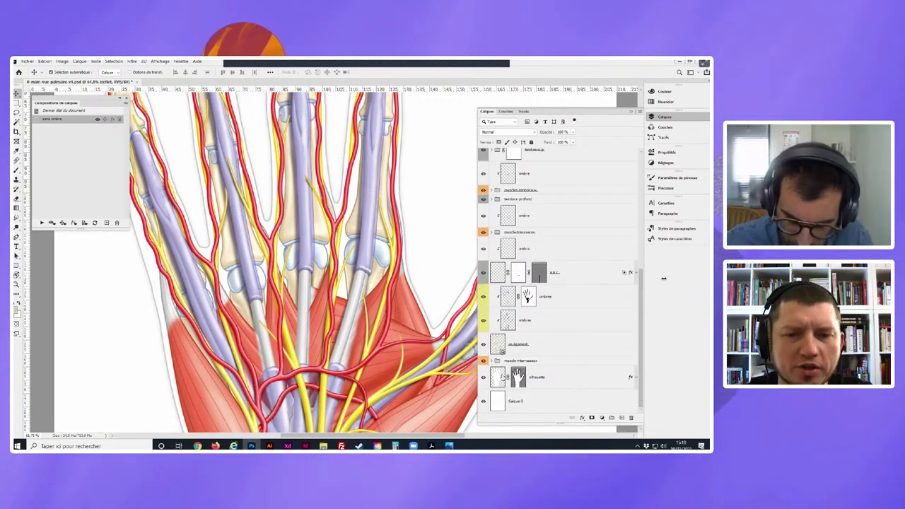
scroll(523, 304, "up", 6)
left_click(524, 289)
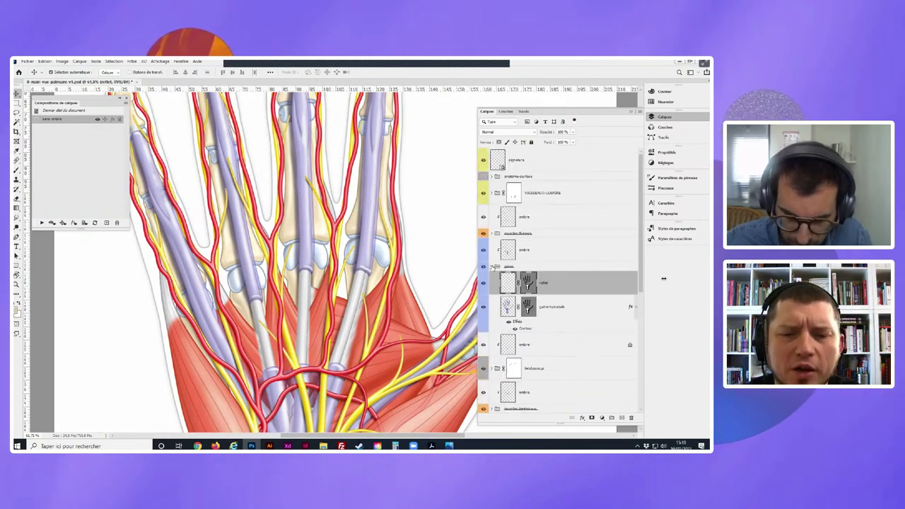
left_click(493, 267)
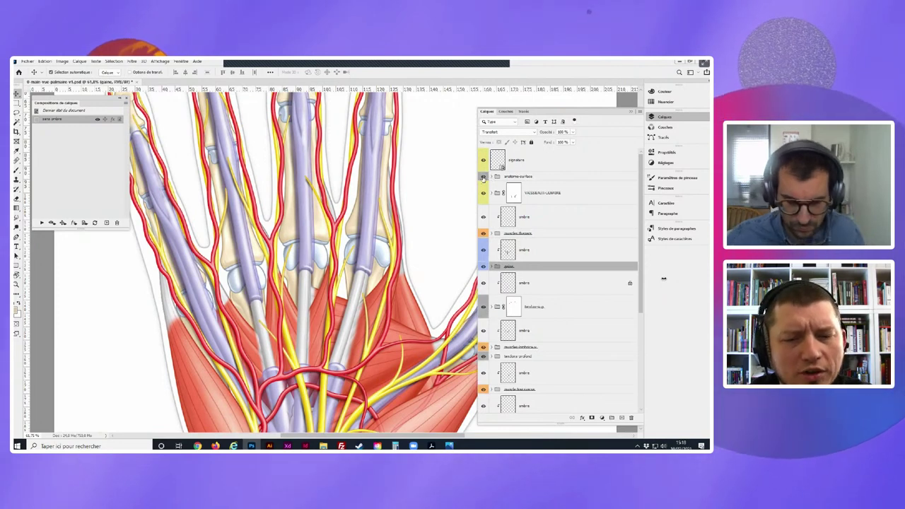
- Show the anatomie-surface skin group over the anatomy and zoom out to the whole hand
left_click(483, 177)
scroll(369, 254, "left", 2)
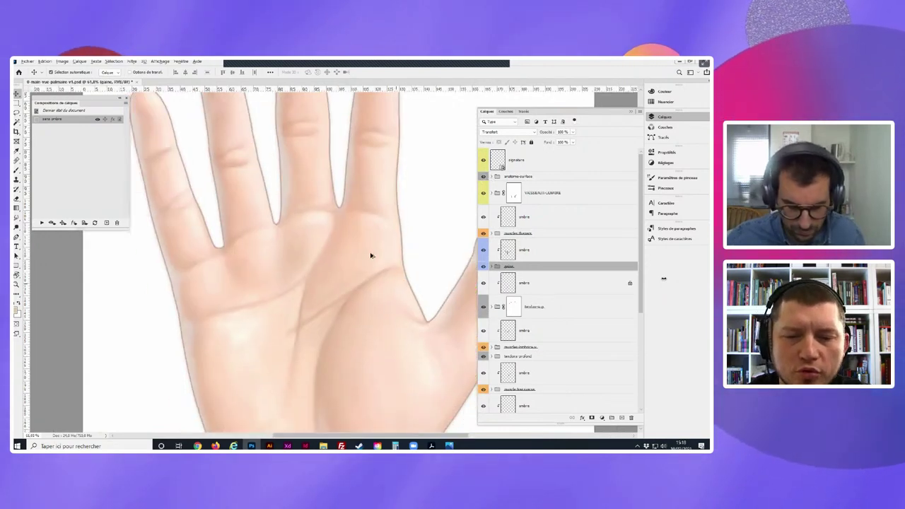
scroll(371, 256, "down", 2)
scroll(375, 254, "up", 1)
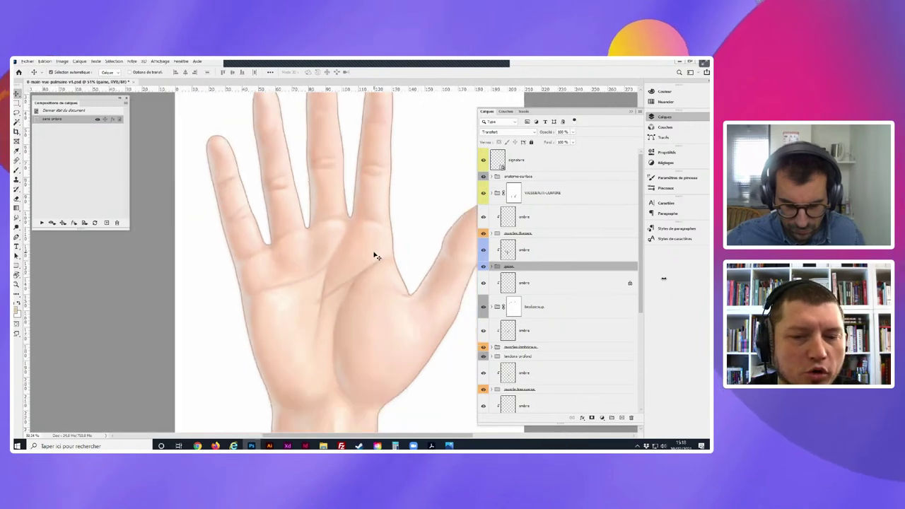
scroll(379, 249, "down", 2)
scroll(377, 248, "down", 1)
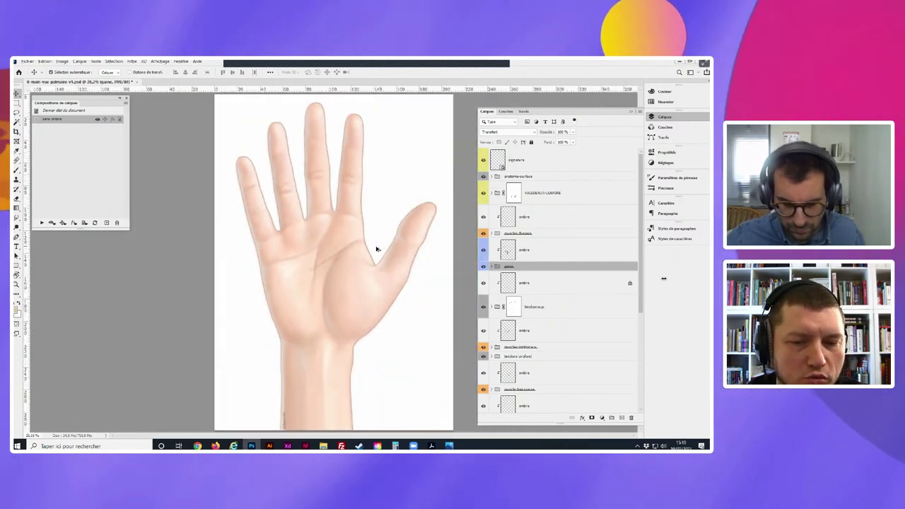
scroll(377, 249, "up", 1)
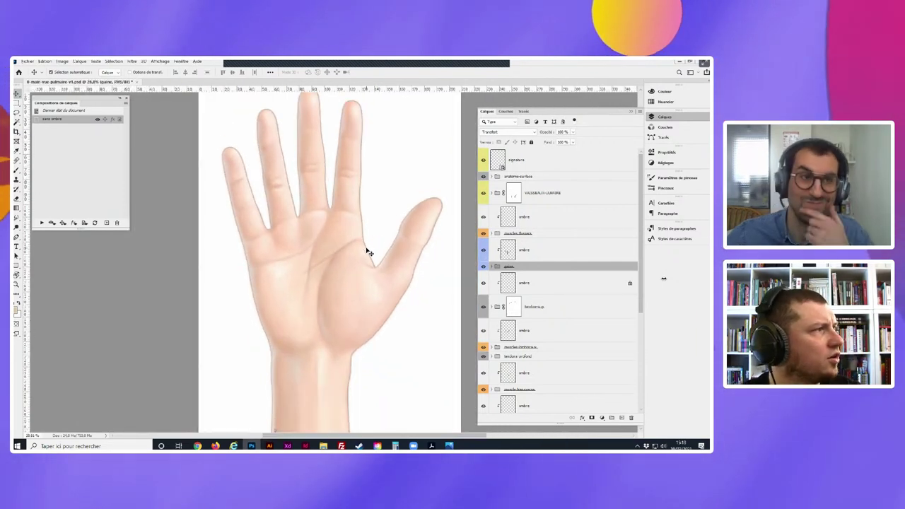
scroll(333, 223, "down", 1)
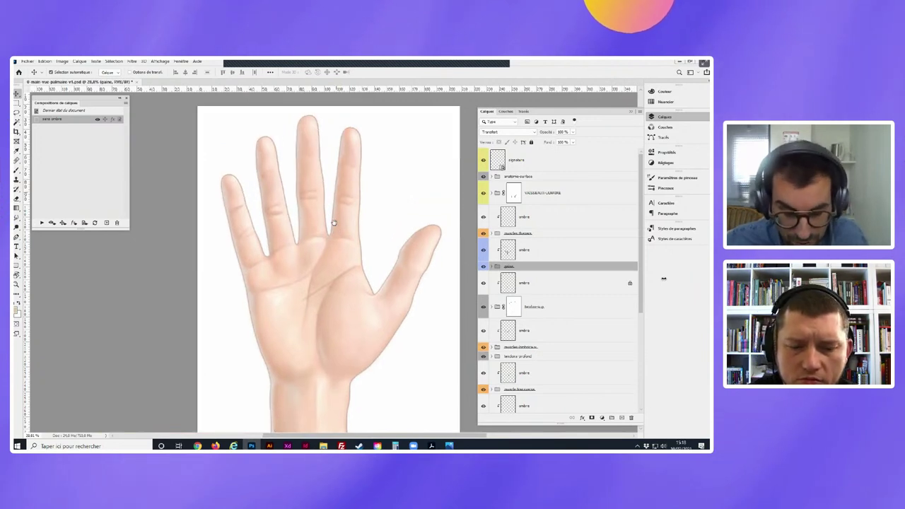
scroll(334, 223, "up", 1)
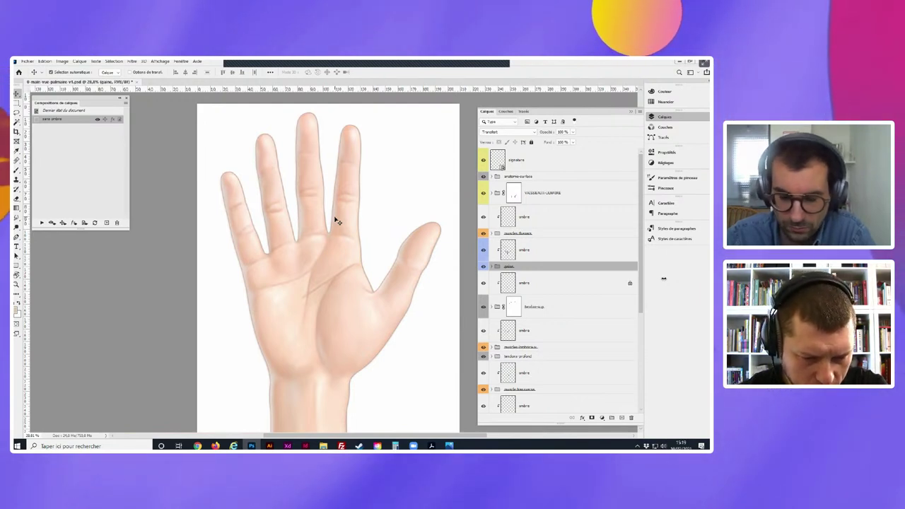
- Set the anatomie-surface group to 75% opacity, then hide it to reveal the anatomy beneath
scroll(333, 216, "up", 1)
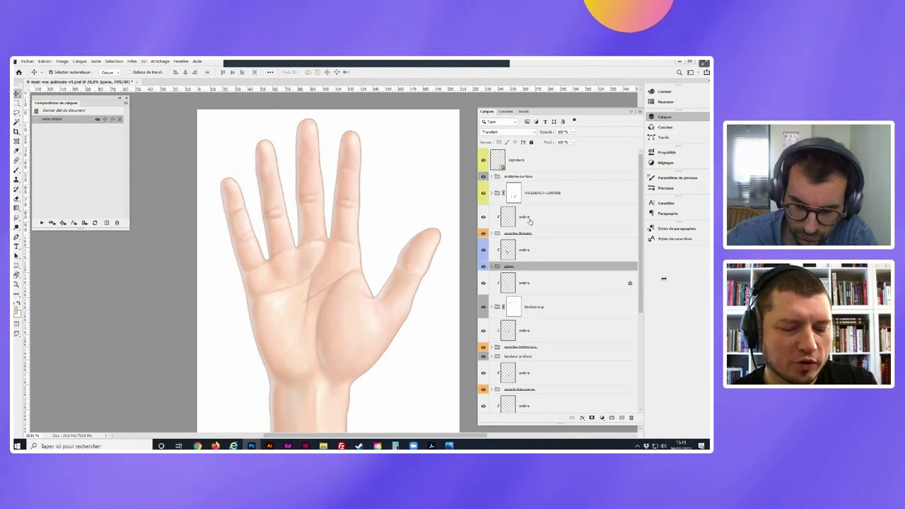
left_click(538, 177)
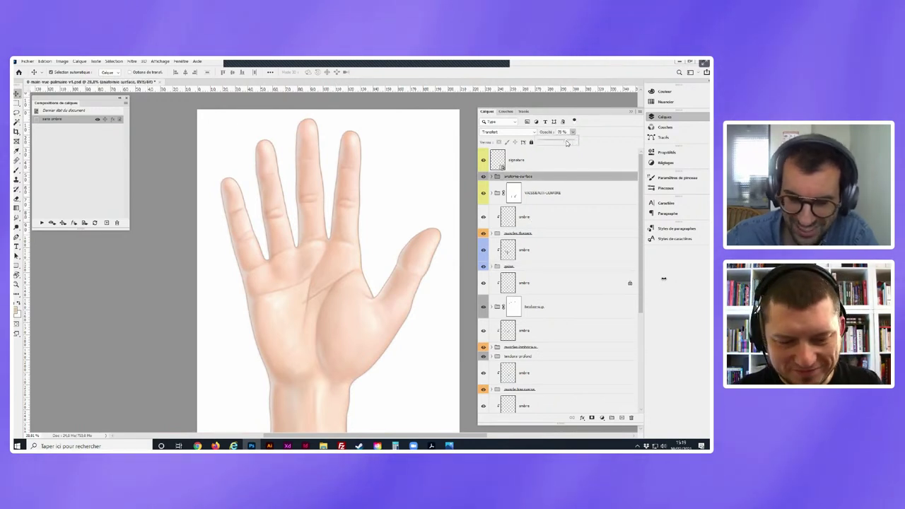
left_click_drag(565, 142, 563, 143)
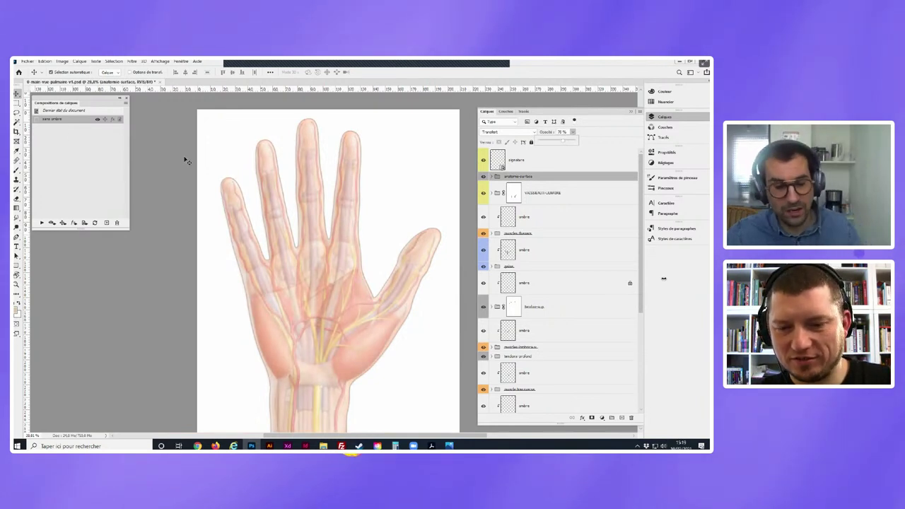
right_click(17, 93)
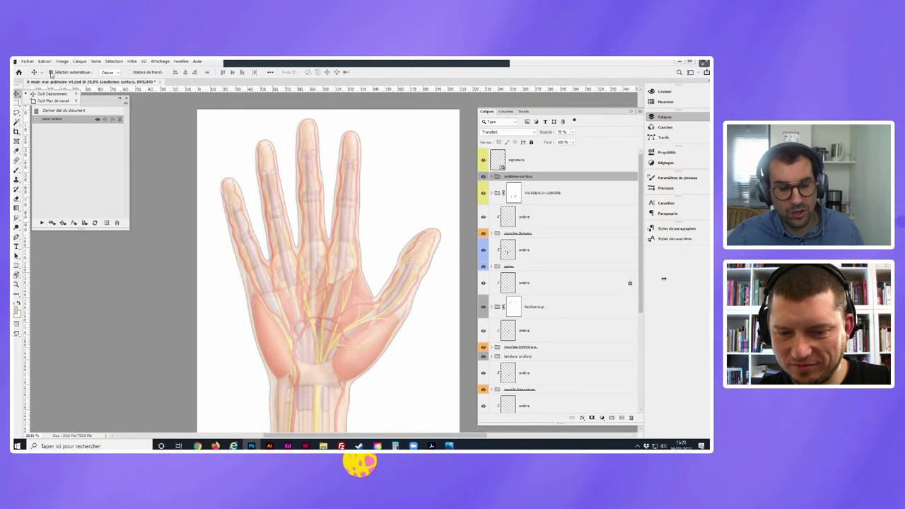
left_click(57, 93)
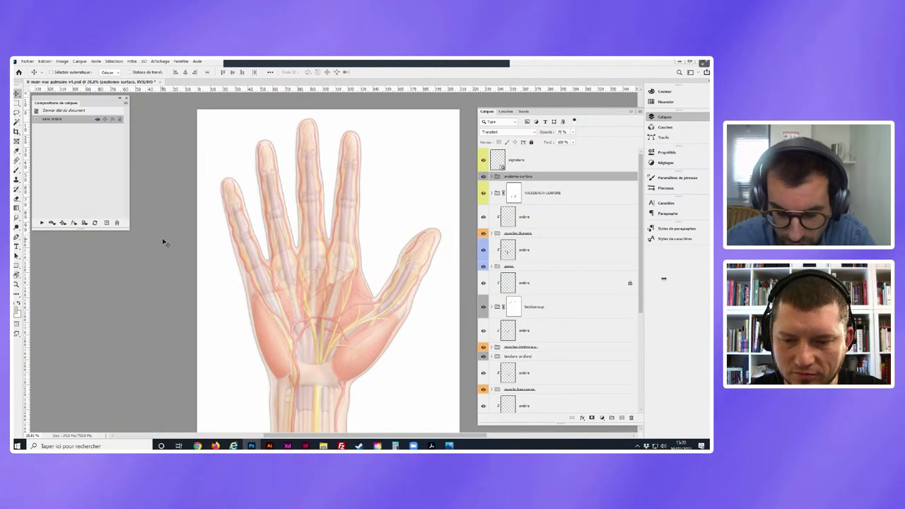
left_click(483, 176)
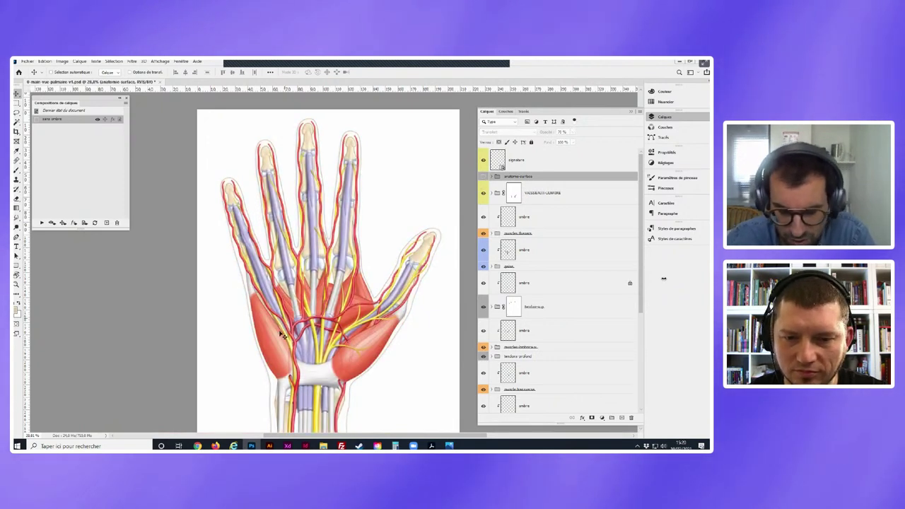